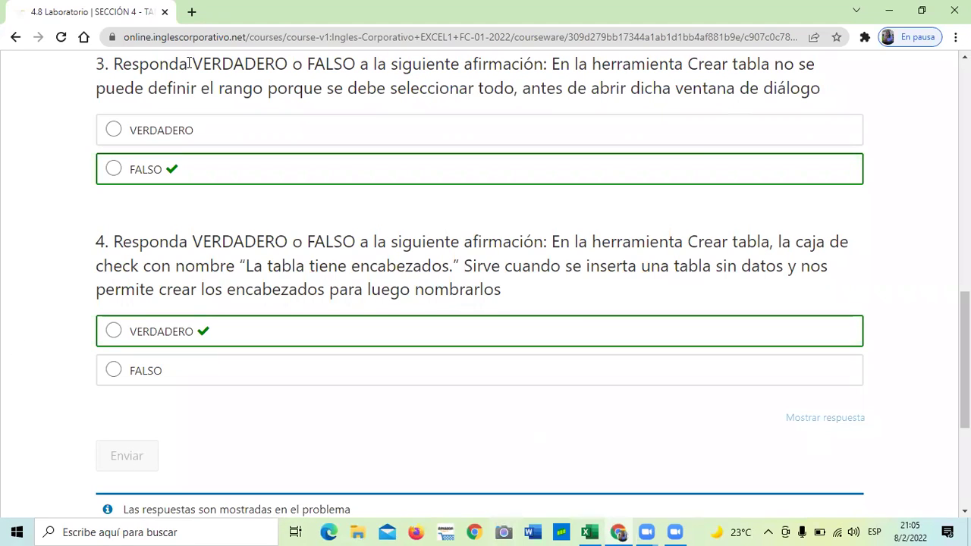
Step: Leave the 4.8 Laboratorio quiz for the first unit, 4.1 Objetivo de la lección
{"action": "scroll", "coordinate": [57, 185], "scroll_direction": "up", "scroll_amount": 3}
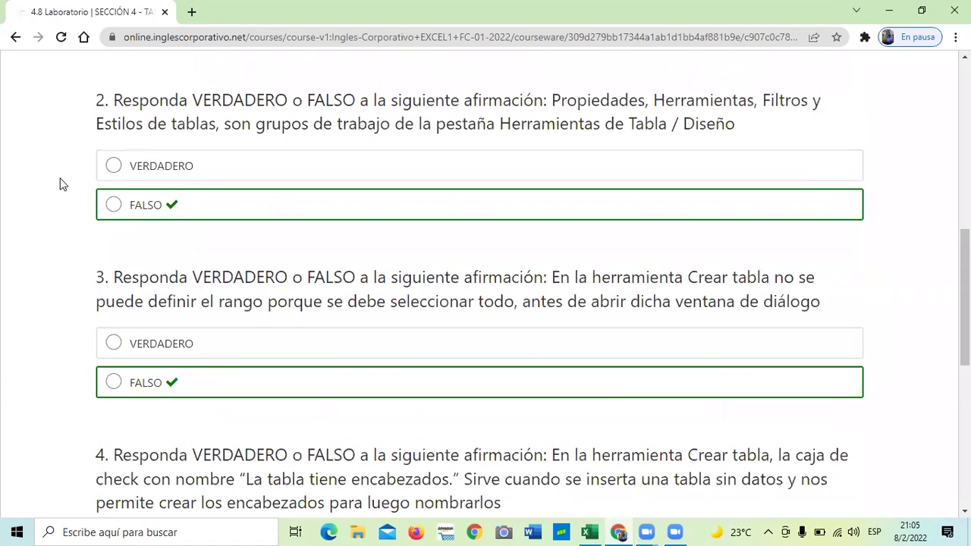
{"action": "scroll", "coordinate": [62, 184], "scroll_direction": "up", "scroll_amount": 4}
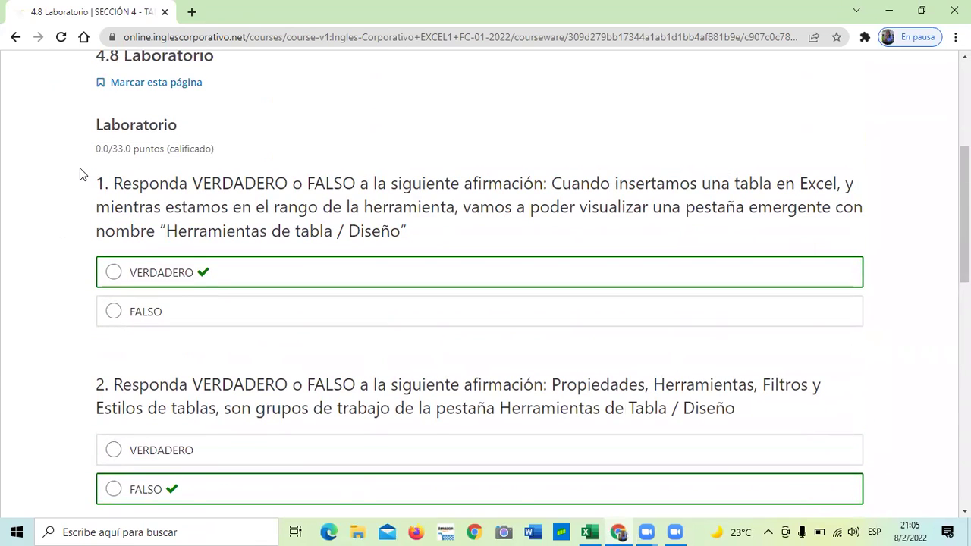
{"action": "scroll", "coordinate": [80, 168], "scroll_direction": "up", "scroll_amount": 2}
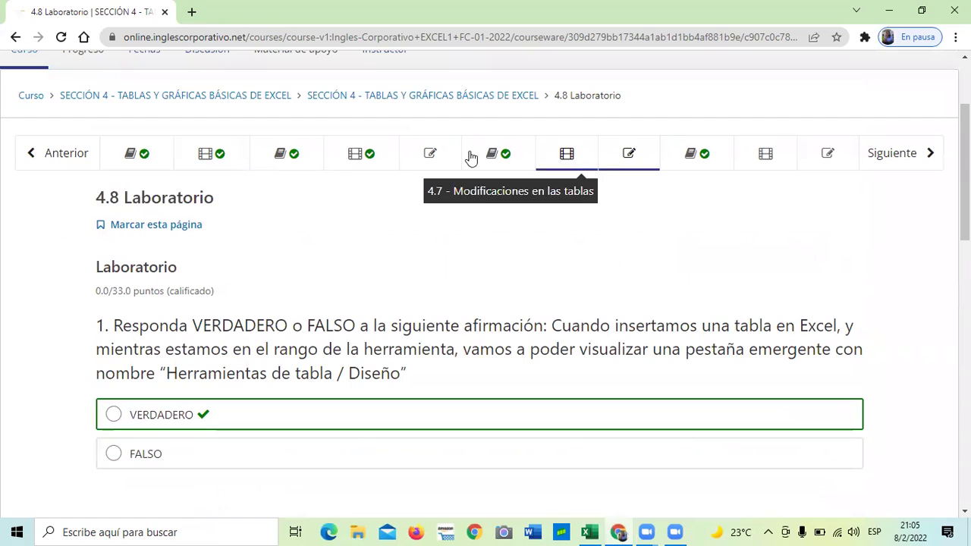
{"action": "left_click", "coordinate": [154, 150]}
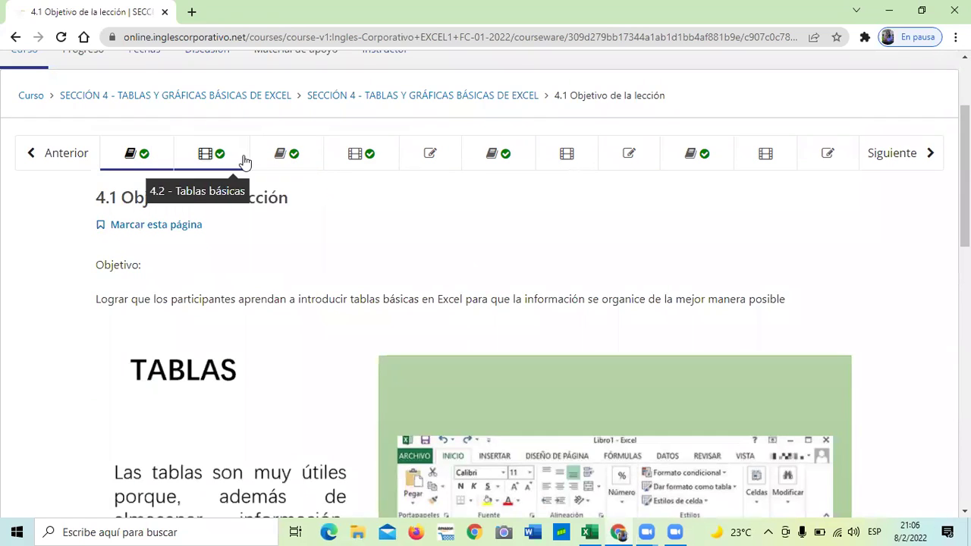
Step: Open lesson 4.3 on Buscar y reemplazar and read down through its objective
{"action": "left_click", "coordinate": [289, 154]}
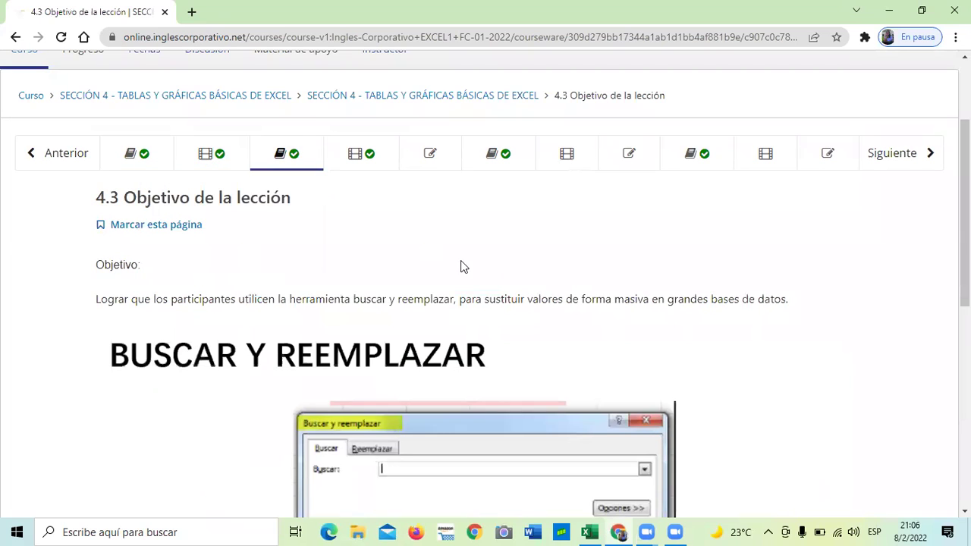
{"action": "scroll", "coordinate": [561, 279], "scroll_direction": "down", "scroll_amount": 2}
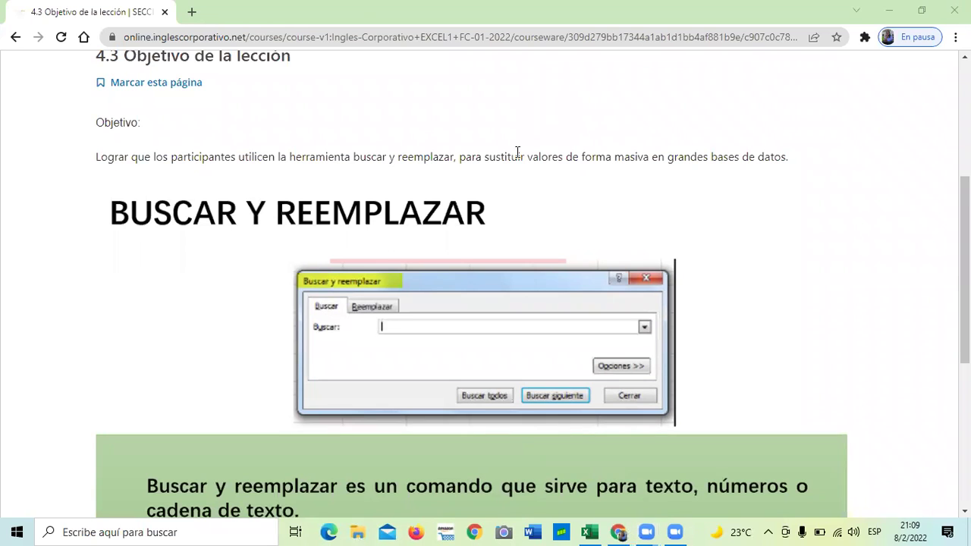
{"action": "scroll", "coordinate": [517, 148], "scroll_direction": "up", "scroll_amount": 3}
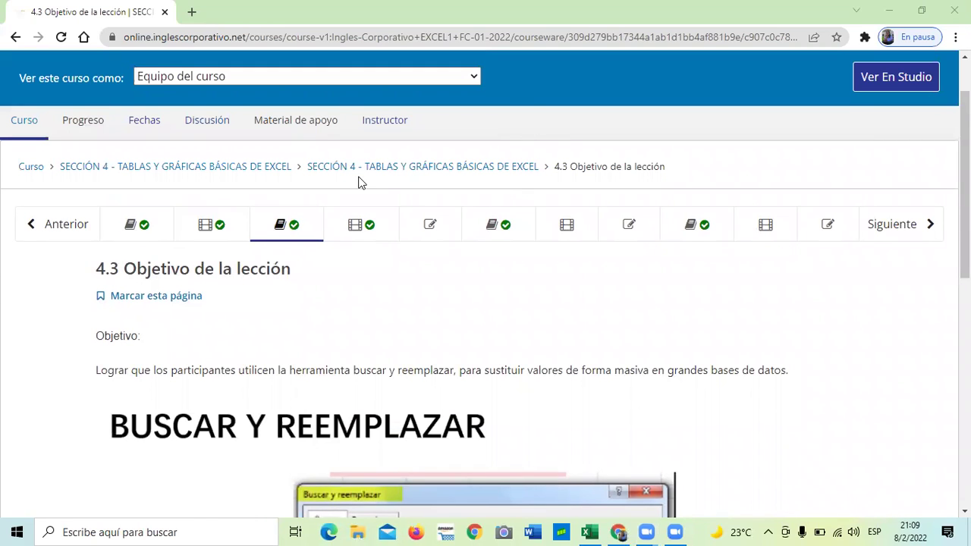
Step: Review the Progreso page's 0% grade chart, then return to the Curso home page
{"action": "left_click", "coordinate": [97, 124]}
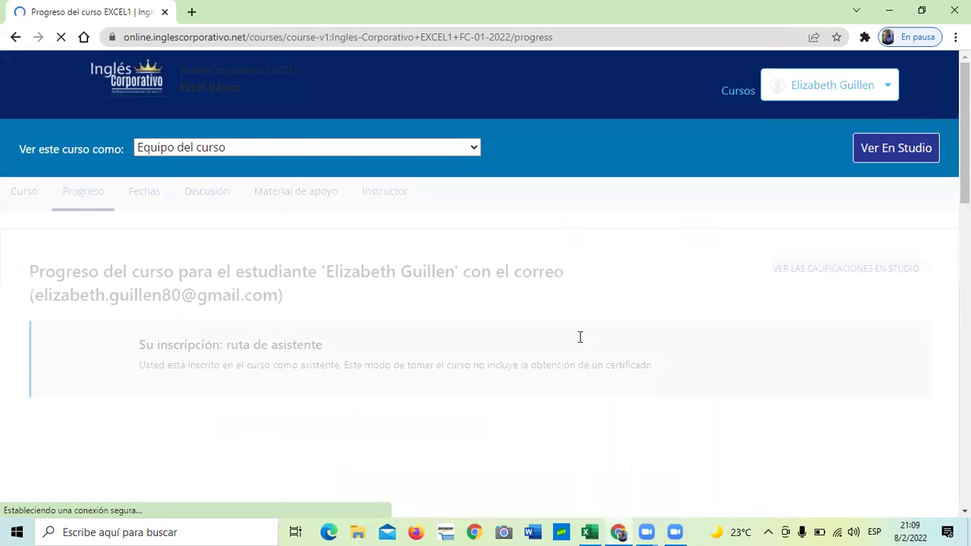
{"action": "scroll", "coordinate": [422, 347], "scroll_direction": "down", "scroll_amount": 1}
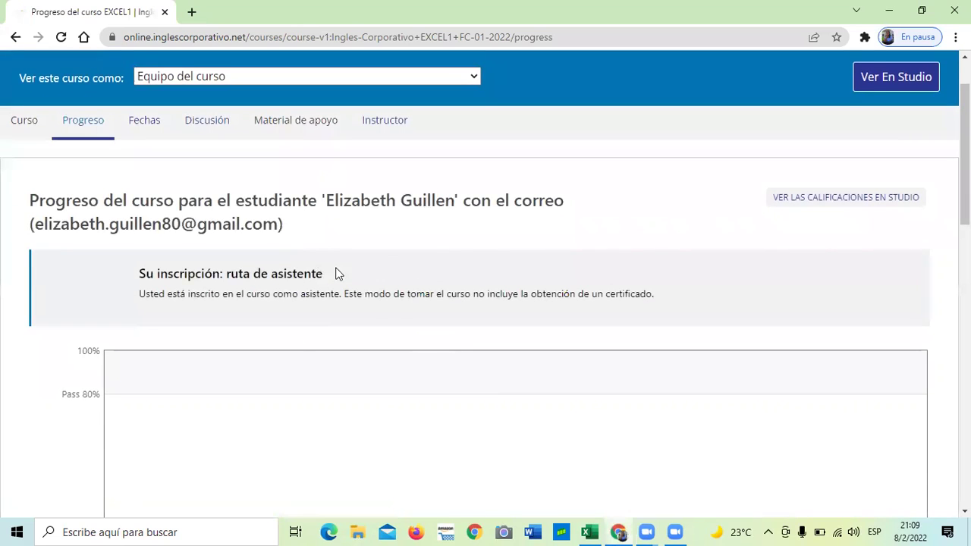
{"action": "scroll", "coordinate": [354, 392], "scroll_direction": "down", "scroll_amount": 3}
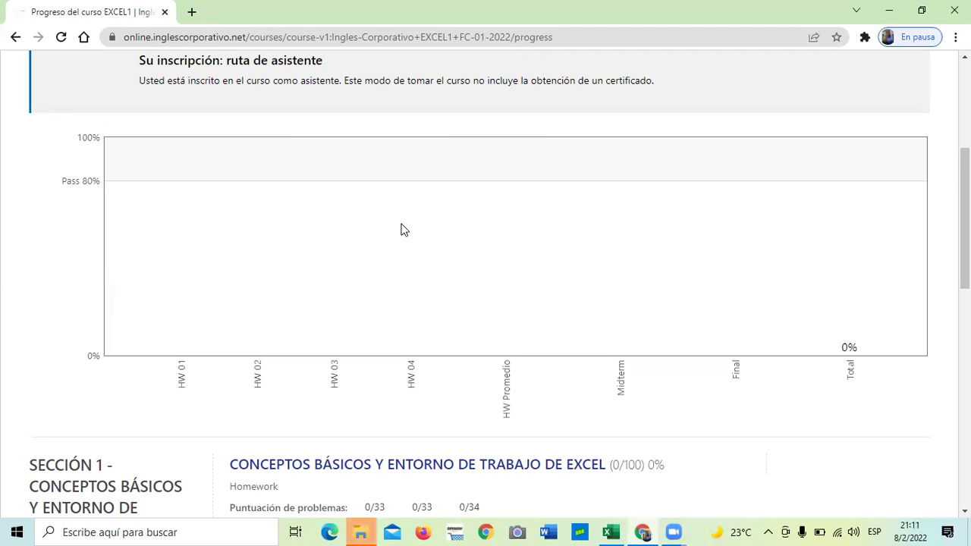
{"action": "scroll", "coordinate": [369, 278], "scroll_direction": "up", "scroll_amount": 1}
{"action": "scroll", "coordinate": [369, 278], "scroll_direction": "up", "scroll_amount": 3}
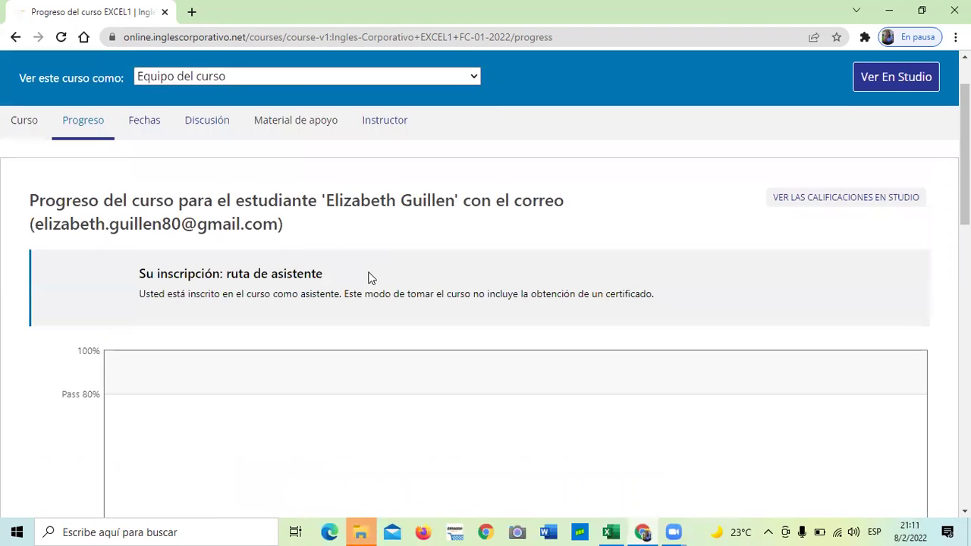
{"action": "left_click", "coordinate": [22, 124]}
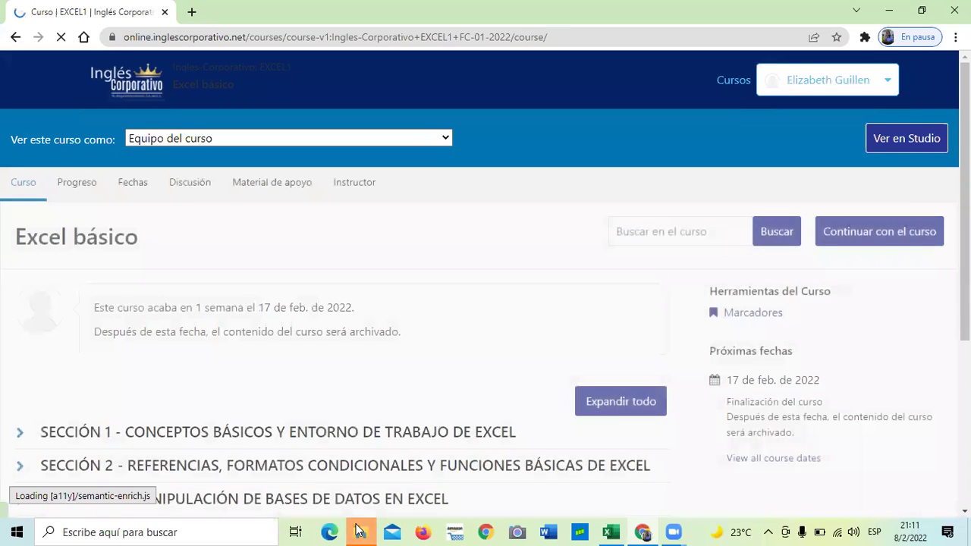
Step: Close the file explorer window and open the Sección 4 Tablas y Gráficas homework link
{"action": "mouse_move", "coordinate": [360, 532]}
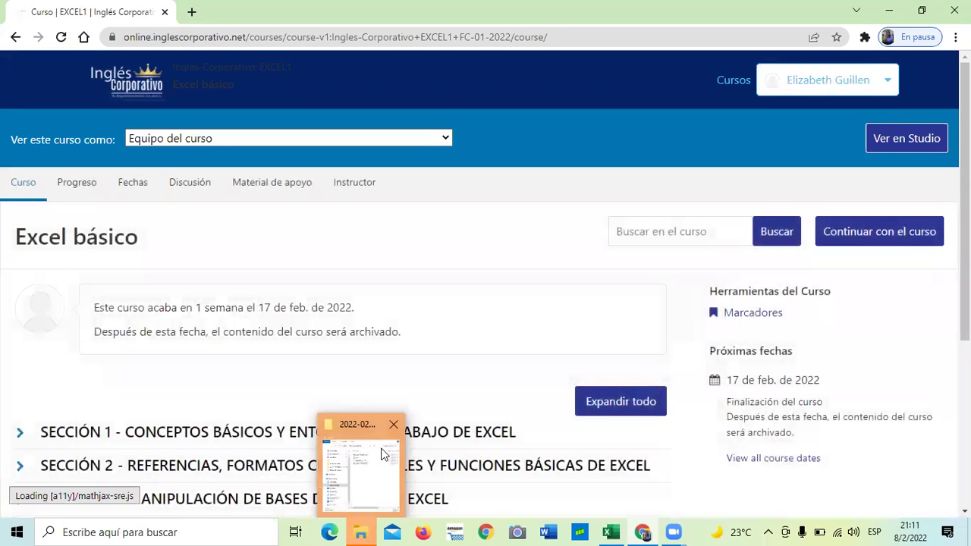
{"action": "left_click", "coordinate": [392, 426]}
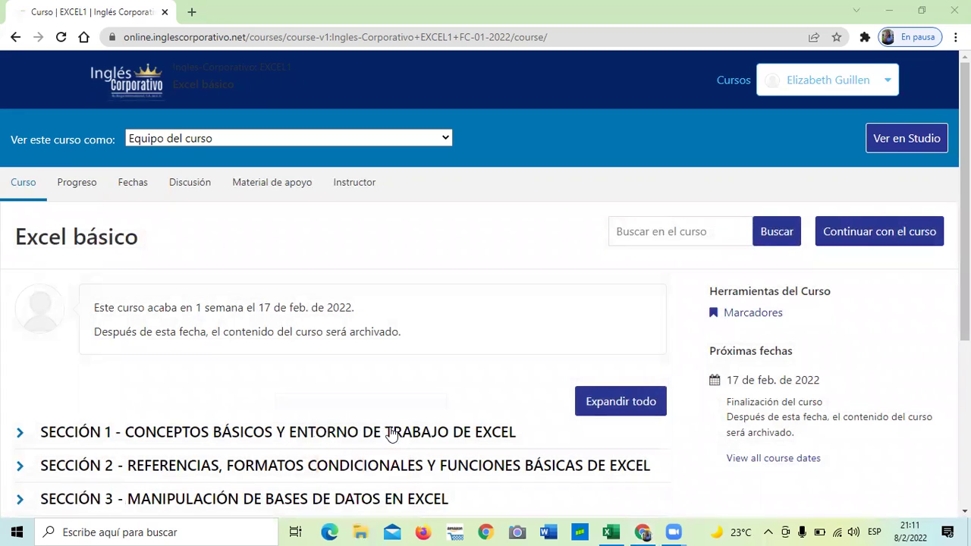
{"action": "scroll", "coordinate": [440, 357], "scroll_direction": "down", "scroll_amount": 2}
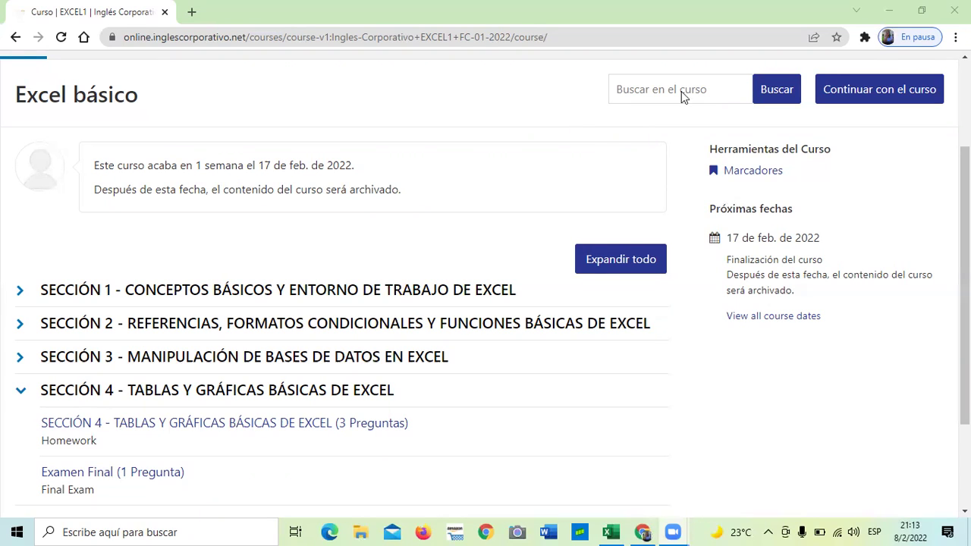
{"action": "left_click", "coordinate": [261, 426]}
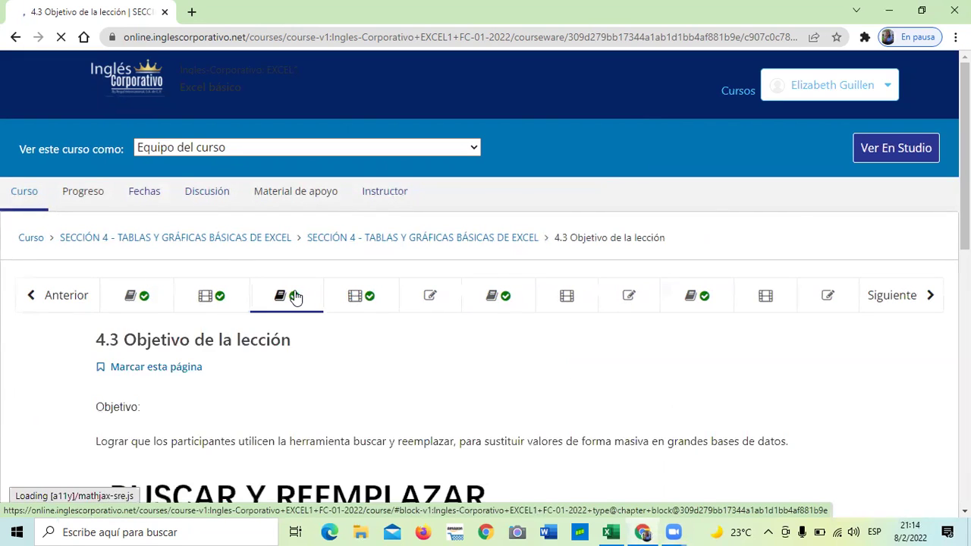
Step: Scroll lesson 4.3 down to the Buscar y reemplazar image and green explanation box
{"action": "scroll", "coordinate": [478, 378], "scroll_direction": "down", "scroll_amount": 2}
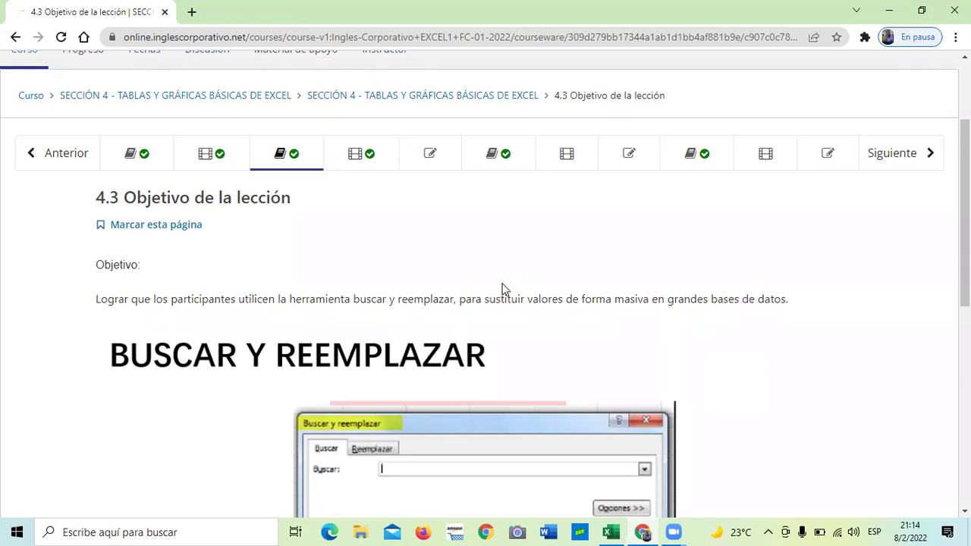
{"action": "scroll", "coordinate": [503, 287], "scroll_direction": "down", "scroll_amount": 5}
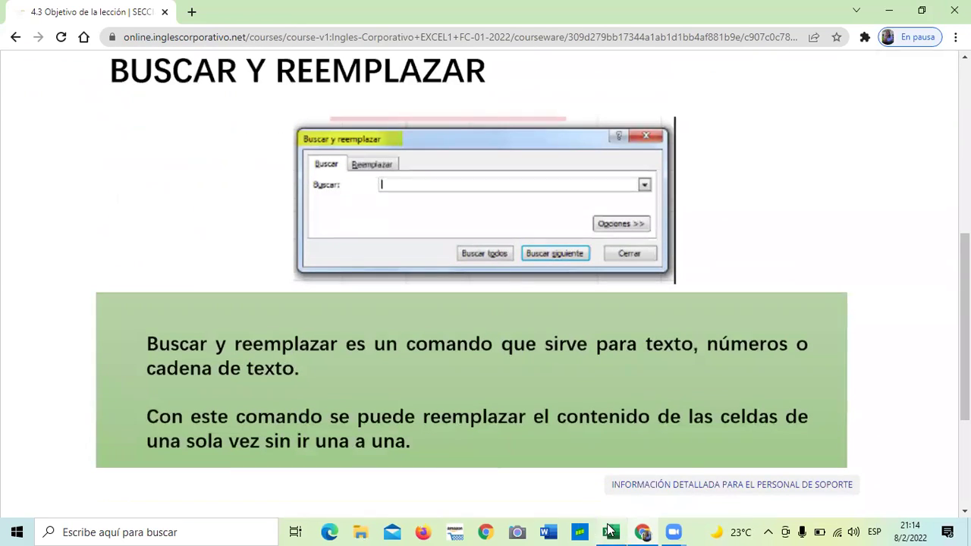
{"action": "mouse_move", "coordinate": [611, 531]}
{"action": "left_click", "coordinate": [594, 497]}
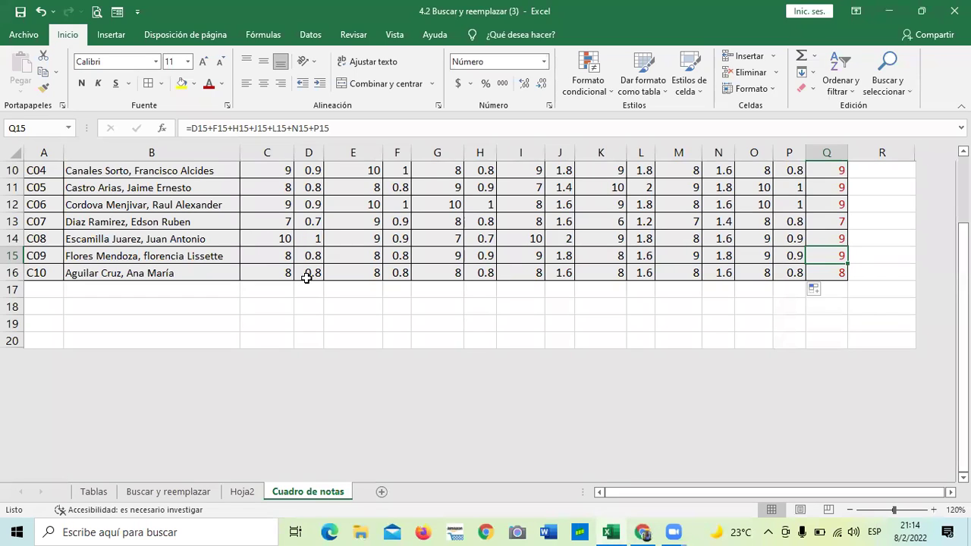
{"action": "left_click", "coordinate": [95, 492]}
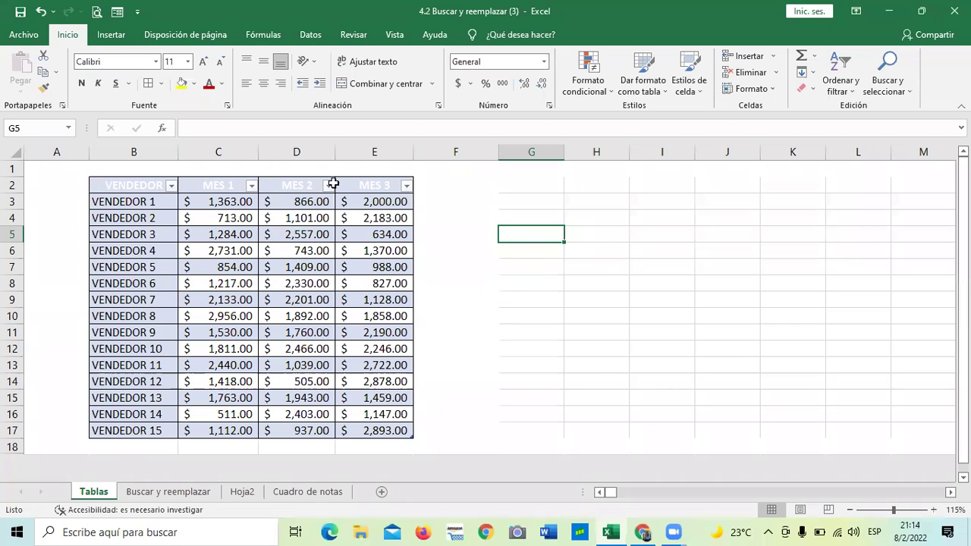
{"action": "left_click", "coordinate": [194, 494]}
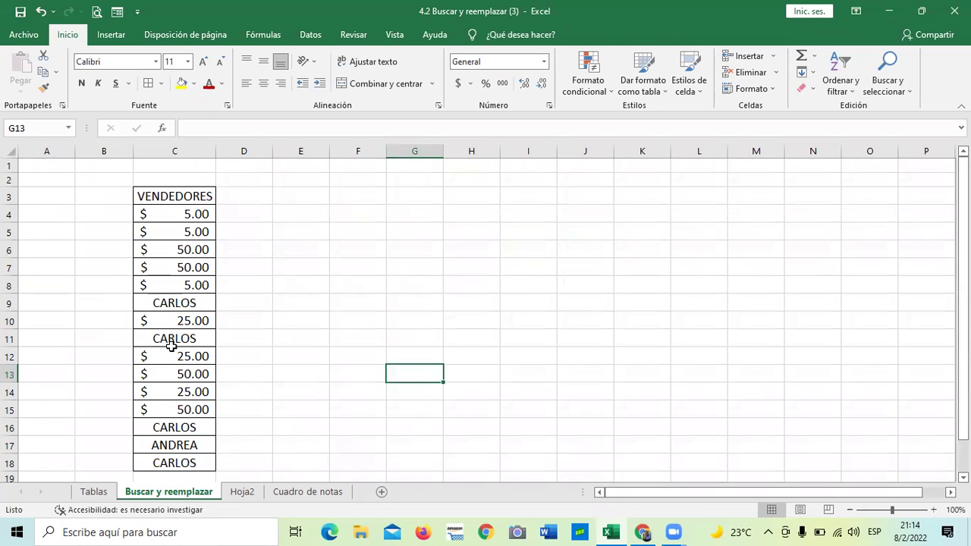
{"action": "left_click", "coordinate": [317, 493]}
{"action": "scroll", "coordinate": [407, 380], "scroll_direction": "up", "scroll_amount": 3}
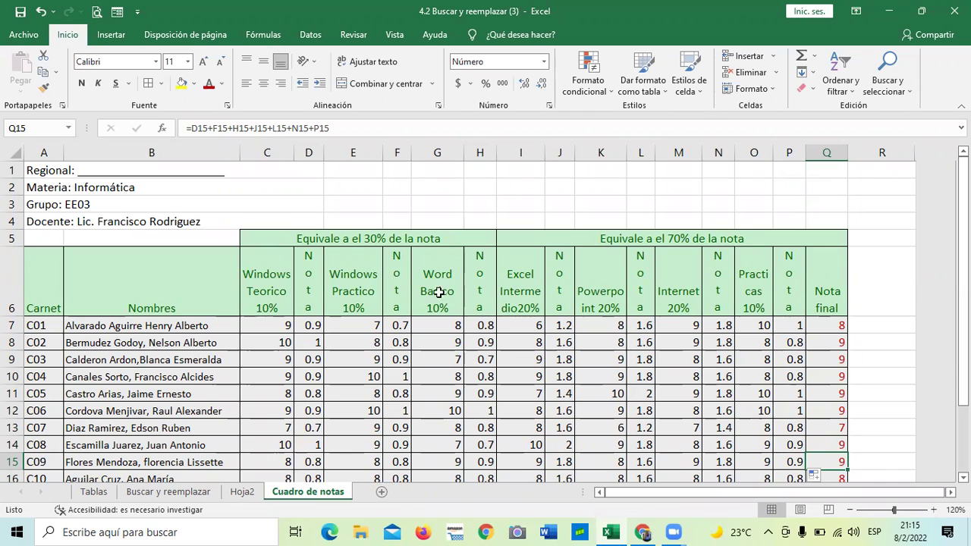
{"action": "left_click", "coordinate": [93, 492]}
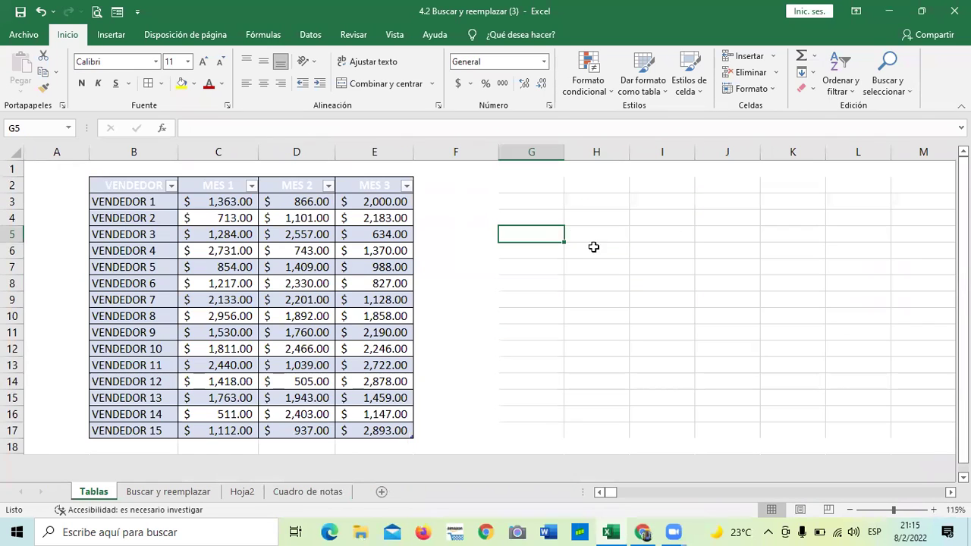
{"action": "left_click", "coordinate": [436, 304]}
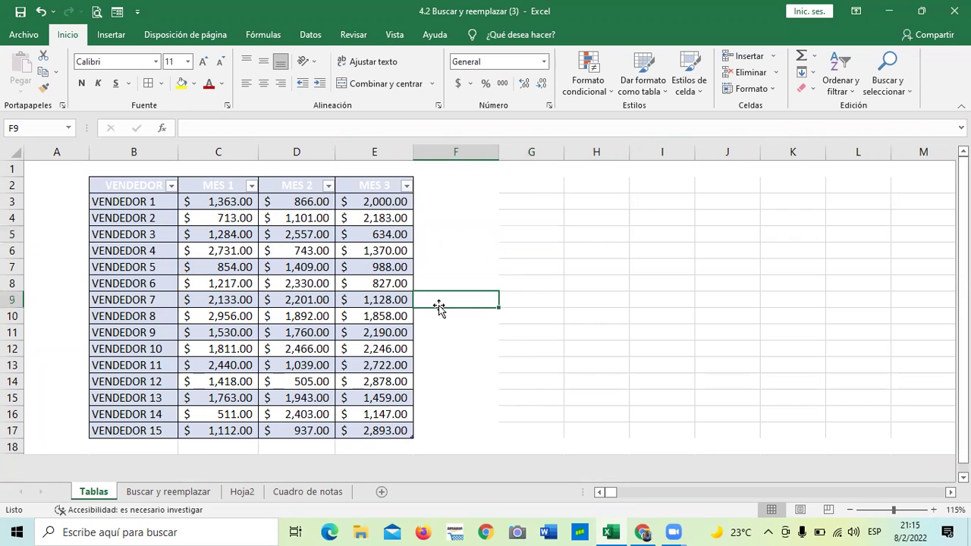
{"action": "mouse_move", "coordinate": [640, 531]}
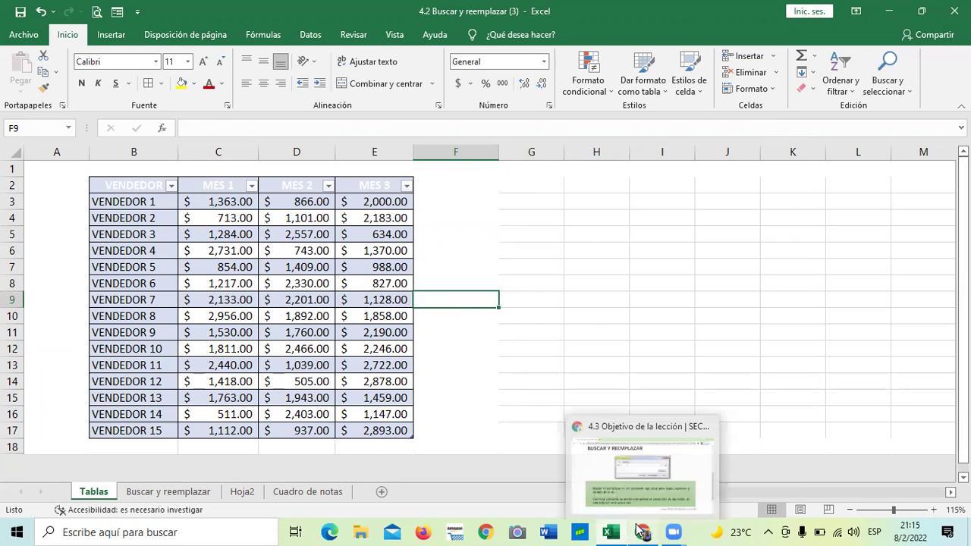
Step: Return to the lesson 4.3 page in Chrome and scroll through its Buscar y reemplazar content
{"action": "left_click", "coordinate": [634, 471]}
{"action": "scroll", "coordinate": [678, 319], "scroll_direction": "up", "scroll_amount": 3}
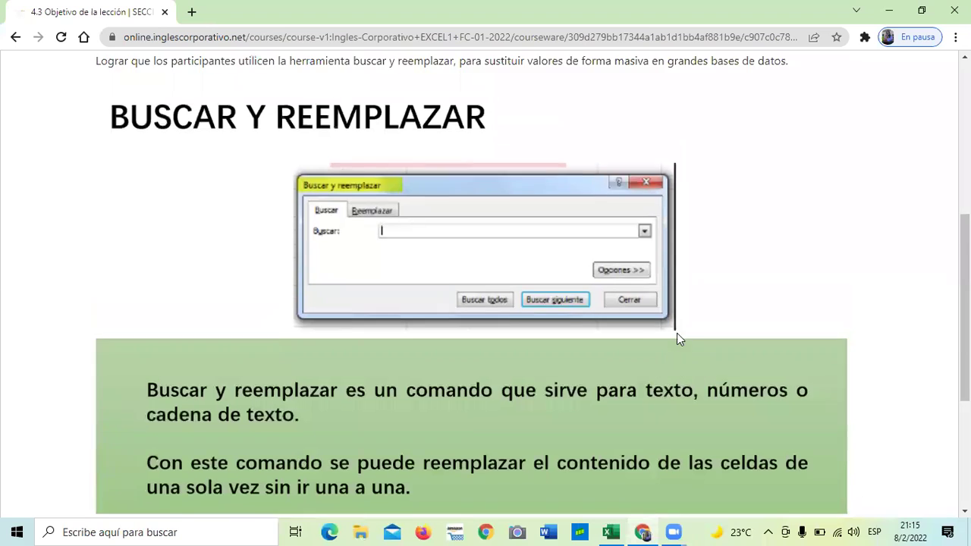
{"action": "scroll", "coordinate": [683, 336], "scroll_direction": "down", "scroll_amount": 2}
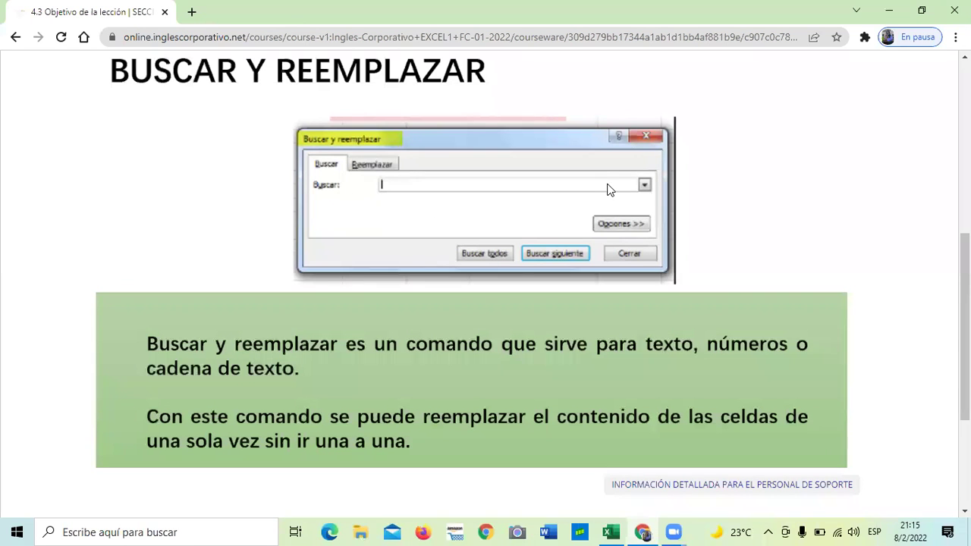
{"action": "scroll", "coordinate": [606, 188], "scroll_direction": "down", "scroll_amount": 1}
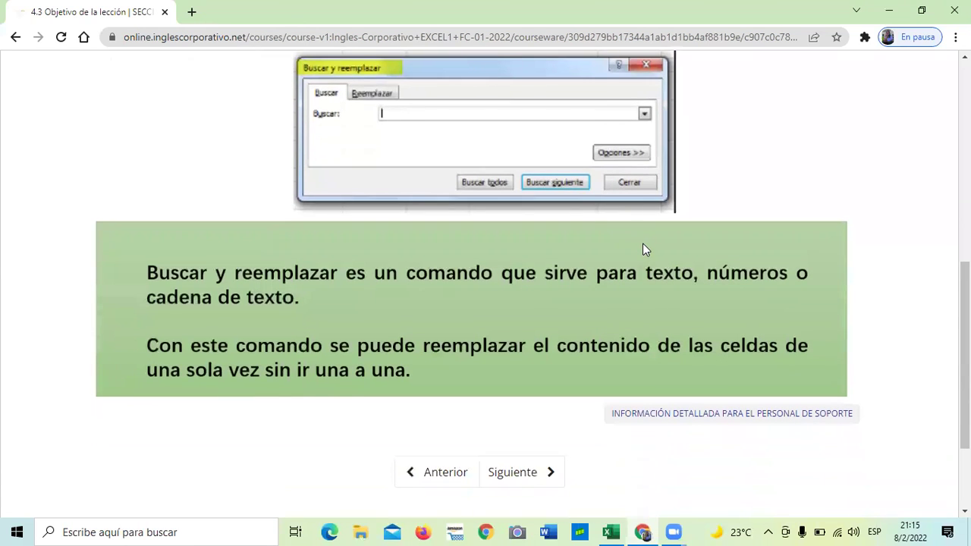
{"action": "scroll", "coordinate": [616, 322], "scroll_direction": "up", "scroll_amount": 1}
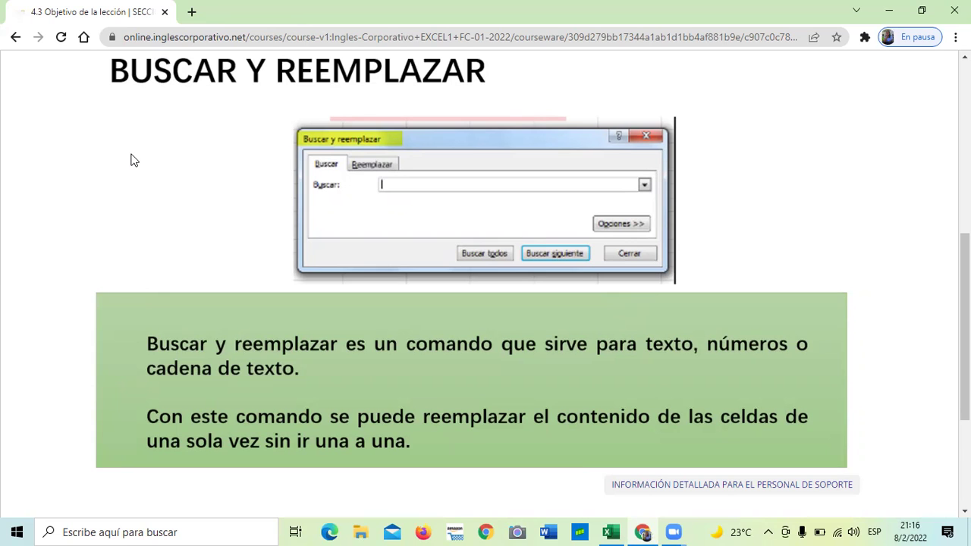
{"action": "scroll", "coordinate": [180, 203], "scroll_direction": "down", "scroll_amount": 1}
{"action": "scroll", "coordinate": [180, 202], "scroll_direction": "up", "scroll_amount": 1}
{"action": "scroll", "coordinate": [359, 382], "scroll_direction": "down", "scroll_amount": 1}
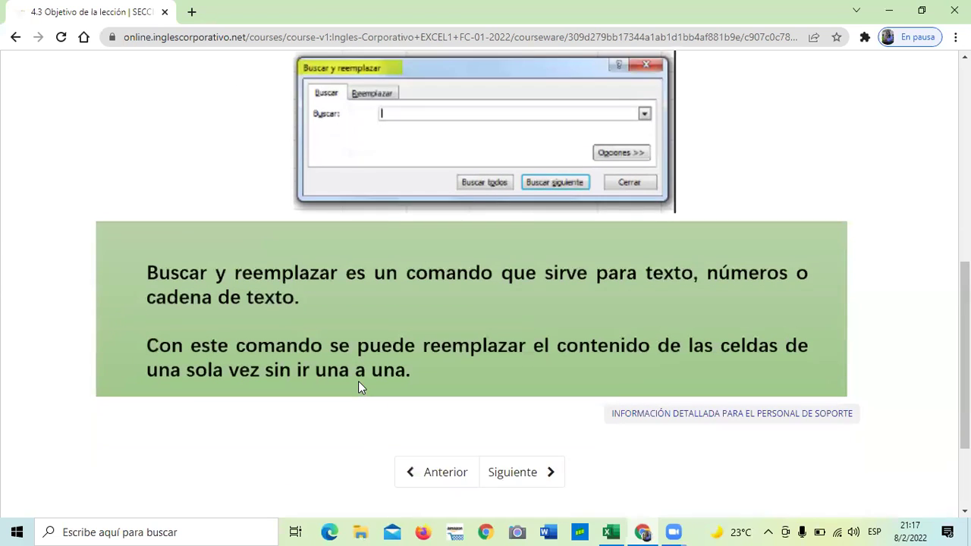
{"action": "scroll", "coordinate": [358, 382], "scroll_direction": "down", "scroll_amount": 1}
Step: Go to lesson 4.4 Herramienta buscar y reemplazar and play its embedded video
{"action": "left_click", "coordinate": [527, 403]}
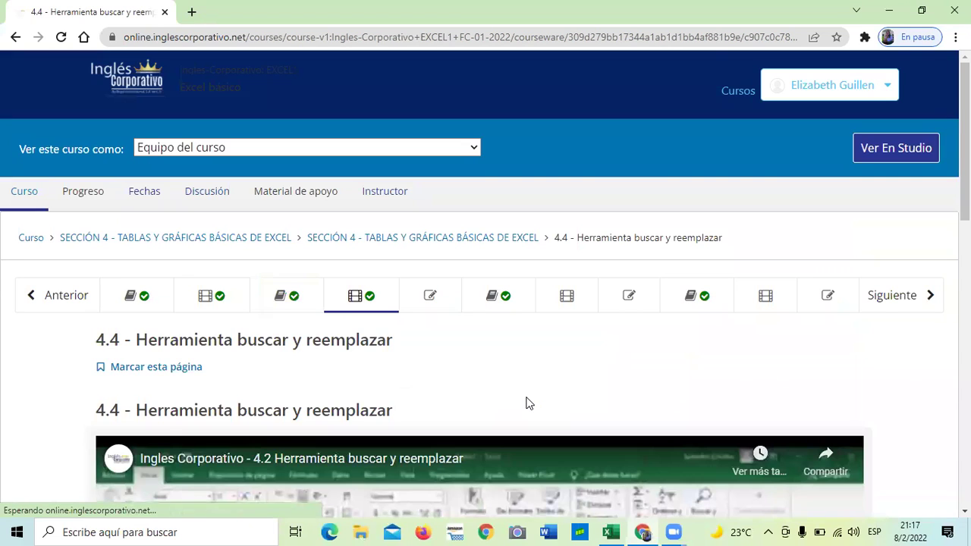
{"action": "scroll", "coordinate": [526, 401], "scroll_direction": "down", "scroll_amount": 4}
{"action": "scroll", "coordinate": [515, 383], "scroll_direction": "down", "scroll_amount": 3}
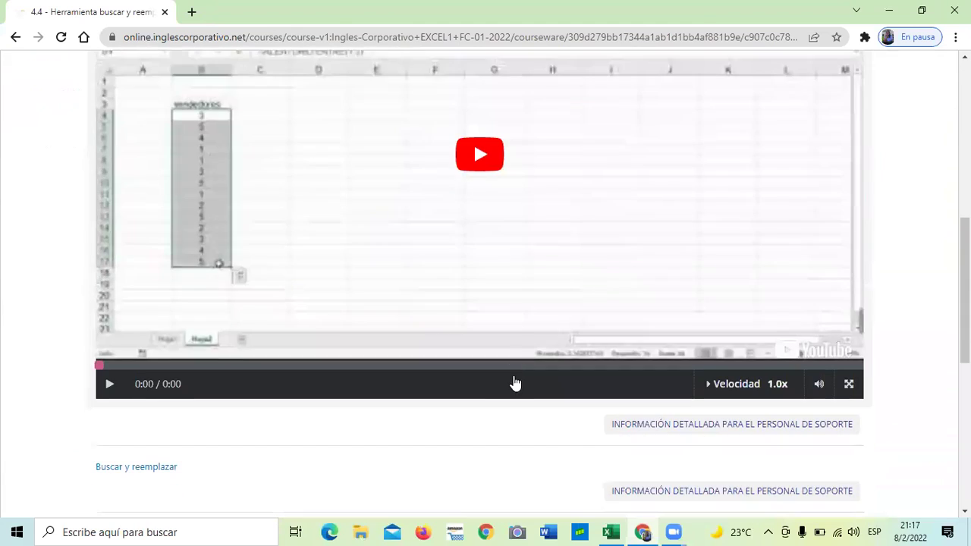
{"action": "scroll", "coordinate": [510, 390], "scroll_direction": "down", "scroll_amount": 2}
{"action": "scroll", "coordinate": [351, 377], "scroll_direction": "up", "scroll_amount": 1}
{"action": "scroll", "coordinate": [351, 377], "scroll_direction": "up", "scroll_amount": 3}
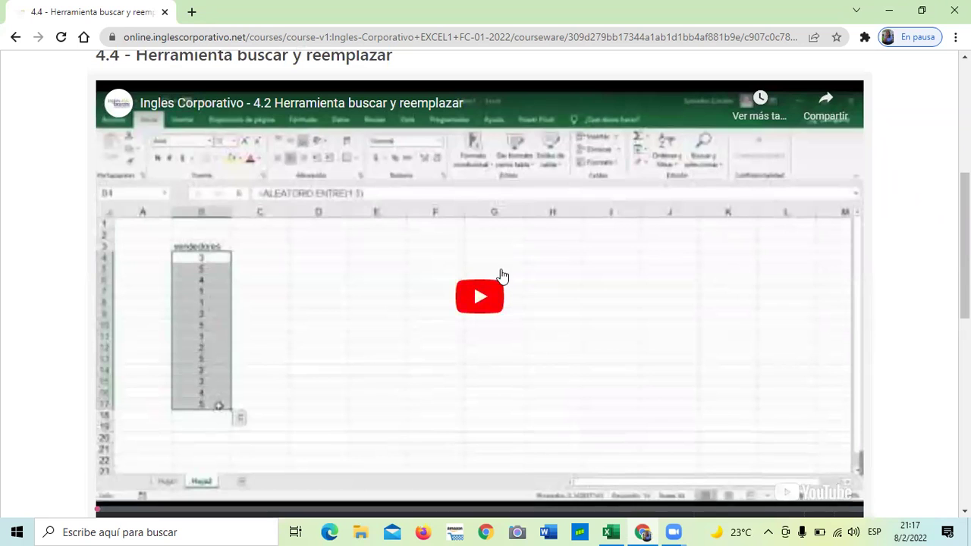
{"action": "left_click", "coordinate": [482, 291]}
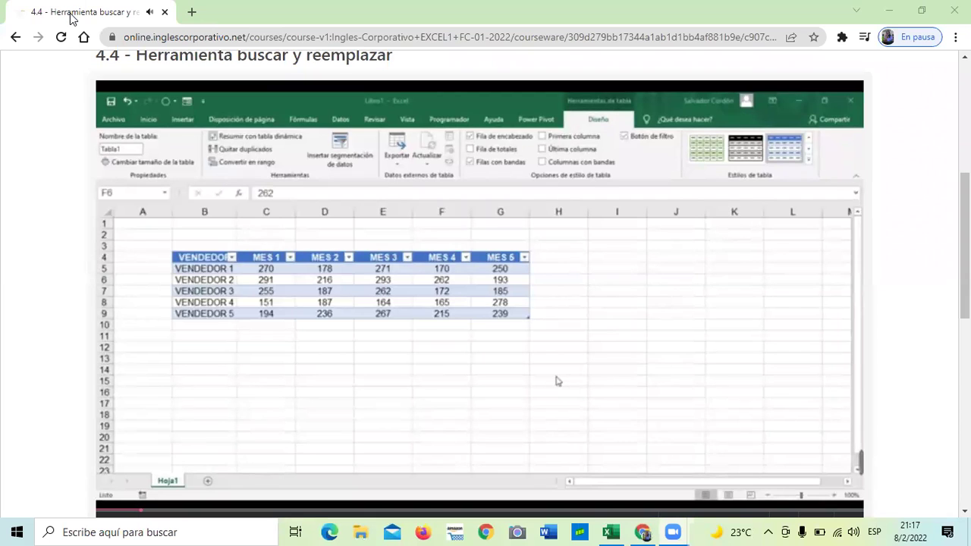
Step: Adjust the system volume while the lesson 4.4 video plays through to 5:43
{"action": "key", "text": "XF86AudioRaiseVolume"}
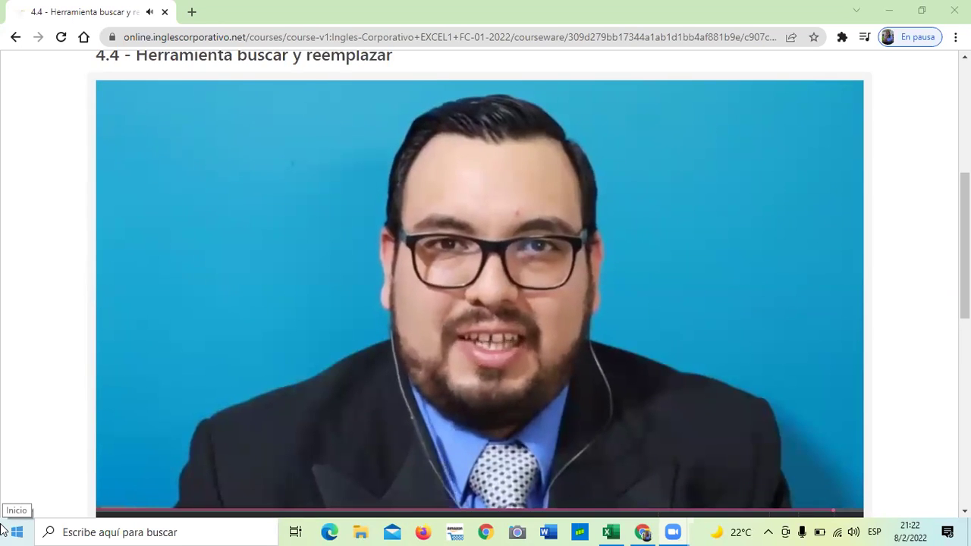
{"action": "key", "text": "XF86AudioRaiseVolume"}
{"action": "key", "text": "XF86AudioLowerVolume"}
{"action": "key", "text": "XF86AudioLowerVolume"}
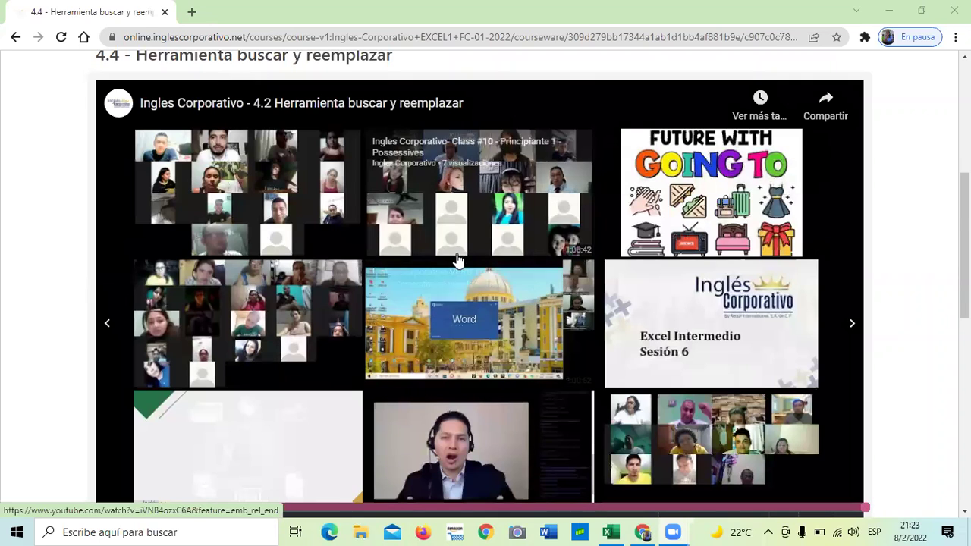
Step: Switch to the Excel Tablas vendor sheet and select an empty cell beside the table
{"action": "scroll", "coordinate": [455, 256], "scroll_direction": "down", "scroll_amount": 2}
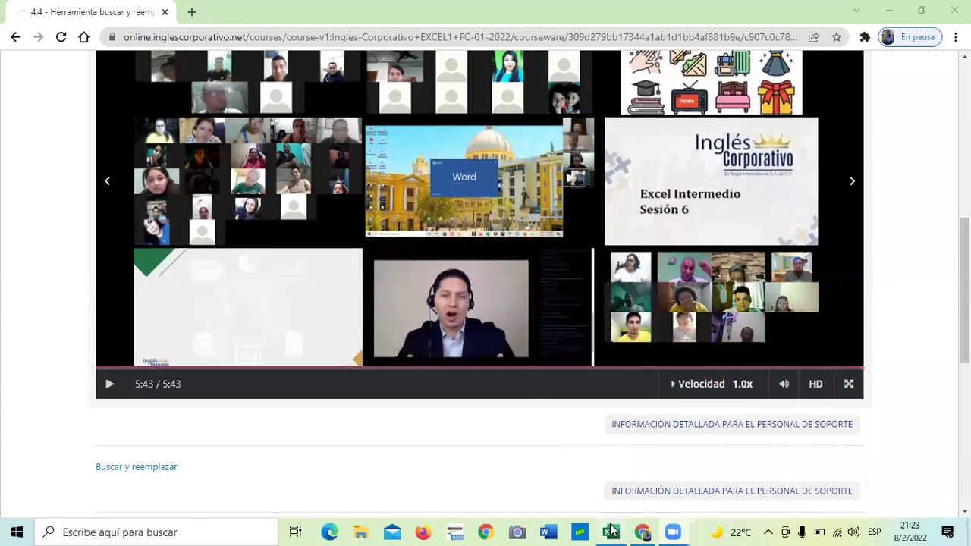
{"action": "left_click", "coordinate": [611, 532]}
{"action": "left_click", "coordinate": [478, 393]}
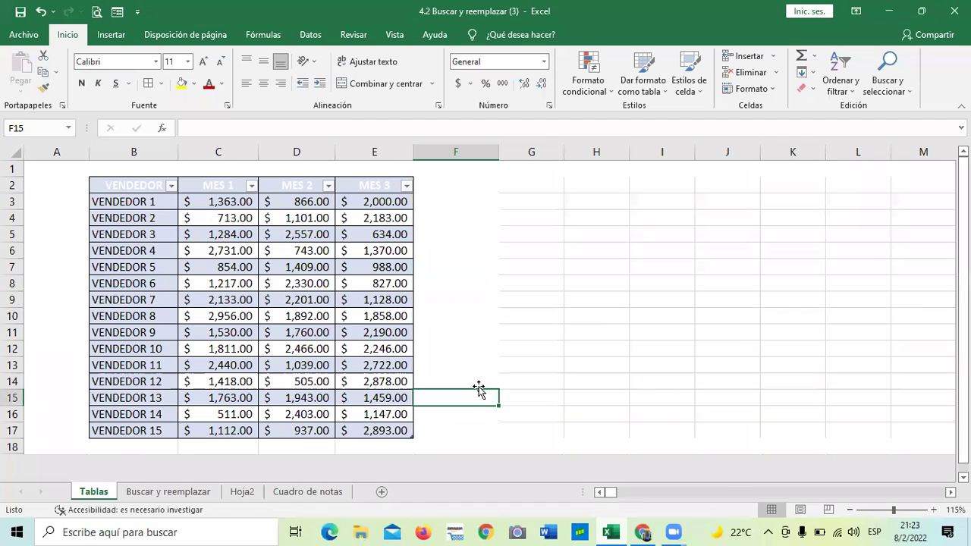
Step: Select a cell inside the vendor sales table and show the Diseño de tabla options for Tabla1
{"action": "left_click", "coordinate": [480, 288]}
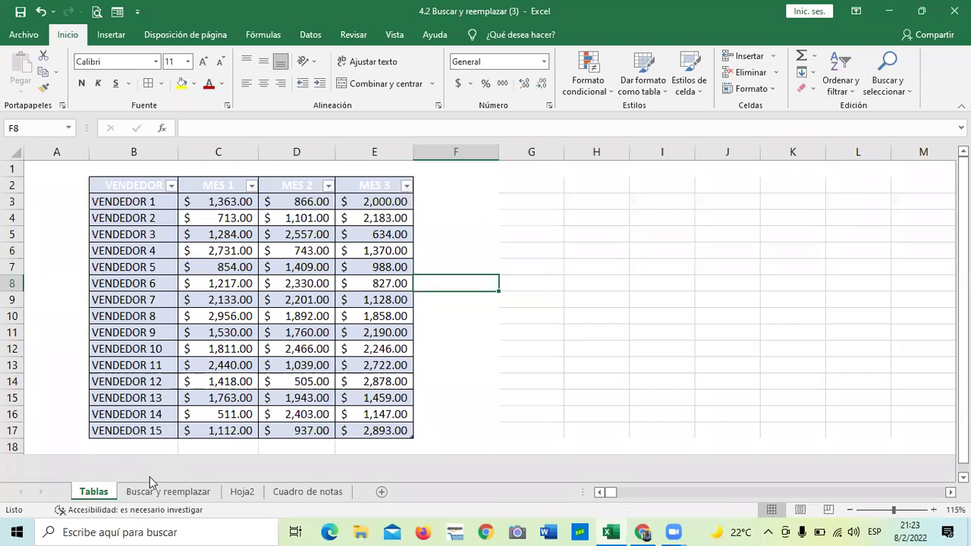
{"action": "left_click", "coordinate": [555, 315]}
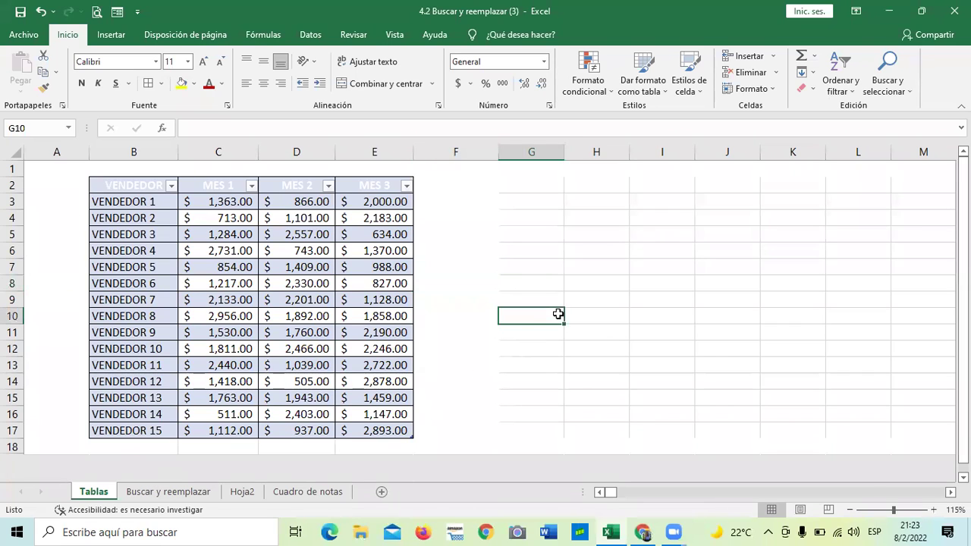
{"action": "left_click", "coordinate": [539, 234]}
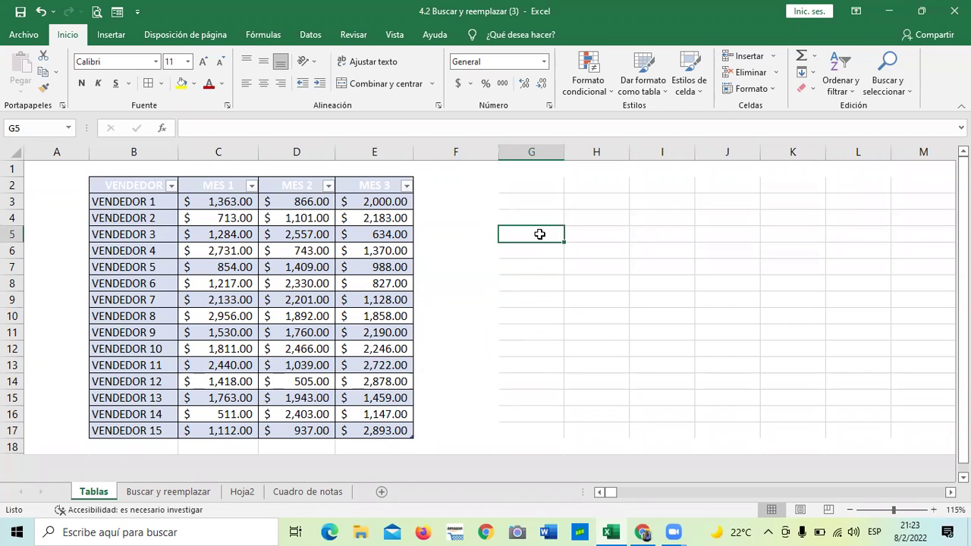
{"action": "left_click", "coordinate": [302, 264]}
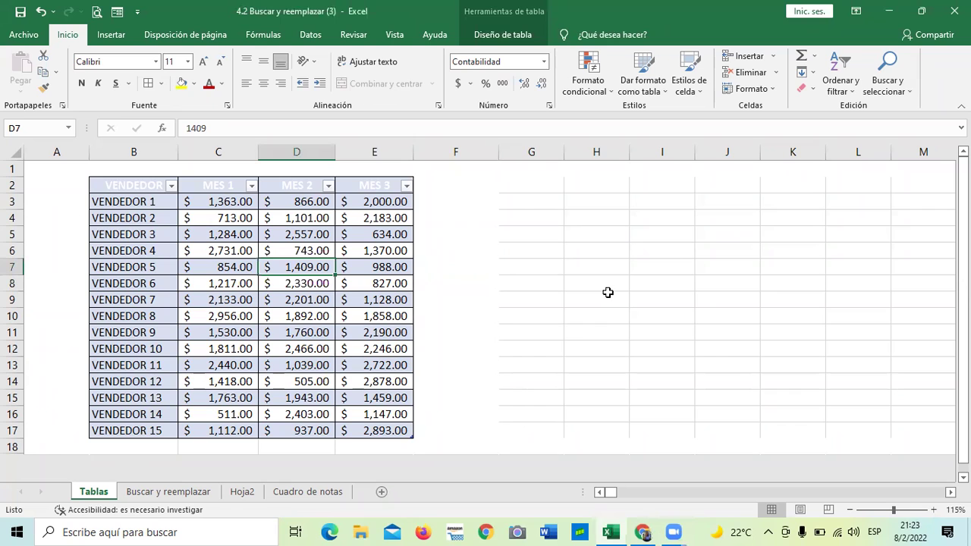
{"action": "left_click", "coordinate": [507, 35]}
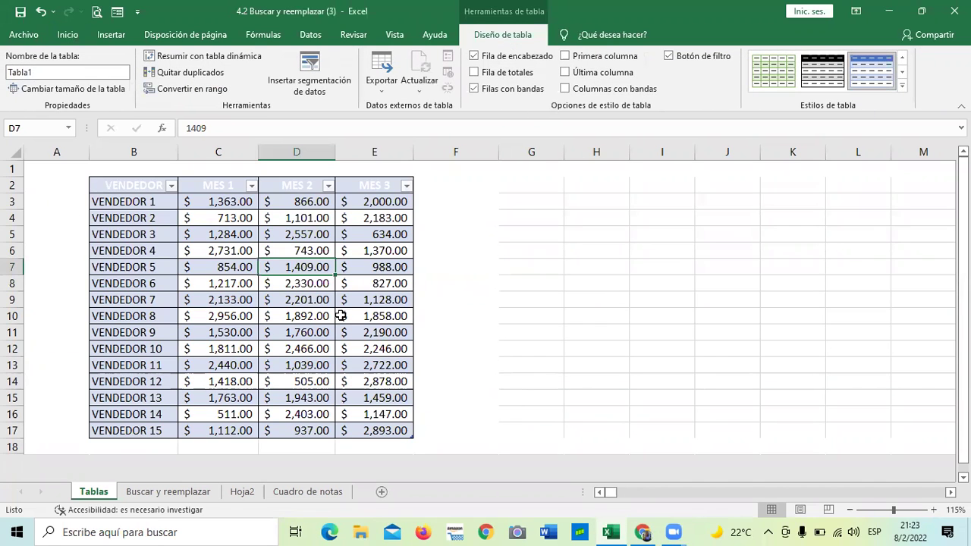
{"action": "left_click", "coordinate": [459, 251]}
{"action": "left_click", "coordinate": [300, 283]}
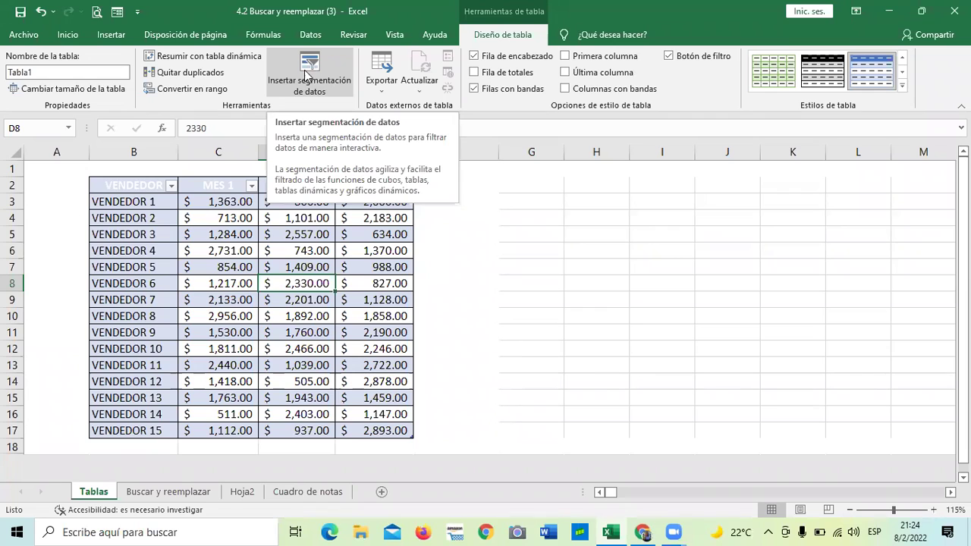
Step: Hide columns G through XFD so the Tablas sheet ends at column F
{"action": "left_click", "coordinate": [588, 214]}
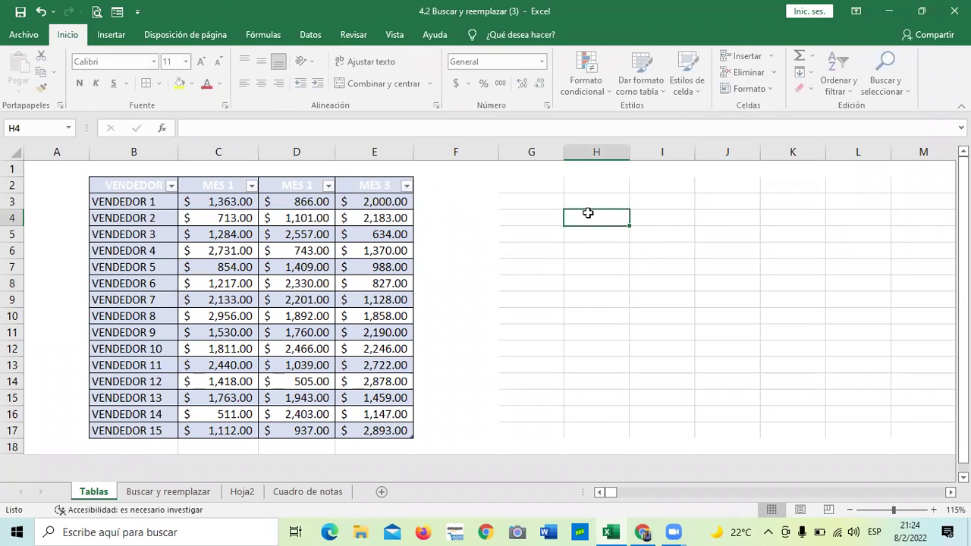
{"action": "left_click", "coordinate": [542, 151]}
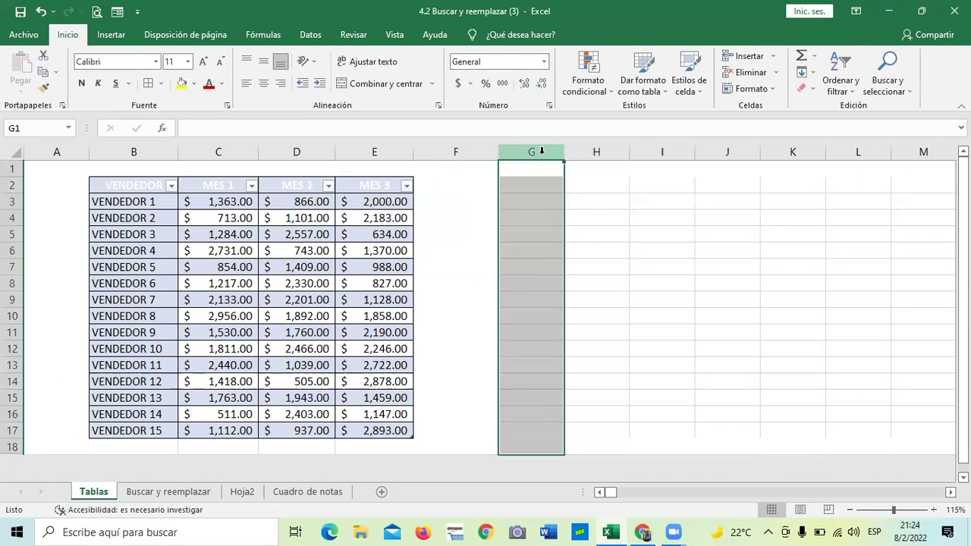
{"action": "key", "text": "ctrl+shift+Right"}
{"action": "right_click", "coordinate": [468, 219]}
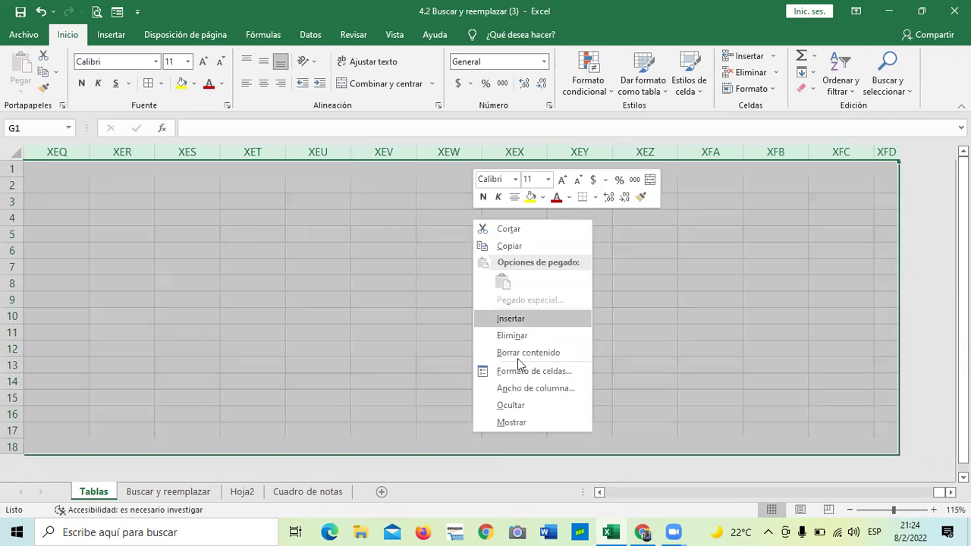
{"action": "left_click", "coordinate": [516, 406]}
{"action": "scroll", "coordinate": [440, 362], "scroll_direction": "down", "scroll_amount": 4}
{"action": "scroll", "coordinate": [455, 357], "scroll_direction": "up", "scroll_amount": 4}
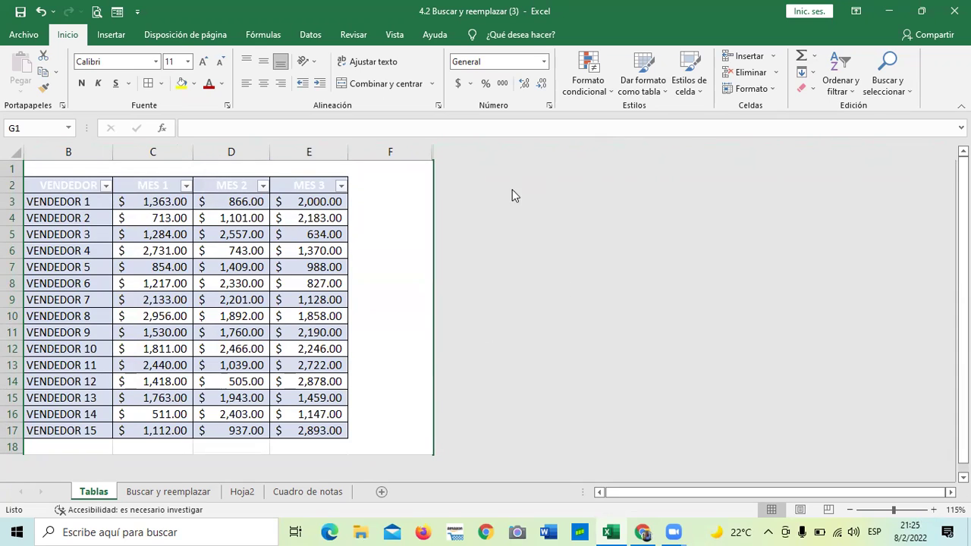
{"action": "left_click", "coordinate": [378, 233]}
{"action": "left_click", "coordinate": [407, 313]}
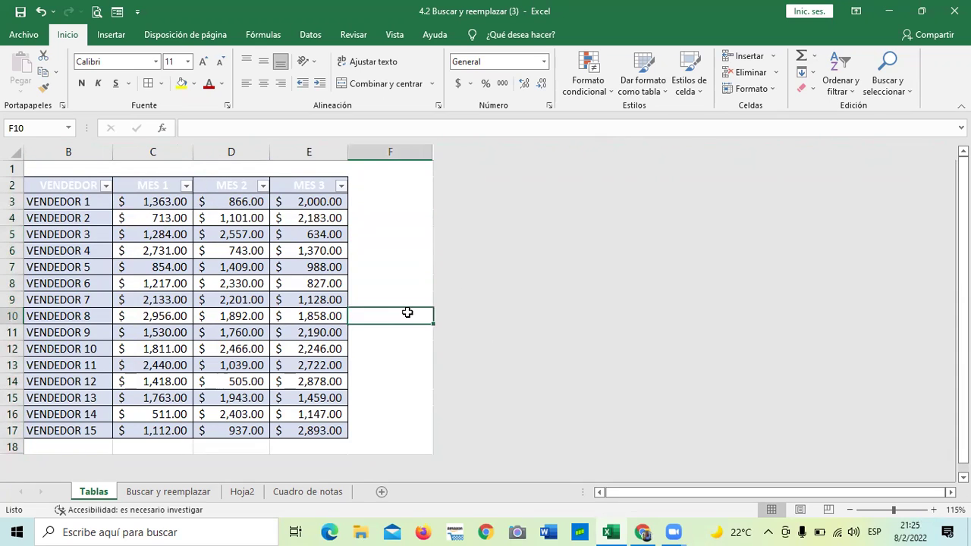
Step: Insert a slicer on Tabla1 for the MES 2 column via Diseño de tabla
{"action": "left_click", "coordinate": [197, 237]}
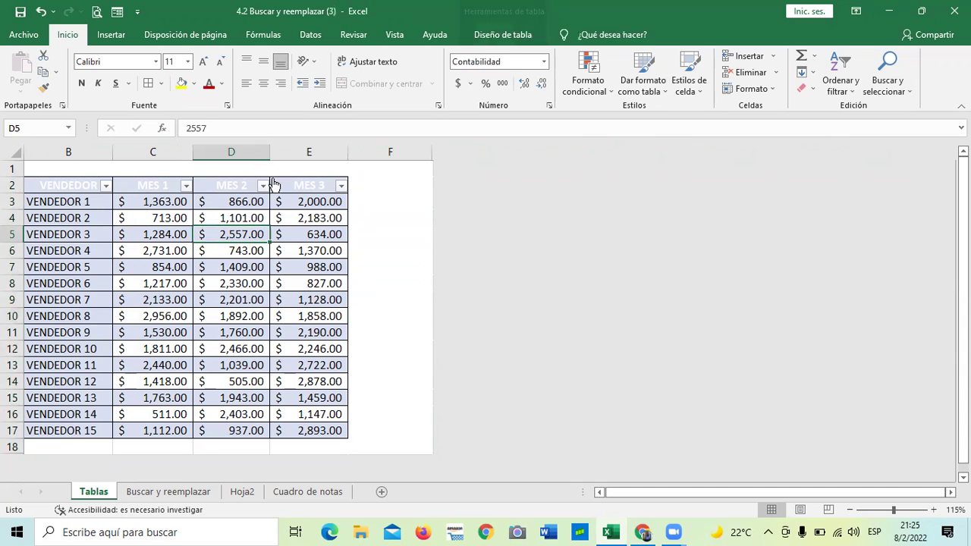
{"action": "left_click", "coordinate": [516, 38]}
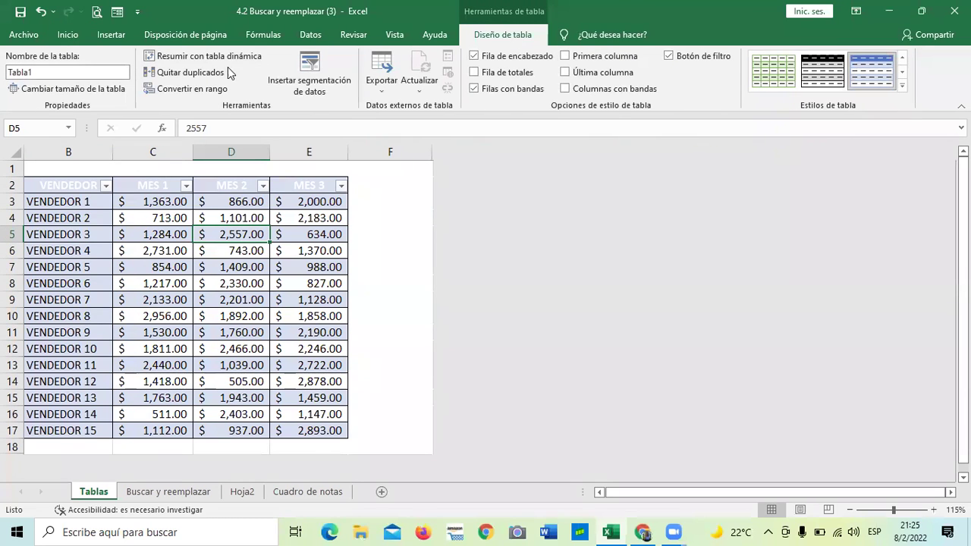
{"action": "left_click", "coordinate": [317, 76]}
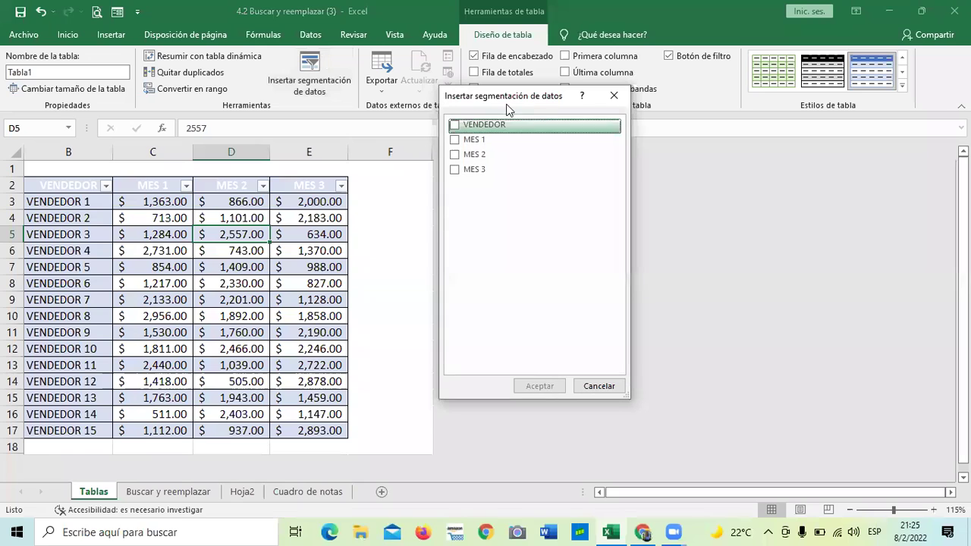
{"action": "left_click_drag", "start_coordinate": [507, 97], "coordinate": [489, 95]}
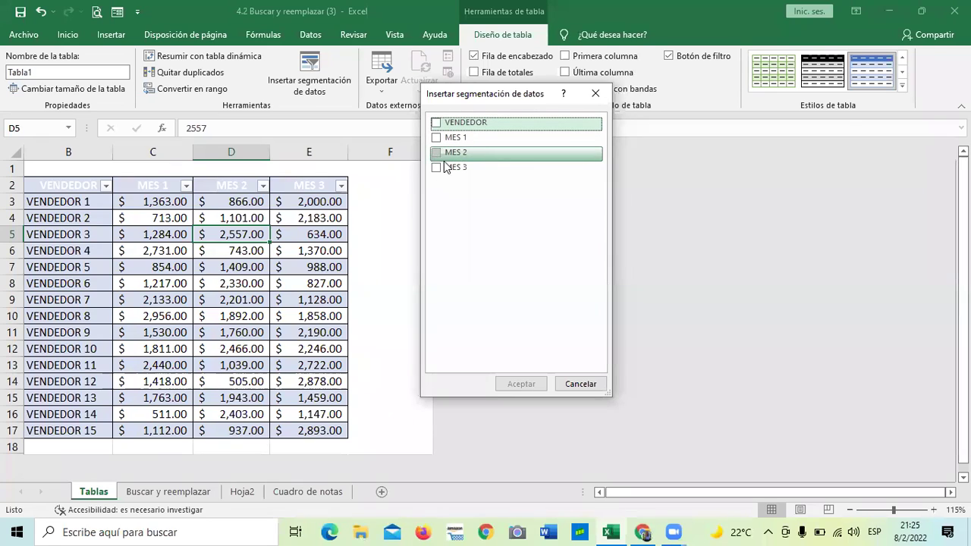
{"action": "left_click", "coordinate": [437, 155]}
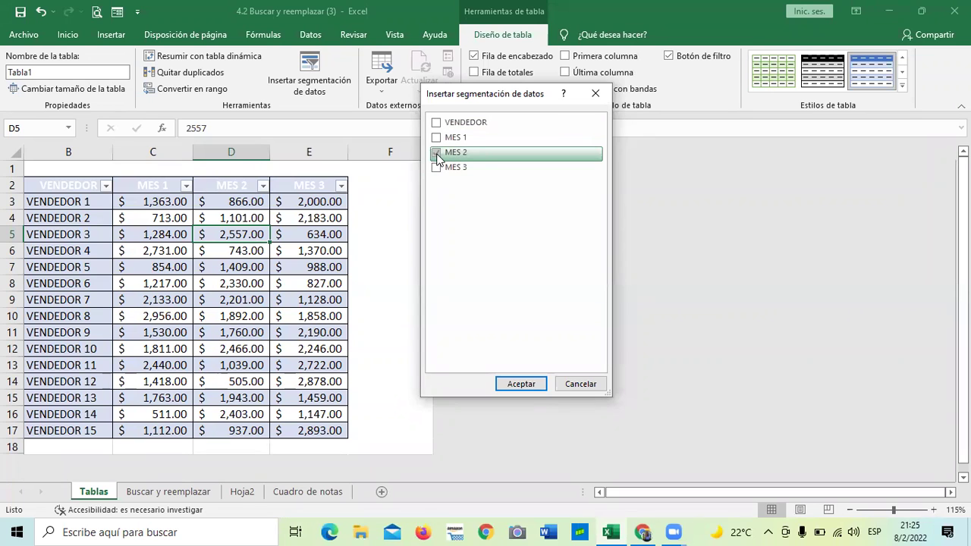
{"action": "left_click", "coordinate": [520, 384]}
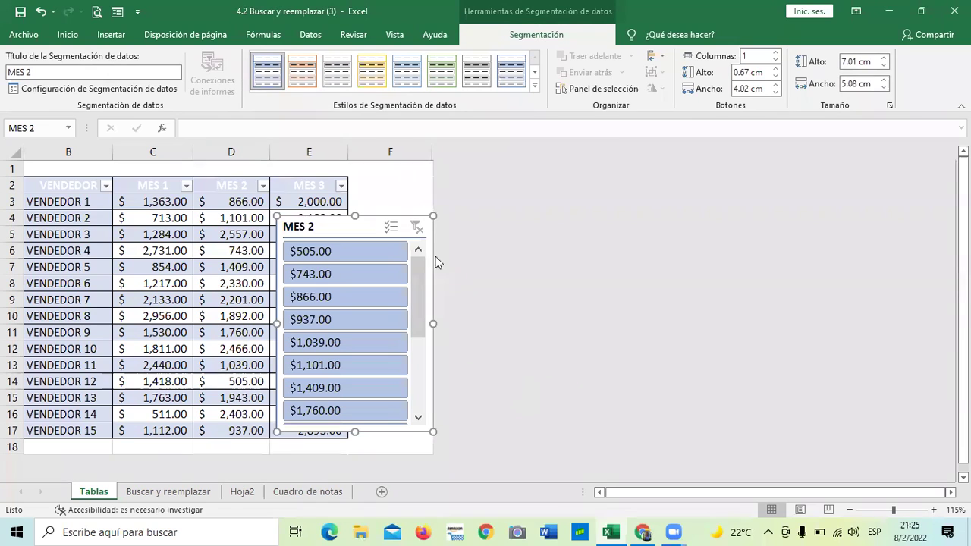
Step: Drag the MES 2 slicer around the sheet and leave it over columns C–E
{"action": "left_click_drag", "start_coordinate": [415, 225], "coordinate": [275, 177]}
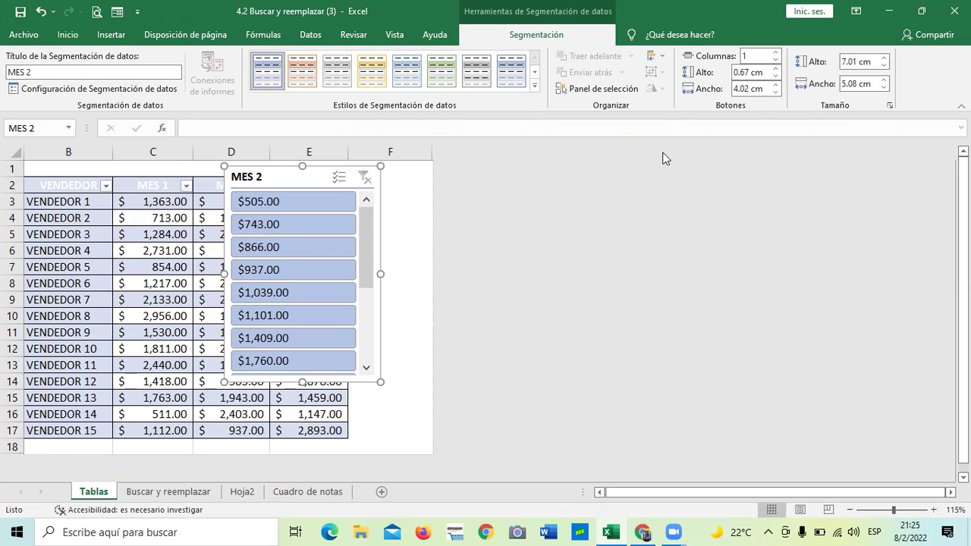
{"action": "scroll", "coordinate": [576, 274], "scroll_direction": "down", "scroll_amount": 1}
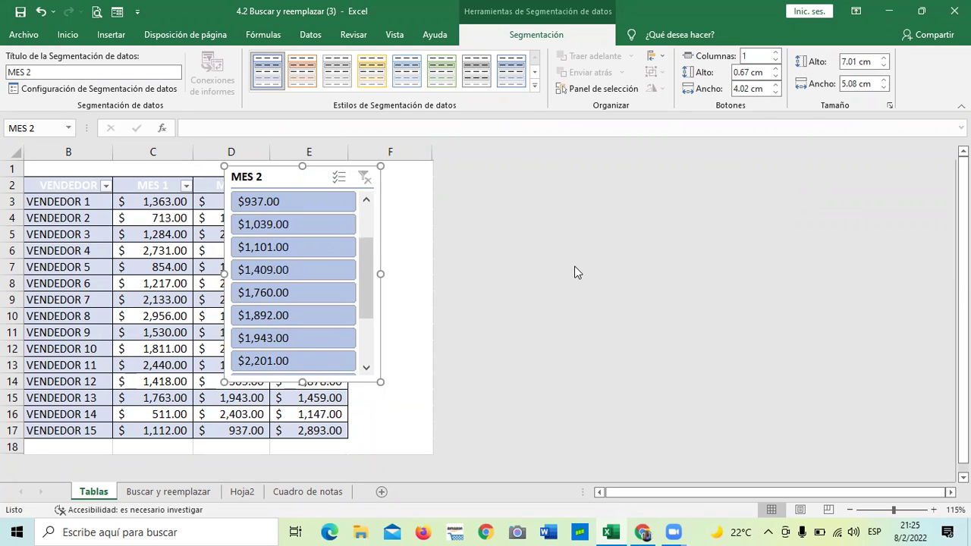
{"action": "scroll", "coordinate": [435, 336], "scroll_direction": "down", "scroll_amount": 1}
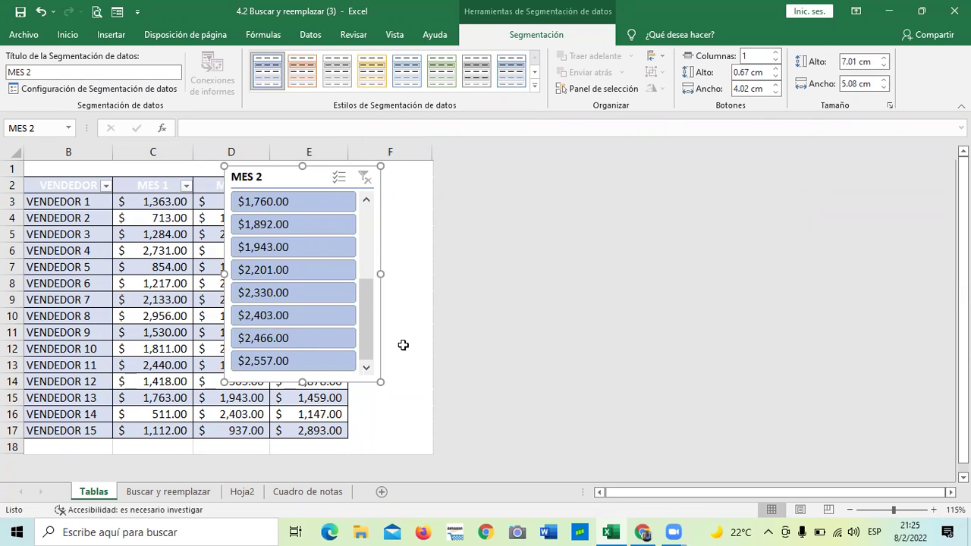
{"action": "left_click_drag", "start_coordinate": [369, 284], "coordinate": [368, 213]}
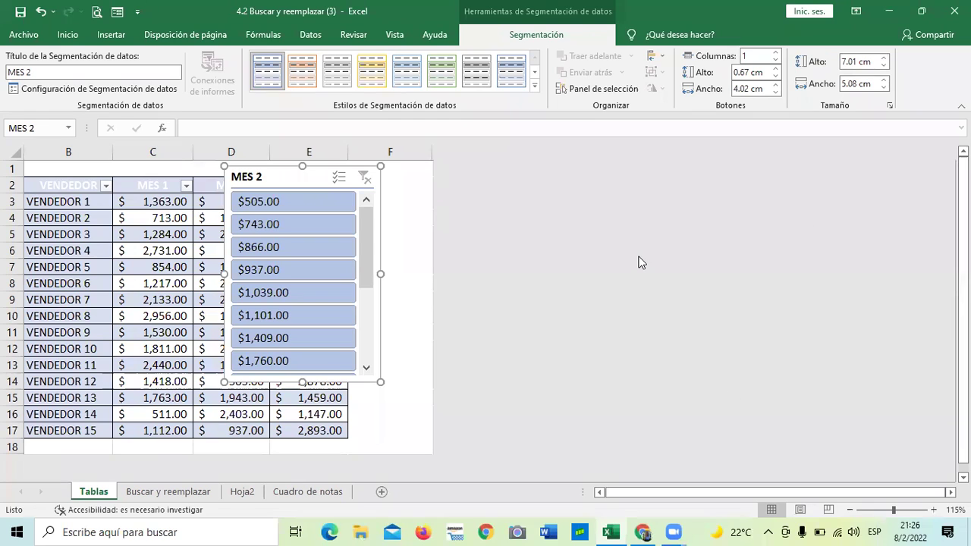
{"action": "left_click_drag", "start_coordinate": [301, 175], "coordinate": [336, 183]}
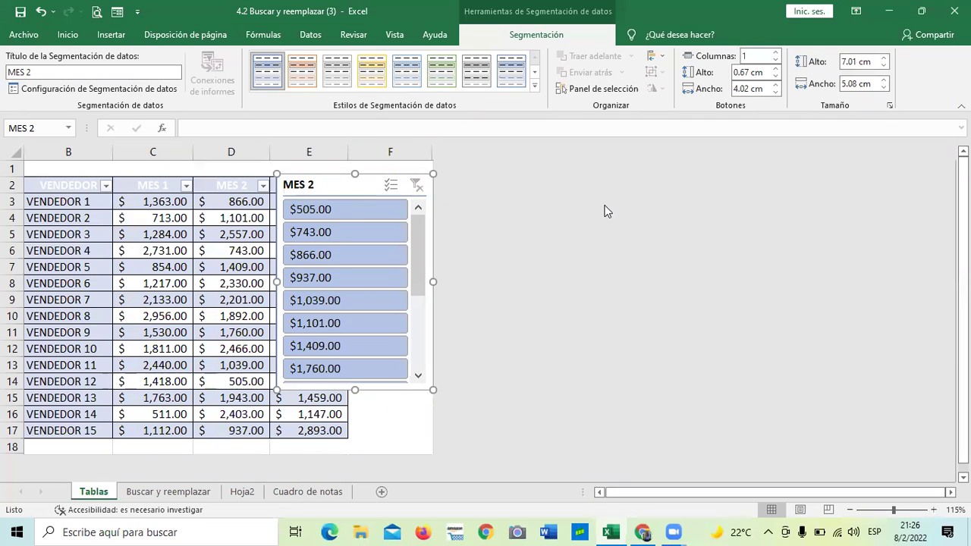
{"action": "left_click_drag", "start_coordinate": [347, 187], "coordinate": [438, 205]}
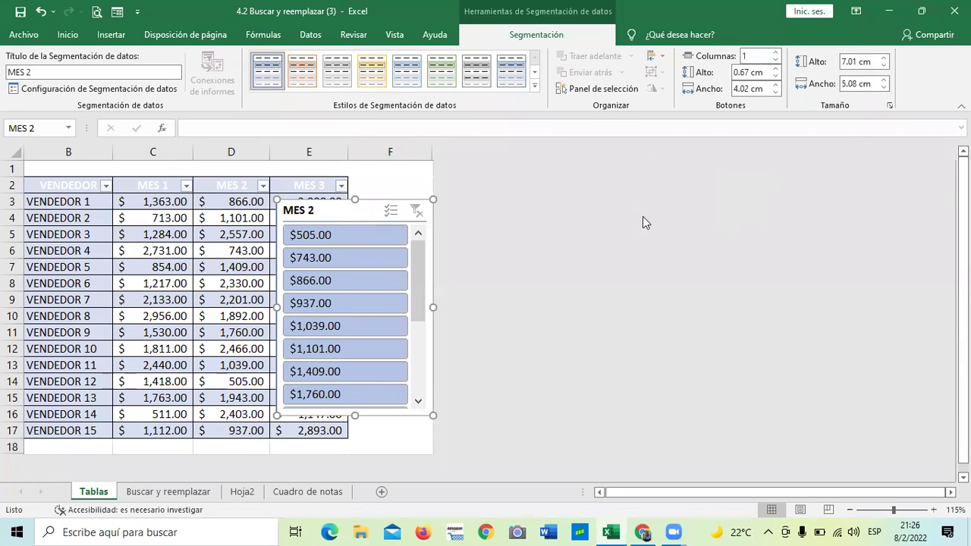
{"action": "left_click_drag", "start_coordinate": [330, 215], "coordinate": [225, 147]}
{"action": "key", "text": "ctrl+z"}
{"action": "left_click_drag", "start_coordinate": [326, 211], "coordinate": [219, 188]}
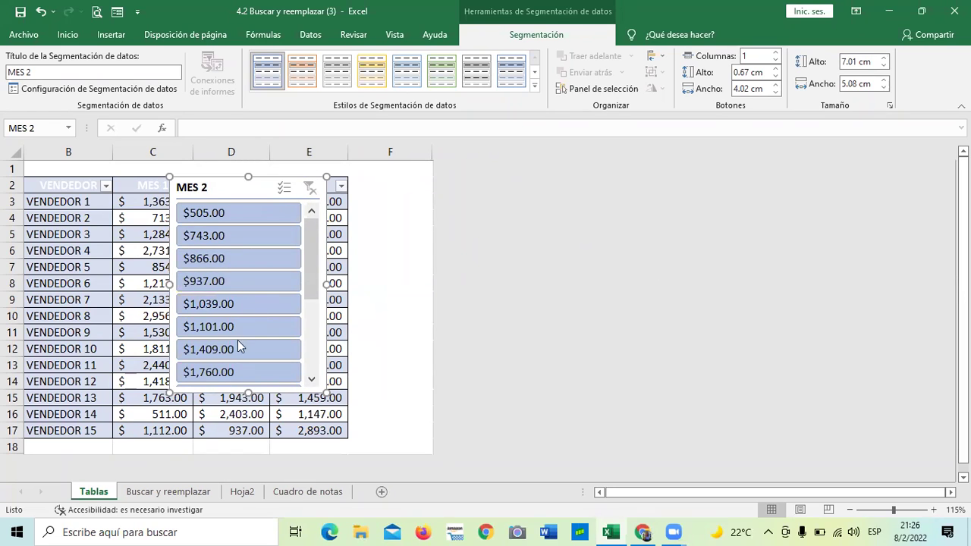
{"action": "mouse_move", "coordinate": [436, 152]}
{"action": "left_mouse_down"}
{"action": "mouse_move", "coordinate": [447, 151]}
{"action": "mouse_move", "coordinate": [427, 150]}
{"action": "mouse_move", "coordinate": [442, 150]}
{"action": "left_mouse_up"}
Step: Unhide the hidden worksheet columns from G onward with Mostrar
{"action": "right_click", "coordinate": [427, 197]}
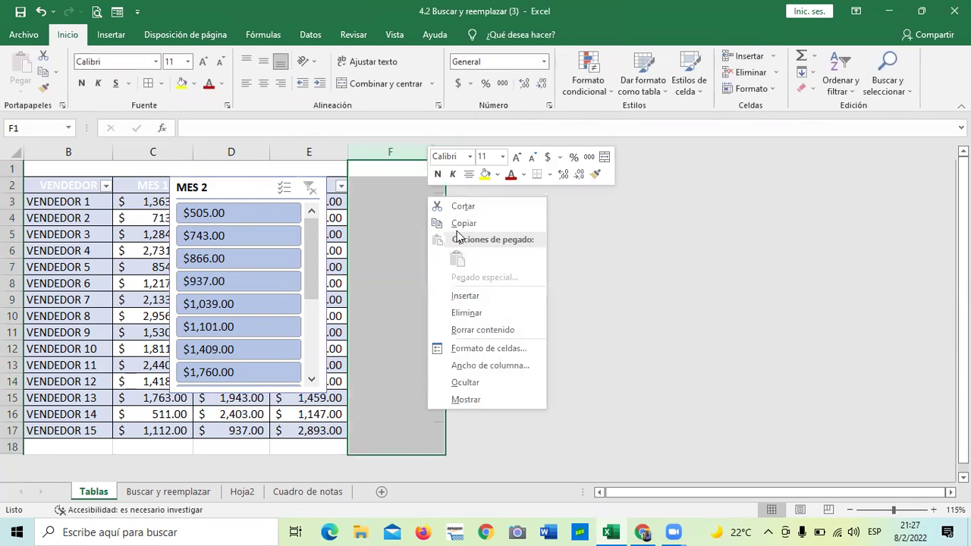
{"action": "left_click", "coordinate": [464, 400]}
{"action": "left_click", "coordinate": [636, 344]}
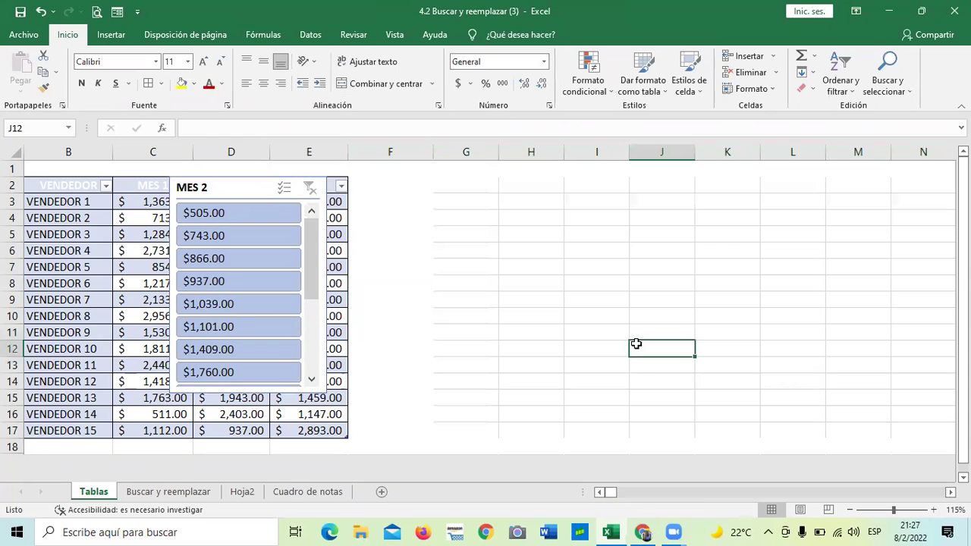
Step: Move the MES 2 slicer off the table into the empty area over columns H–J
{"action": "left_click", "coordinate": [255, 191]}
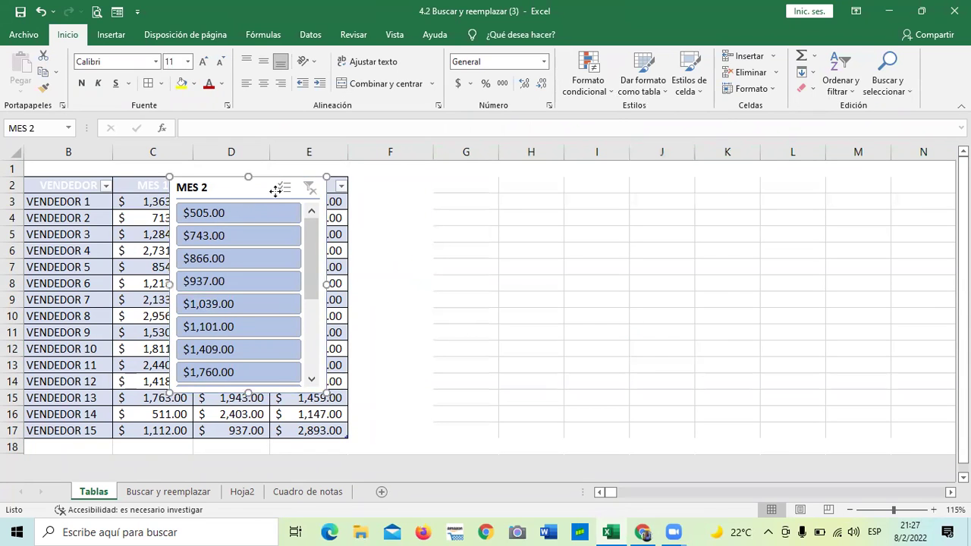
{"action": "left_click_drag", "start_coordinate": [278, 191], "coordinate": [663, 248]}
{"action": "left_click_drag", "start_coordinate": [758, 223], "coordinate": [579, 186]}
{"action": "left_click", "coordinate": [738, 230]}
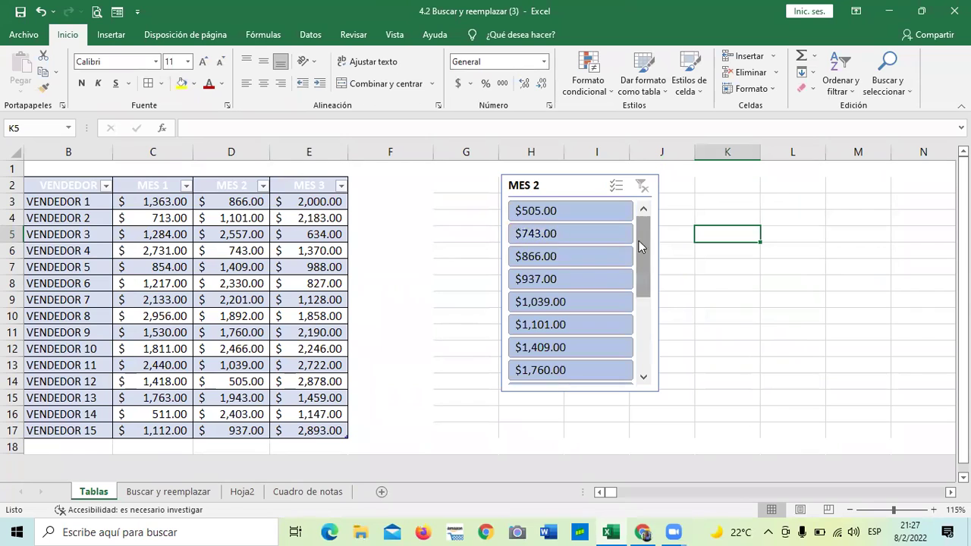
{"action": "left_click_drag", "start_coordinate": [639, 240], "coordinate": [624, 329]}
{"action": "left_click_drag", "start_coordinate": [634, 265], "coordinate": [639, 212]}
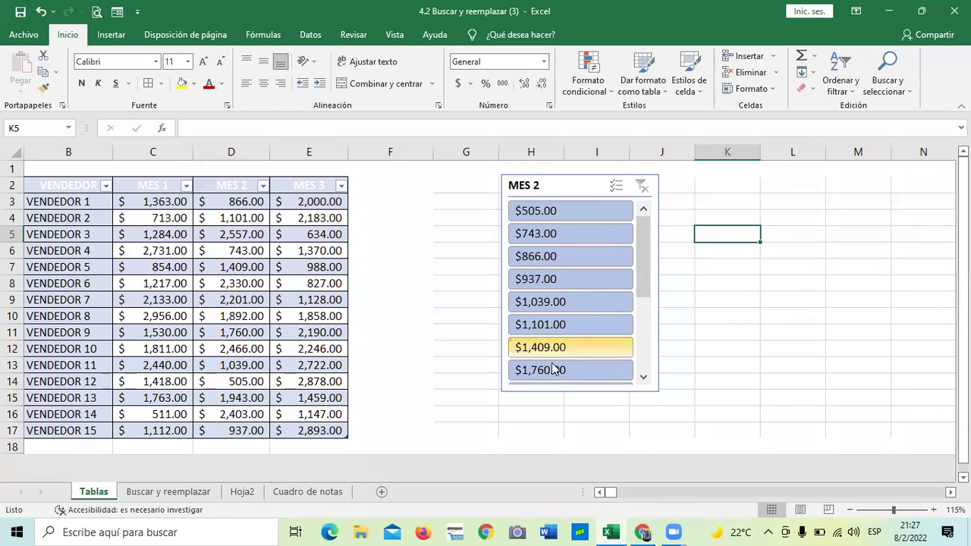
{"action": "mouse_move", "coordinate": [639, 239]}
{"action": "left_mouse_down"}
{"action": "mouse_move", "coordinate": [639, 325]}
{"action": "mouse_move", "coordinate": [637, 223]}
{"action": "left_mouse_up"}
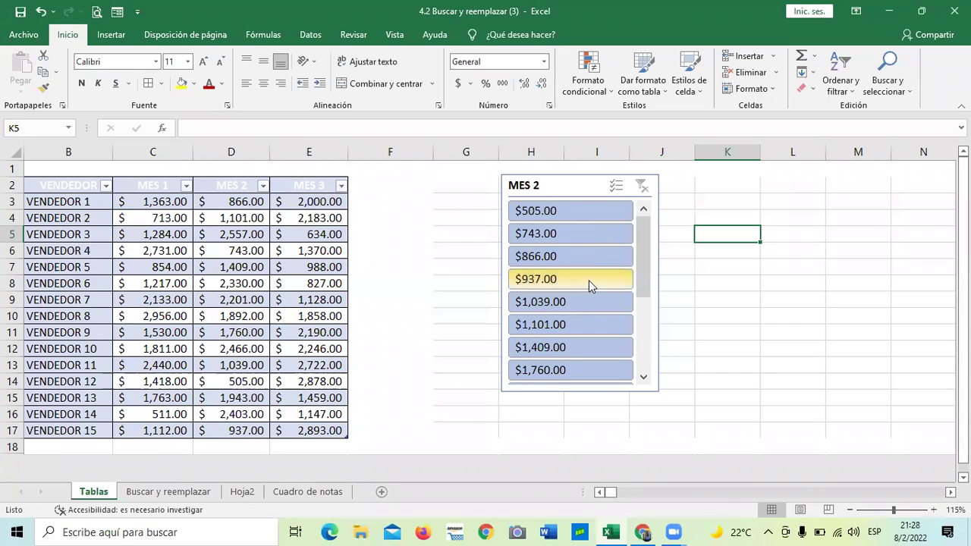
Step: Filter the MES 2 slicer to $937.00, leaving only VENDEDOR 15's row
{"action": "left_click", "coordinate": [589, 279]}
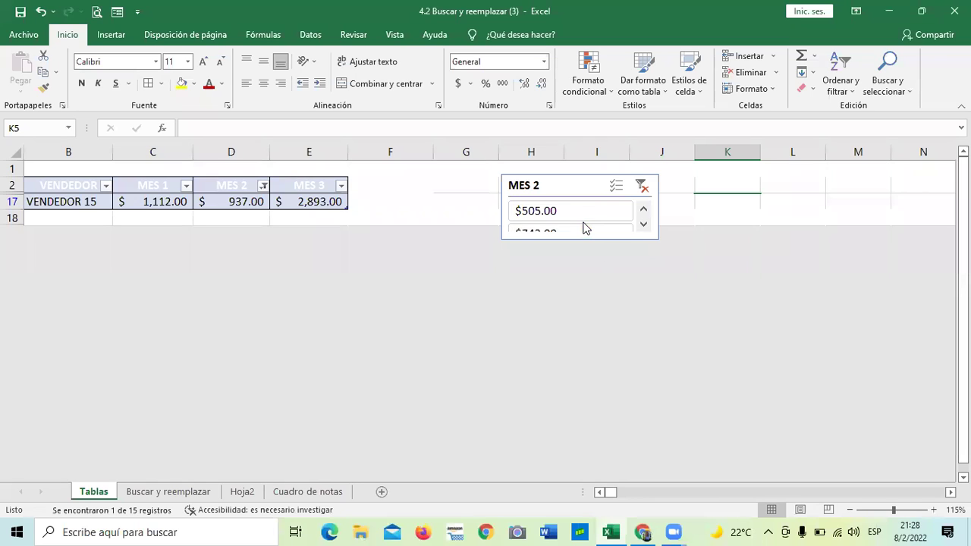
{"action": "scroll", "coordinate": [582, 225], "scroll_direction": "down", "scroll_amount": 1}
{"action": "scroll", "coordinate": [579, 228], "scroll_direction": "up", "scroll_amount": 1}
{"action": "scroll", "coordinate": [557, 226], "scroll_direction": "down", "scroll_amount": 1}
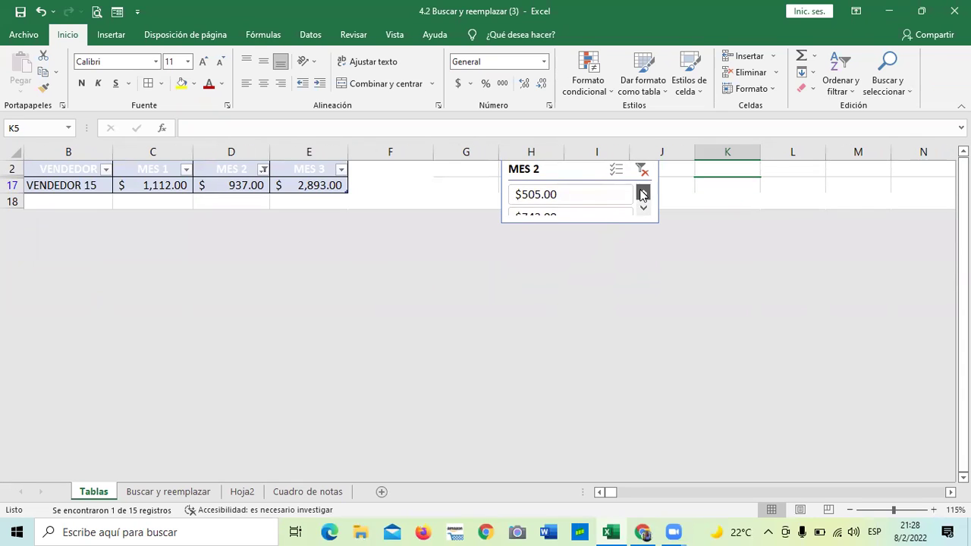
{"action": "left_click", "coordinate": [644, 210]}
{"action": "left_click", "coordinate": [643, 194]}
{"action": "scroll", "coordinate": [637, 231], "scroll_direction": "up", "scroll_amount": 1}
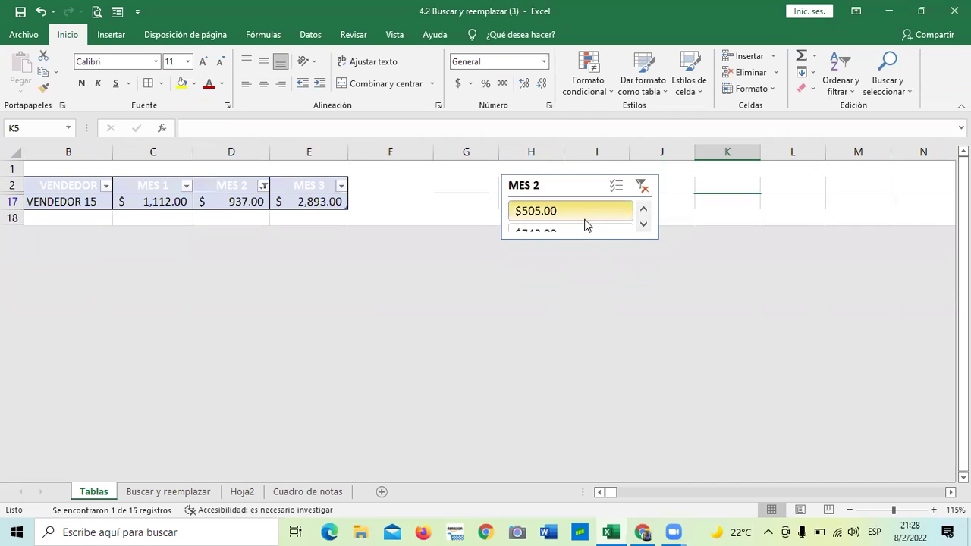
{"action": "left_click", "coordinate": [233, 200]}
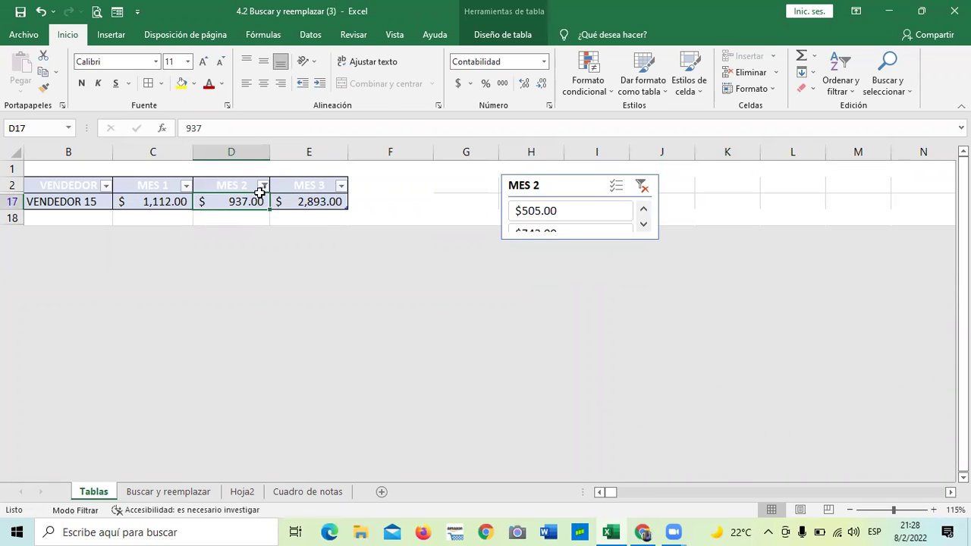
Step: Clear the MES 2 filter so all 15 vendors show, and make the slicer taller
{"action": "left_click", "coordinate": [641, 188]}
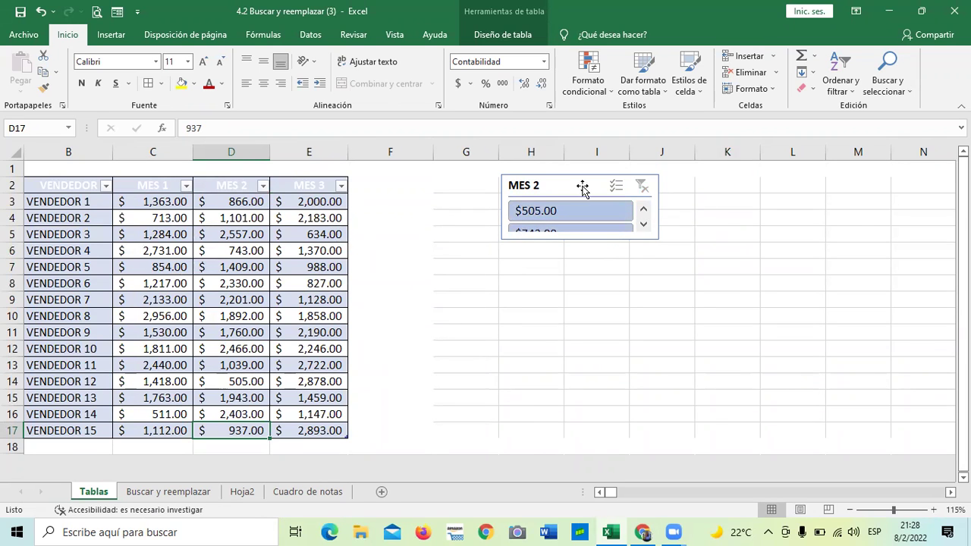
{"action": "left_click", "coordinate": [578, 232]}
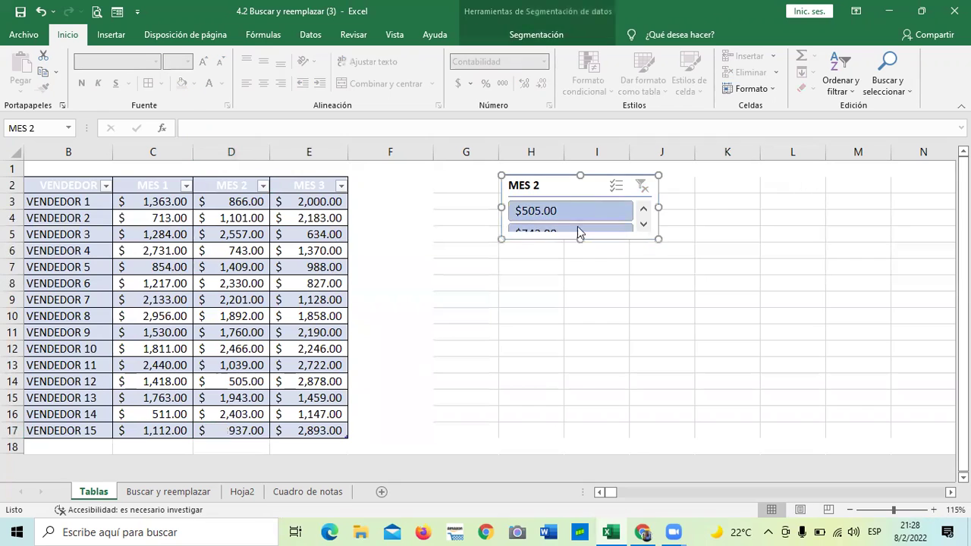
{"action": "left_click_drag", "start_coordinate": [580, 241], "coordinate": [581, 358]}
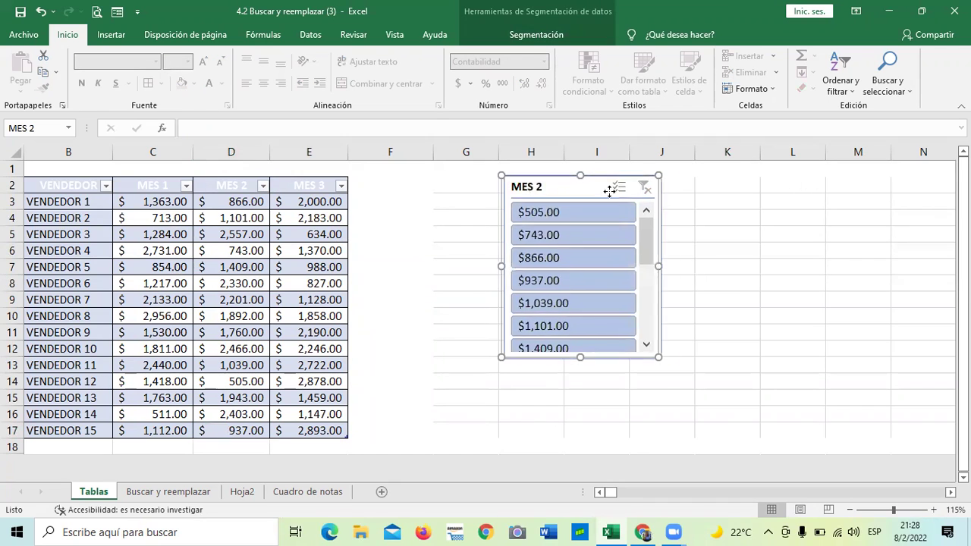
Step: Move the MES 2 slicer over columns I–K and bring up Tabla1's Diseño de tabla options
{"action": "left_click_drag", "start_coordinate": [614, 186], "coordinate": [699, 201]}
{"action": "scroll", "coordinate": [659, 286], "scroll_direction": "down", "scroll_amount": 1}
{"action": "scroll", "coordinate": [658, 285], "scroll_direction": "up", "scroll_amount": 1}
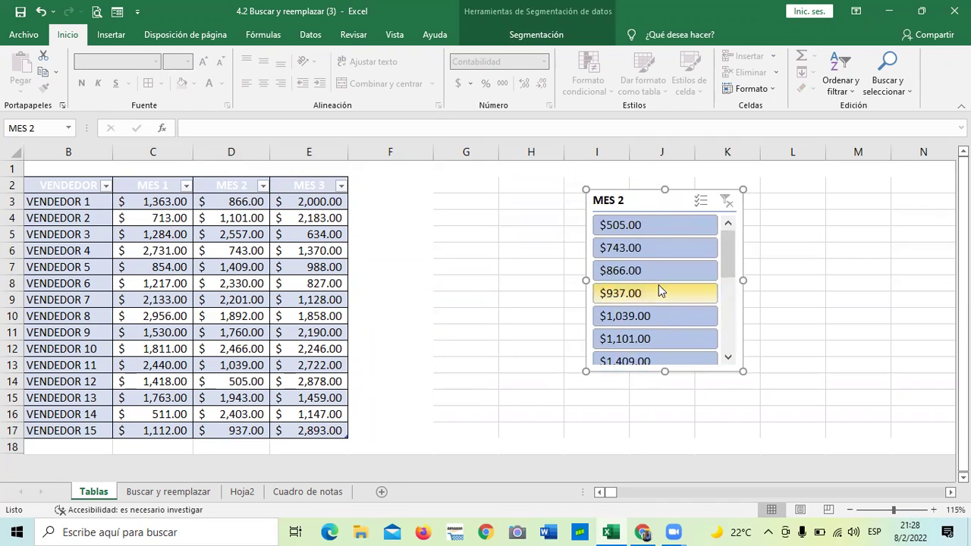
{"action": "left_click", "coordinate": [232, 189]}
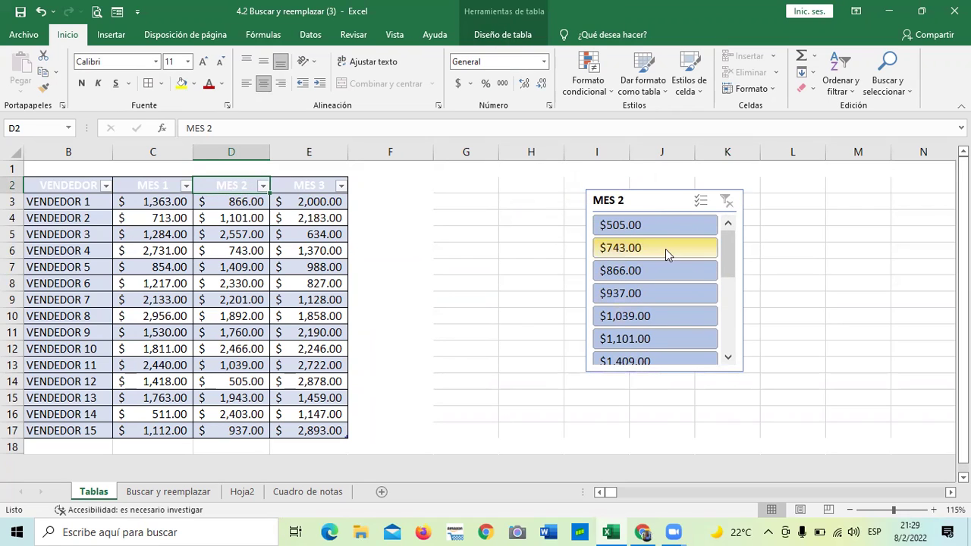
{"action": "left_click", "coordinate": [239, 216]}
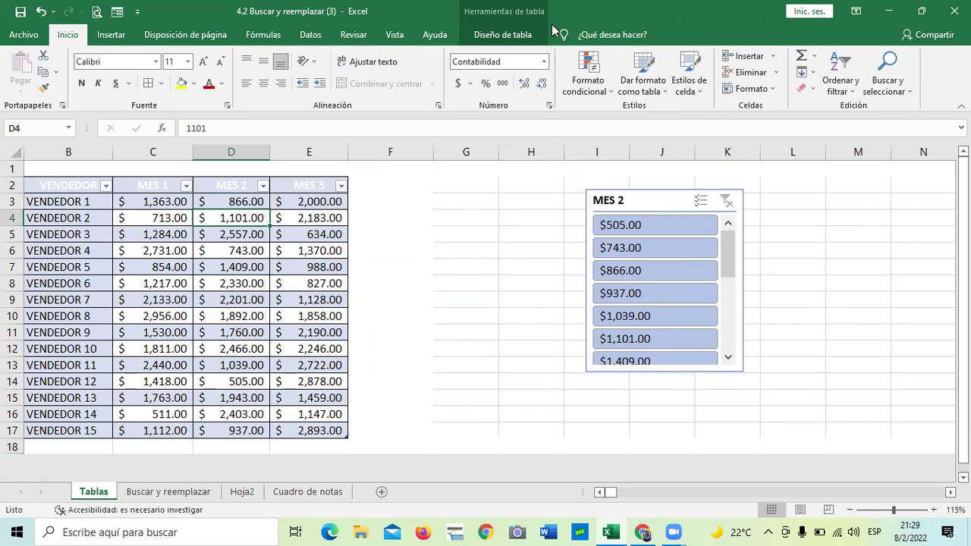
{"action": "left_click", "coordinate": [522, 36]}
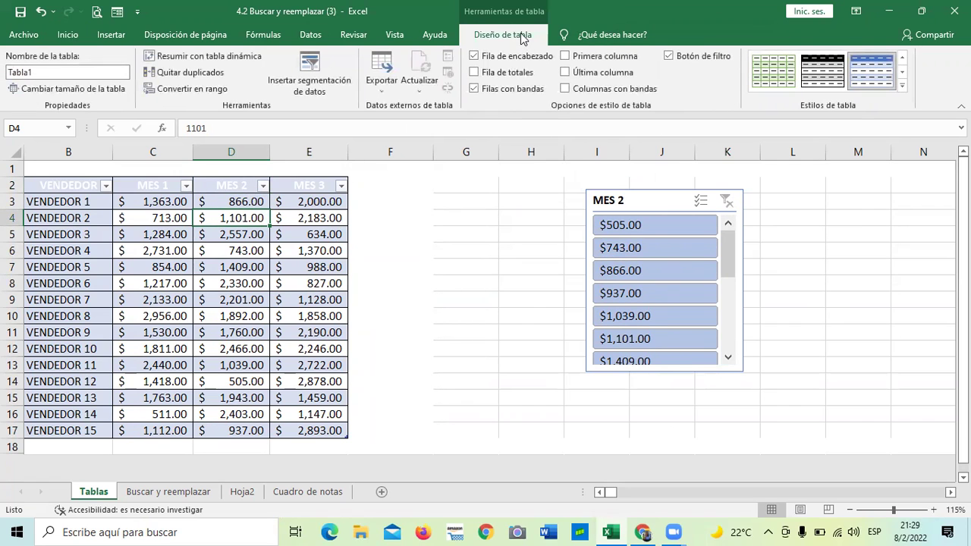
Step: Uncheck Botón de filtro so Tabla1's header row loses its dropdown arrows
{"action": "left_click", "coordinate": [668, 56]}
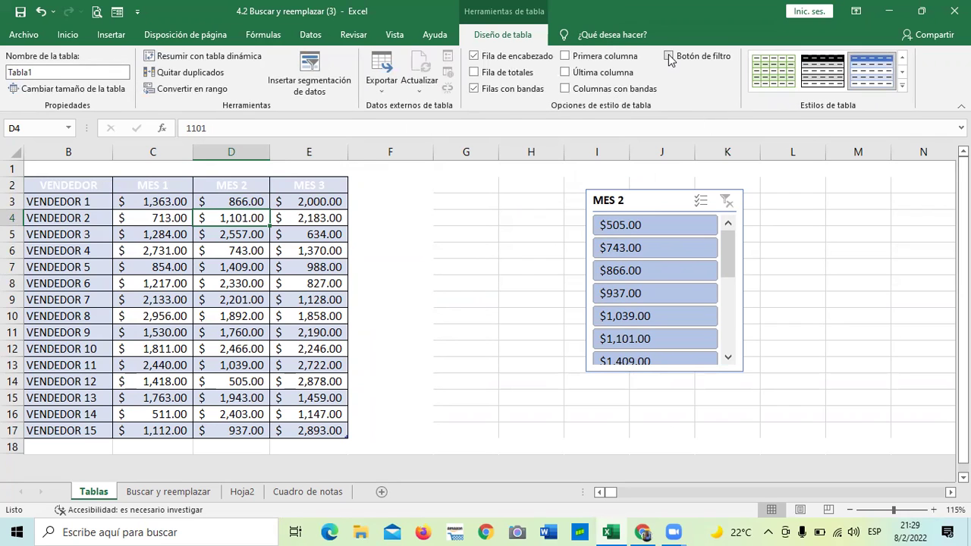
{"action": "left_click", "coordinate": [263, 289]}
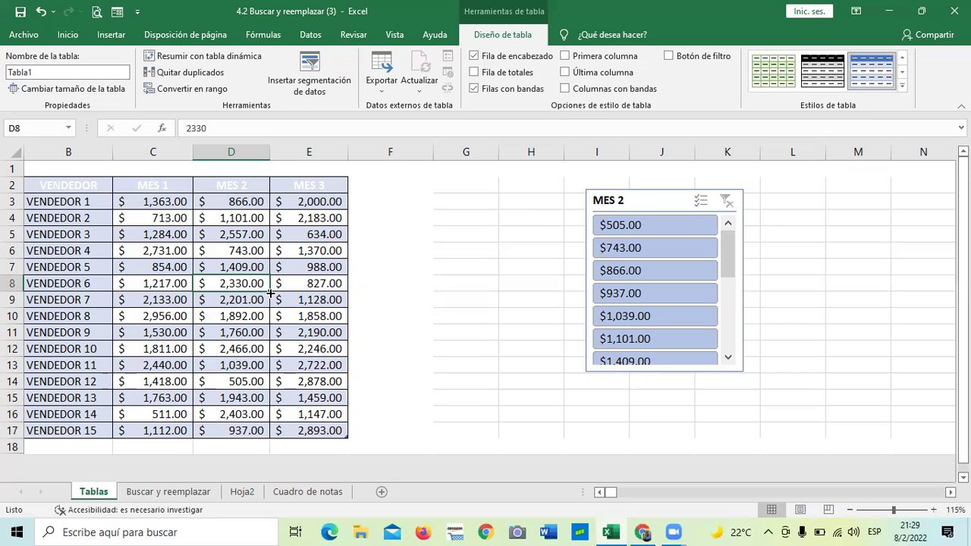
Step: Filter the MES 2 slicer to $2,330.00, then clear it so all 15 vendors return
{"action": "left_click", "coordinate": [385, 300]}
{"action": "left_click_drag", "start_coordinate": [228, 299], "coordinate": [226, 291]}
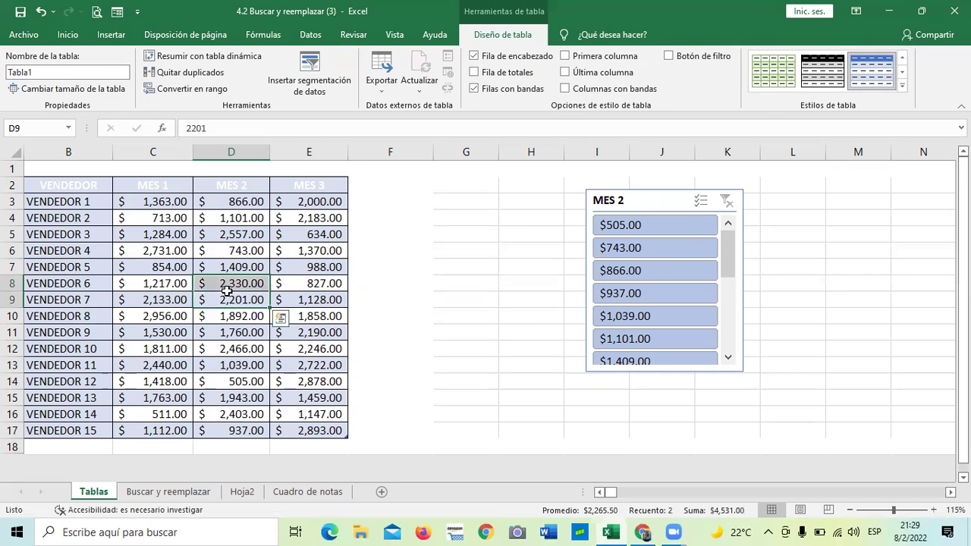
{"action": "left_click_drag", "start_coordinate": [727, 246], "coordinate": [734, 362]}
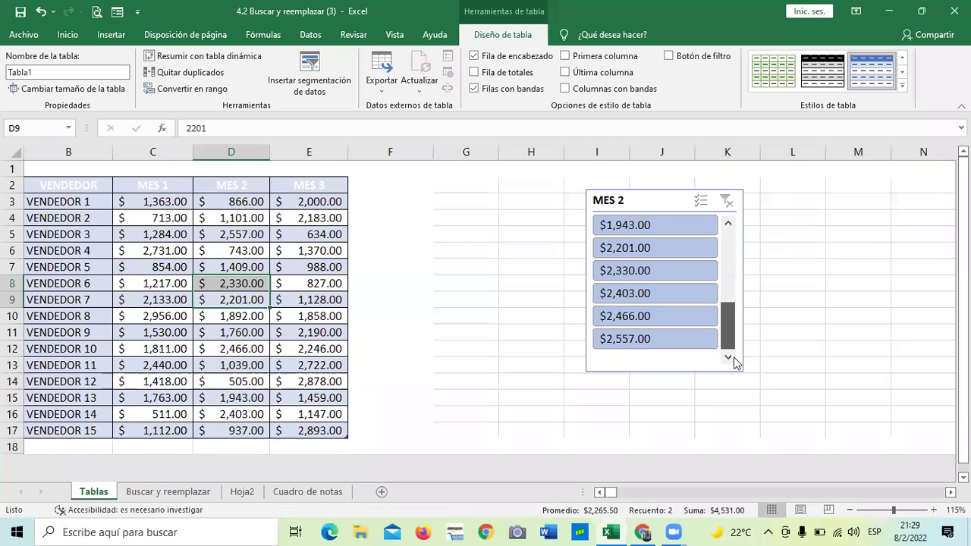
{"action": "left_click", "coordinate": [604, 274]}
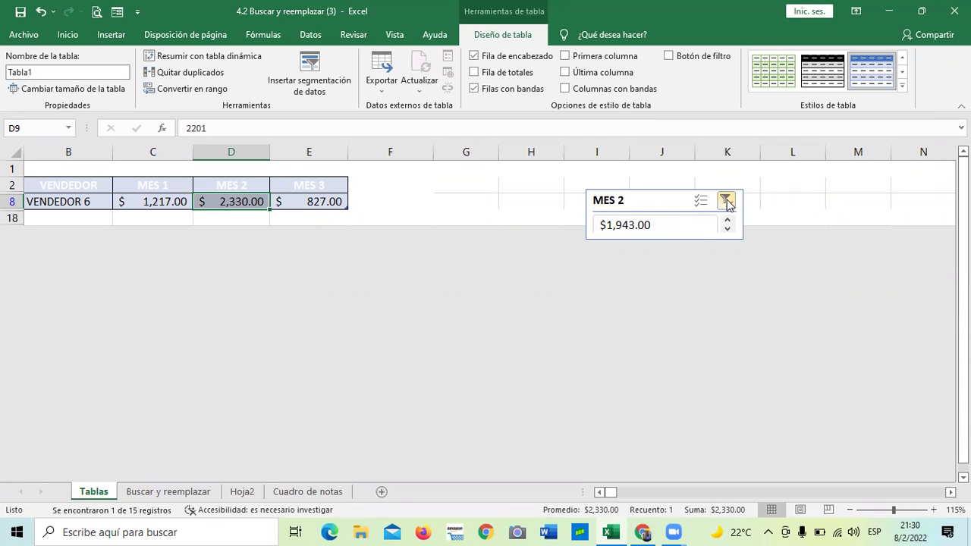
{"action": "left_click", "coordinate": [726, 201]}
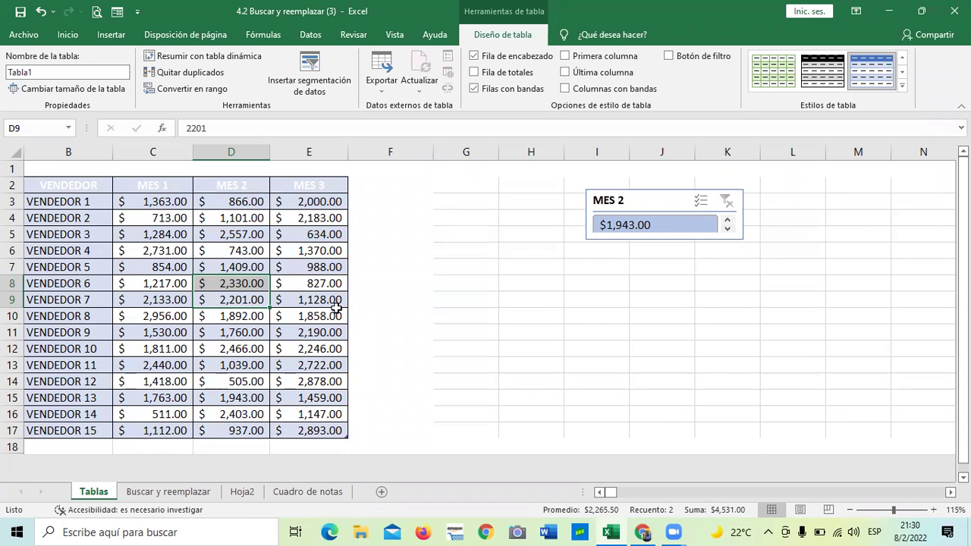
{"action": "left_click", "coordinate": [674, 209]}
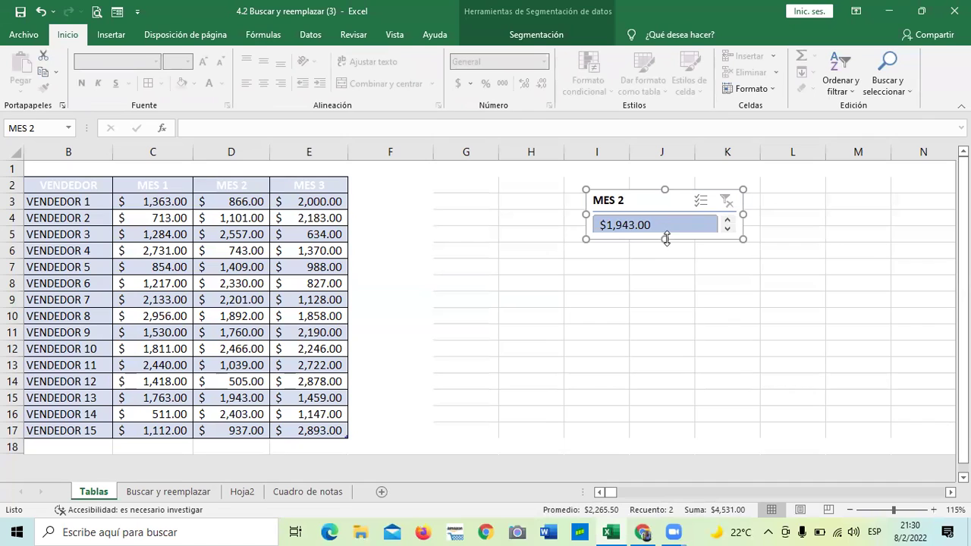
Step: Resize and nudge the MES 2 slicer to list seven amounts, $1,892.00 through $2,557.00
{"action": "left_click_drag", "start_coordinate": [665, 241], "coordinate": [675, 382]}
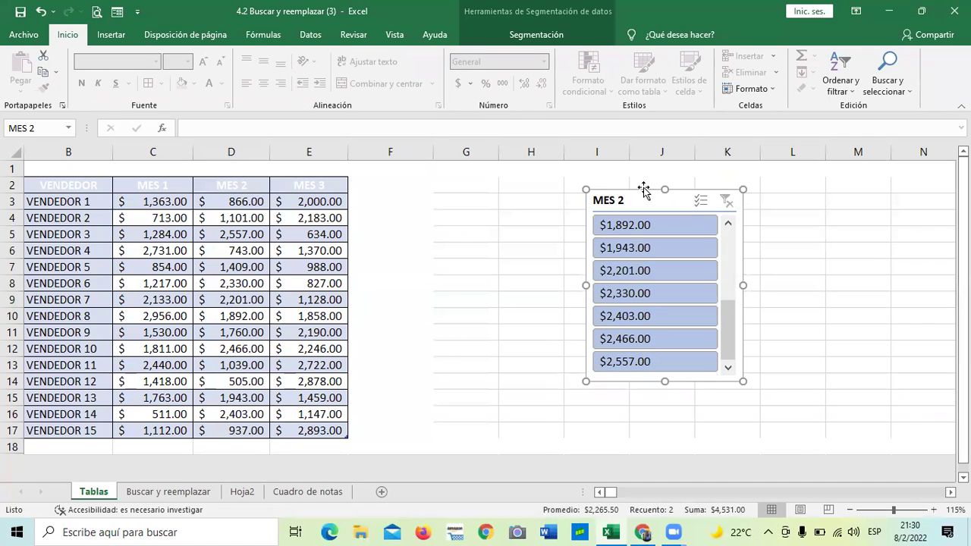
{"action": "left_click_drag", "start_coordinate": [631, 206], "coordinate": [639, 197]}
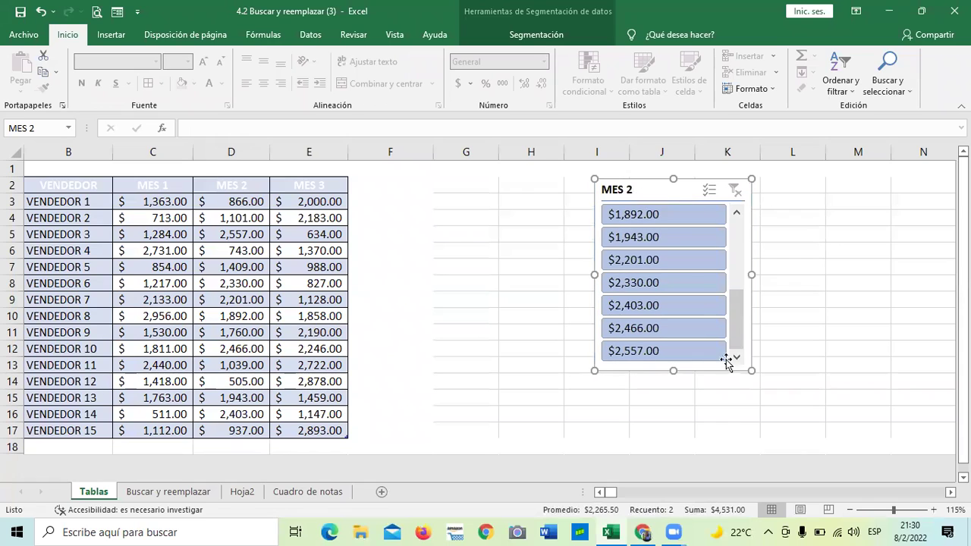
{"action": "left_click", "coordinate": [782, 279]}
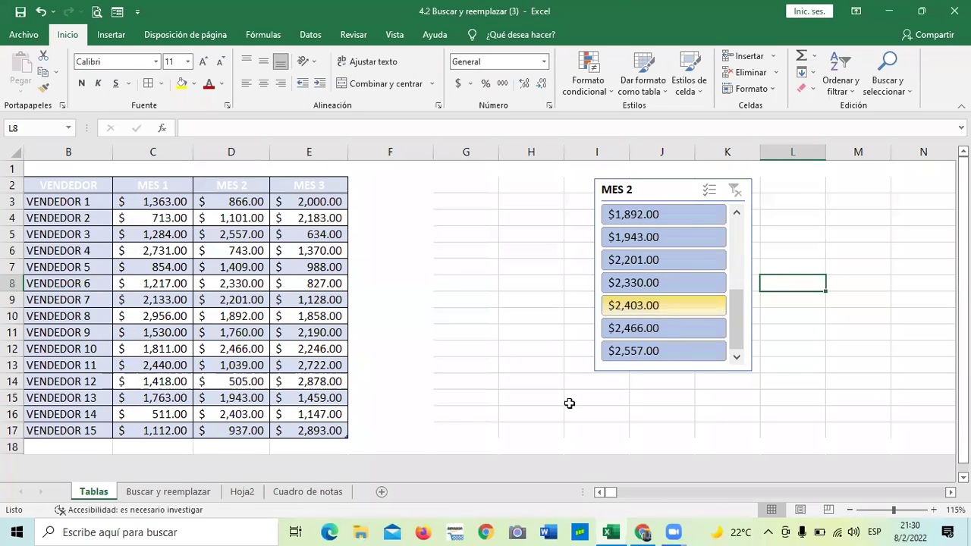
{"action": "left_click", "coordinate": [664, 189]}
{"action": "mouse_move", "coordinate": [751, 370]}
{"action": "left_mouse_down"}
{"action": "mouse_move", "coordinate": [794, 385]}
{"action": "mouse_move", "coordinate": [733, 366]}
{"action": "left_mouse_up"}
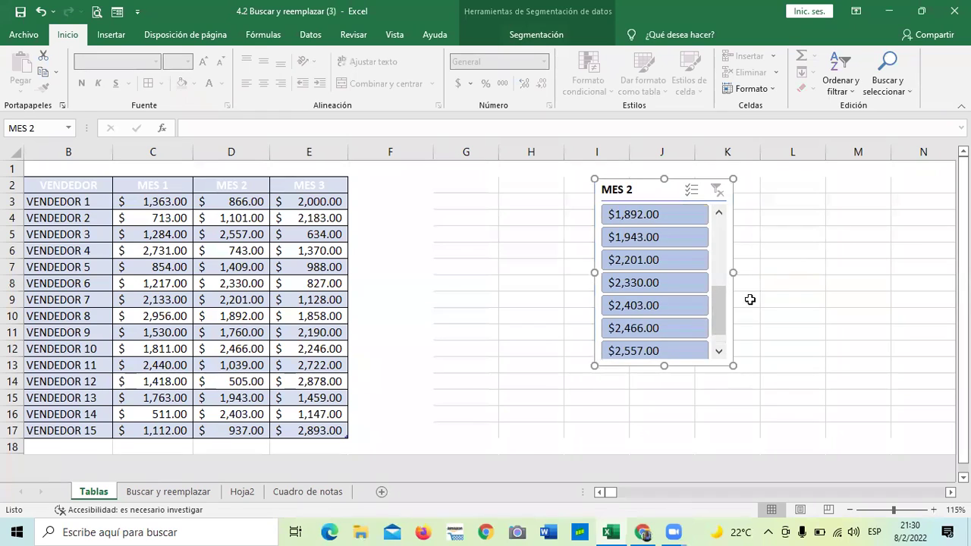
{"action": "left_click", "coordinate": [798, 334]}
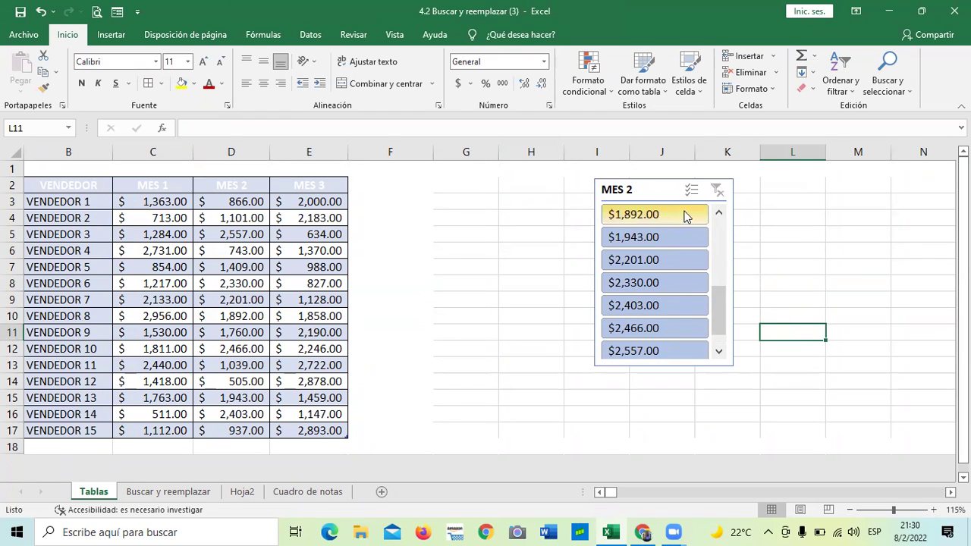
Step: Filter MES 2 to $1,943.00, then clear the filter to show all vendors
{"action": "left_click", "coordinate": [675, 237]}
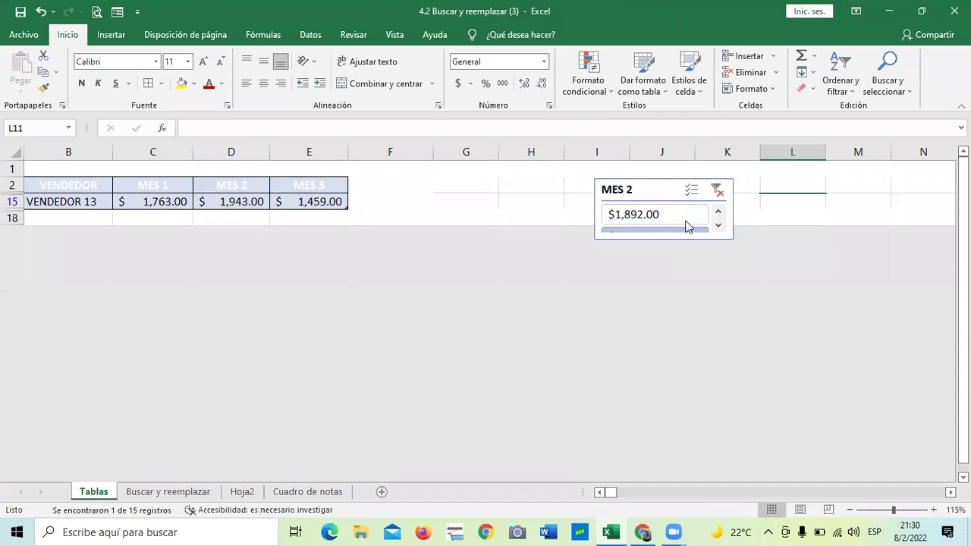
{"action": "left_click", "coordinate": [666, 193]}
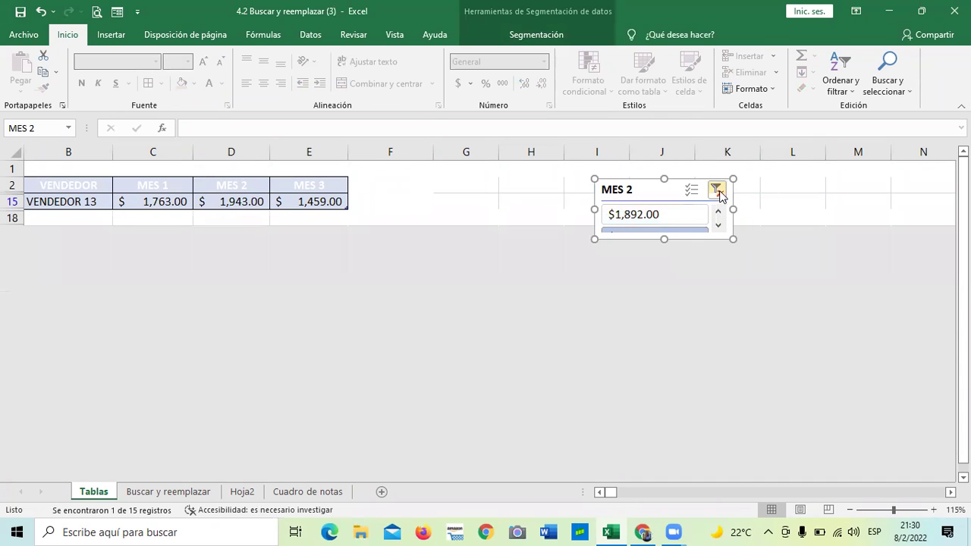
{"action": "left_click", "coordinate": [717, 190]}
Step: Resize and reposition the MES 2 slicer to 5.38 cm tall by 4.88 cm wide
{"action": "left_click_drag", "start_coordinate": [666, 239], "coordinate": [667, 335]}
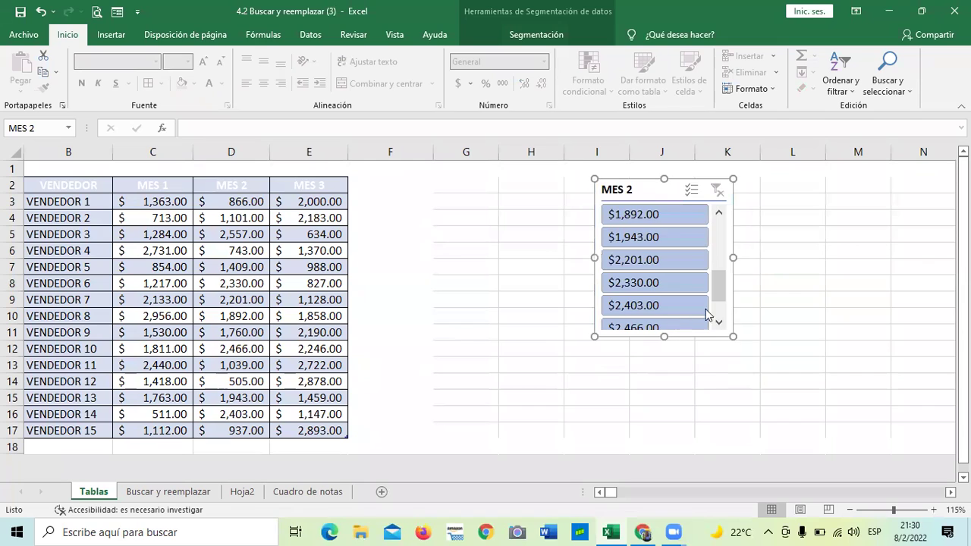
{"action": "mouse_move", "coordinate": [735, 335]}
{"action": "left_mouse_down"}
{"action": "mouse_move", "coordinate": [761, 362]}
{"action": "mouse_move", "coordinate": [743, 341]}
{"action": "mouse_move", "coordinate": [742, 350]}
{"action": "left_mouse_up"}
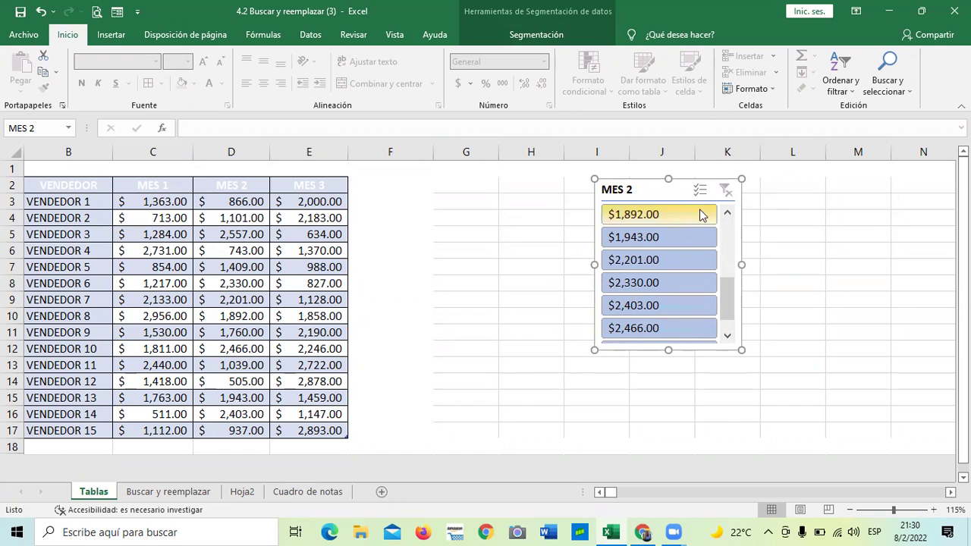
{"action": "left_click_drag", "start_coordinate": [669, 349], "coordinate": [672, 382]}
{"action": "left_click_drag", "start_coordinate": [730, 311], "coordinate": [727, 235]}
{"action": "left_click_drag", "start_coordinate": [594, 382], "coordinate": [451, 417]}
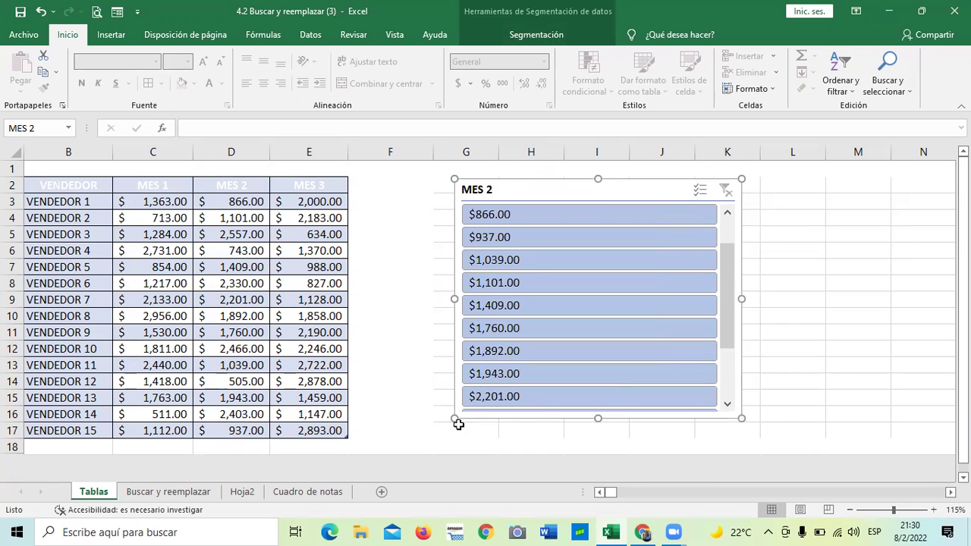
{"action": "left_click_drag", "start_coordinate": [454, 418], "coordinate": [591, 344]}
{"action": "scroll", "coordinate": [728, 258], "scroll_direction": "down", "scroll_amount": 2}
{"action": "scroll", "coordinate": [725, 250], "scroll_direction": "up", "scroll_amount": 3}
{"action": "left_click_drag", "start_coordinate": [730, 255], "coordinate": [723, 216]}
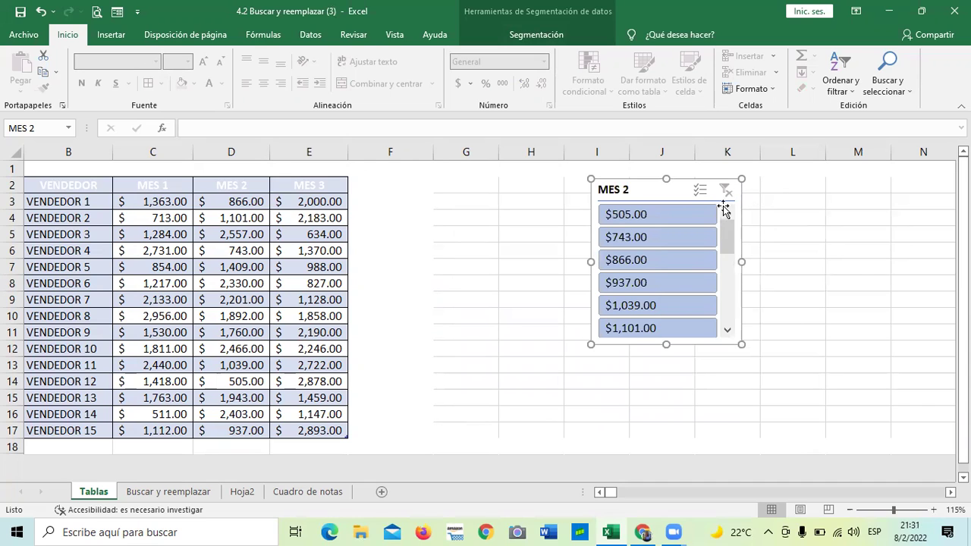
{"action": "mouse_move", "coordinate": [663, 190]}
{"action": "left_mouse_down"}
{"action": "mouse_move", "coordinate": [683, 180]}
{"action": "mouse_move", "coordinate": [676, 192]}
{"action": "left_mouse_up"}
Step: Apply the orange slicer style to MES 2 and shift it right over columns J–L
{"action": "left_click", "coordinate": [539, 34]}
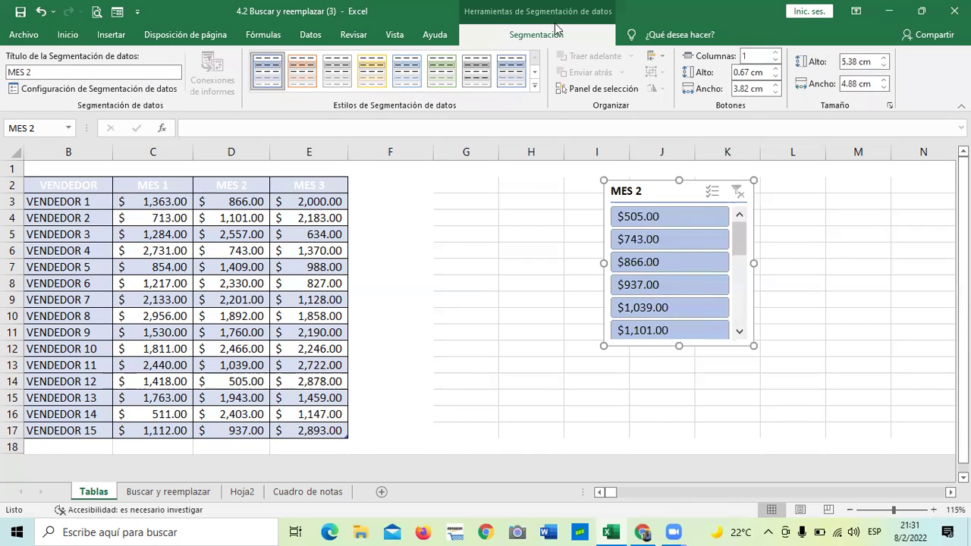
{"action": "left_click", "coordinate": [535, 85]}
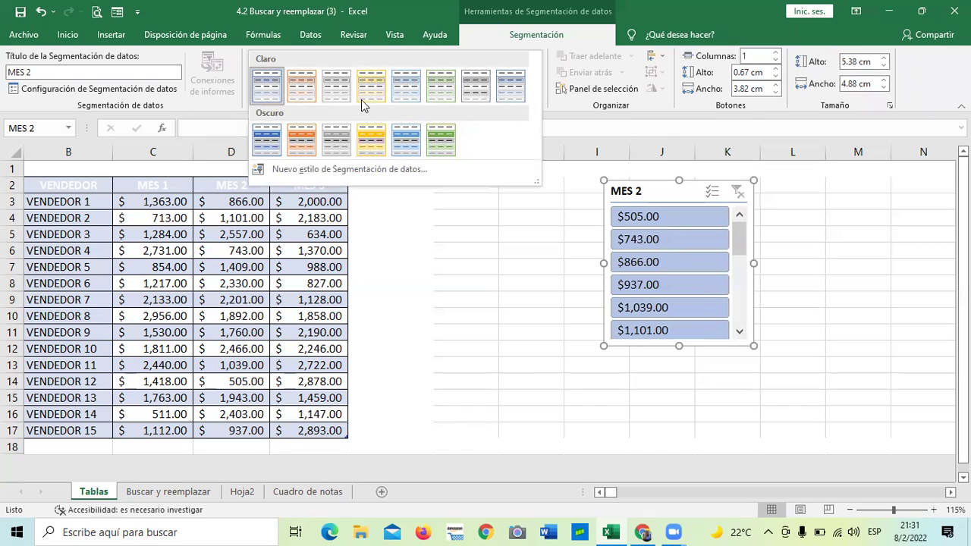
{"action": "left_click", "coordinate": [304, 138]}
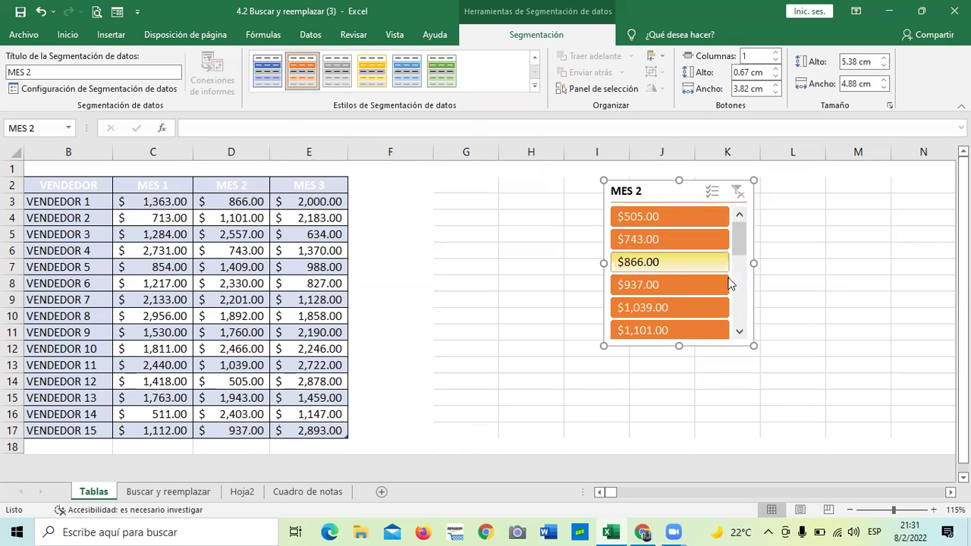
{"action": "left_click", "coordinate": [833, 274]}
{"action": "left_click_drag", "start_coordinate": [680, 197], "coordinate": [716, 187]}
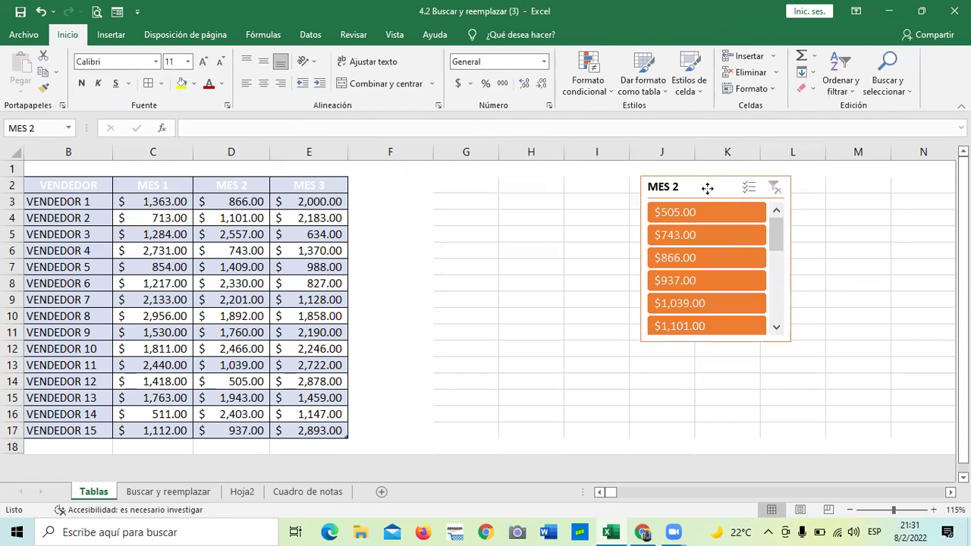
{"action": "left_click", "coordinate": [559, 232]}
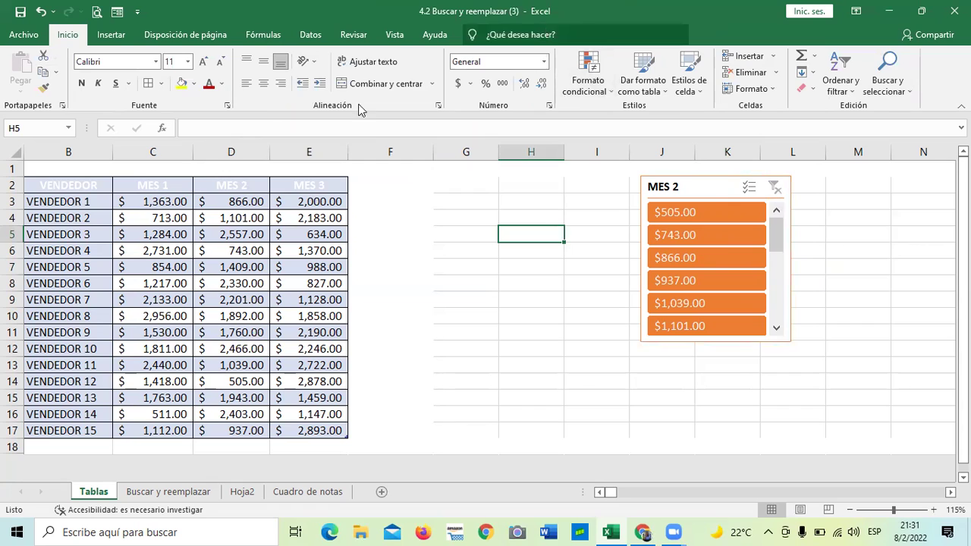
{"action": "left_click", "coordinate": [258, 248]}
Step: Insert a slicer for the sales table's MES 3 column from Table Design
{"action": "left_click", "coordinate": [526, 38]}
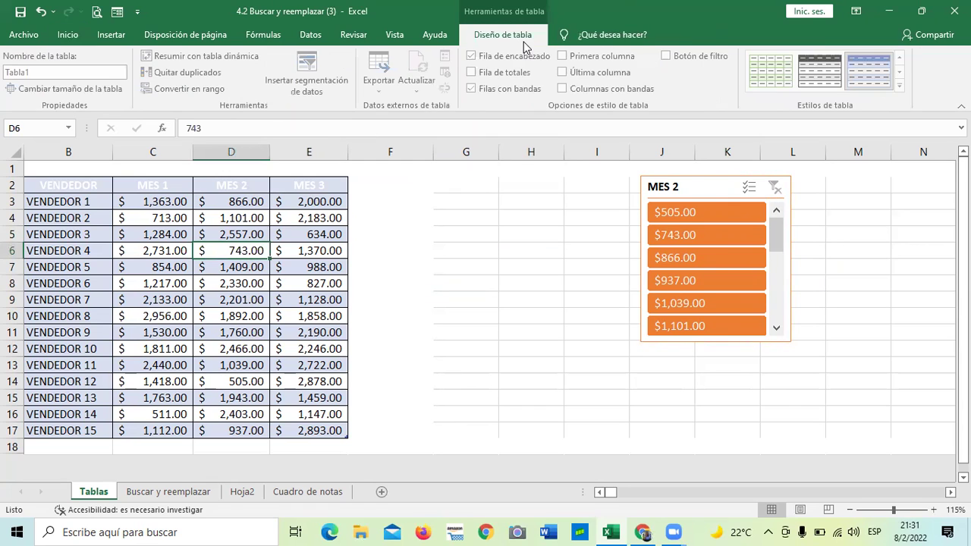
{"action": "left_click", "coordinate": [311, 69]}
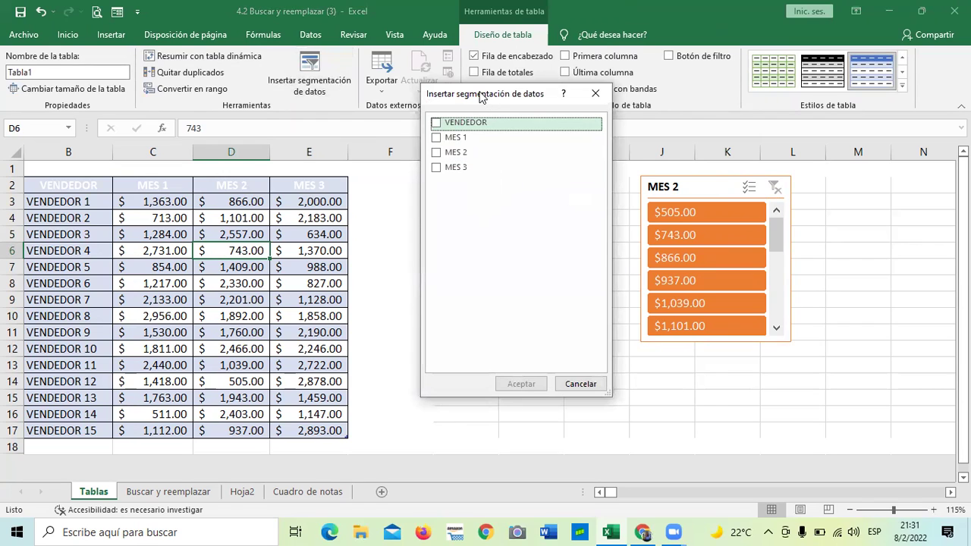
{"action": "left_click_drag", "start_coordinate": [480, 97], "coordinate": [475, 92]}
{"action": "left_click", "coordinate": [431, 162]}
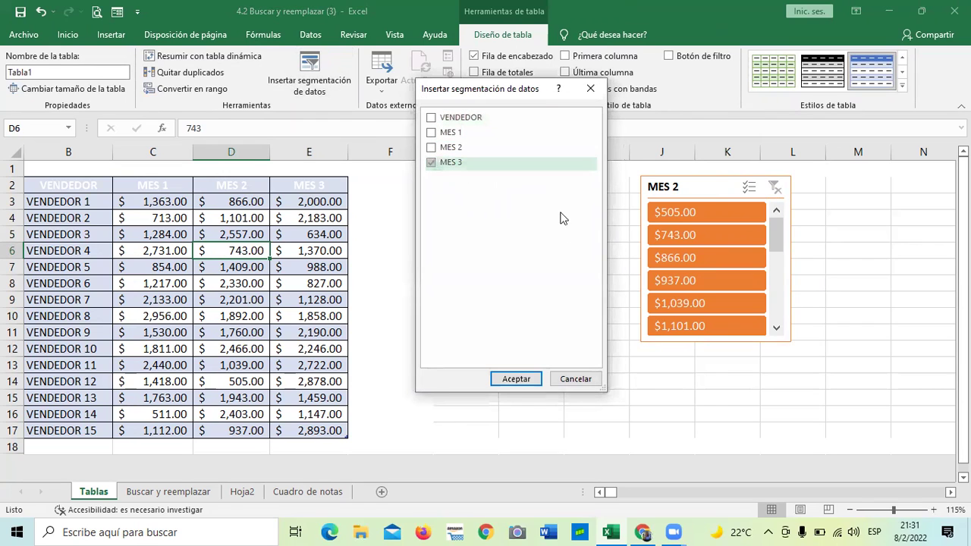
{"action": "left_click", "coordinate": [509, 379]}
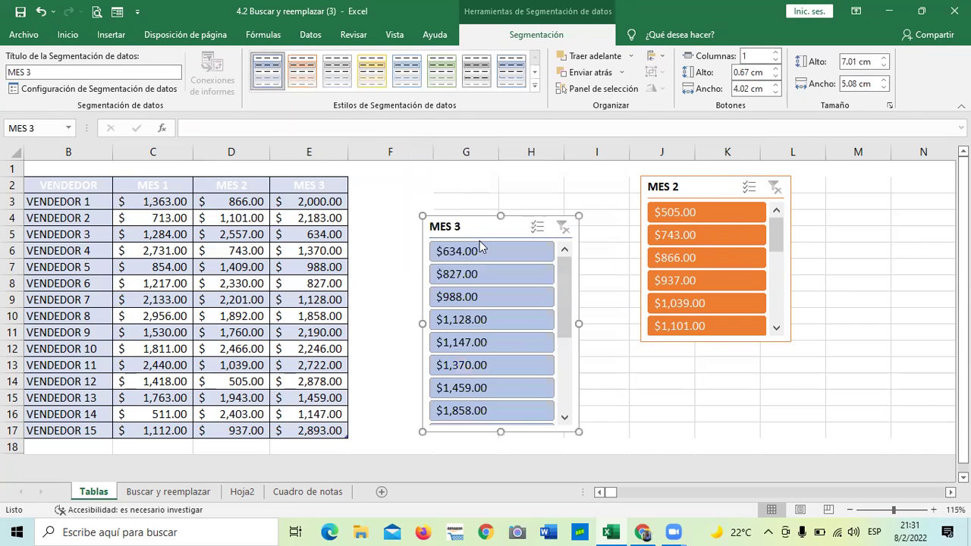
Step: Test the slicers by filtering MES 2 to $866.00 and MES 3 to $827.00, clearing each filter
{"action": "left_click_drag", "start_coordinate": [473, 227], "coordinate": [507, 172]}
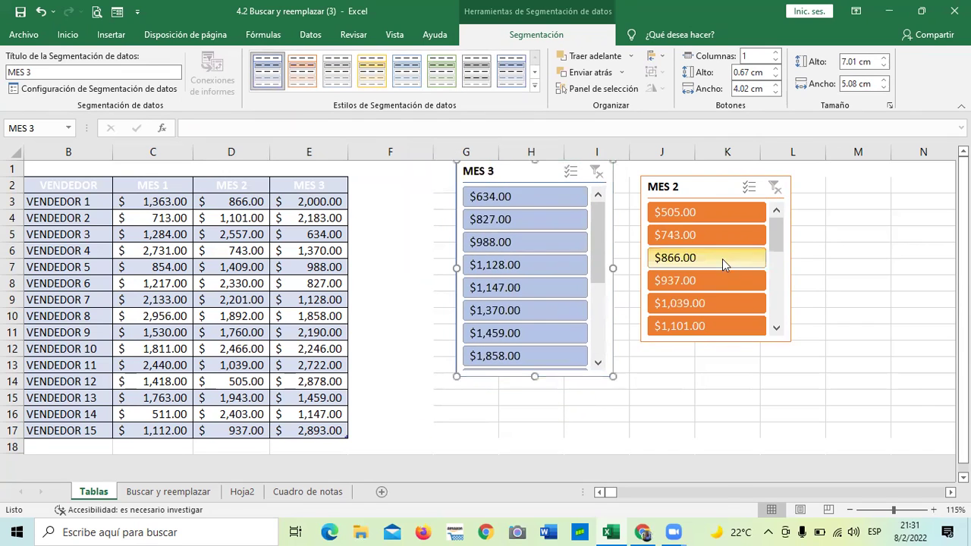
{"action": "left_click", "coordinate": [722, 258]}
{"action": "left_click_drag", "start_coordinate": [693, 182], "coordinate": [695, 169]}
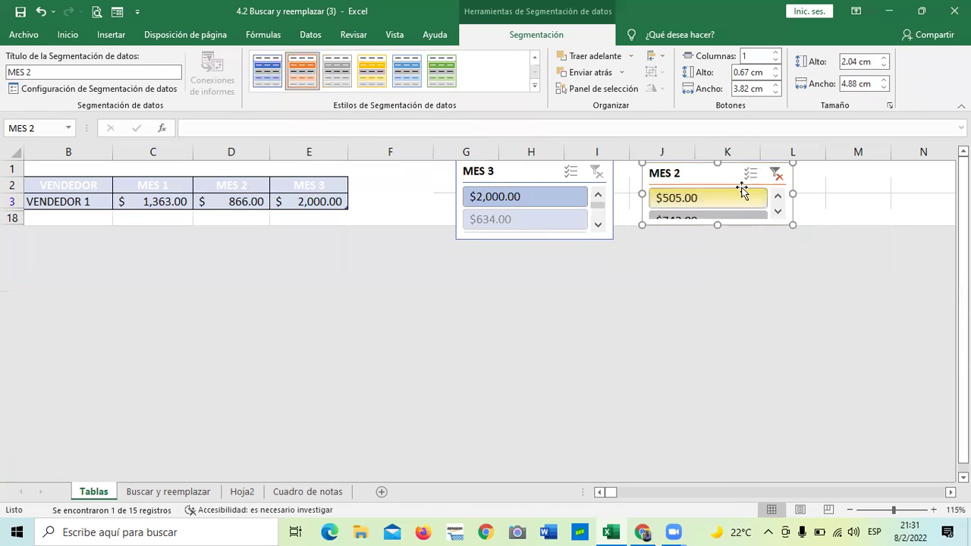
{"action": "left_click", "coordinate": [776, 174]}
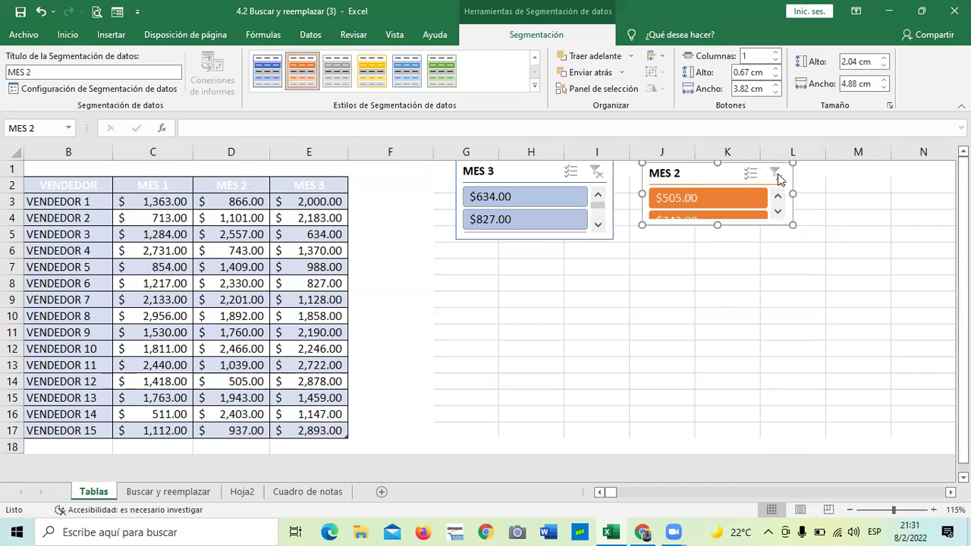
{"action": "left_click_drag", "start_coordinate": [715, 217], "coordinate": [733, 329]}
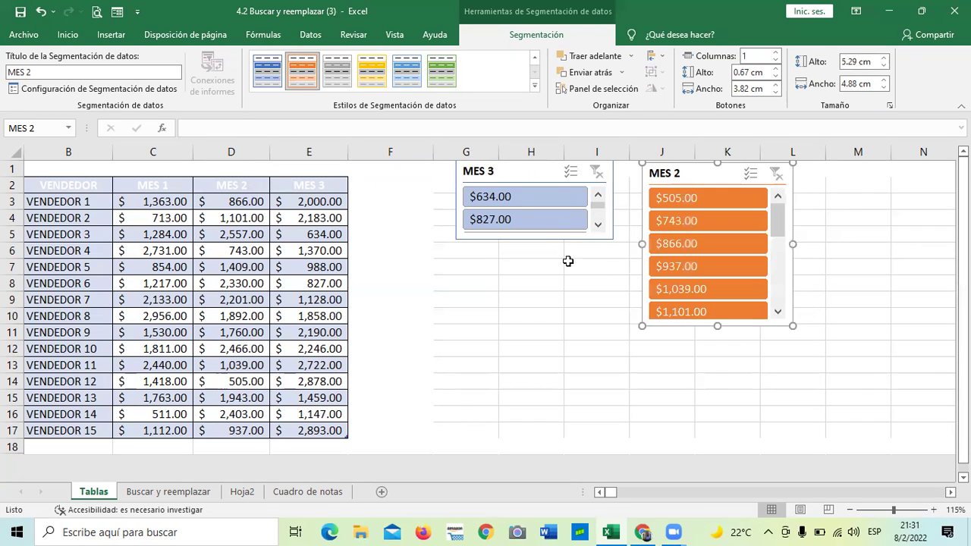
{"action": "left_click", "coordinate": [535, 220]}
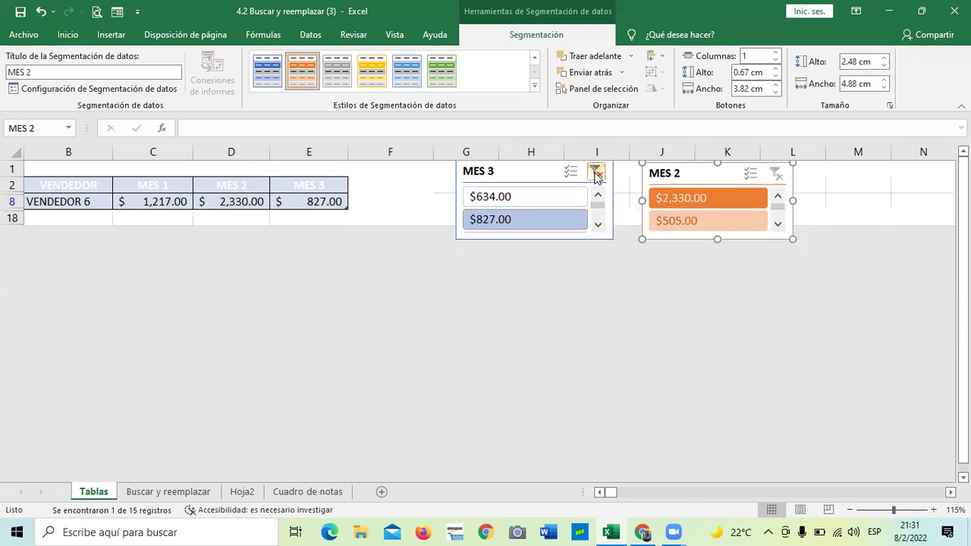
{"action": "left_click", "coordinate": [596, 173]}
Step: Make both slicers tall enough for seven values and line them up side by side
{"action": "left_click", "coordinate": [541, 238]}
{"action": "left_click_drag", "start_coordinate": [536, 239], "coordinate": [542, 353]}
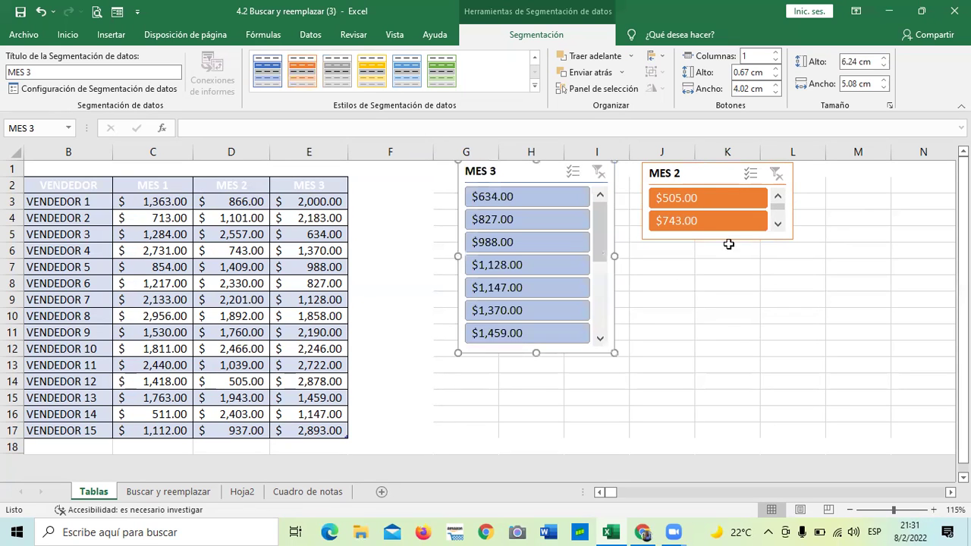
{"action": "left_click", "coordinate": [726, 173]}
{"action": "left_click_drag", "start_coordinate": [717, 240], "coordinate": [717, 348]}
{"action": "left_click_drag", "start_coordinate": [708, 170], "coordinate": [730, 214]}
{"action": "left_click_drag", "start_coordinate": [538, 176], "coordinate": [535, 219]}
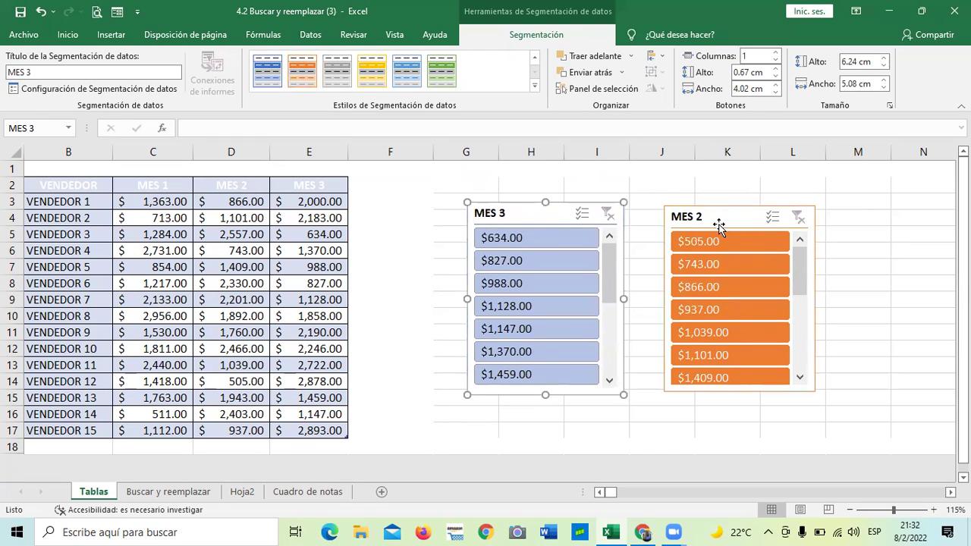
Step: Apply the green slicer style to MES 3 and nudge the MES 2 slicer level with it
{"action": "left_click", "coordinate": [441, 70]}
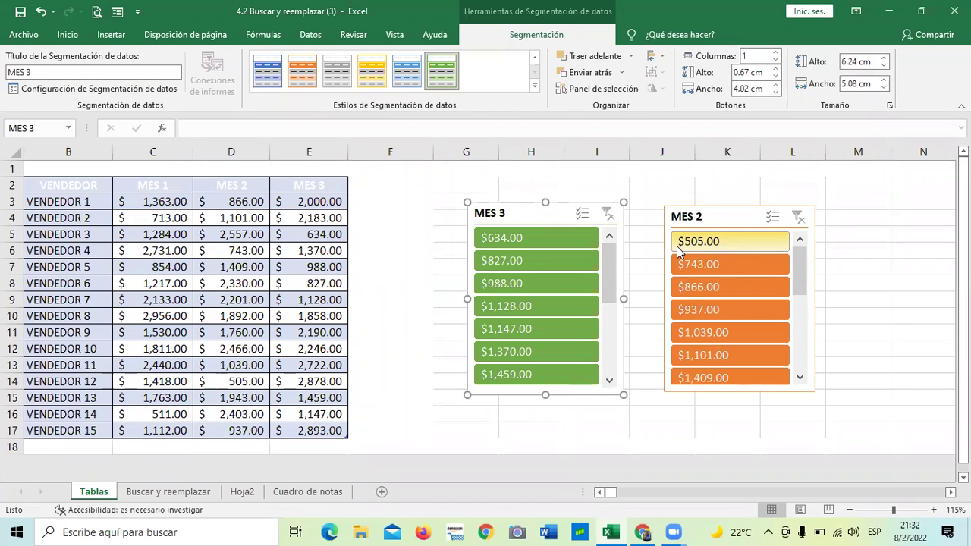
{"action": "left_click_drag", "start_coordinate": [742, 216], "coordinate": [742, 208]}
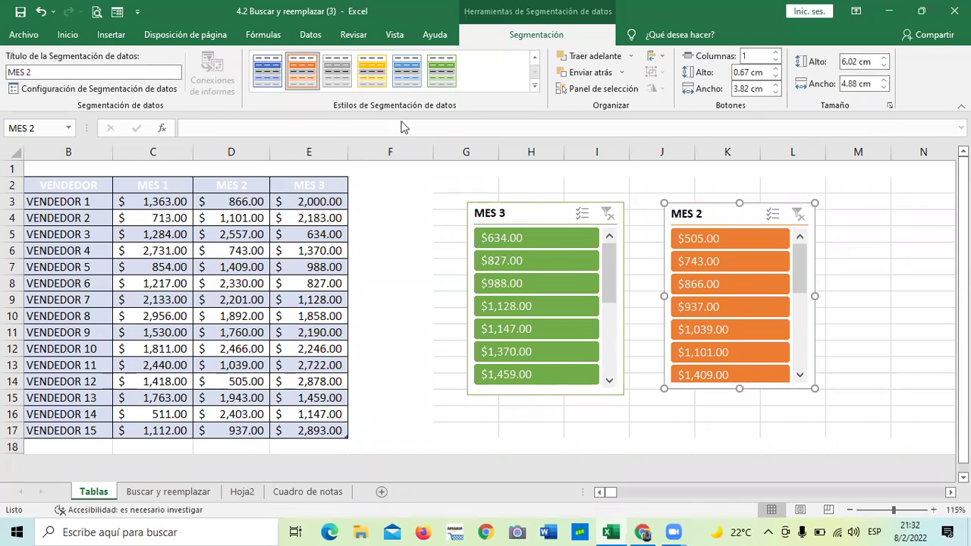
{"action": "left_click", "coordinate": [544, 209]}
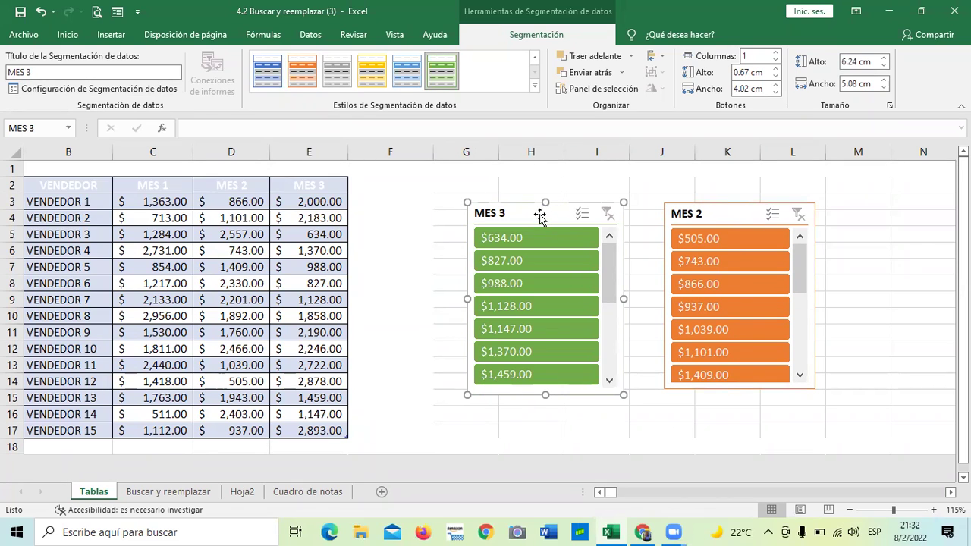
{"action": "left_click", "coordinate": [723, 215]}
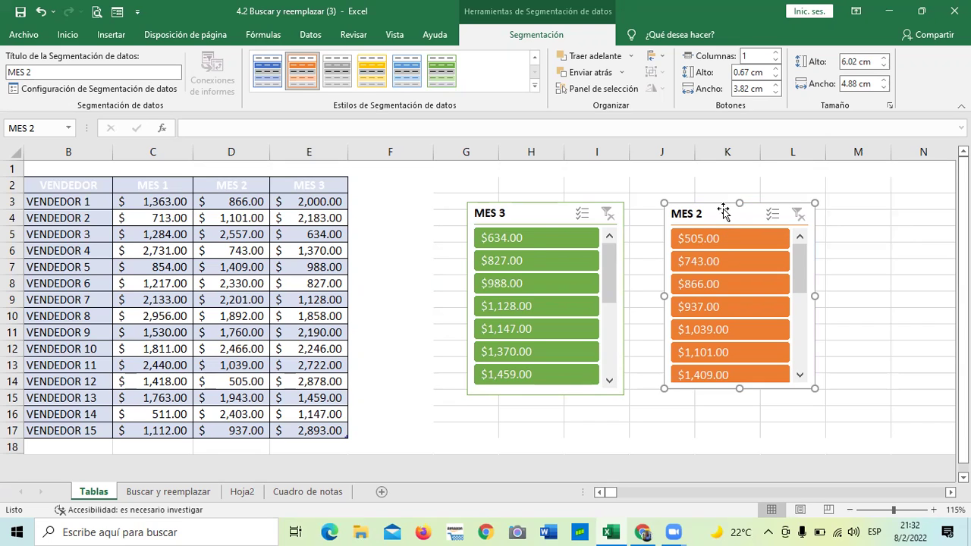
{"action": "left_click", "coordinate": [540, 217]}
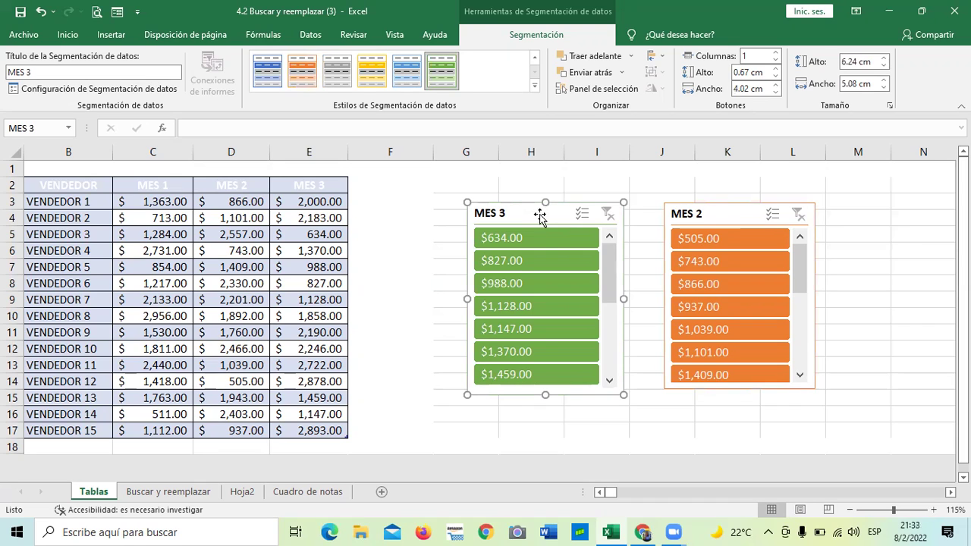
Step: Remove the MES 2 slicer using its right-click Remove option
{"action": "left_click", "coordinate": [723, 215]}
{"action": "right_click", "coordinate": [722, 215]}
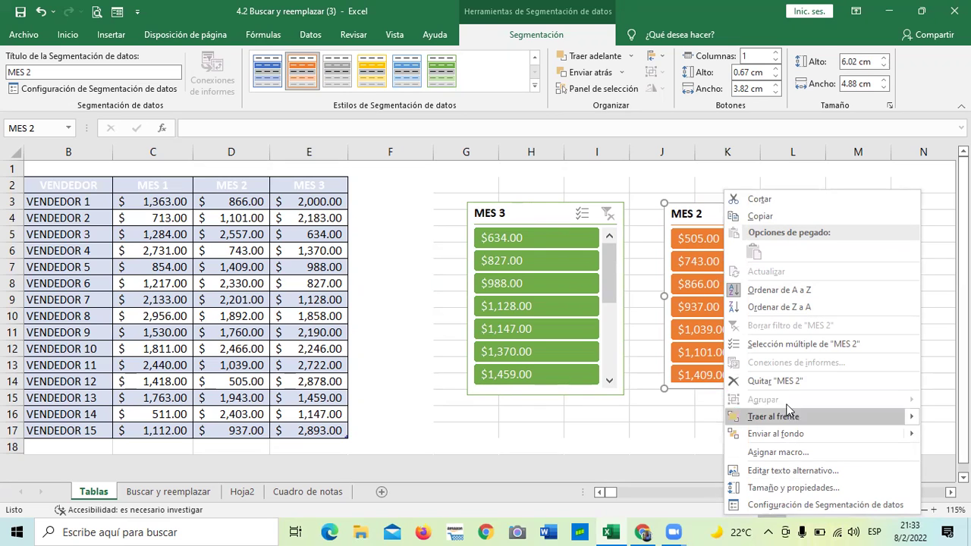
{"action": "left_click", "coordinate": [745, 381]}
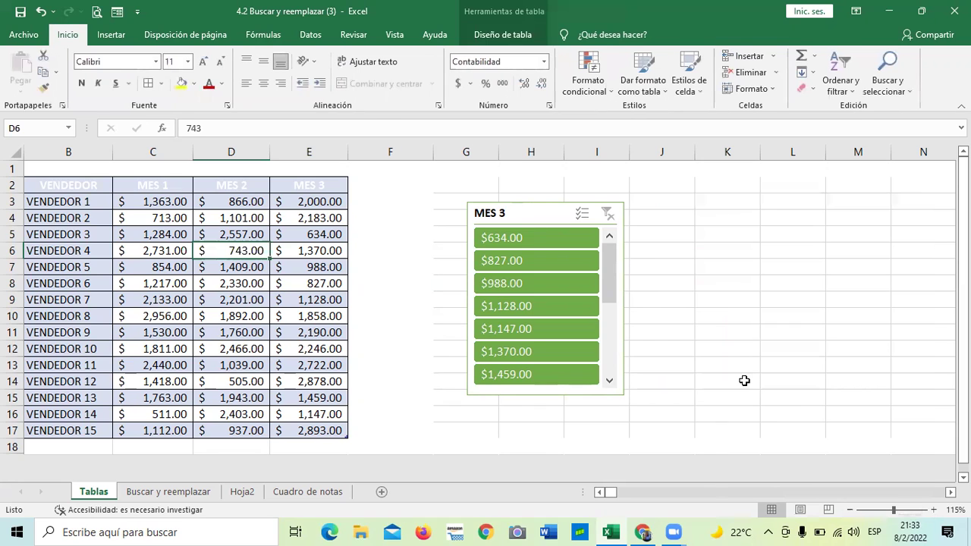
Step: Delete the MES 3 slicer, leaving cell I8 selected
{"action": "left_click", "coordinate": [747, 311]}
{"action": "left_click", "coordinate": [526, 215]}
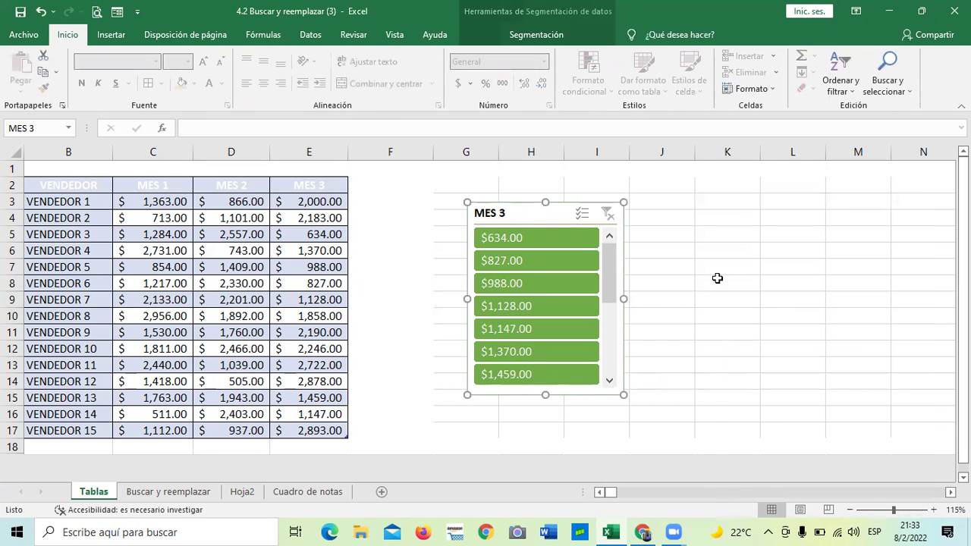
{"action": "left_click", "coordinate": [789, 283]}
{"action": "left_click", "coordinate": [524, 214]}
{"action": "key", "text": "Delete"}
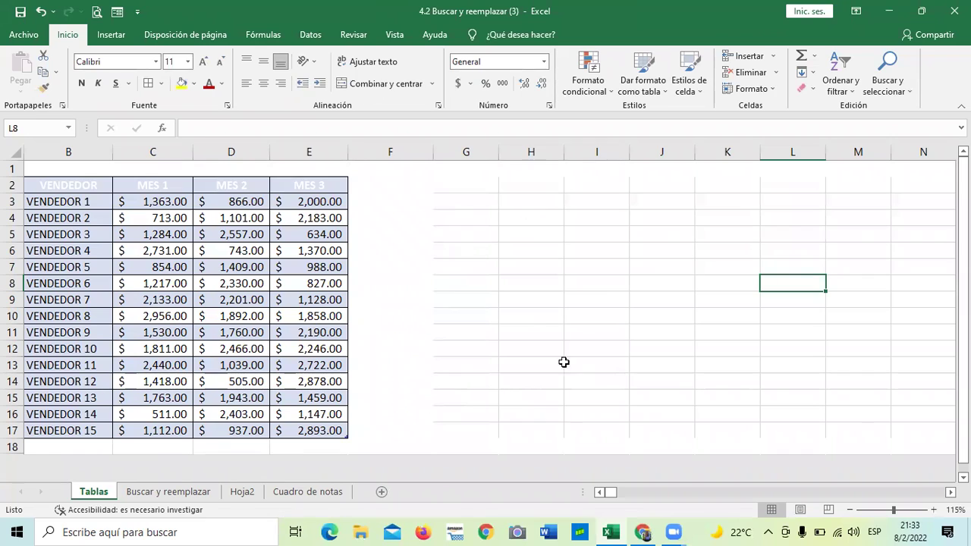
{"action": "left_click", "coordinate": [601, 285]}
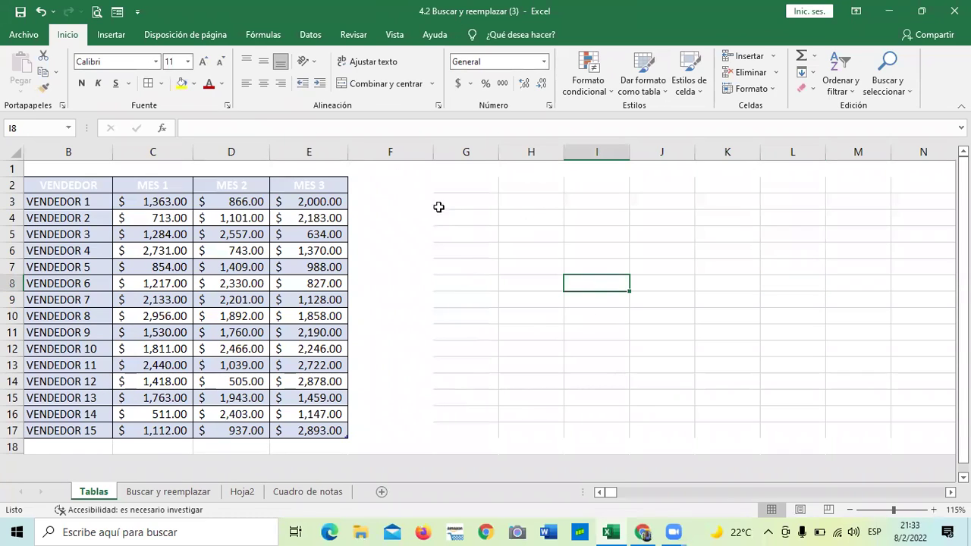
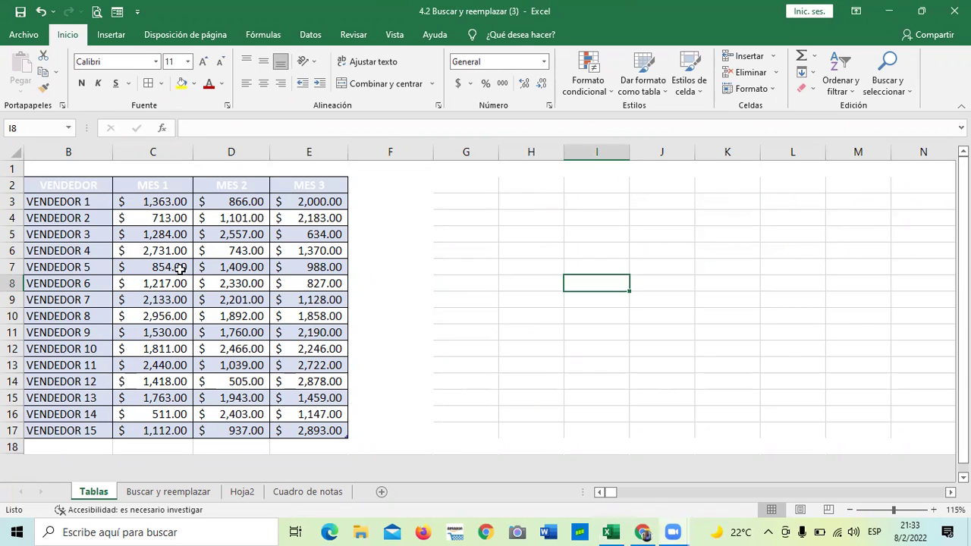
Step: Check the MES 1 and MES 2 values in the sales table, then select empty cells beside it
{"action": "left_click", "coordinate": [176, 316]}
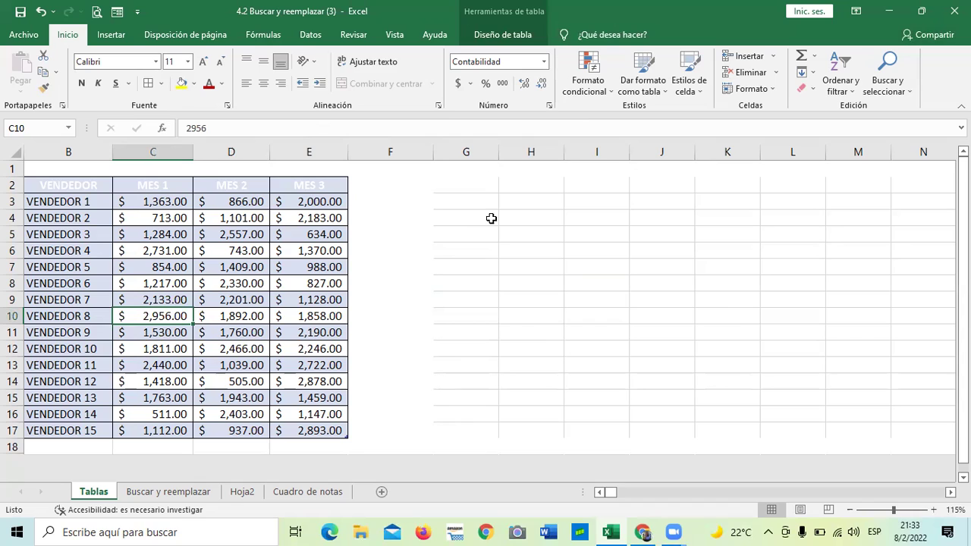
{"action": "left_click", "coordinate": [217, 217]}
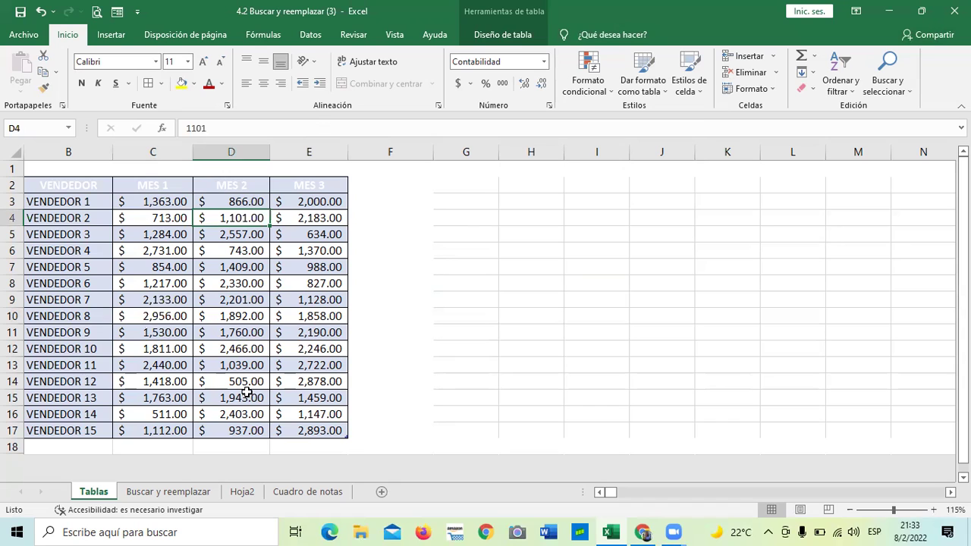
{"action": "left_click", "coordinate": [458, 279]}
{"action": "left_click", "coordinate": [417, 206]}
{"action": "left_click", "coordinate": [417, 255]}
{"action": "left_click", "coordinate": [429, 314]}
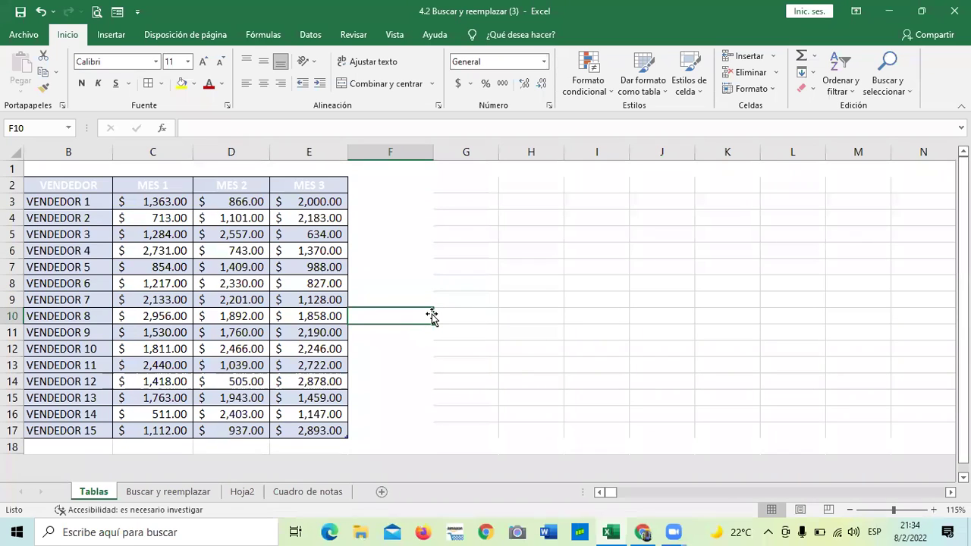
{"action": "left_click", "coordinate": [432, 381]}
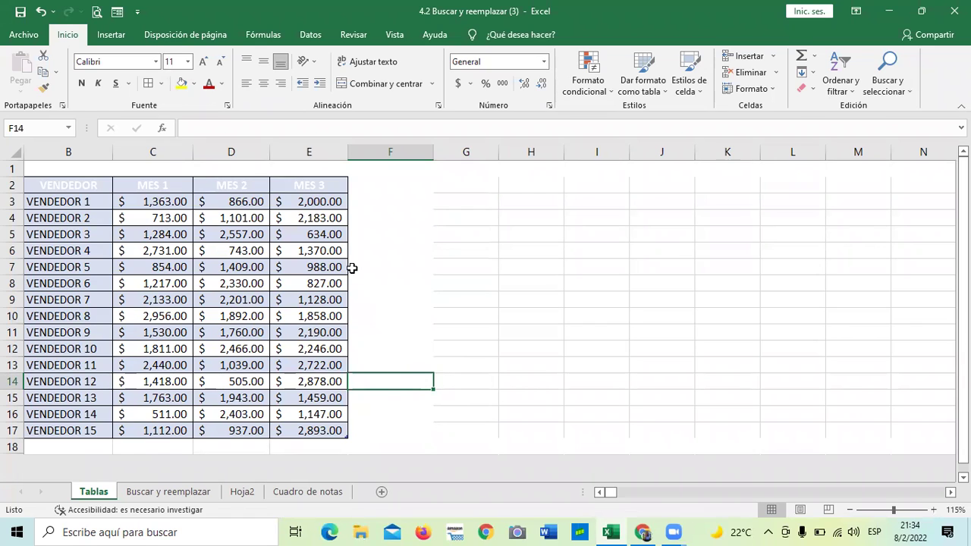
{"action": "left_click", "coordinate": [449, 258]}
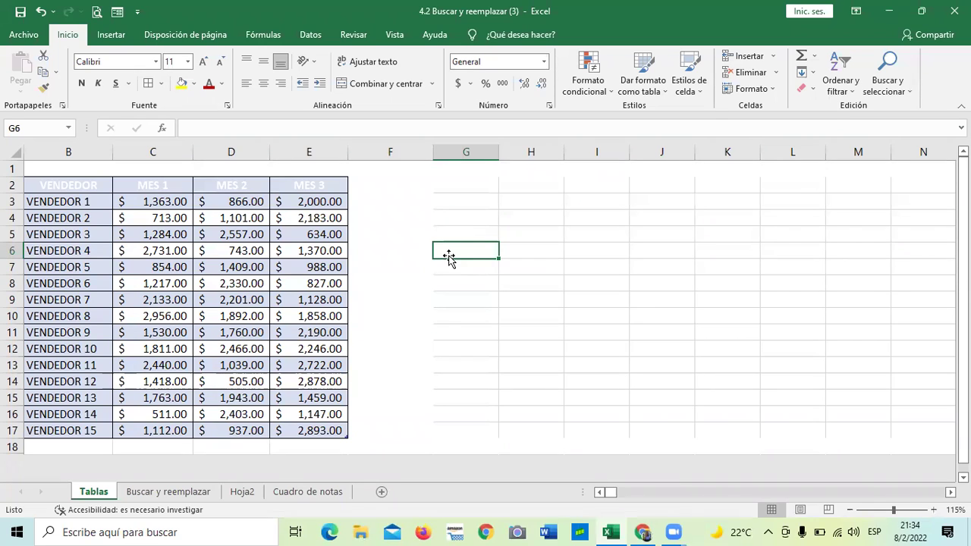
{"action": "left_click_drag", "start_coordinate": [466, 315], "coordinate": [505, 311]}
{"action": "left_click", "coordinate": [493, 216]}
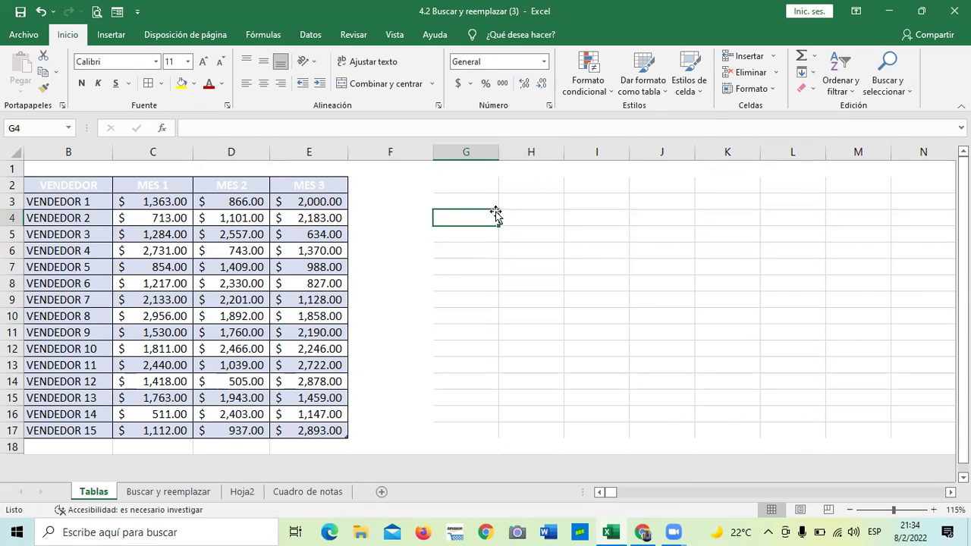
Step: On the Buscar y reemplazar sheet, clear C3:C19 and remove all its borders (Sin borde)
{"action": "left_click", "coordinate": [170, 493]}
{"action": "left_click", "coordinate": [349, 320]}
{"action": "left_click_drag", "start_coordinate": [190, 196], "coordinate": [200, 467]}
{"action": "key", "text": "Delete"}
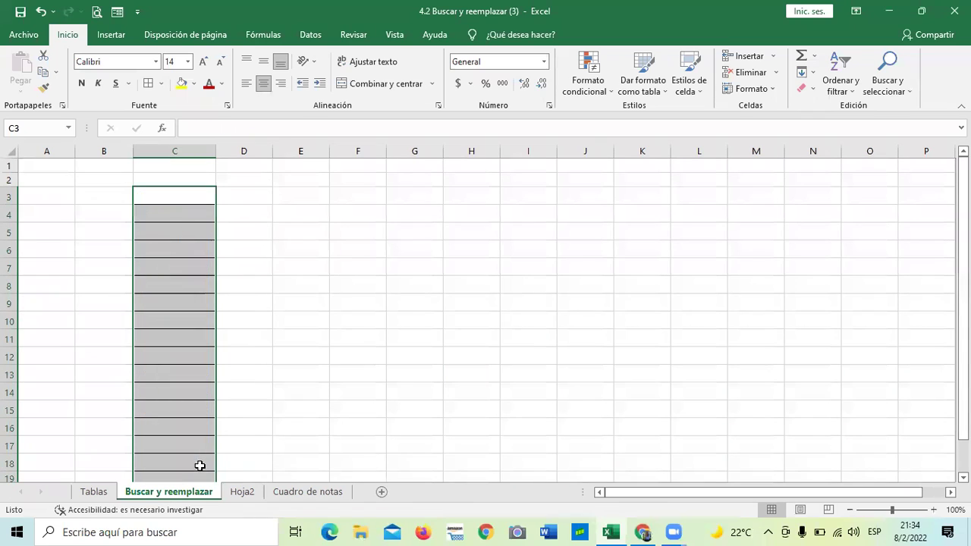
{"action": "left_click", "coordinate": [160, 87]}
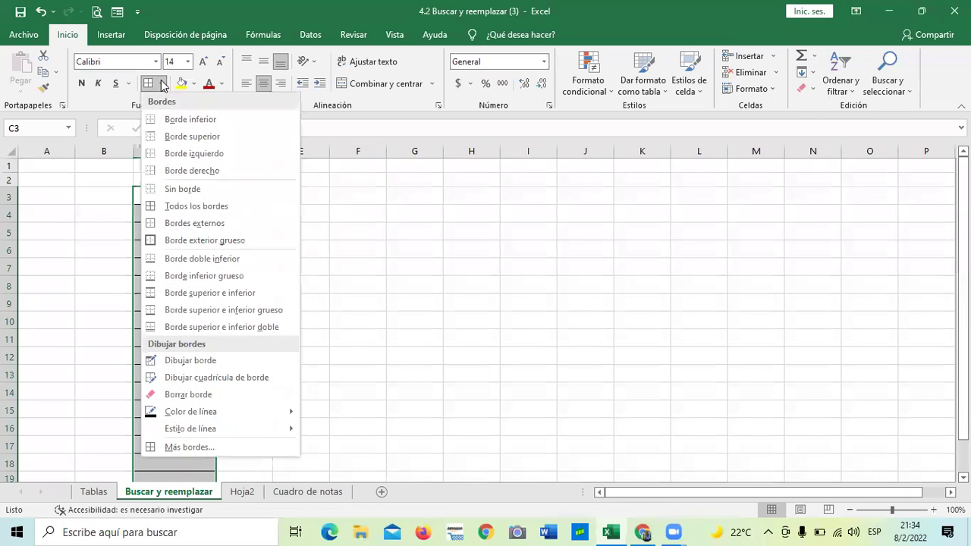
{"action": "left_click", "coordinate": [208, 190]}
{"action": "left_click", "coordinate": [429, 286]}
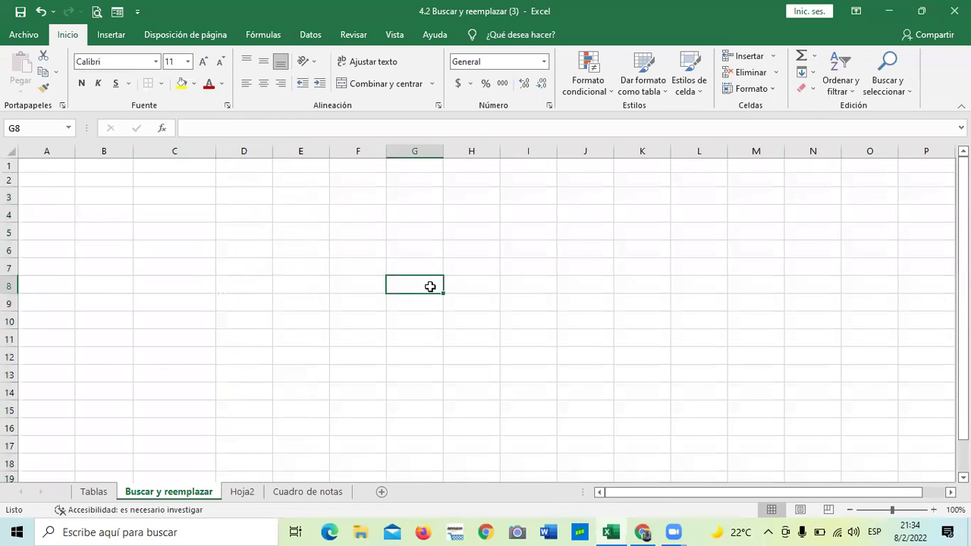
{"action": "left_click", "coordinate": [191, 179]}
Step: Make column C narrower
{"action": "mouse_move", "coordinate": [217, 150]}
{"action": "left_mouse_down"}
{"action": "mouse_move", "coordinate": [199, 152]}
{"action": "mouse_move", "coordinate": [211, 151]}
{"action": "left_mouse_up"}
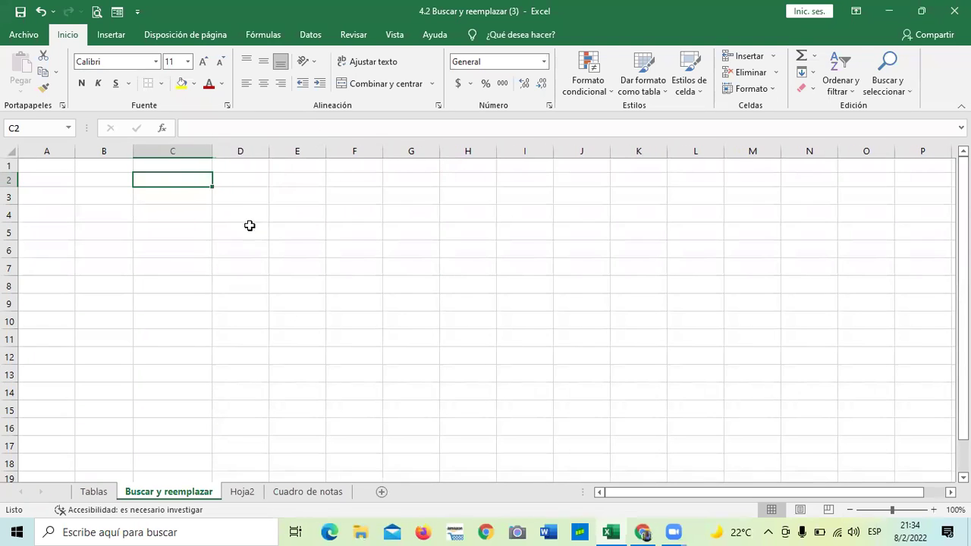
{"action": "left_click_drag", "start_coordinate": [249, 226], "coordinate": [261, 247]}
{"action": "left_click_drag", "start_coordinate": [211, 151], "coordinate": [201, 152]}
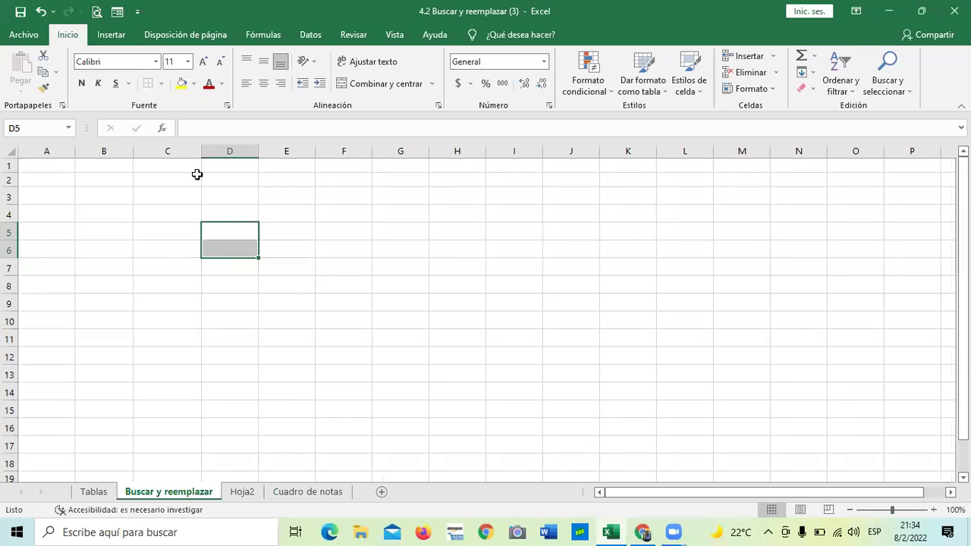
{"action": "left_click", "coordinate": [341, 349]}
Step: Enter =ALEATORIO.ENTRE(1;5) in C4 and fill it down through C15
{"action": "left_click", "coordinate": [167, 218]}
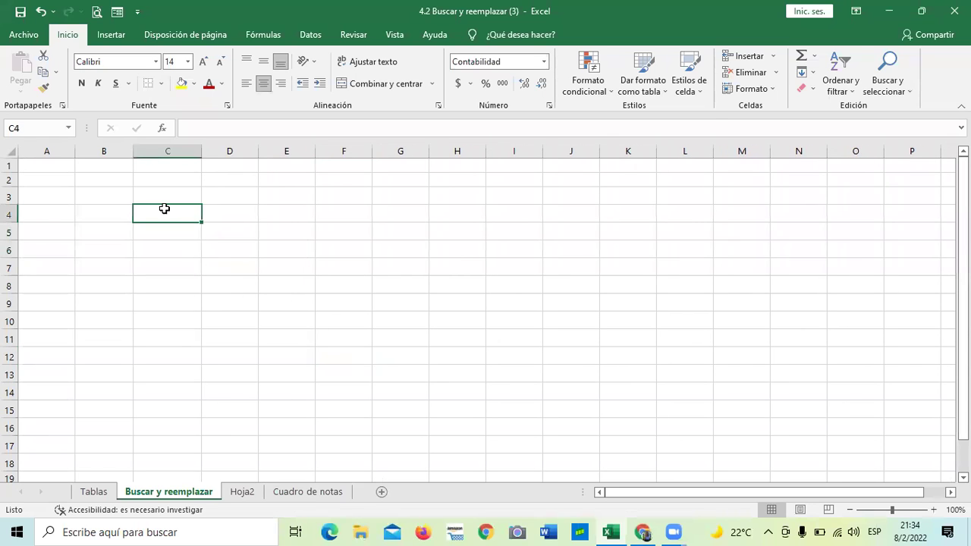
{"action": "type", "text": "=ale"}
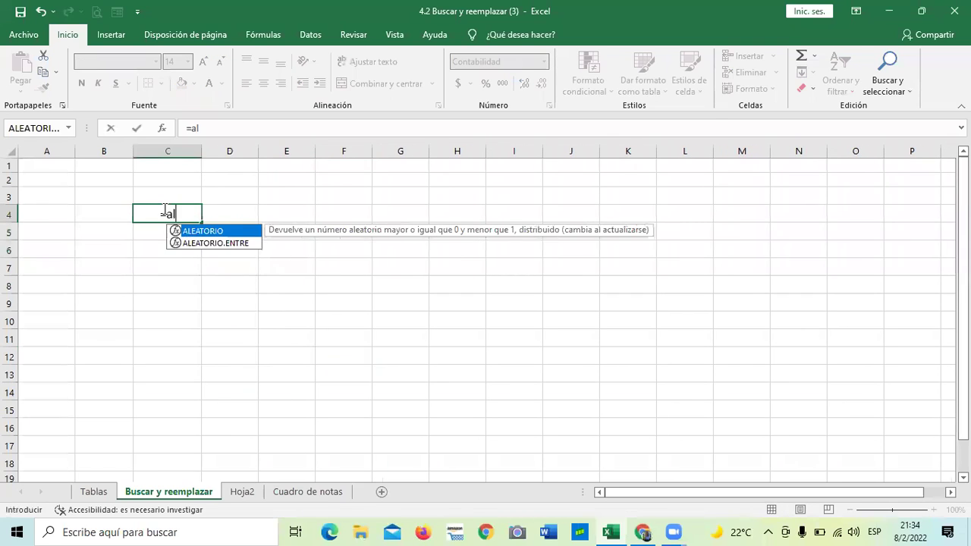
{"action": "left_click", "coordinate": [203, 243]}
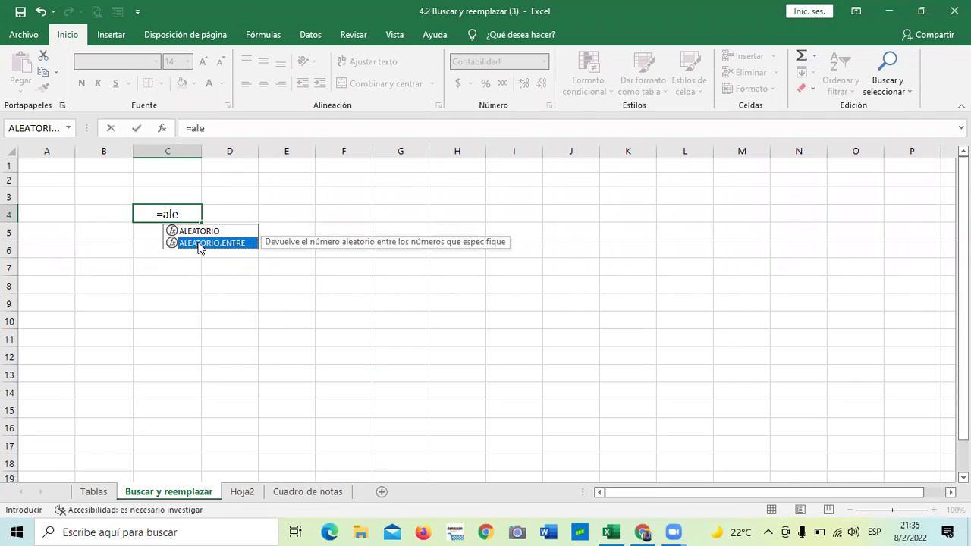
{"action": "double_click", "coordinate": [198, 243]}
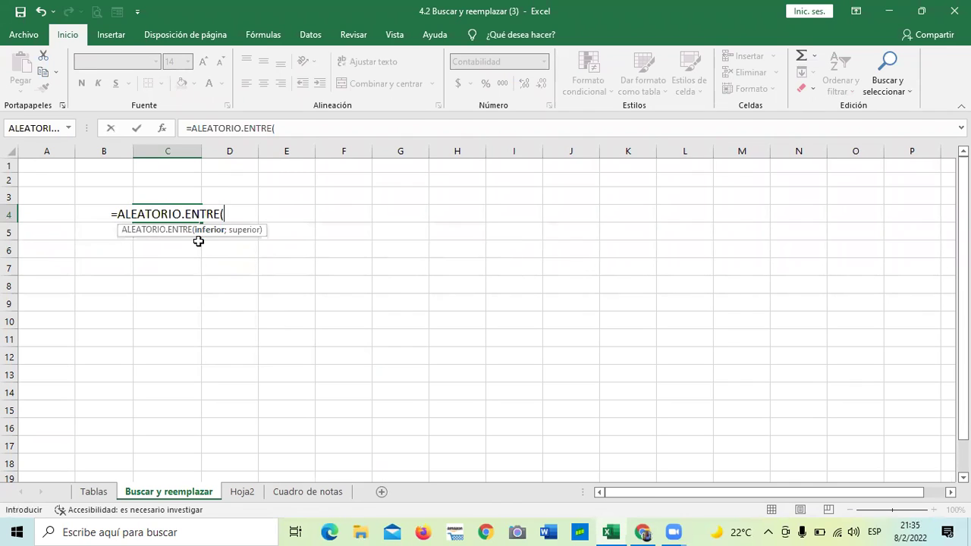
{"action": "type", "text": "1"}
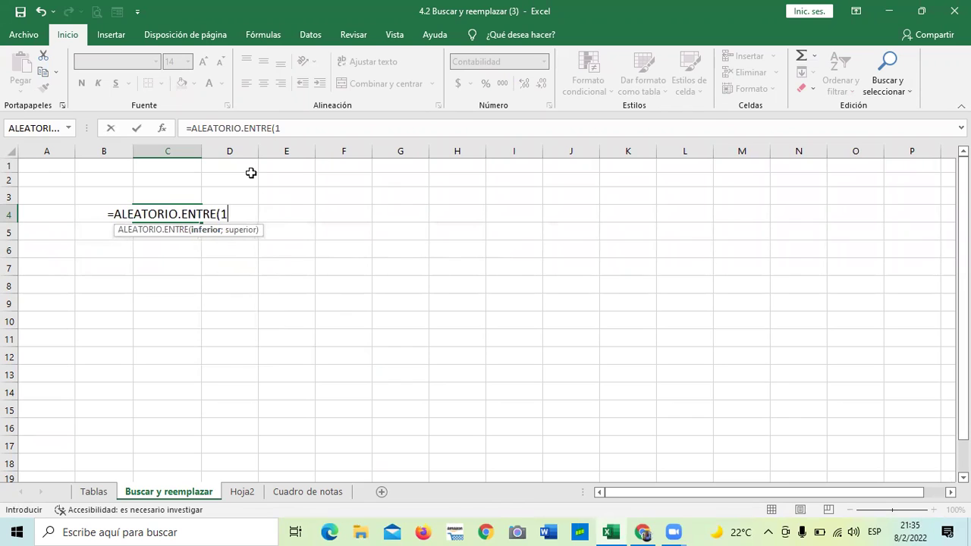
{"action": "type", "text": ";"}
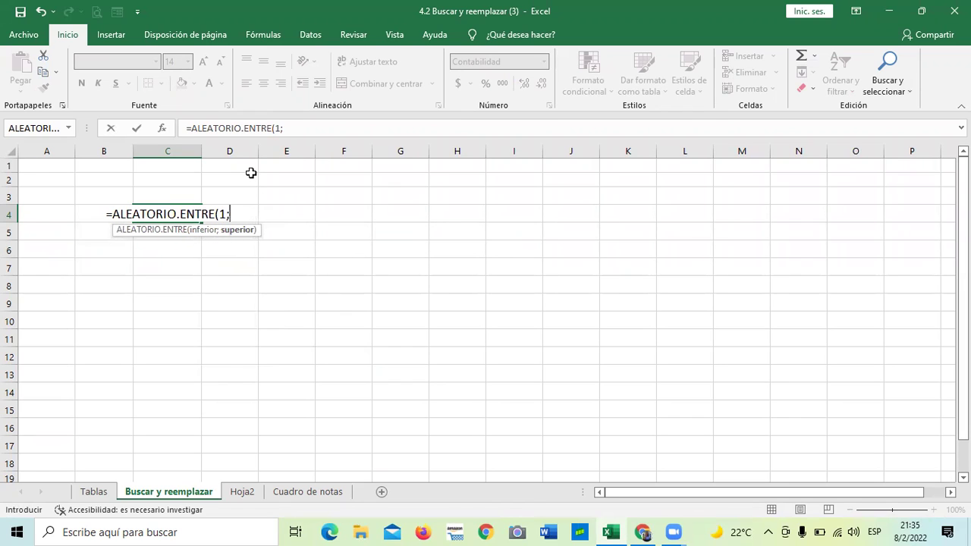
{"action": "type", "text": "5"}
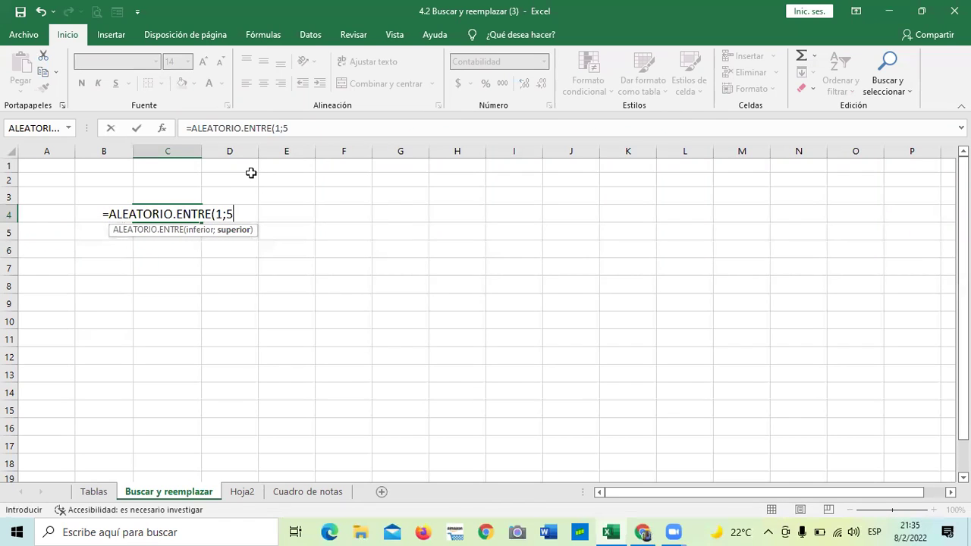
{"action": "type", "text": ";"}
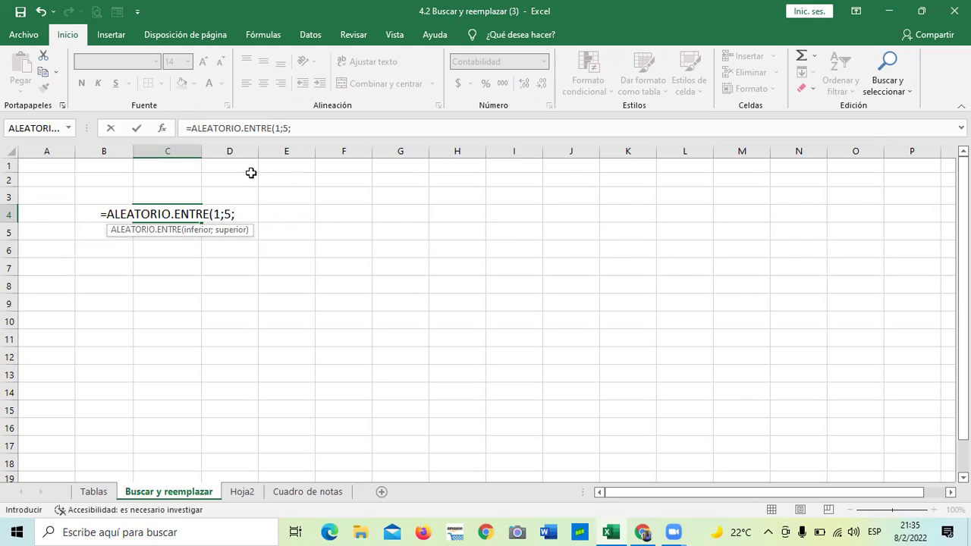
{"action": "key", "text": "BackSpace"}
{"action": "type", "text": ")"}
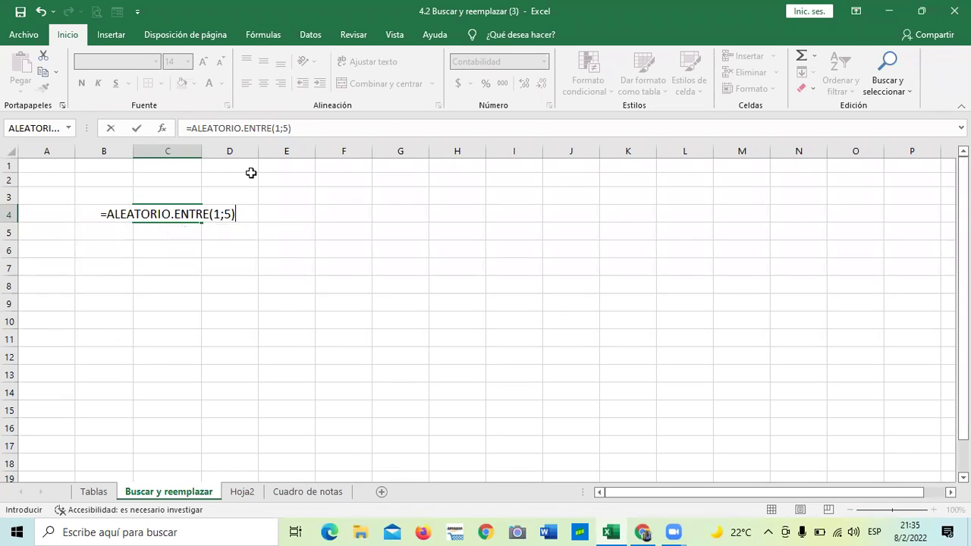
{"action": "key", "text": "Return"}
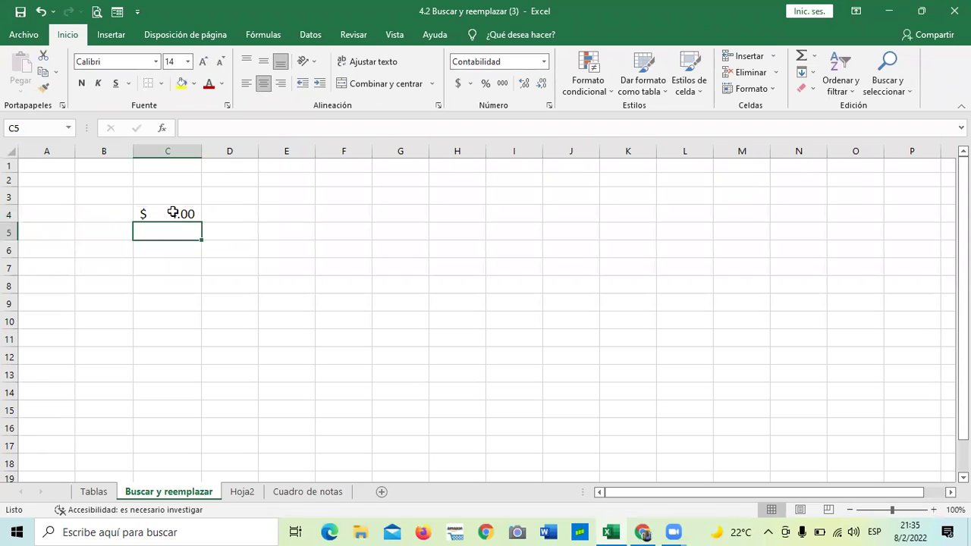
{"action": "left_click", "coordinate": [173, 212]}
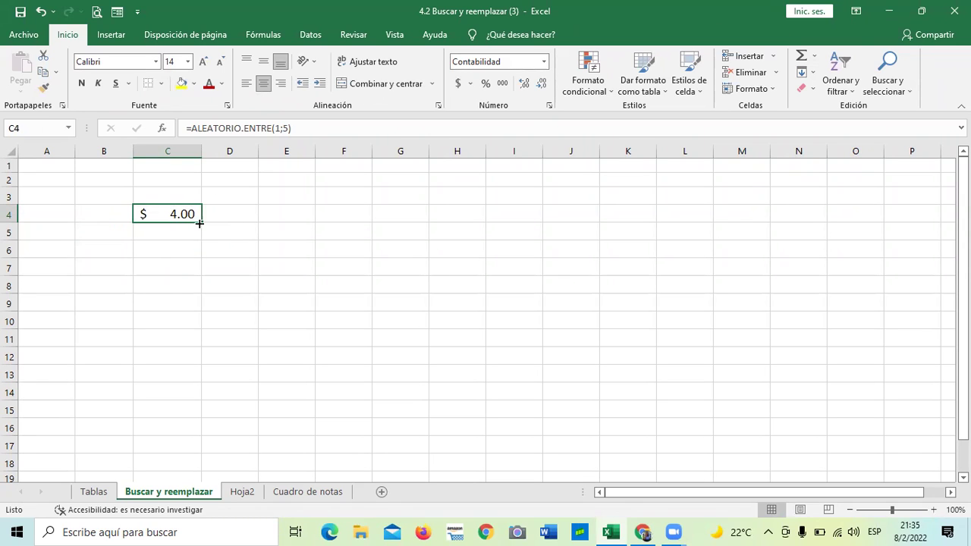
{"action": "left_click_drag", "start_coordinate": [202, 220], "coordinate": [216, 421]}
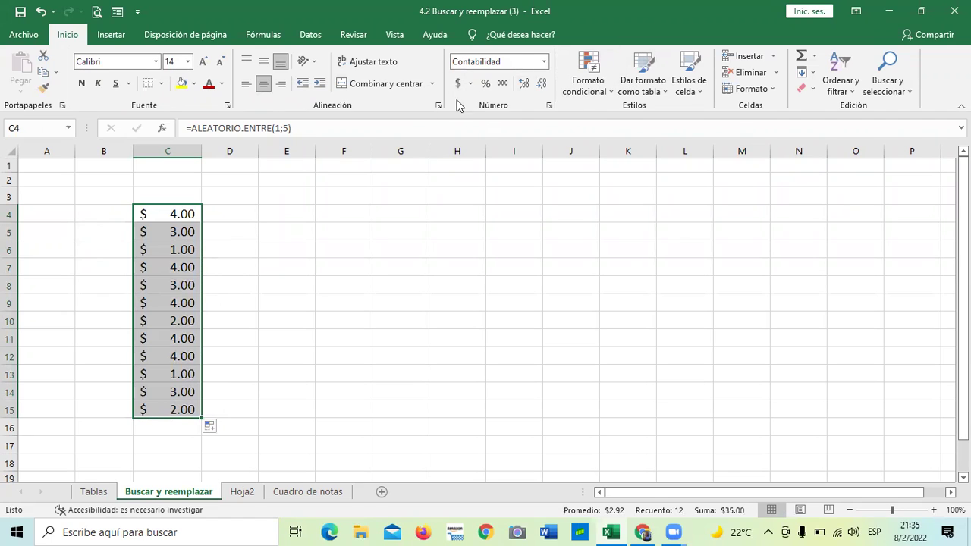
Step: Set the filled cells' number format to General
{"action": "left_click", "coordinate": [544, 62]}
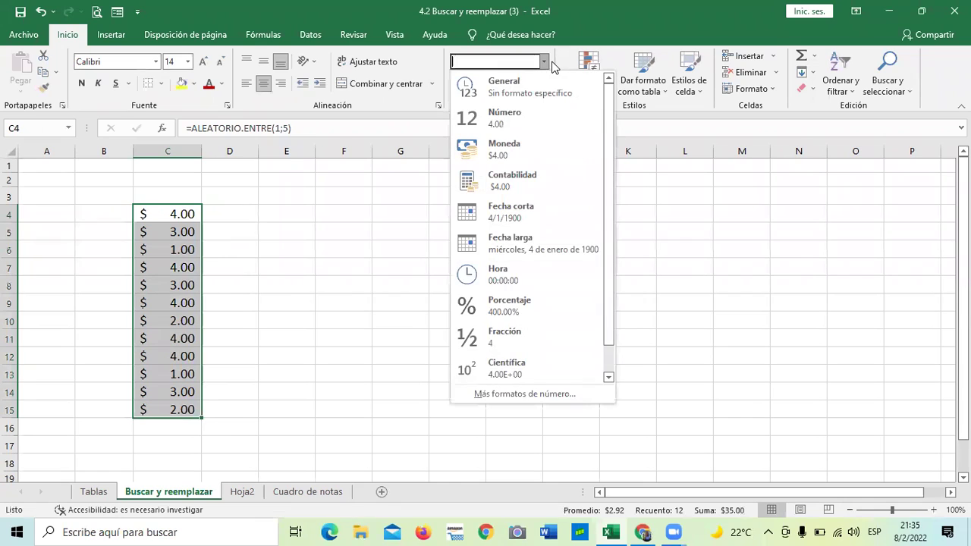
{"action": "left_click", "coordinate": [815, 278]}
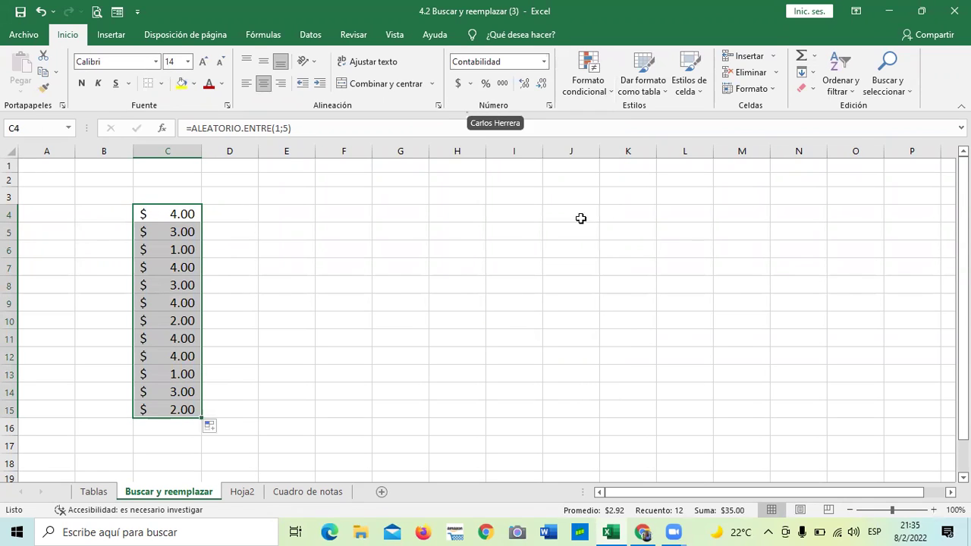
{"action": "left_click", "coordinate": [544, 62]}
{"action": "left_click", "coordinate": [516, 92]}
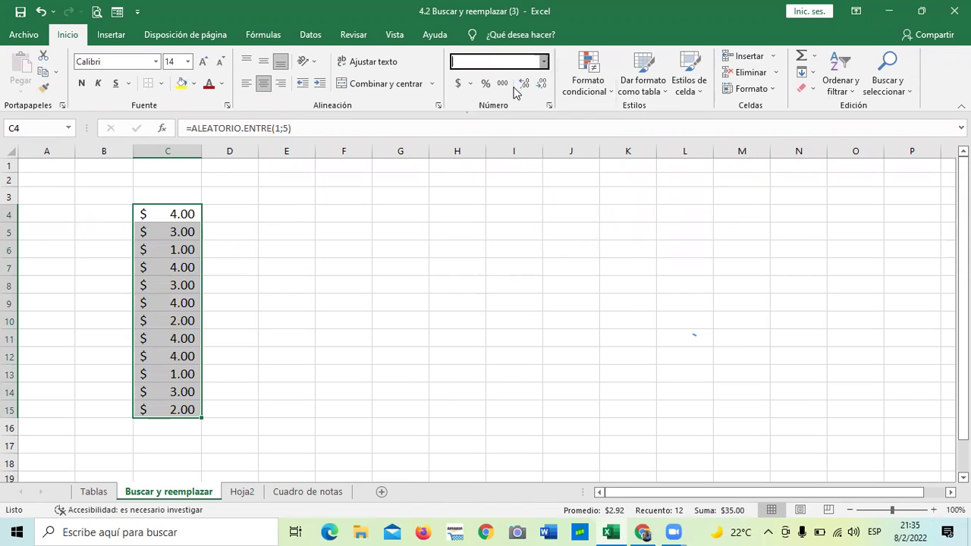
{"action": "left_click", "coordinate": [343, 285]}
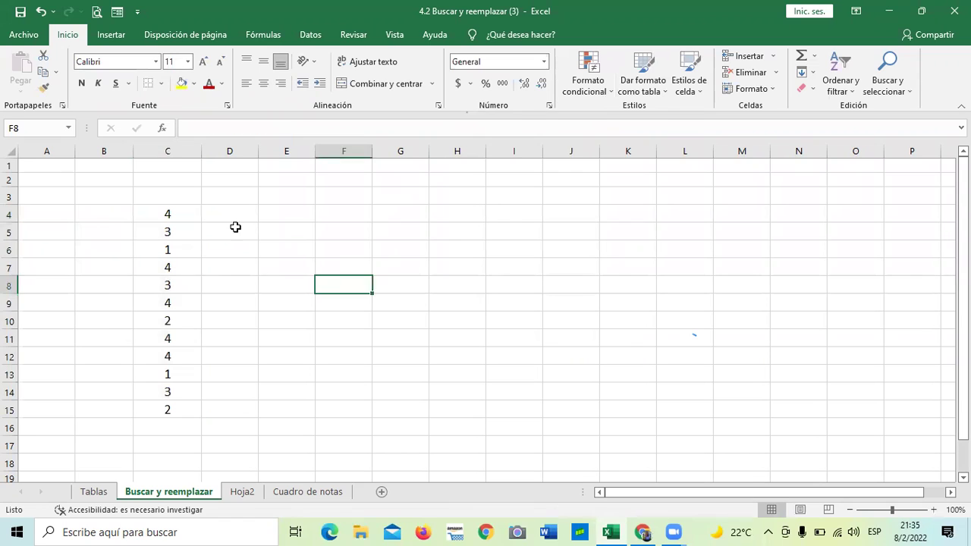
Step: Type the header VENDEDORES in cell C3
{"action": "left_click", "coordinate": [186, 191]}
{"action": "type", "text": "v"}
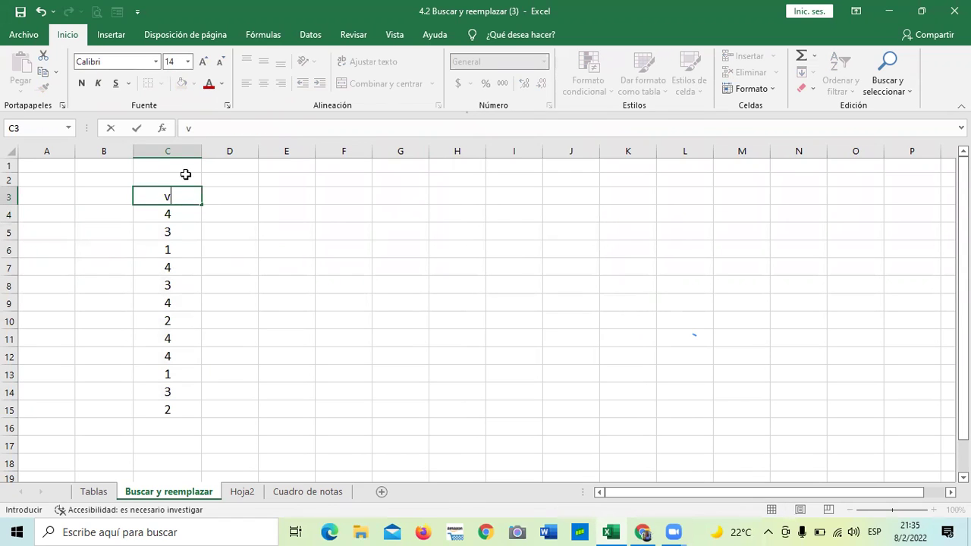
{"action": "key", "text": "Caps_Lock"}
{"action": "key", "text": "BackSpace"}
{"action": "type", "text": "VENDE"}
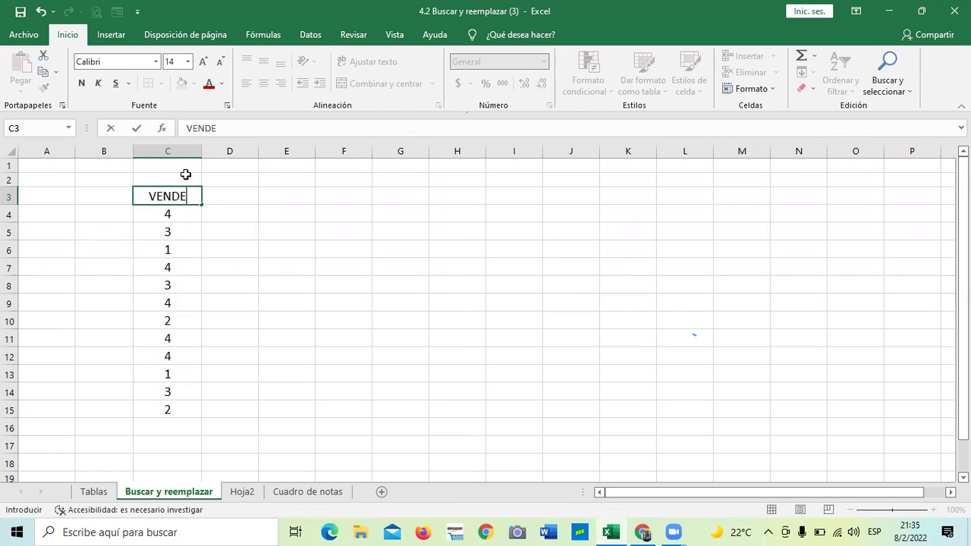
{"action": "key", "text": "BackSpace"}
{"action": "type", "text": "EDORES"}
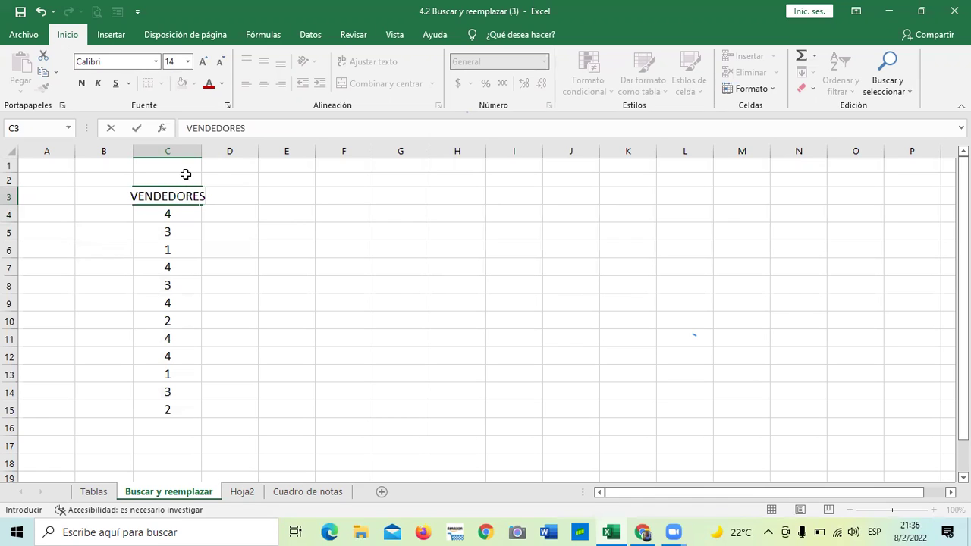
{"action": "key", "text": "Return"}
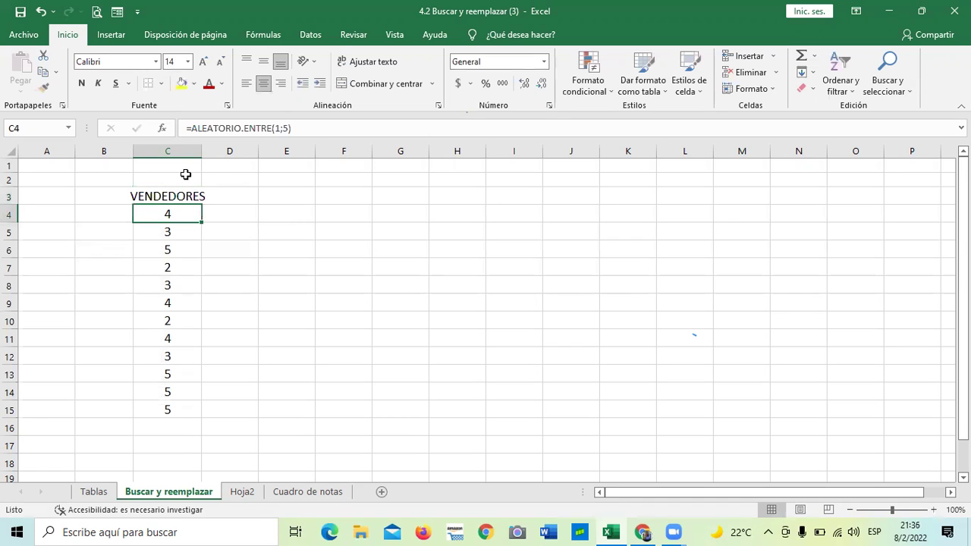
Step: Widen column C so VENDEDORES fits, then select C3
{"action": "left_click_drag", "start_coordinate": [201, 151], "coordinate": [216, 156]}
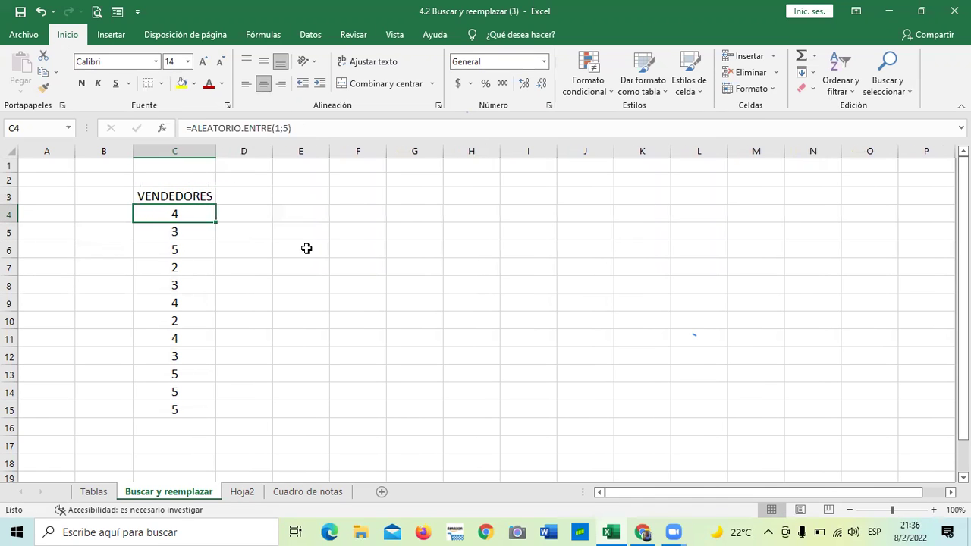
{"action": "left_click", "coordinate": [307, 249]}
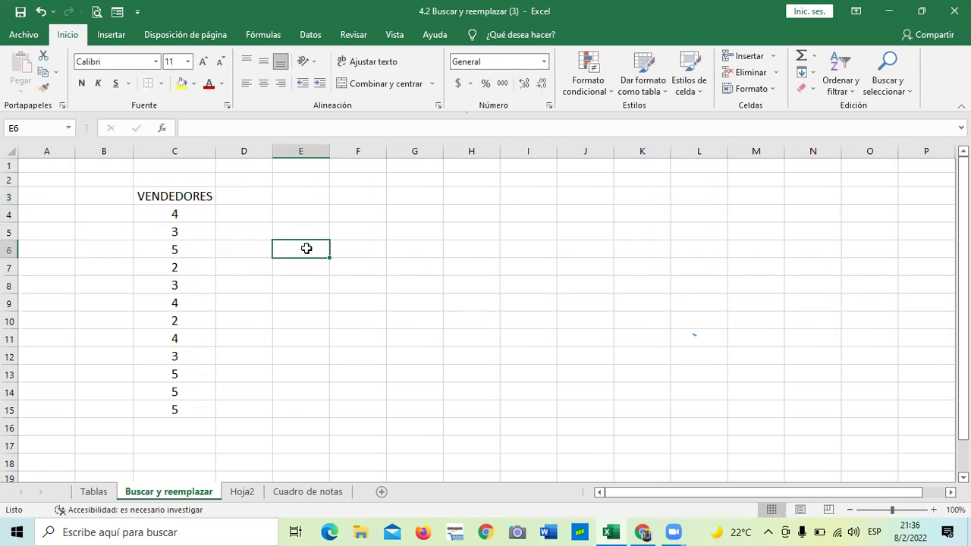
{"action": "left_click", "coordinate": [228, 312]}
{"action": "left_click", "coordinate": [183, 194]}
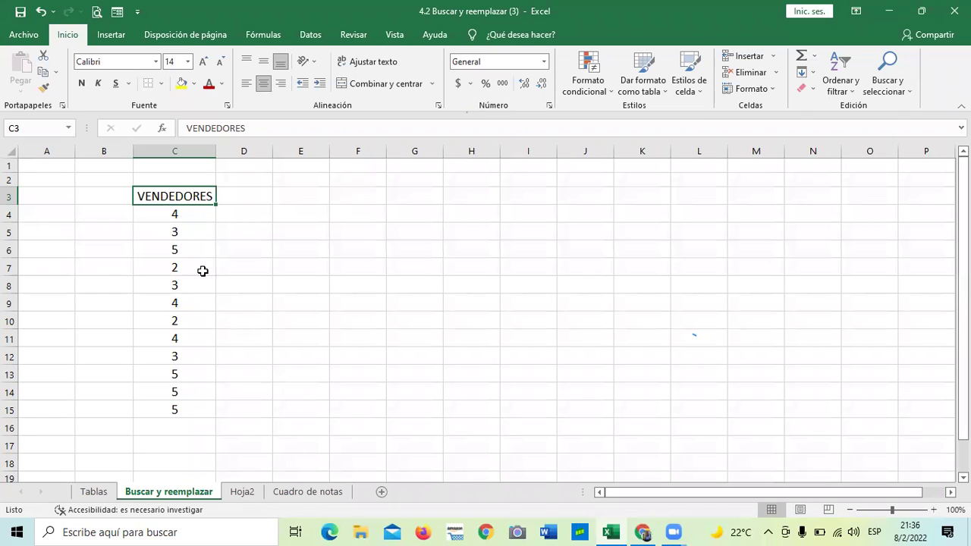
Step: Extend the random formula from C15 down to C17
{"action": "left_click", "coordinate": [182, 410]}
{"action": "left_click_drag", "start_coordinate": [216, 418], "coordinate": [217, 444]}
{"action": "left_click", "coordinate": [275, 398]}
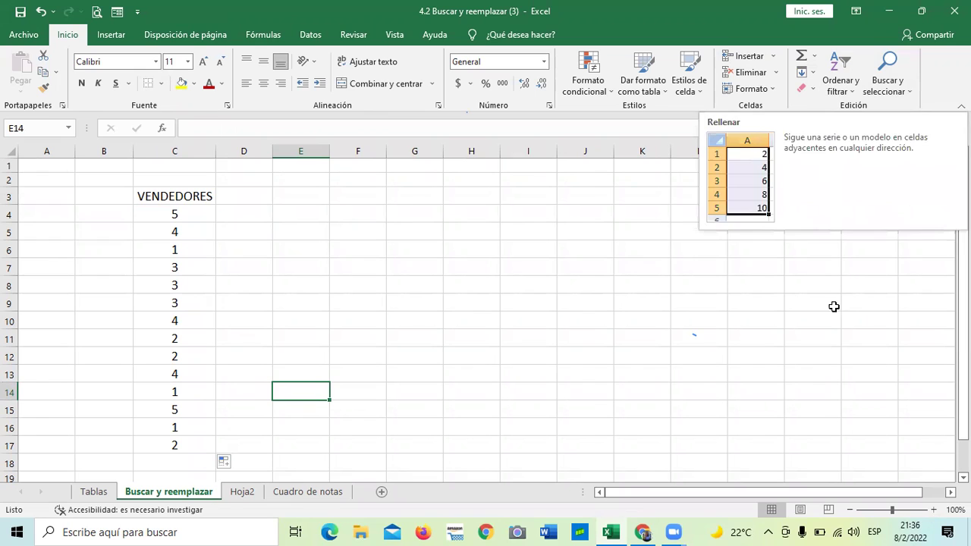
Step: Show the Buscar y seleccionar dropdown on the Inicio tab
{"action": "left_click", "coordinate": [911, 90]}
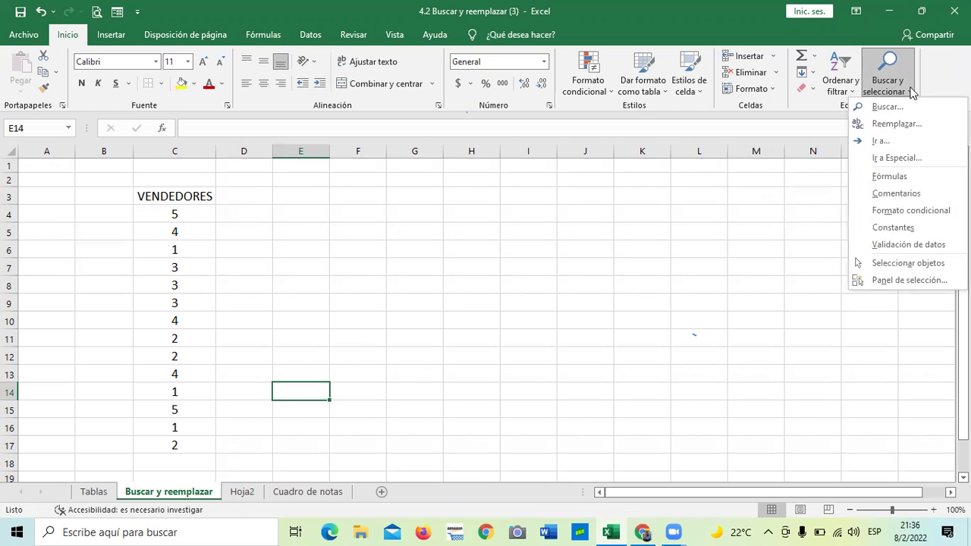
{"action": "left_click", "coordinate": [894, 84]}
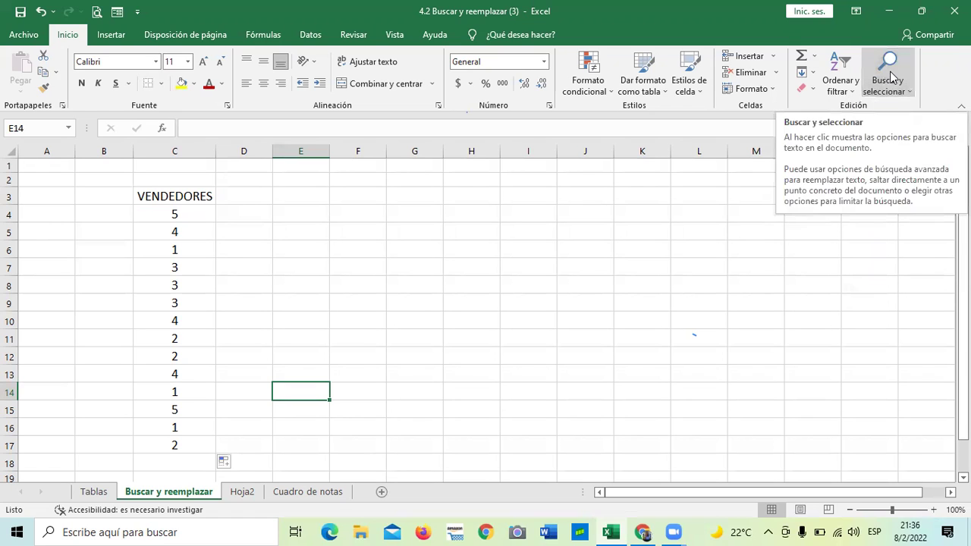
{"action": "left_click", "coordinate": [893, 79]}
{"action": "left_click", "coordinate": [622, 281]}
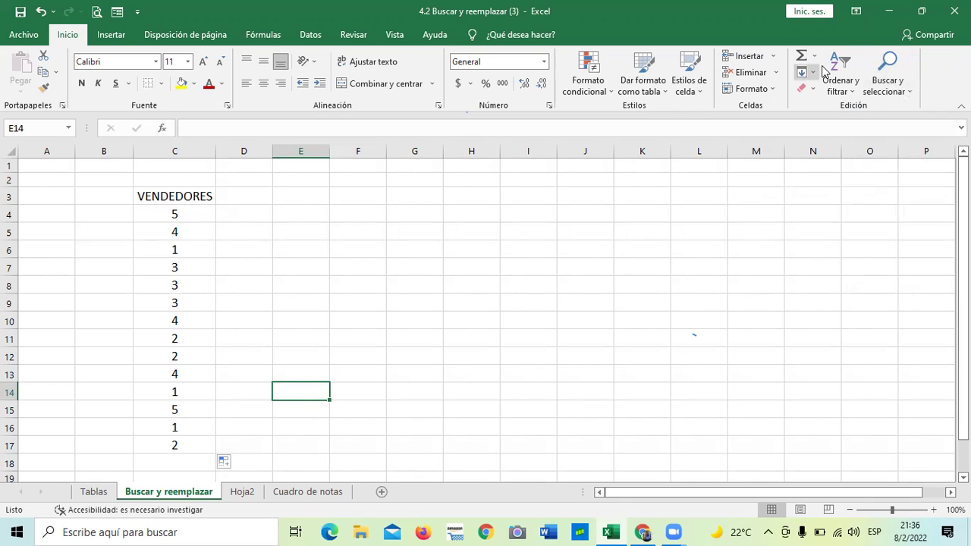
{"action": "left_click", "coordinate": [905, 69]}
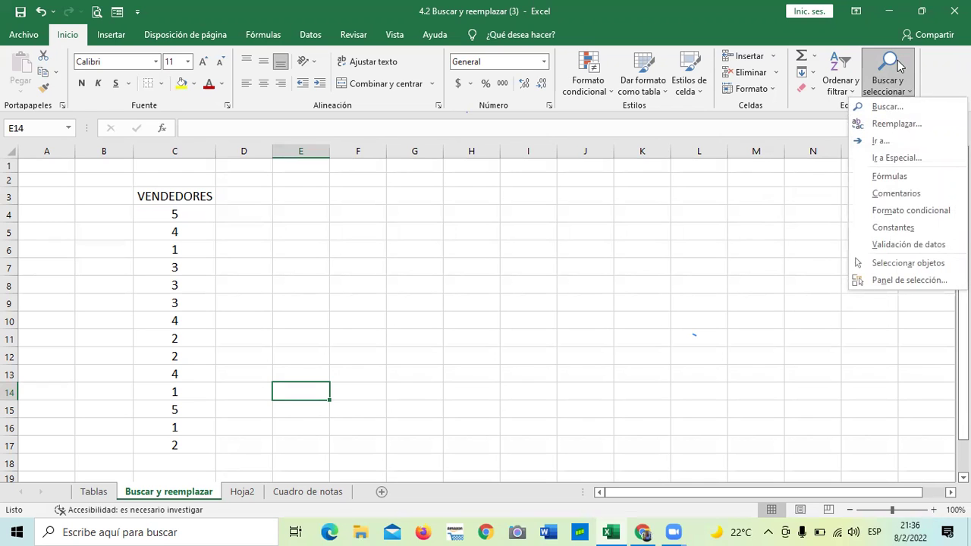
Step: Open the Reemplazar dialog, glance at the Buscar tab, and collapse the extra options
{"action": "left_click", "coordinate": [880, 124]}
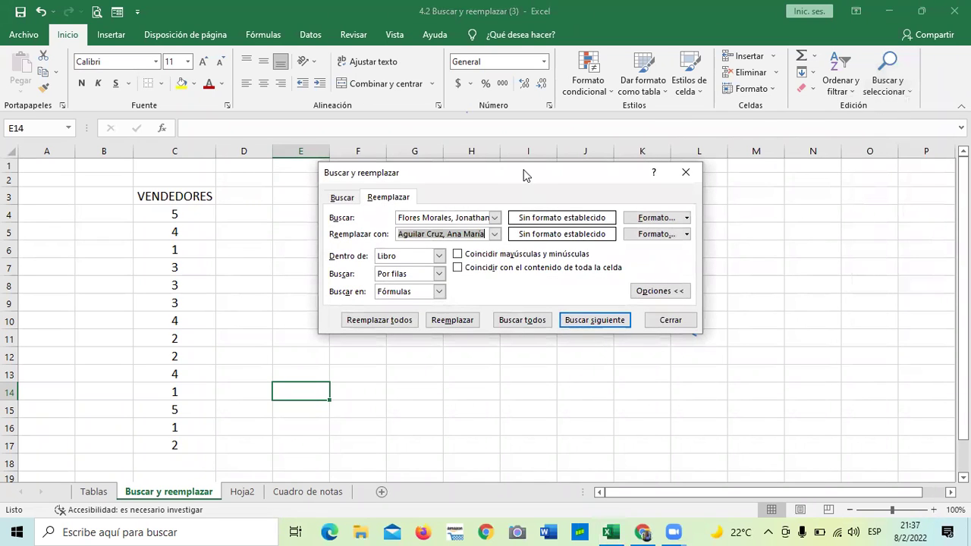
{"action": "left_click_drag", "start_coordinate": [524, 175], "coordinate": [507, 113]}
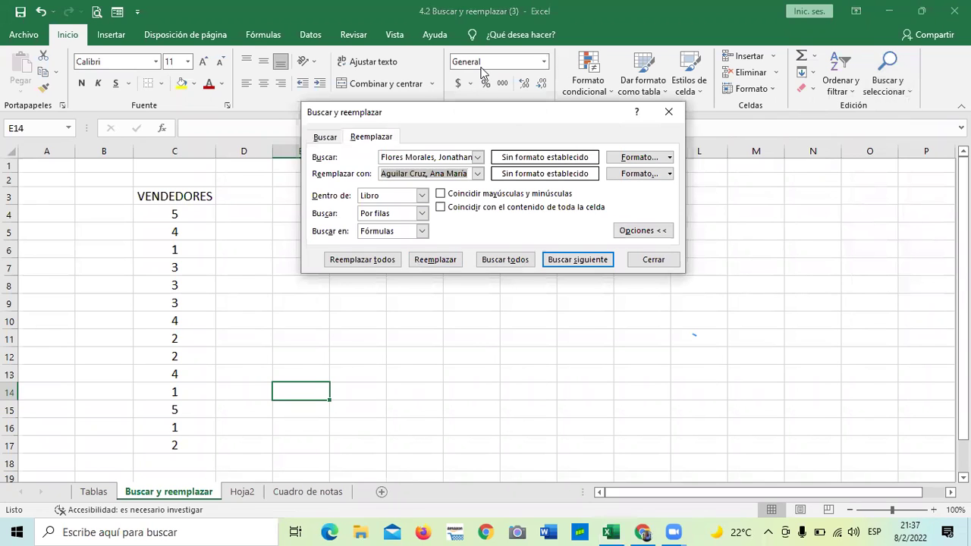
{"action": "left_click", "coordinate": [325, 137]}
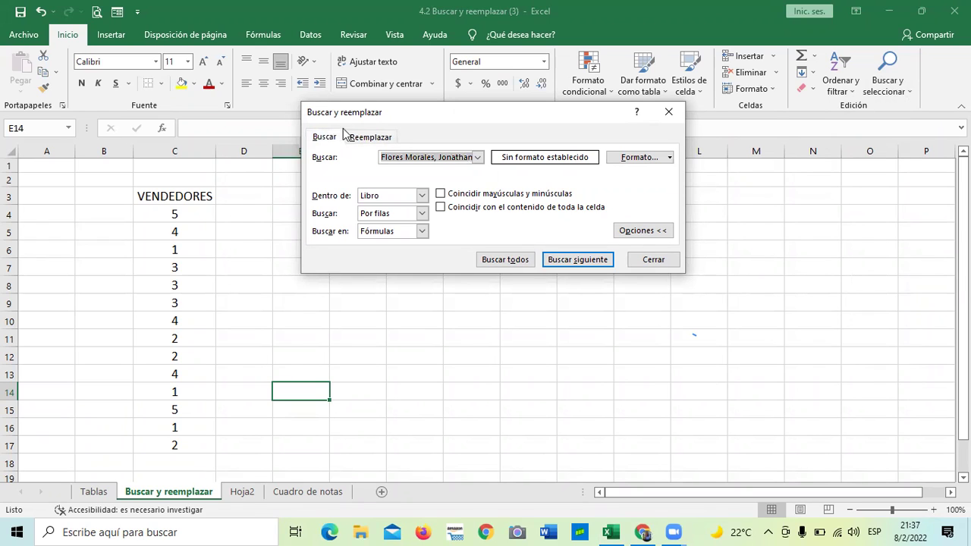
{"action": "left_click", "coordinate": [372, 136]}
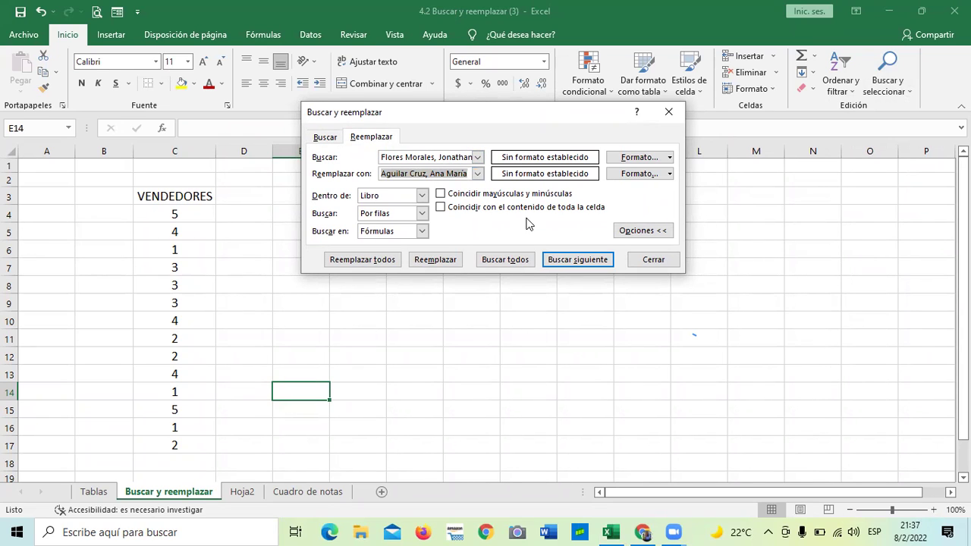
{"action": "left_click", "coordinate": [646, 233]}
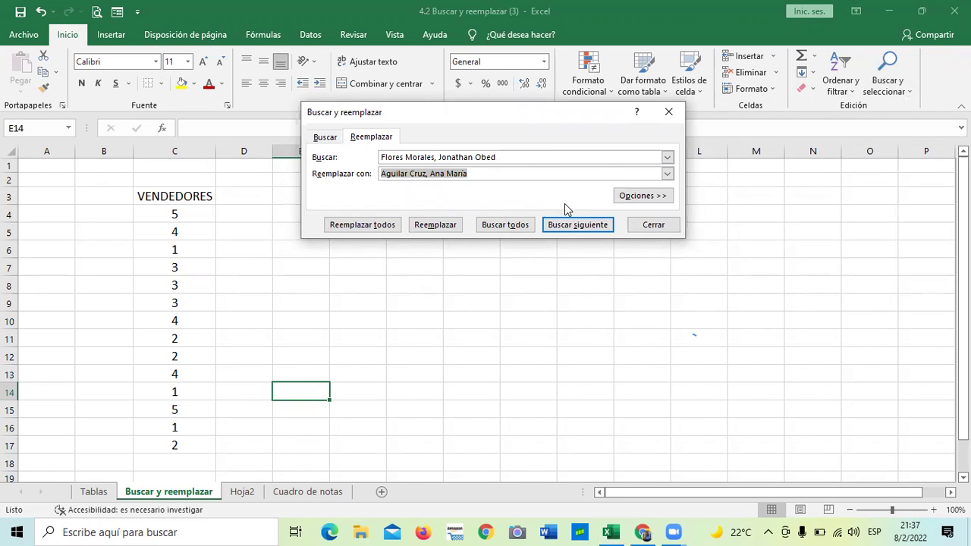
Step: Empty the Buscar and Reemplazar con fields and expand Opciones
{"action": "left_click_drag", "start_coordinate": [535, 157], "coordinate": [367, 152]}
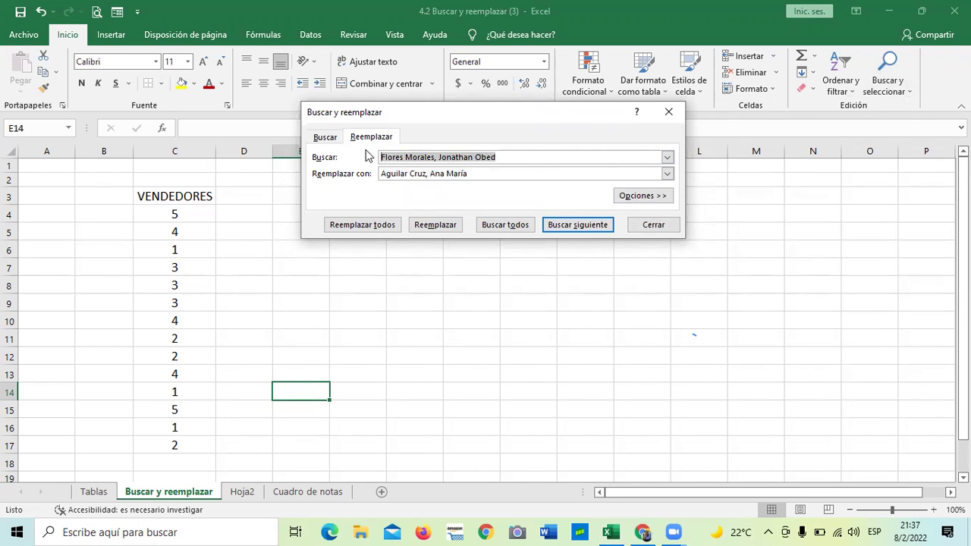
{"action": "key", "text": "Delete"}
{"action": "left_click_drag", "start_coordinate": [497, 177], "coordinate": [349, 175]}
{"action": "key", "text": "Delete"}
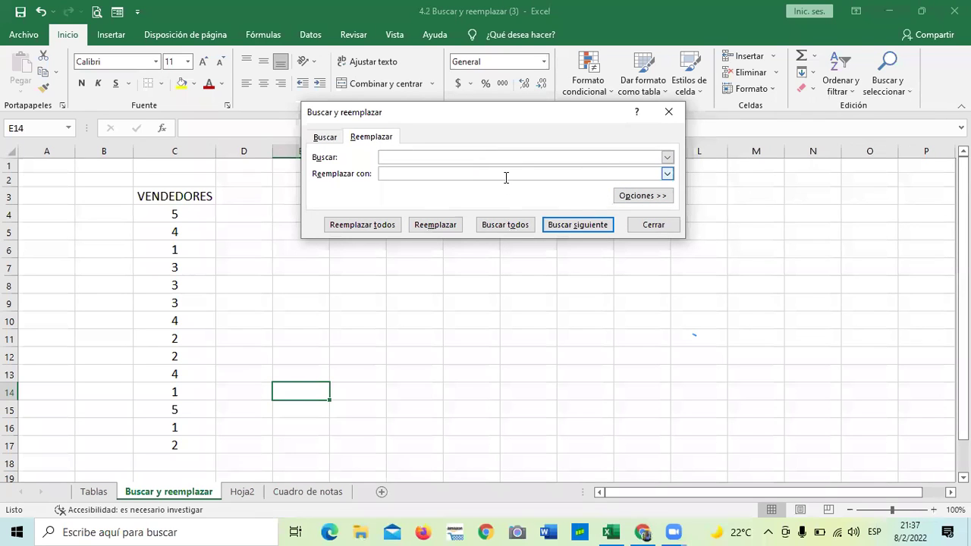
{"action": "left_click", "coordinate": [649, 198]}
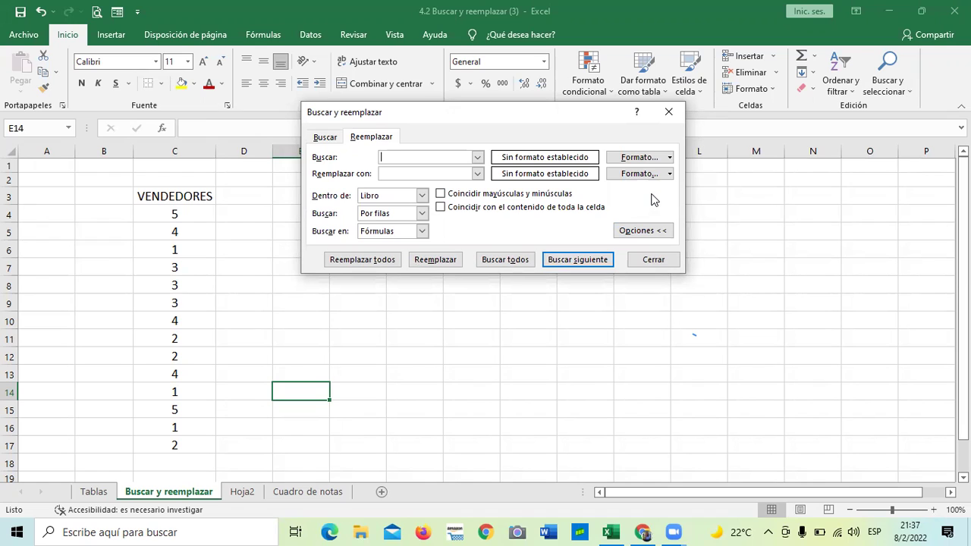
Step: Show the Dentro de choices, Hoja and Libro
{"action": "left_click", "coordinate": [423, 196]}
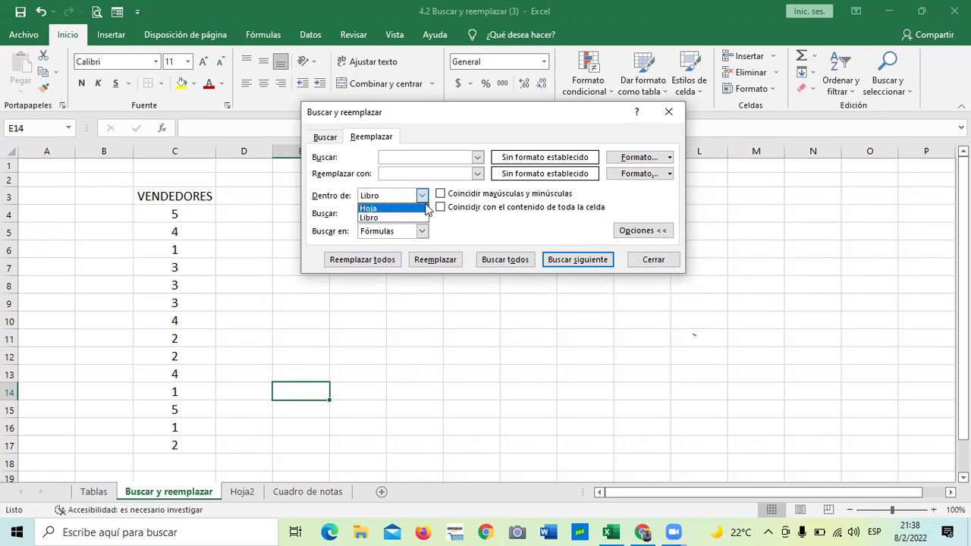
Step: Keep the search on Libro, Por filas, looking in Fórmulas, then close the dialog
{"action": "left_click", "coordinate": [422, 197]}
{"action": "left_click", "coordinate": [422, 197]}
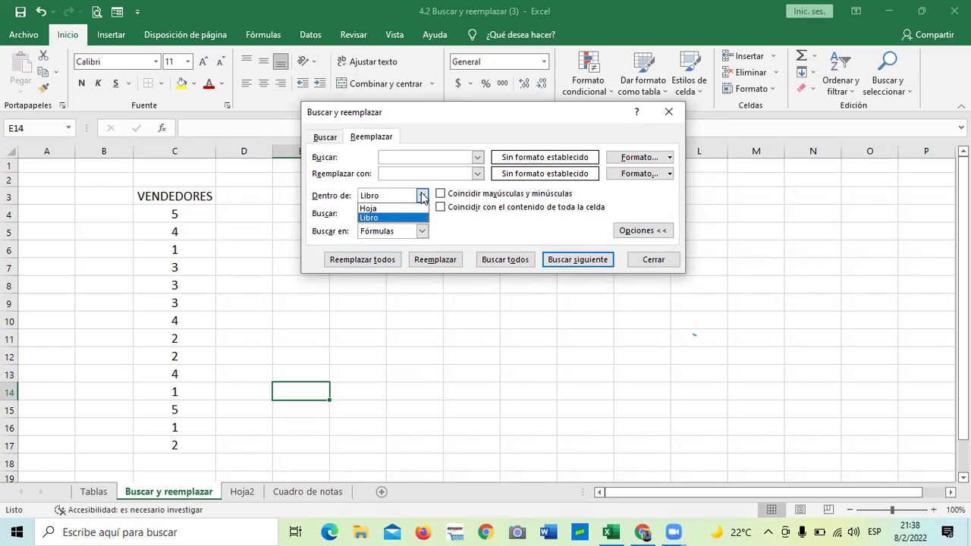
{"action": "left_click", "coordinate": [378, 218]}
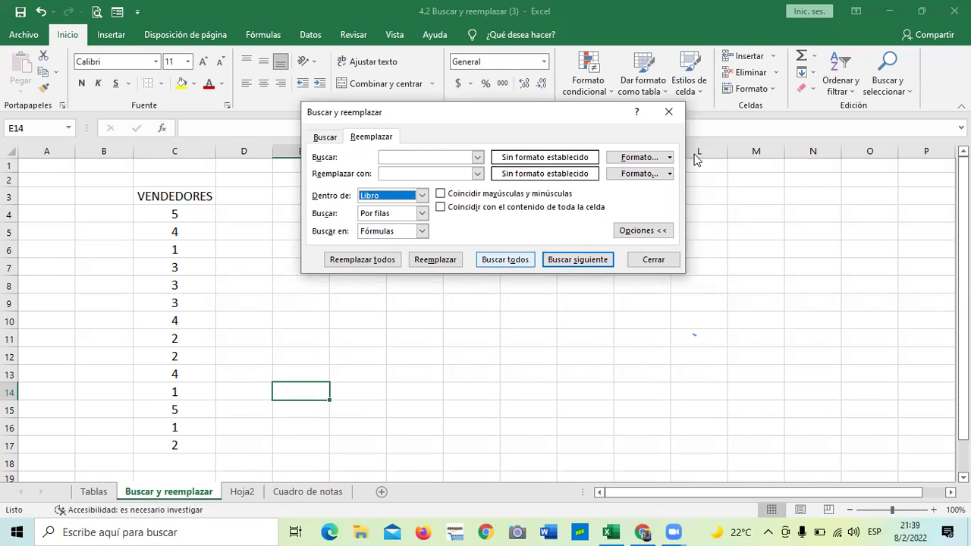
{"action": "left_click", "coordinate": [424, 214]}
{"action": "left_click", "coordinate": [423, 214]}
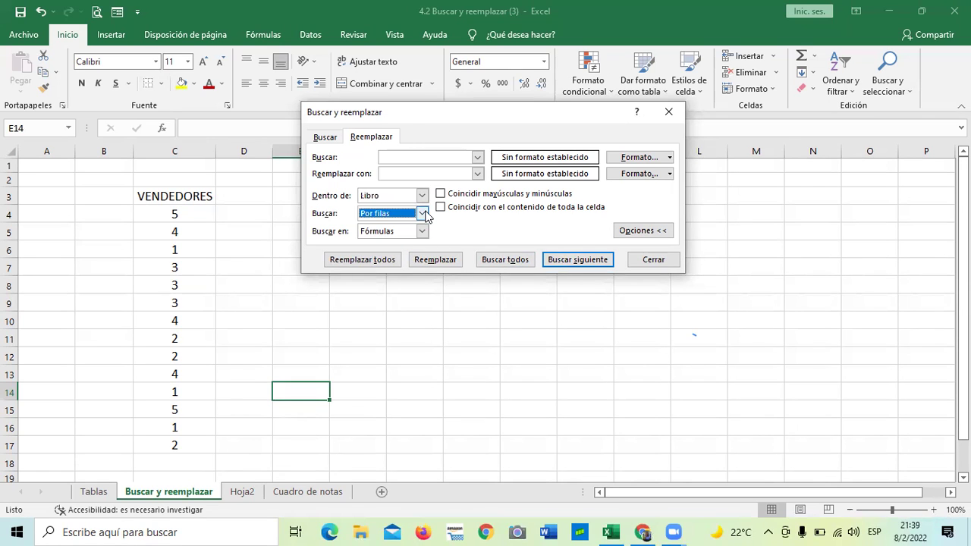
{"action": "left_click", "coordinate": [419, 232]}
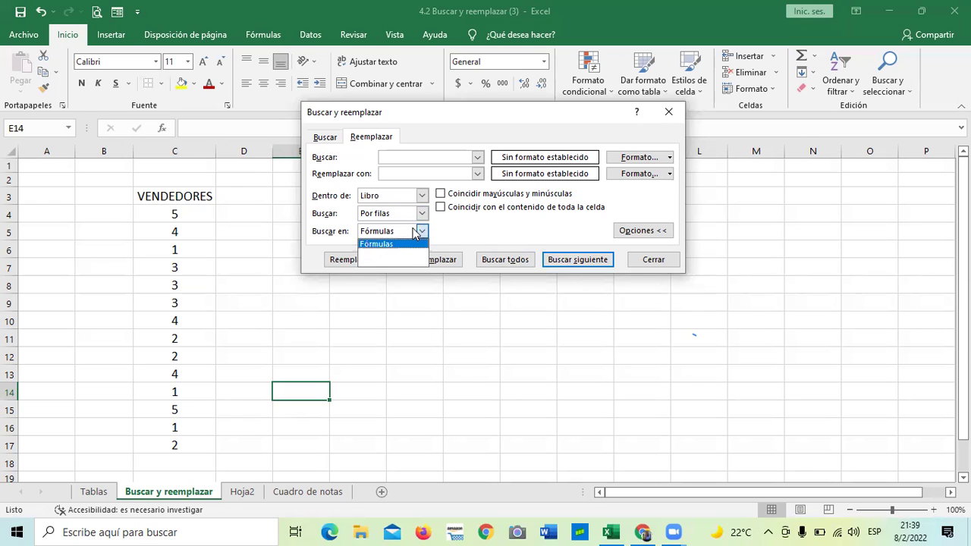
{"action": "left_click", "coordinate": [376, 244]}
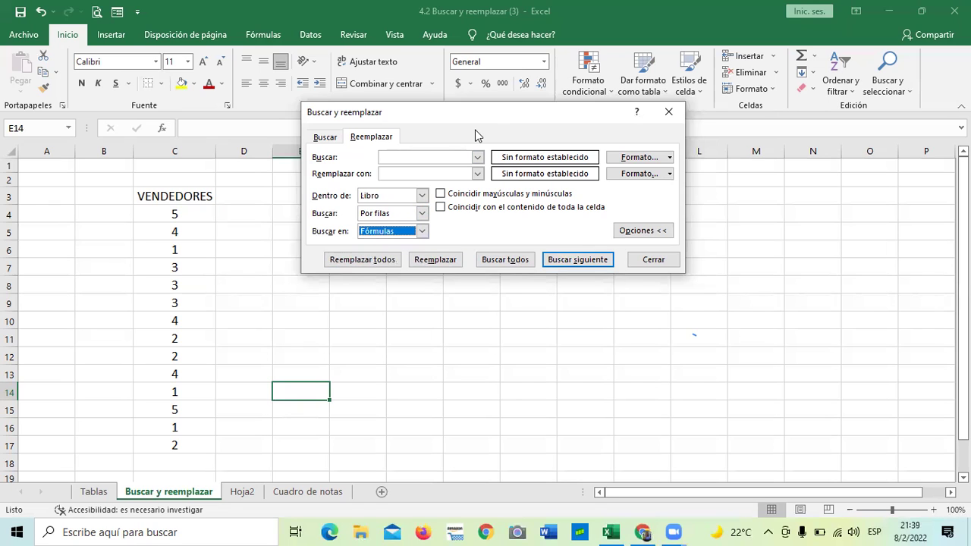
{"action": "left_click", "coordinate": [422, 231]}
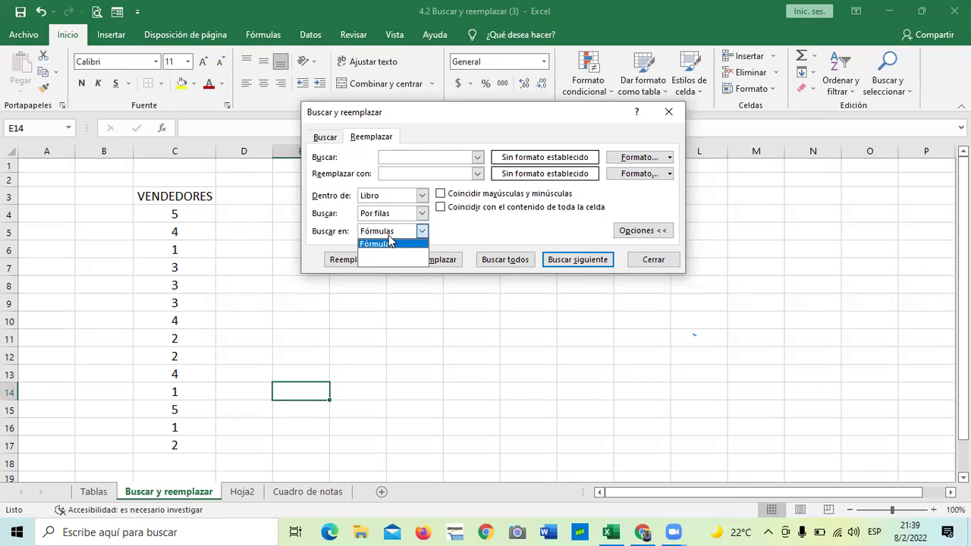
{"action": "left_click", "coordinate": [422, 231]}
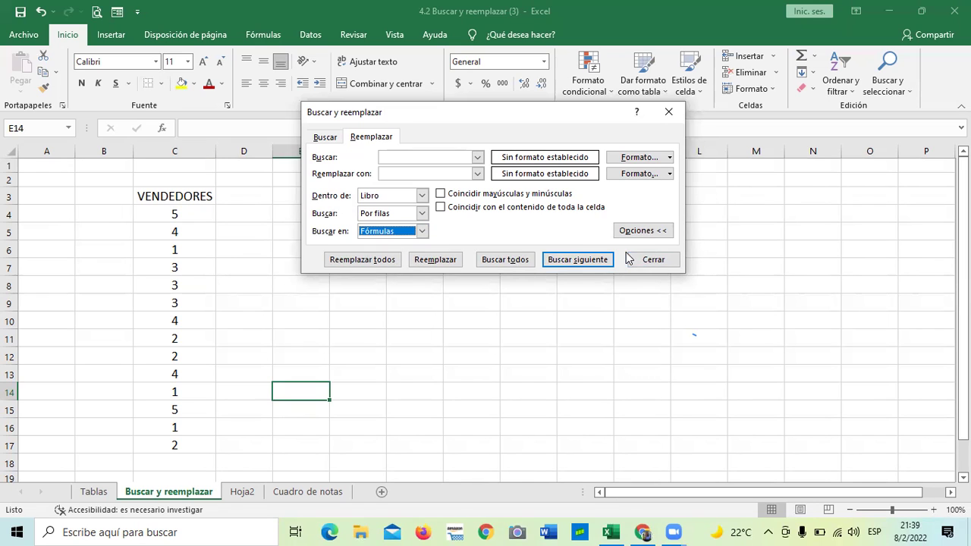
{"action": "left_click", "coordinate": [654, 261]}
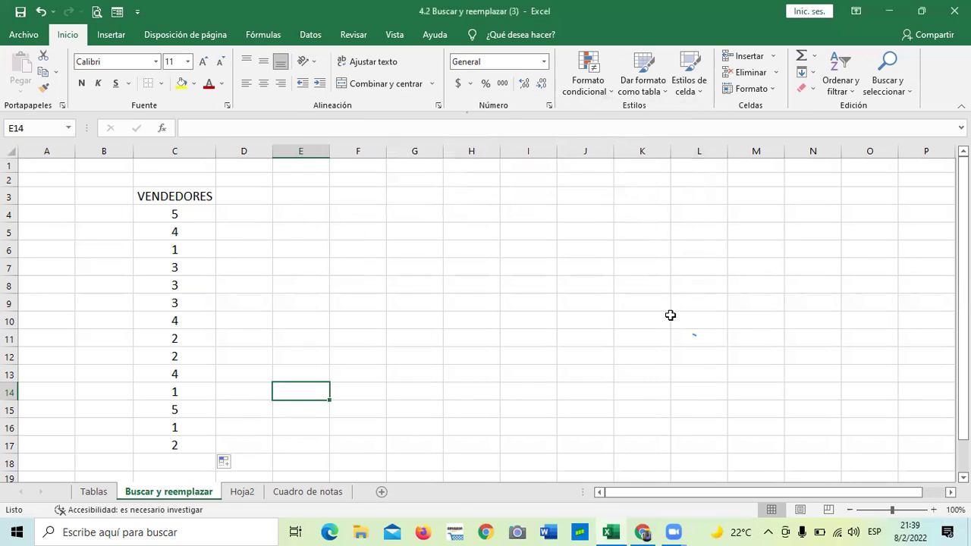
Step: Step down column C from C4 checking each =ALEATORIO.ENTRE(1;5) formula, ending at C16
{"action": "left_click", "coordinate": [673, 319]}
{"action": "left_click", "coordinate": [188, 212]}
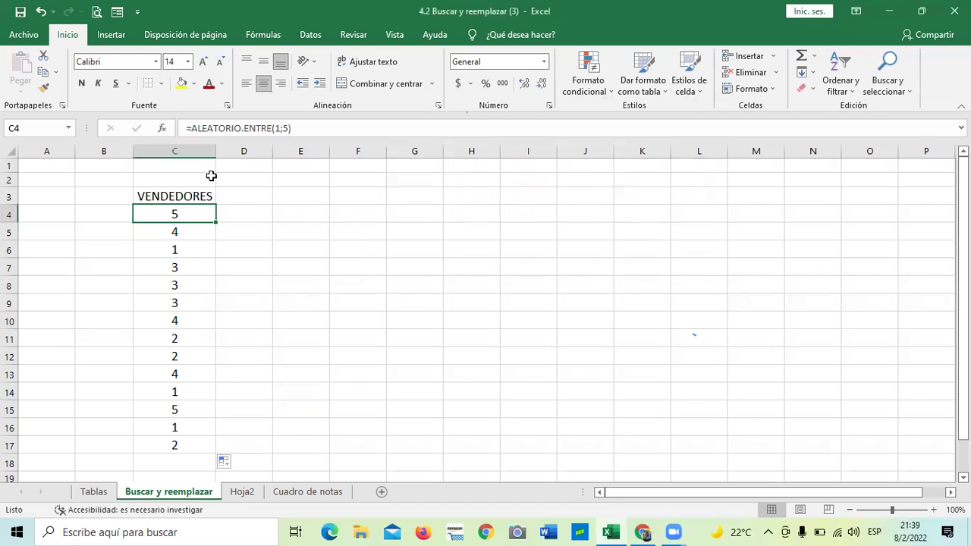
{"action": "key", "text": "Down"}
{"action": "key", "text": "Down"}
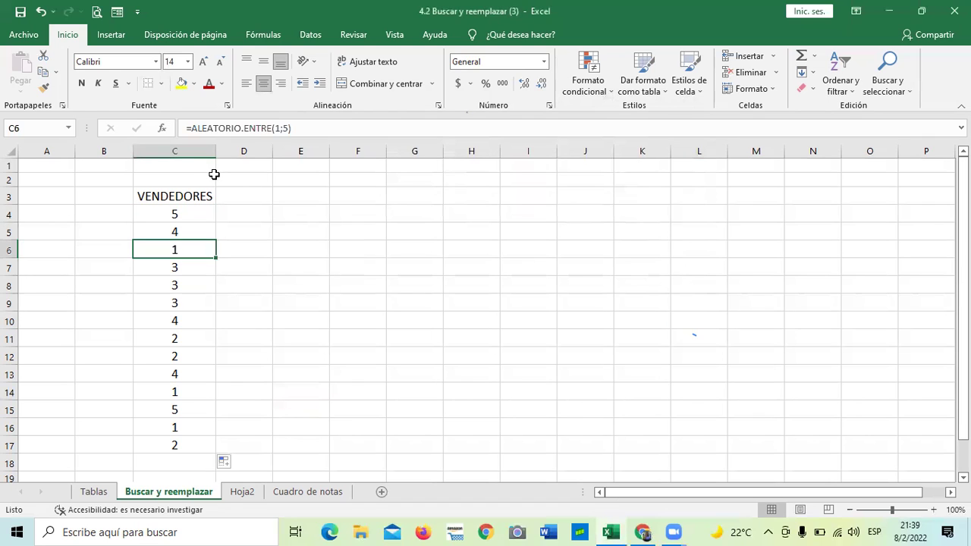
{"action": "key", "text": "Down"}
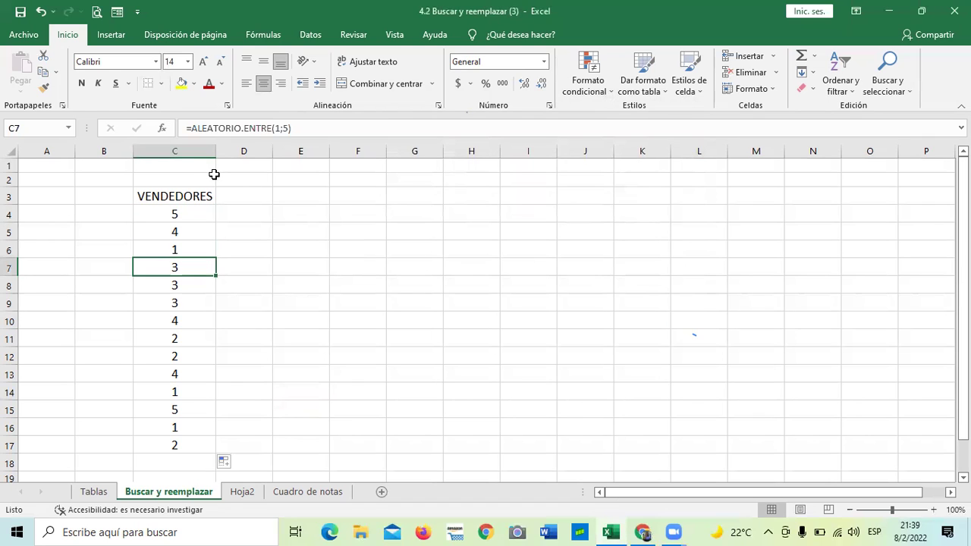
{"action": "key", "text": "Down"}
{"action": "key", "text": "Down"}
{"action": "key", "text": "Down"}
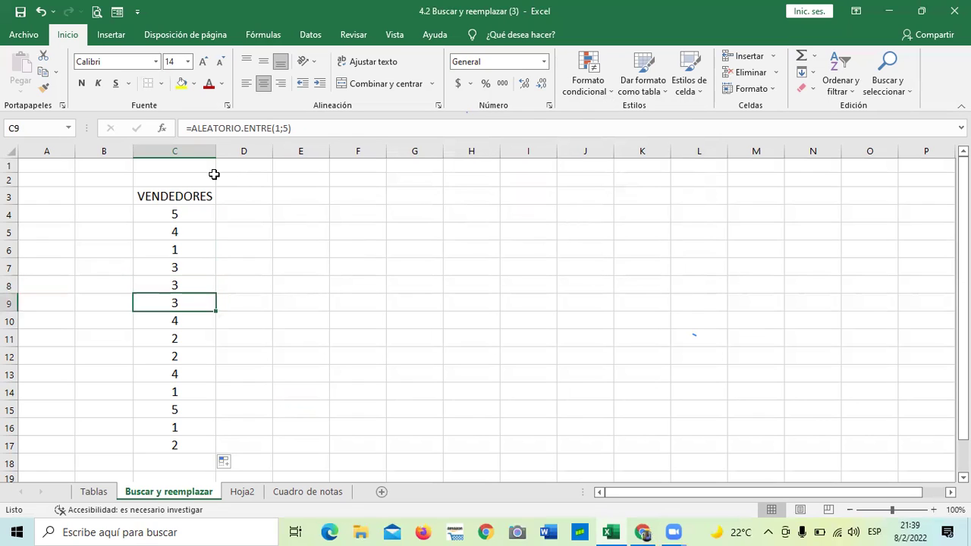
{"action": "key", "text": "Down"}
{"action": "key", "text": "Down"}
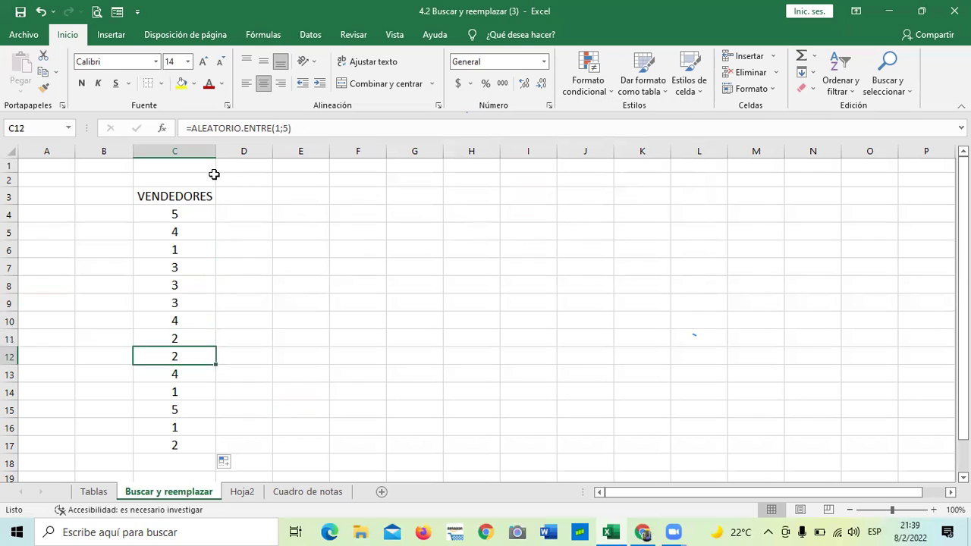
{"action": "key", "text": "Down"}
{"action": "key", "text": "Down"}
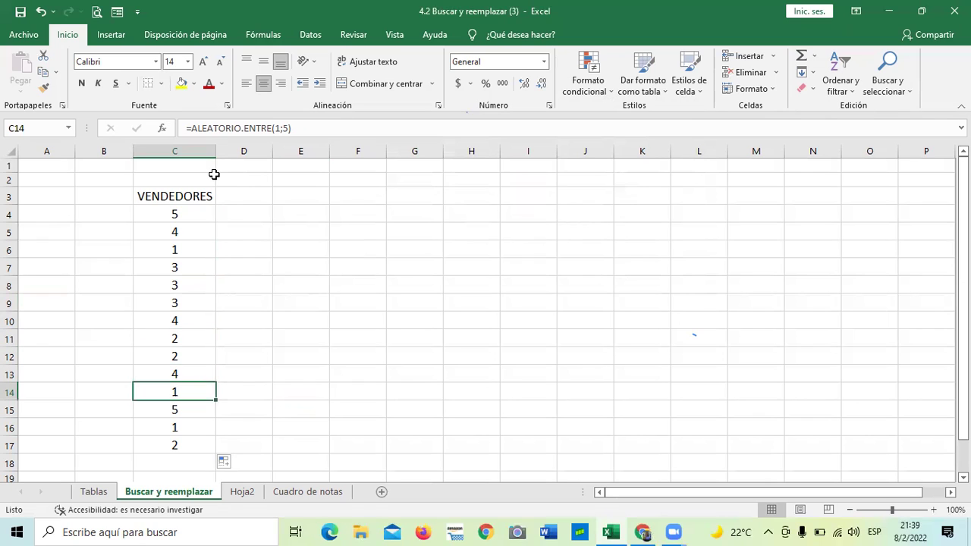
{"action": "key", "text": "Up"}
{"action": "key", "text": "Up"}
{"action": "key", "text": "Up"}
{"action": "key", "text": "Up"}
{"action": "key", "text": "Up"}
{"action": "key", "text": "Up"}
{"action": "key", "text": "Up"}
{"action": "key", "text": "Up"}
{"action": "key", "text": "Up"}
{"action": "key", "text": "Up"}
{"action": "key", "text": "Down"}
{"action": "key", "text": "Down"}
{"action": "key", "text": "Down"}
{"action": "key", "text": "Down"}
{"action": "key", "text": "Down"}
{"action": "key", "text": "Down"}
{"action": "key", "text": "Down"}
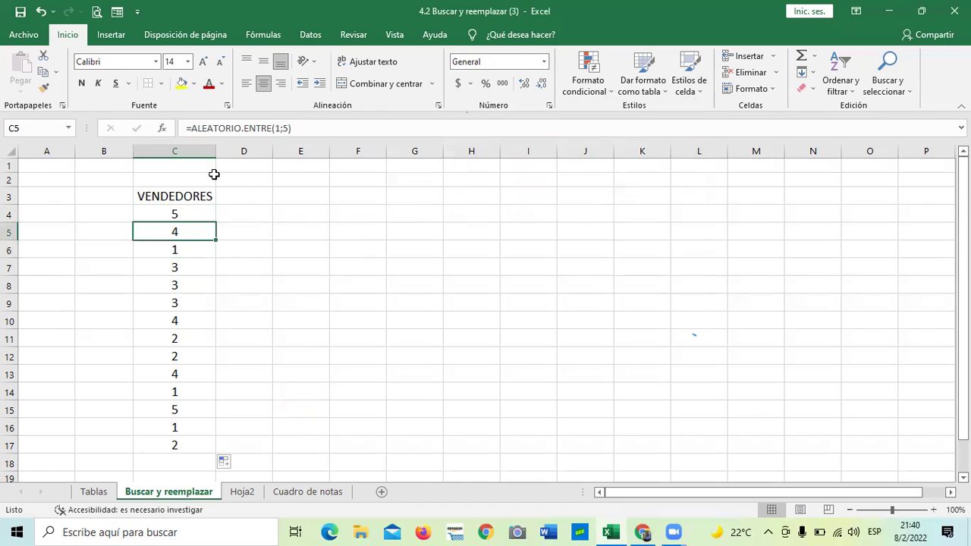
{"action": "key", "text": "Down"}
{"action": "key", "text": "Down"}
{"action": "key", "text": "Down"}
{"action": "key", "text": "Down"}
{"action": "key", "text": "Down"}
{"action": "key", "text": "Down"}
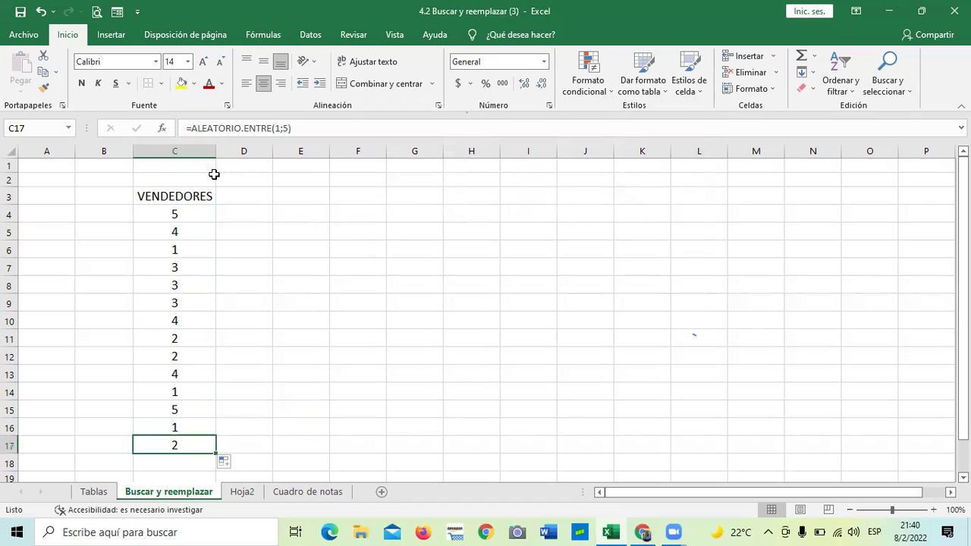
{"action": "key", "text": "Up"}
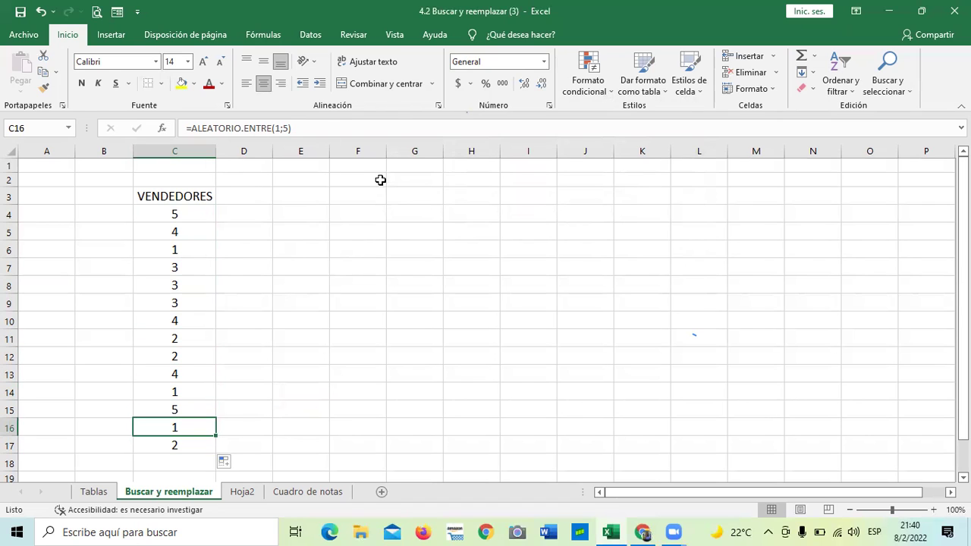
Step: Re-enter the C16 formula so the column recalculates fresh values
{"action": "left_click", "coordinate": [311, 130]}
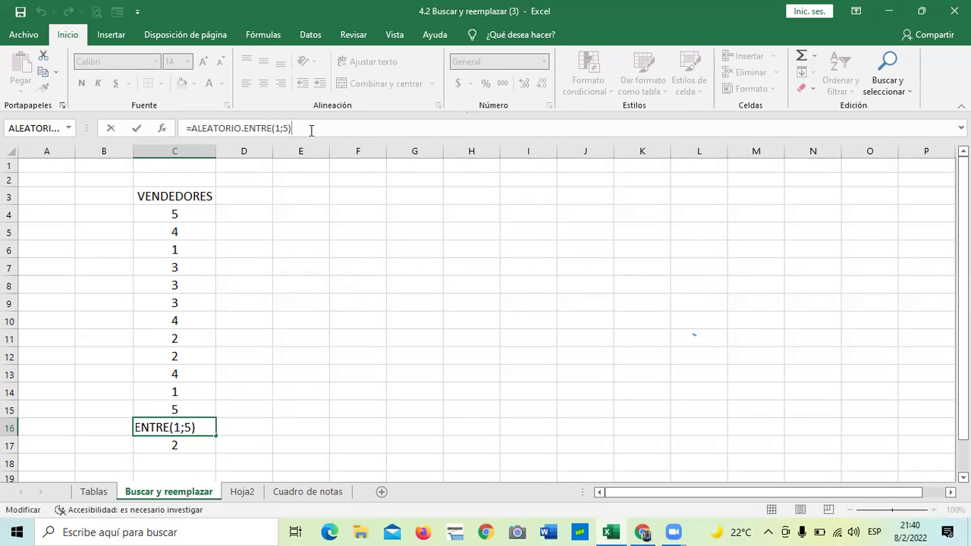
{"action": "key", "text": "Return"}
{"action": "left_click", "coordinate": [331, 250]}
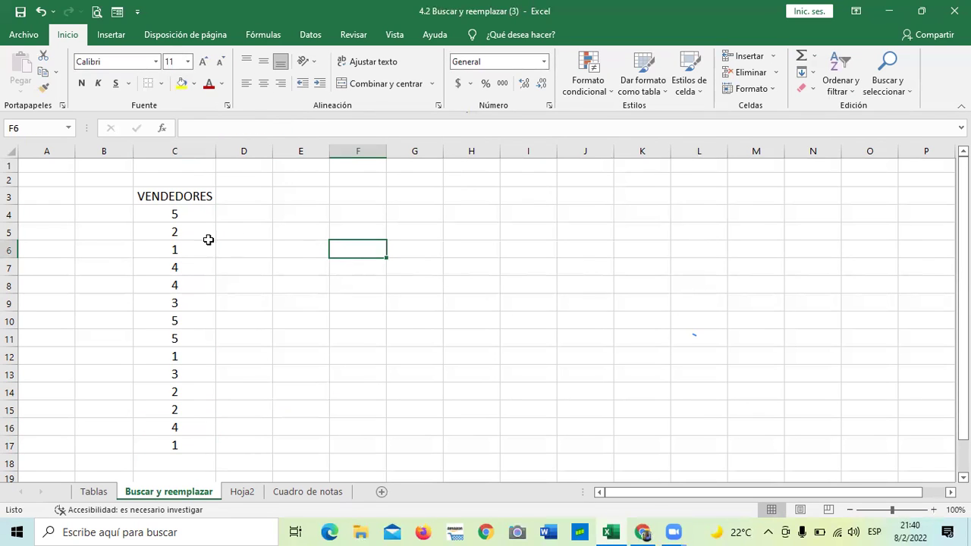
Step: Replace every 1 in the workbook with a salesperson's name using Reemplazar todos
{"action": "left_click", "coordinate": [886, 82]}
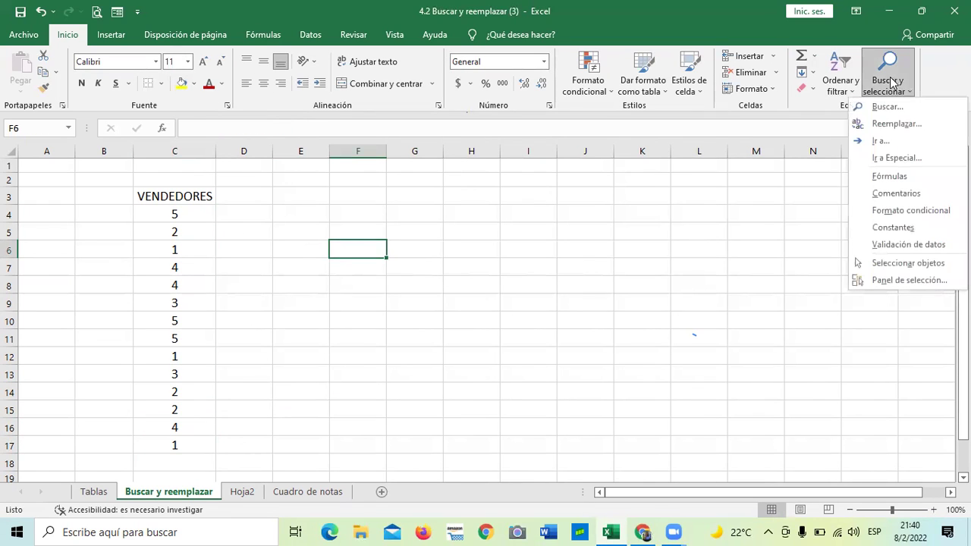
{"action": "left_click", "coordinate": [897, 124]}
{"action": "type", "text": "1"}
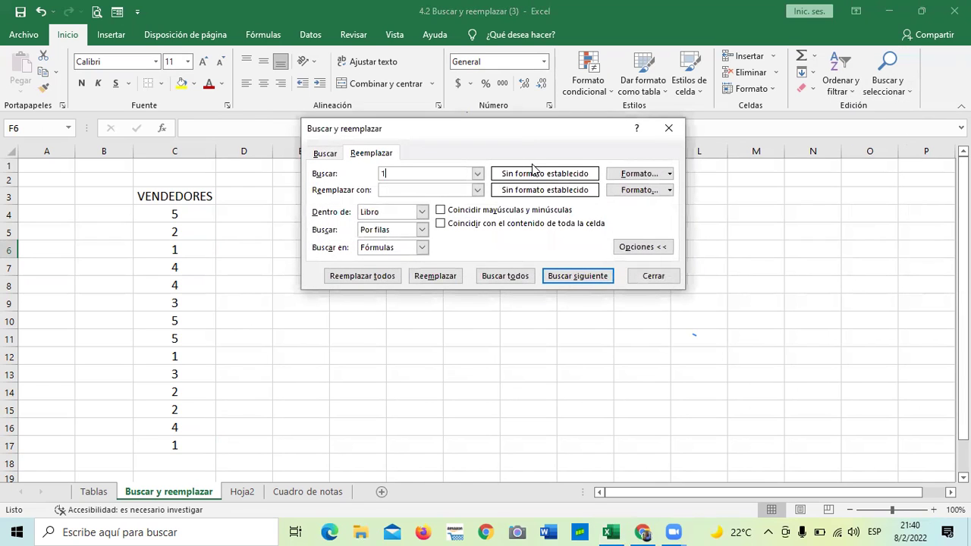
{"action": "left_click", "coordinate": [429, 189]}
{"action": "type", "text": "CASRLO"}
{"action": "key", "text": "BackSpace"}
{"action": "key", "text": "BackSpace"}
{"action": "type", "text": "RLOS"}
{"action": "left_click", "coordinate": [362, 279]}
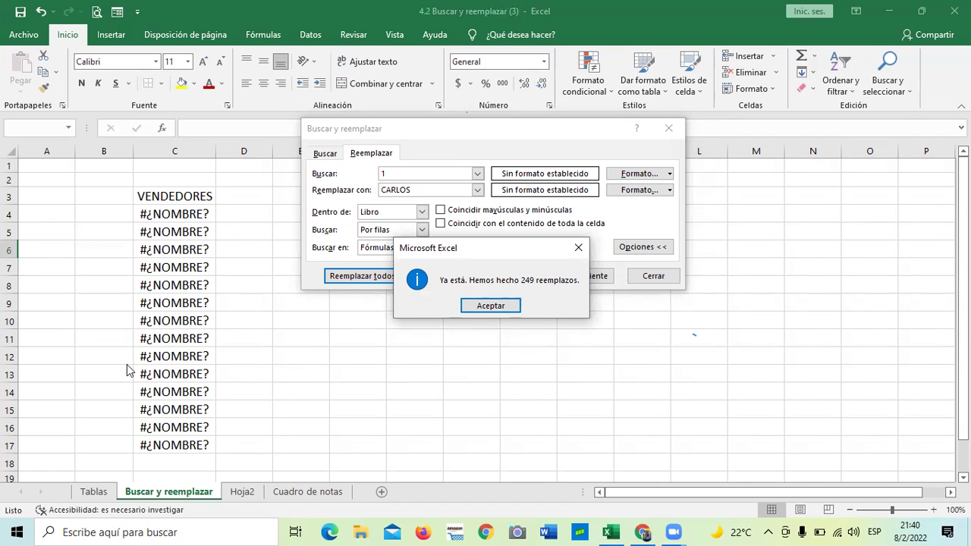
Step: Dismiss the 249-replacement summary and check the changed formulas down column C
{"action": "left_click", "coordinate": [497, 306]}
{"action": "left_click", "coordinate": [643, 274]}
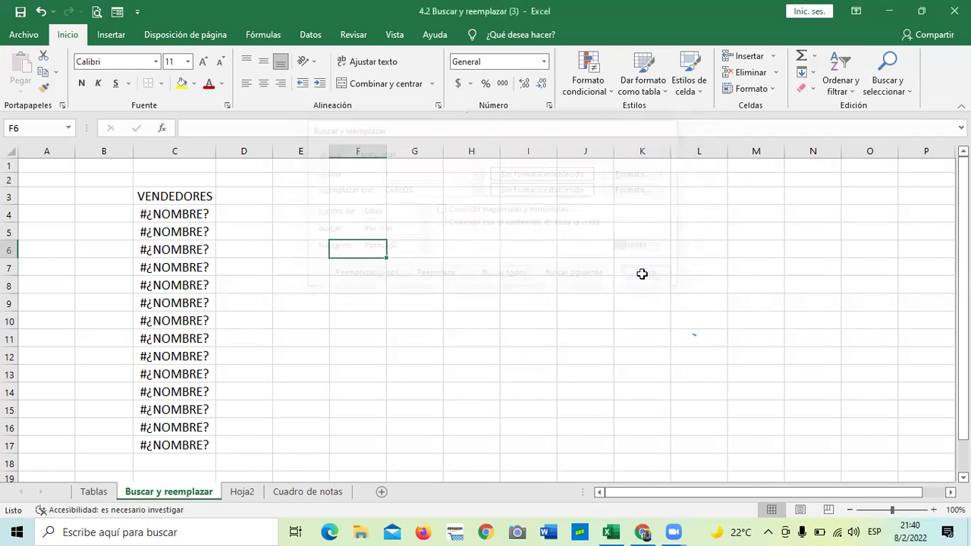
{"action": "left_click", "coordinate": [544, 340]}
{"action": "left_click", "coordinate": [154, 216]}
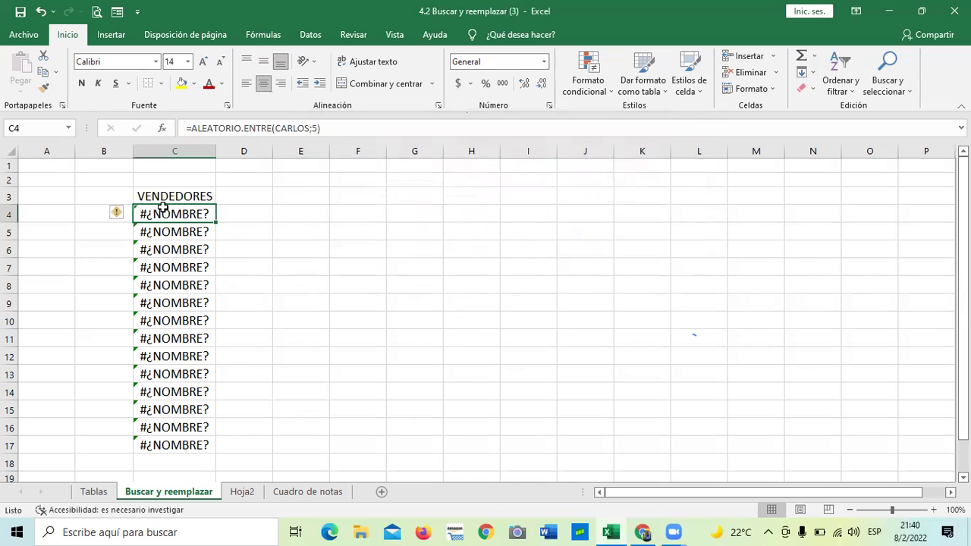
{"action": "key", "text": "Down"}
{"action": "key", "text": "Down"}
{"action": "key", "text": "Down"}
{"action": "key", "text": "Down"}
{"action": "key", "text": "Down"}
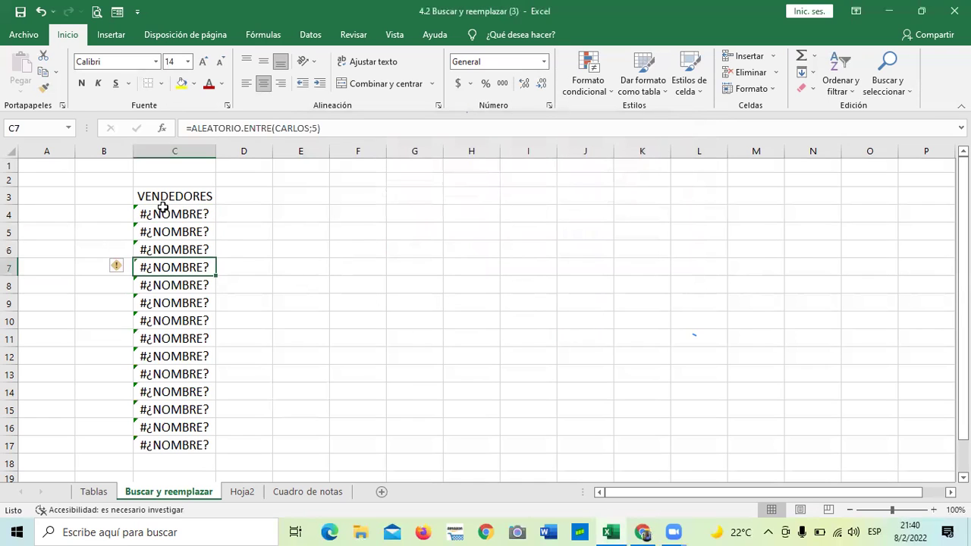
{"action": "key", "text": "Down"}
{"action": "key", "text": "Down"}
{"action": "key", "text": "Down"}
{"action": "key", "text": "Down"}
{"action": "key", "text": "Down"}
{"action": "key", "text": "Down"}
{"action": "key", "text": "Down"}
{"action": "key", "text": "Down"}
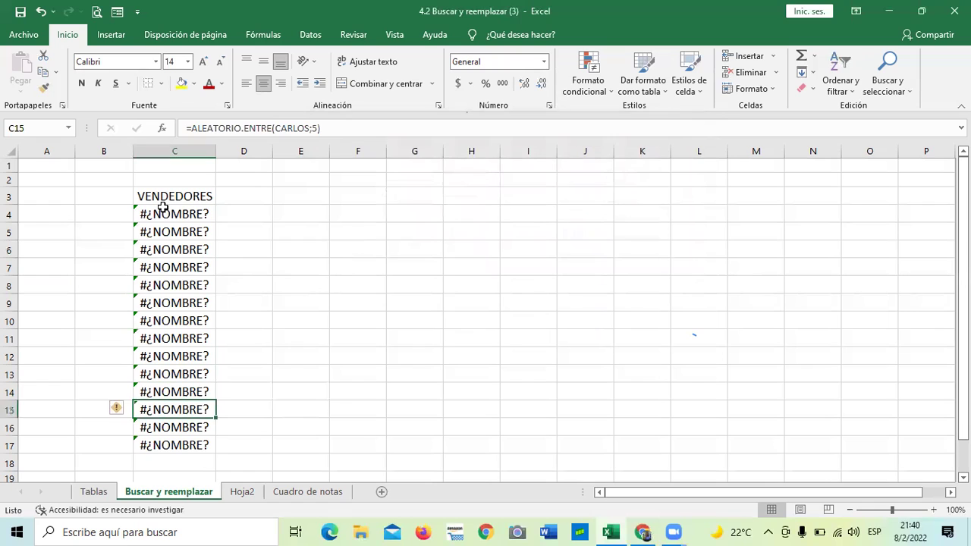
{"action": "key", "text": "Down"}
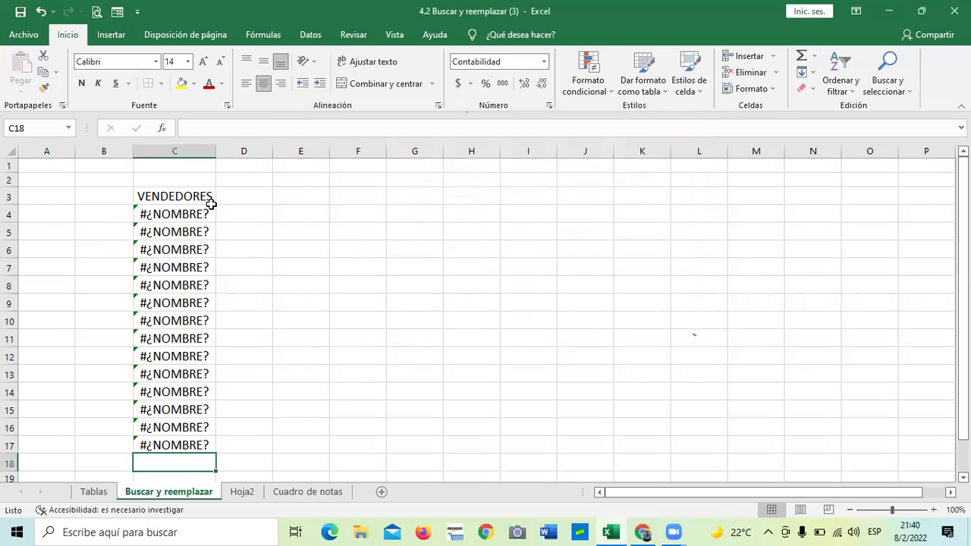
{"action": "left_click", "coordinate": [425, 252]}
{"action": "left_click", "coordinate": [905, 90]}
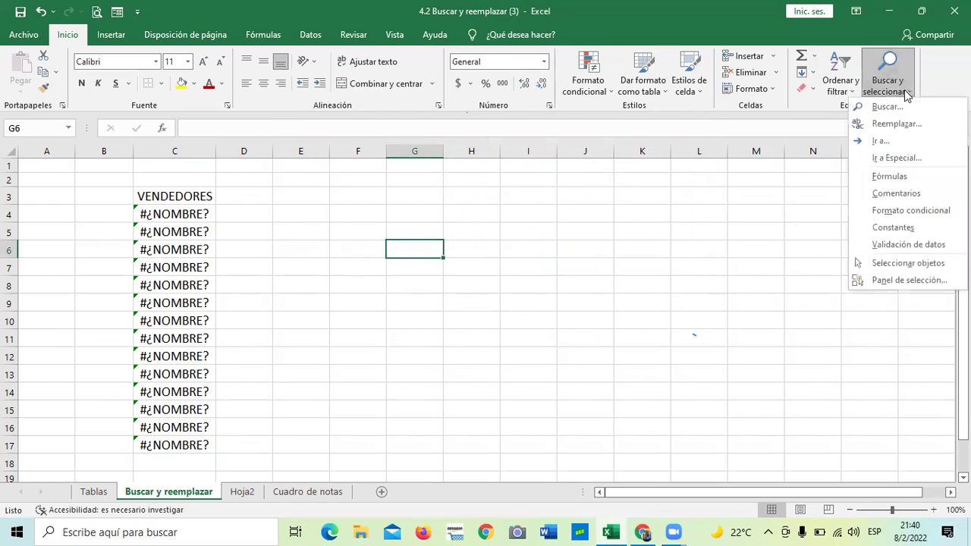
{"action": "left_click", "coordinate": [896, 124]}
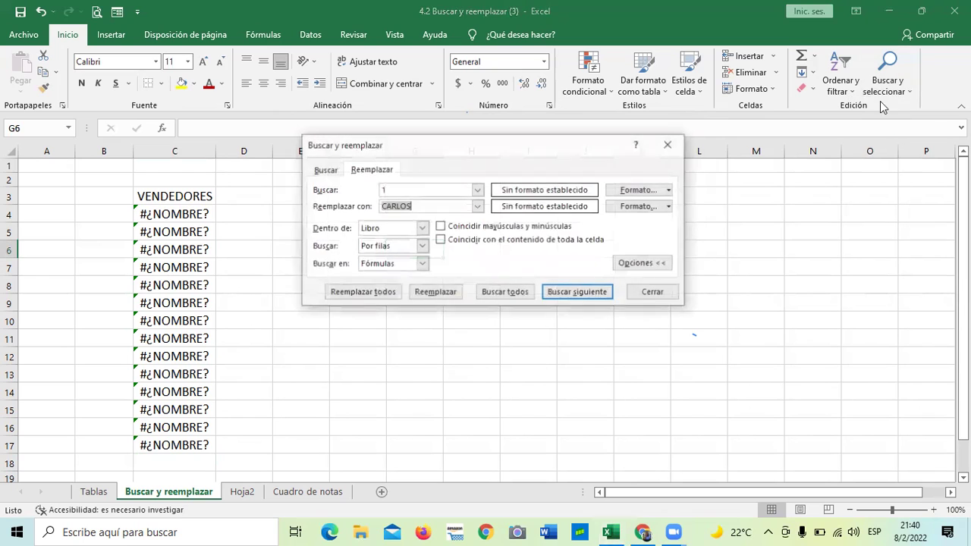
{"action": "left_click", "coordinate": [421, 265]}
{"action": "left_click", "coordinate": [376, 277]}
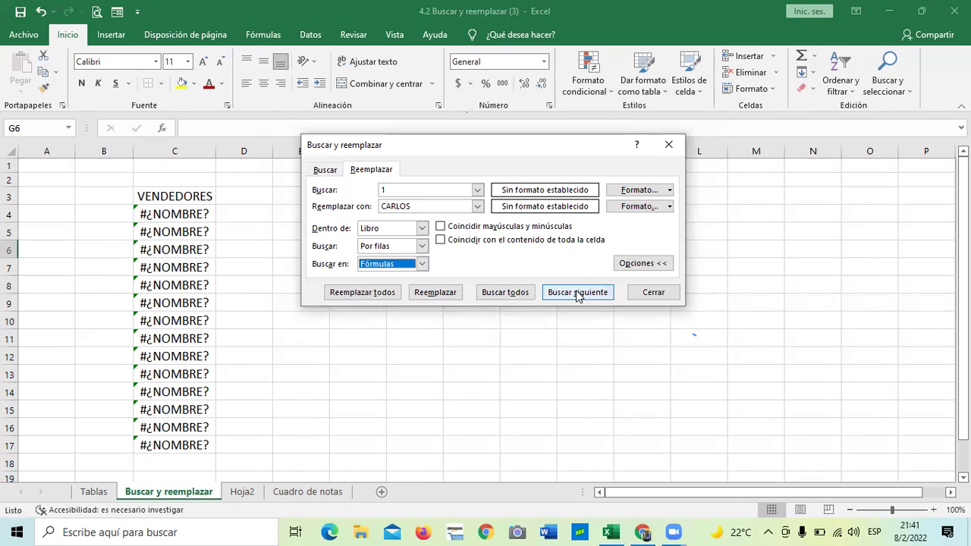
{"action": "left_click", "coordinate": [647, 293]}
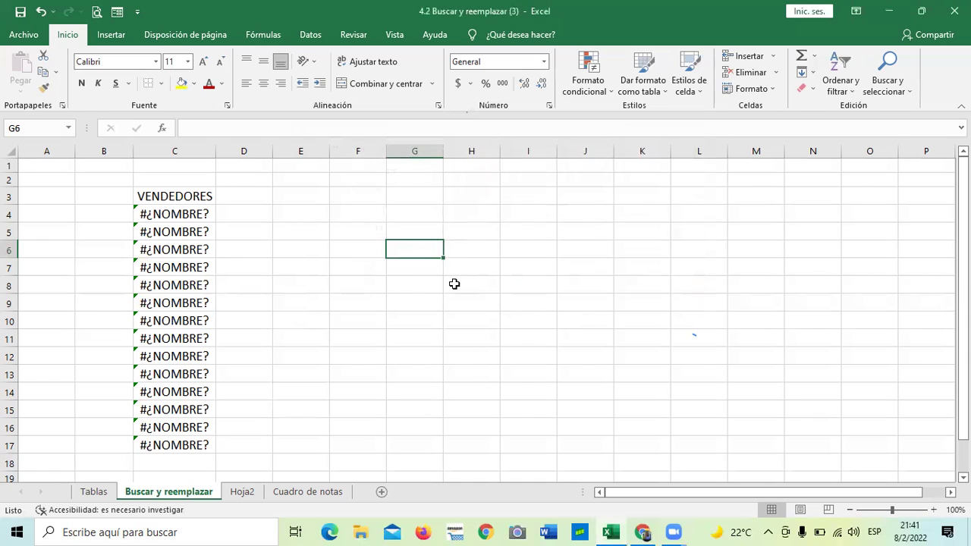
Step: Undo the name replacement and paste C3:C17 over itself as plain values
{"action": "left_click", "coordinate": [41, 12]}
{"action": "left_click_drag", "start_coordinate": [455, 426], "coordinate": [430, 420]}
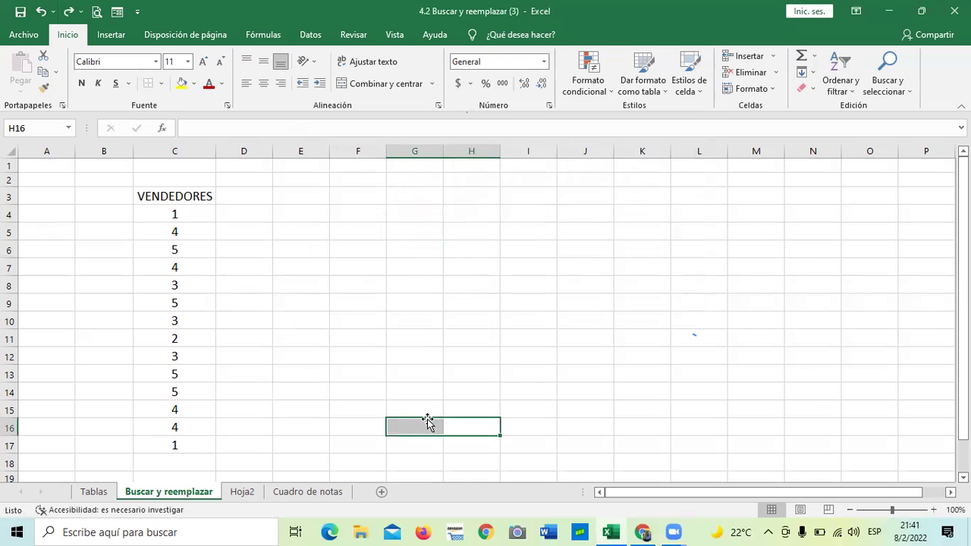
{"action": "left_click", "coordinate": [207, 196]}
{"action": "left_click_drag", "start_coordinate": [190, 257], "coordinate": [182, 445]}
{"action": "right_click", "coordinate": [171, 243]}
{"action": "left_click", "coordinate": [203, 221]}
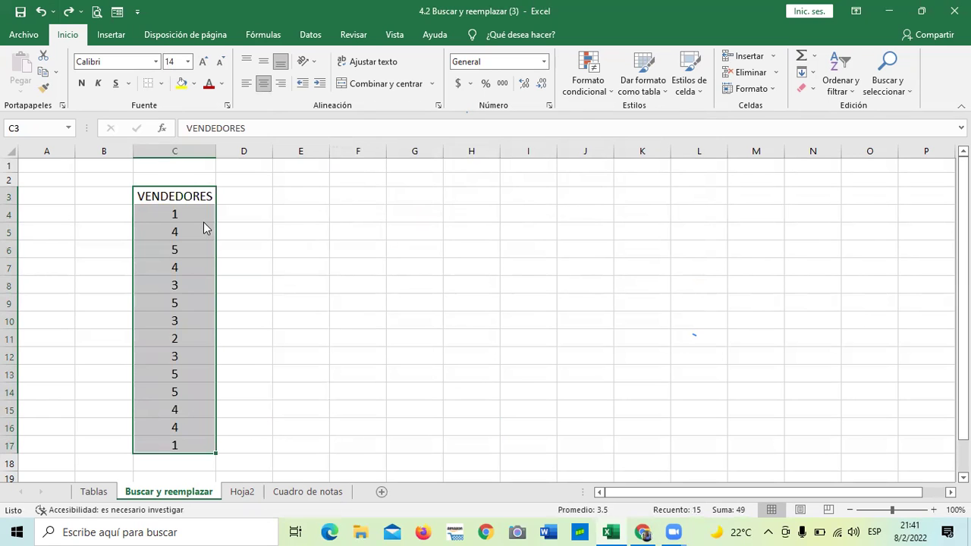
{"action": "right_click", "coordinate": [169, 197]}
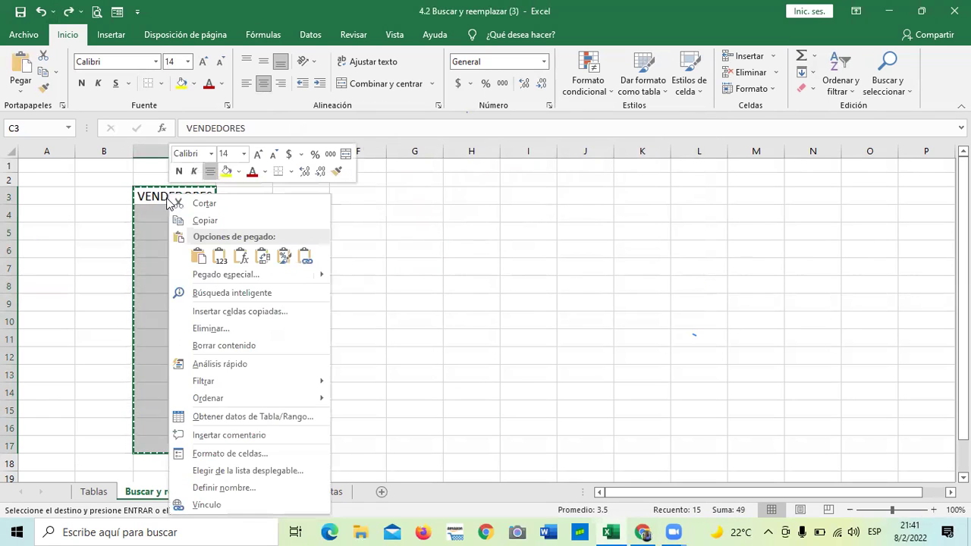
{"action": "left_click", "coordinate": [202, 257]}
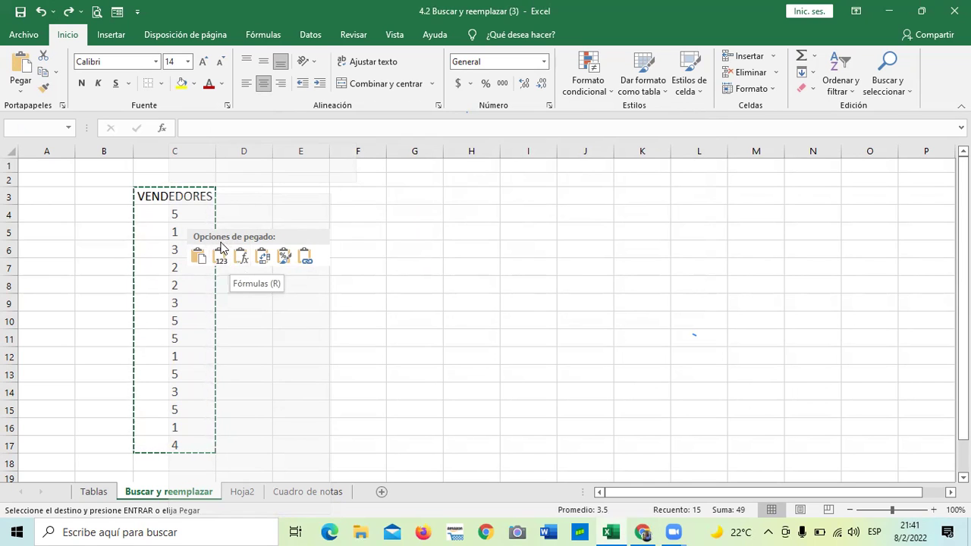
{"action": "left_click", "coordinate": [219, 256]}
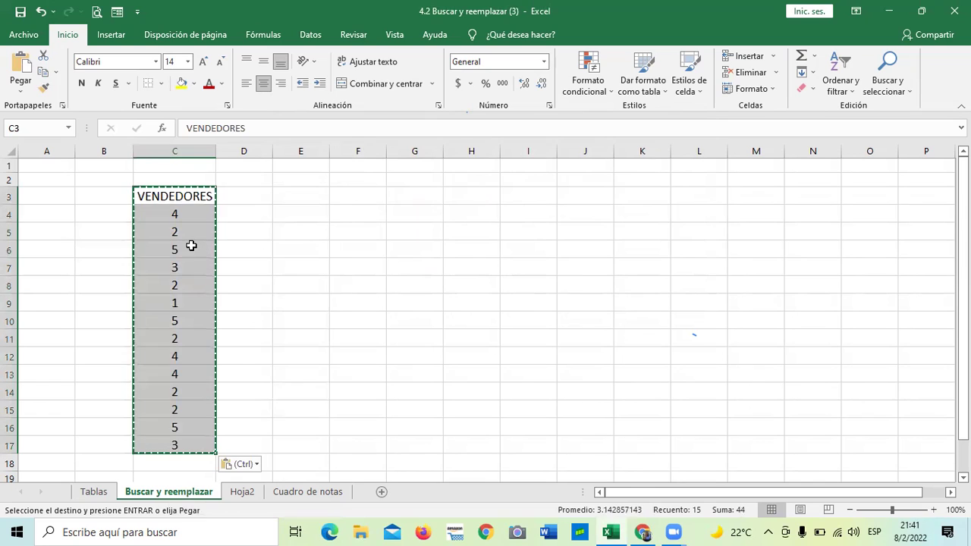
{"action": "key", "text": "Escape"}
{"action": "left_click", "coordinate": [305, 246]}
Step: Confirm C4:C17 now hold plain numbers instead of formulas
{"action": "left_click", "coordinate": [175, 211]}
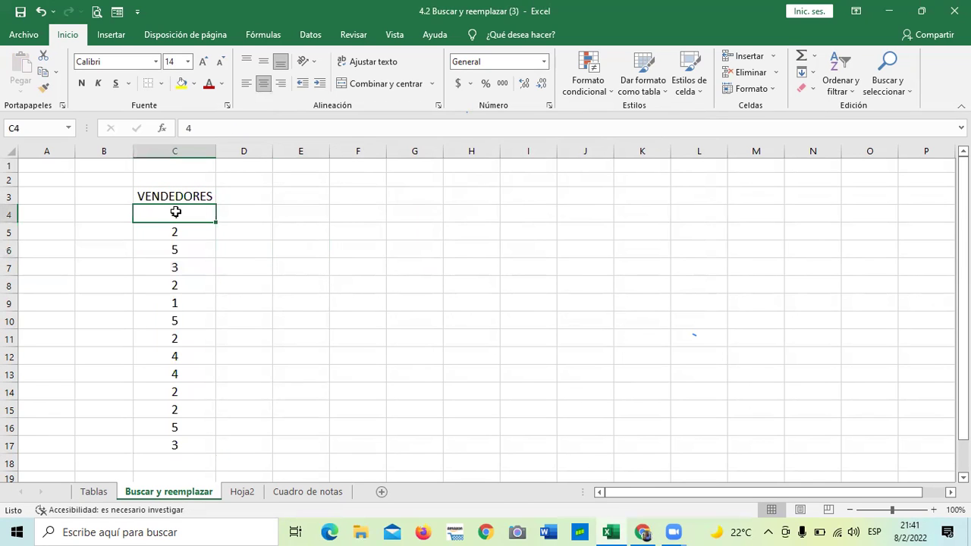
{"action": "key", "text": "Down"}
{"action": "key", "text": "Down"}
{"action": "key", "text": "Down"}
{"action": "key", "text": "Down"}
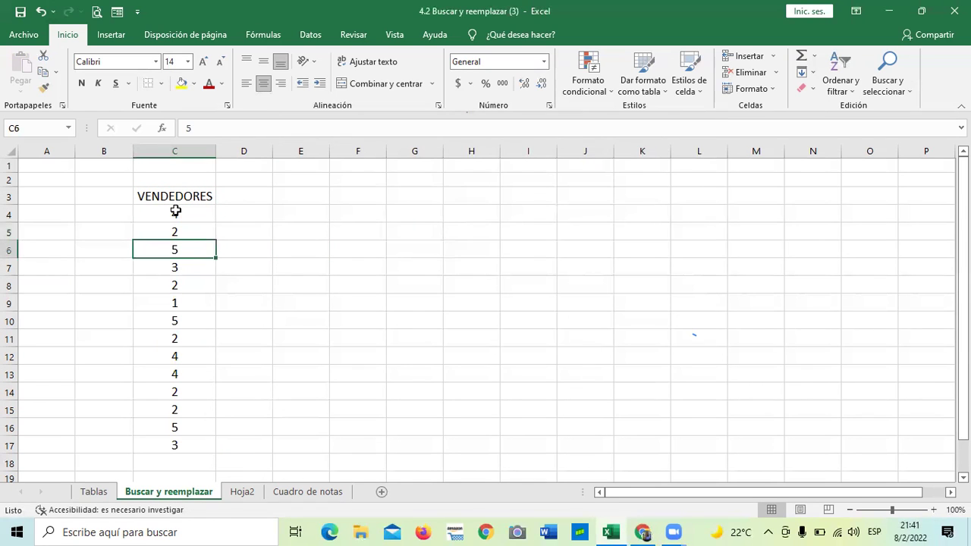
{"action": "key", "text": "Down"}
{"action": "key", "text": "Down"}
{"action": "key", "text": "Down"}
{"action": "key", "text": "Down"}
{"action": "key", "text": "Down"}
{"action": "key", "text": "Down"}
{"action": "key", "text": "Down"}
{"action": "key", "text": "Down"}
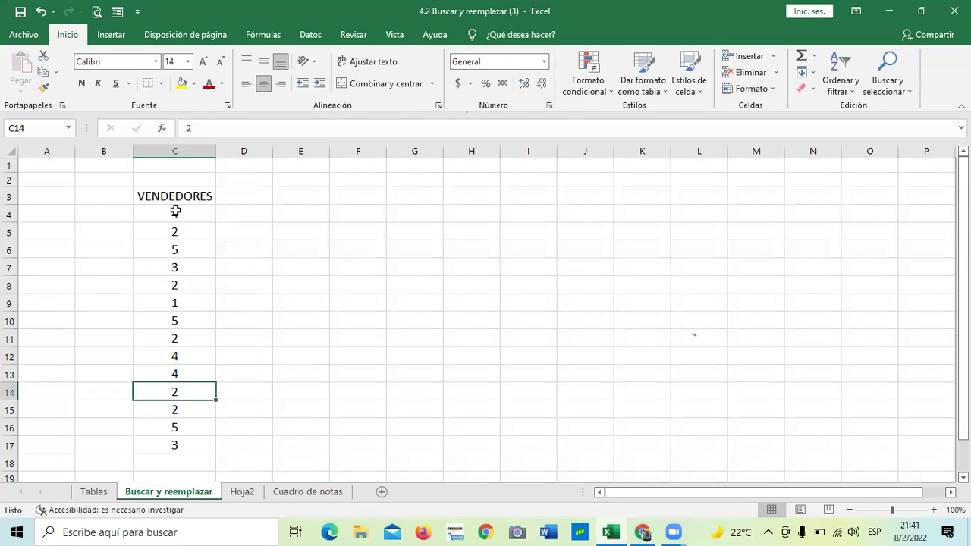
{"action": "key", "text": "Down"}
{"action": "key", "text": "Up"}
{"action": "key", "text": "Up"}
{"action": "key", "text": "Up"}
{"action": "key", "text": "Up"}
{"action": "key", "text": "Up"}
{"action": "key", "text": "Up"}
{"action": "key", "text": "Up"}
{"action": "key", "text": "Up"}
{"action": "key", "text": "Up"}
{"action": "key", "text": "Up"}
{"action": "key", "text": "Up"}
{"action": "key", "text": "Up"}
{"action": "key", "text": "Up"}
{"action": "key", "text": "Up"}
{"action": "key", "text": "Down"}
{"action": "key", "text": "Down"}
{"action": "key", "text": "Down"}
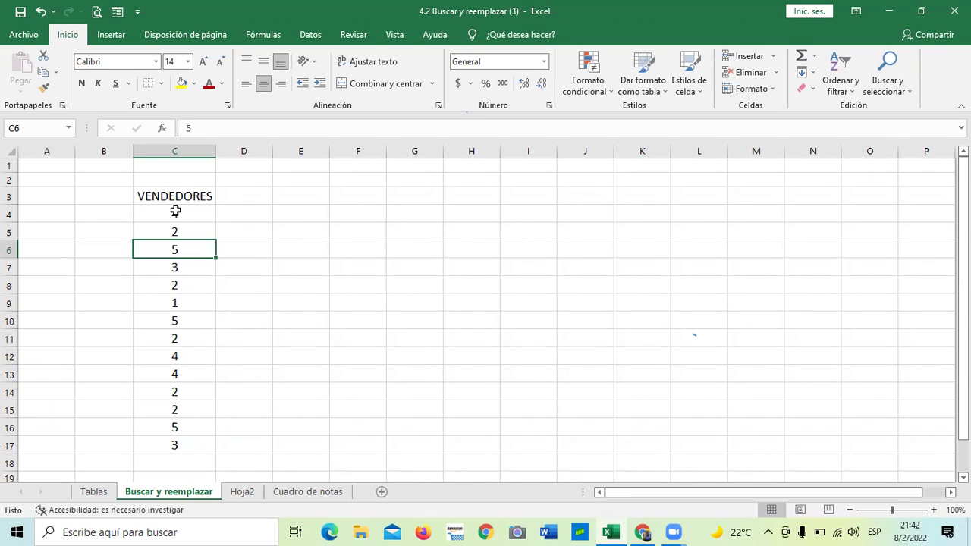
Step: Select cell C10 in the VENDEDORES list and show the Buscar y seleccionar options
{"action": "left_click", "coordinate": [312, 299]}
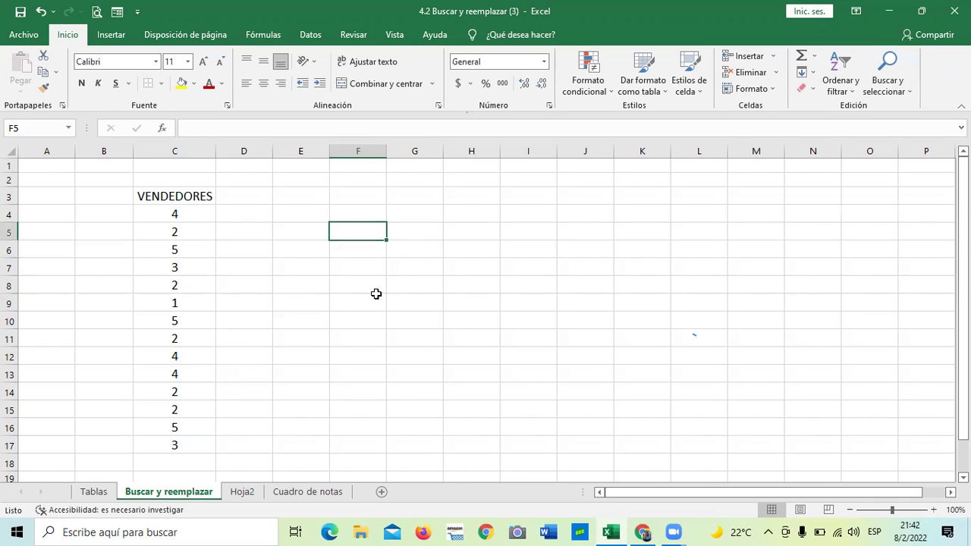
{"action": "left_click", "coordinate": [349, 263]}
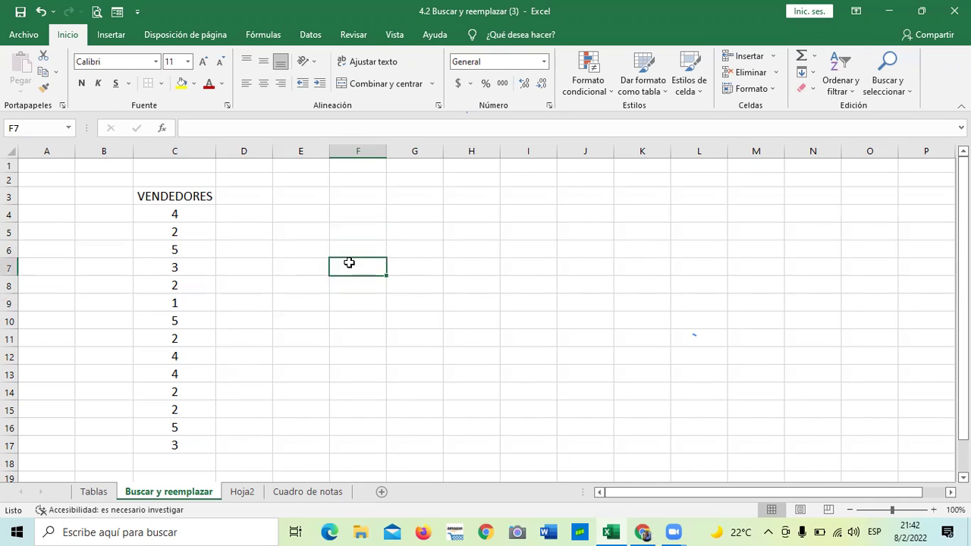
{"action": "left_click", "coordinate": [207, 199]}
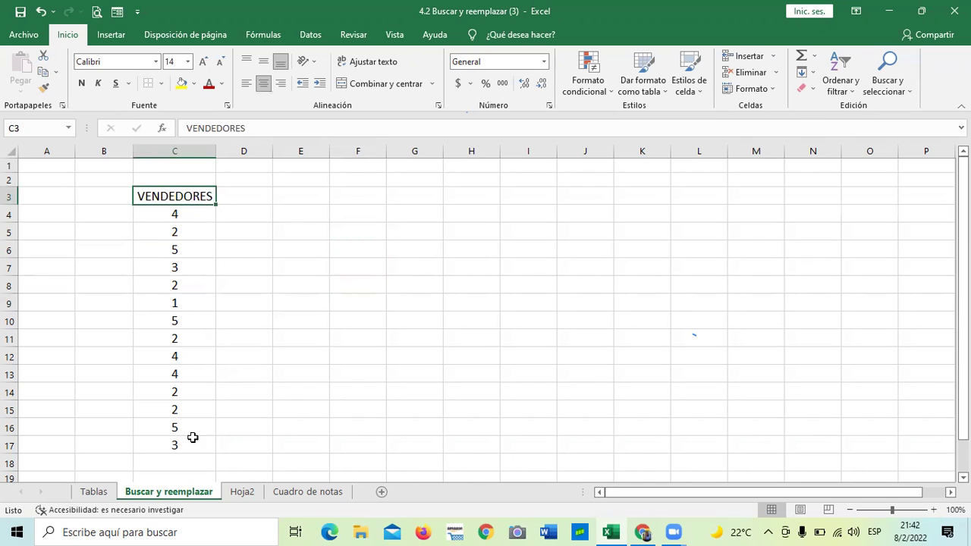
{"action": "left_click", "coordinate": [285, 388]}
{"action": "left_click", "coordinate": [173, 211]}
{"action": "left_click", "coordinate": [189, 313]}
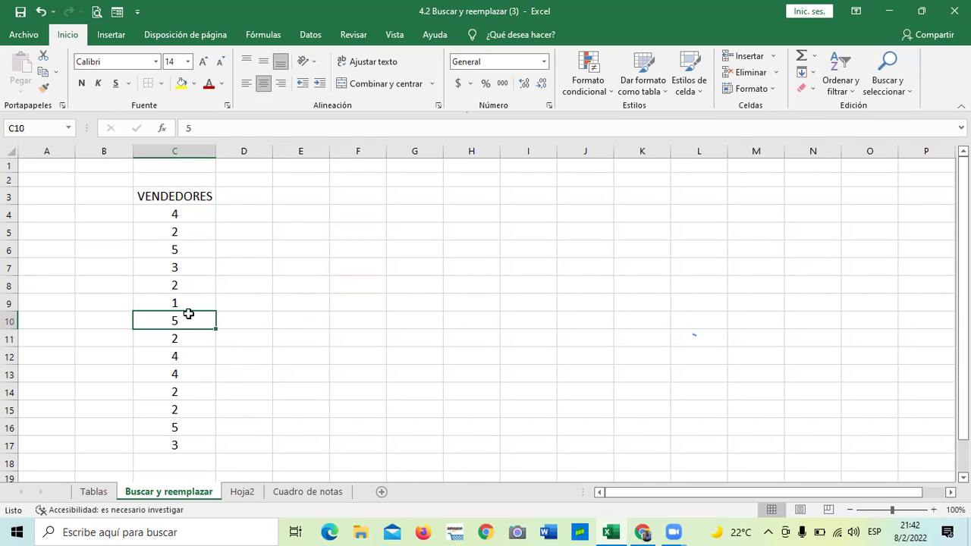
{"action": "left_click", "coordinate": [901, 90]}
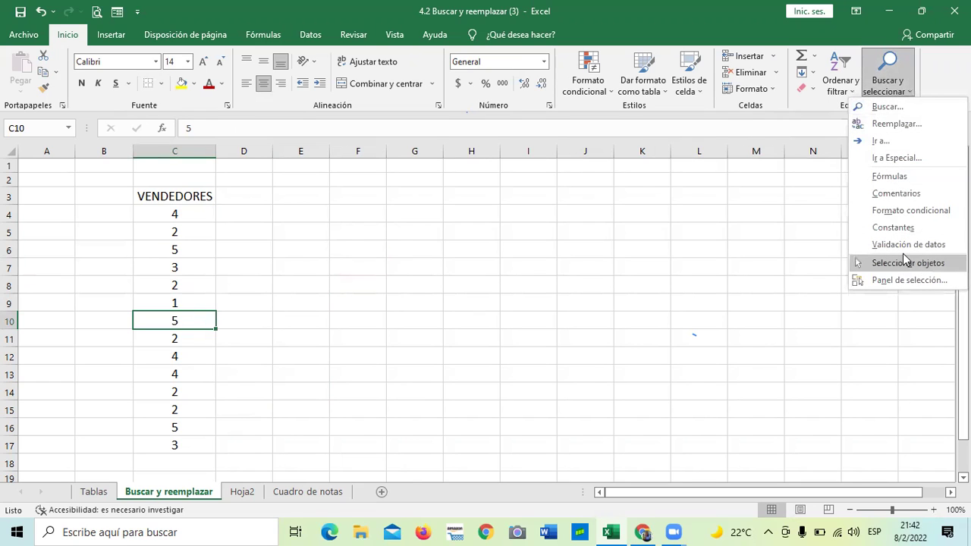
Step: Replace every 1 in the workbook with CARLOS and confirm the 236 replacements
{"action": "left_click", "coordinate": [893, 125]}
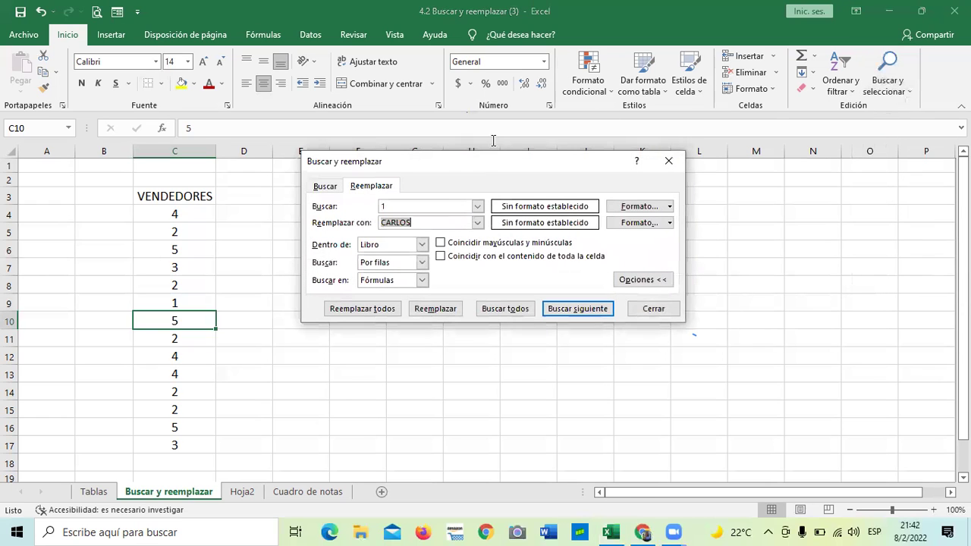
{"action": "left_click_drag", "start_coordinate": [501, 163], "coordinate": [508, 146]}
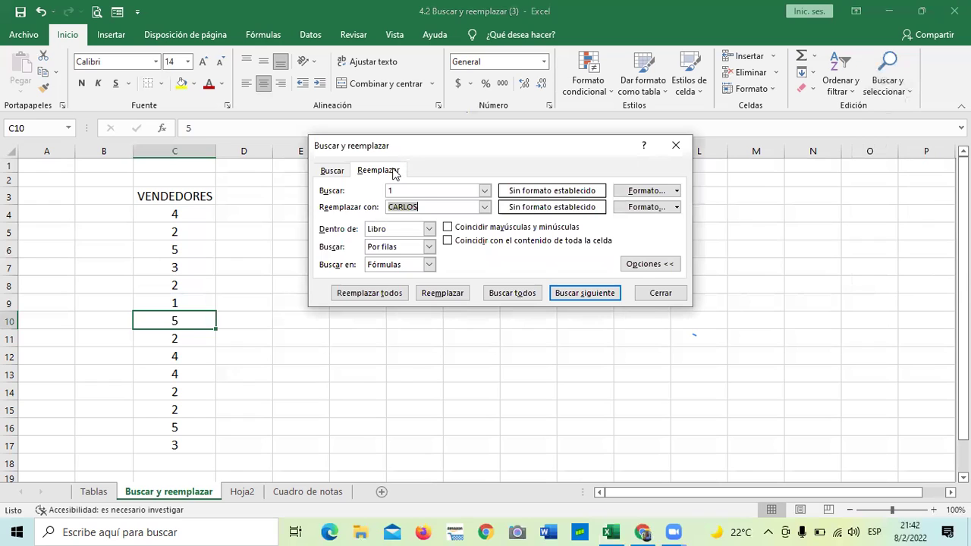
{"action": "left_click", "coordinate": [422, 191]}
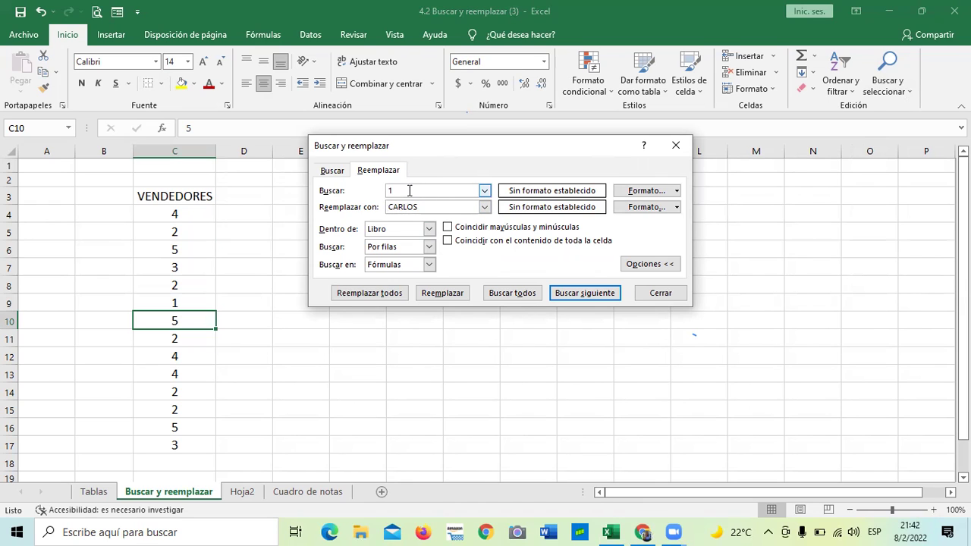
{"action": "left_click", "coordinate": [372, 293]}
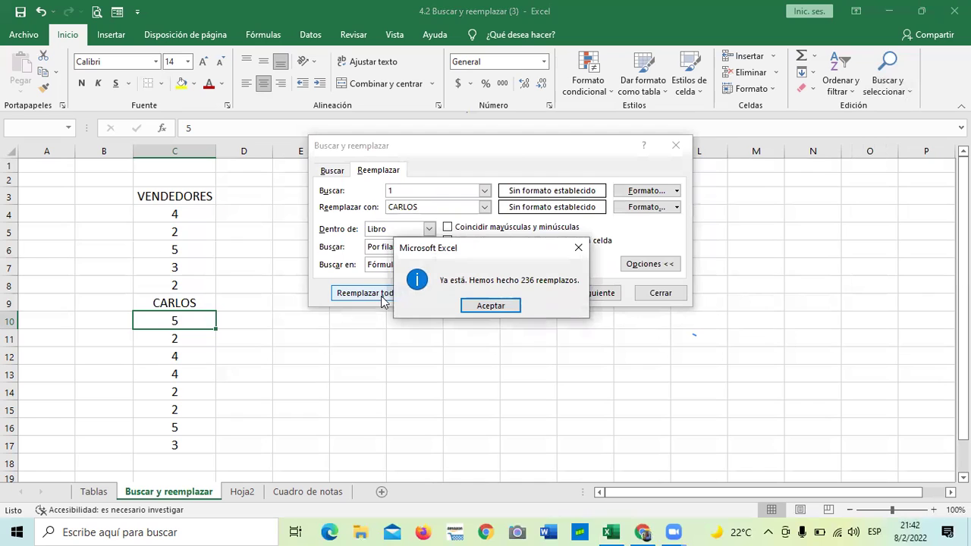
{"action": "left_click", "coordinate": [490, 306]}
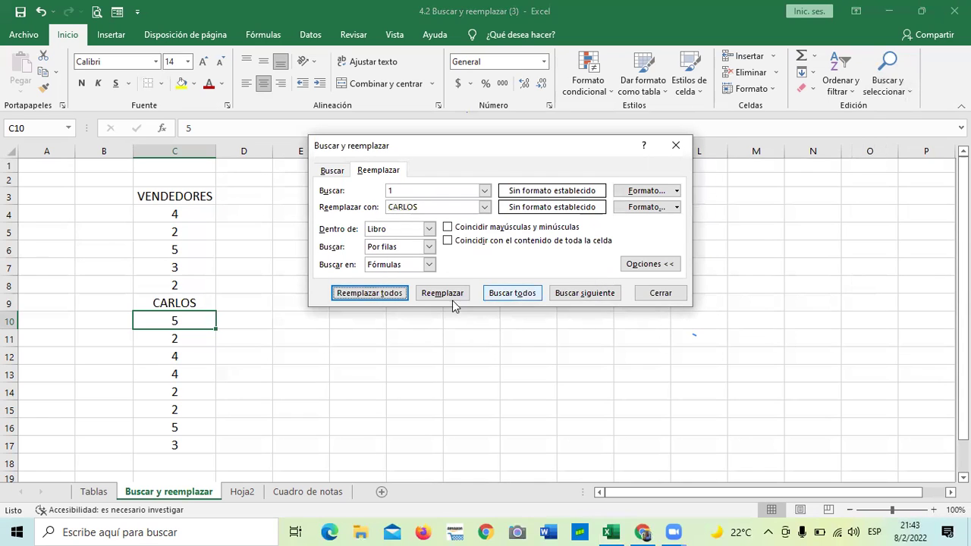
{"action": "left_click", "coordinate": [443, 192]}
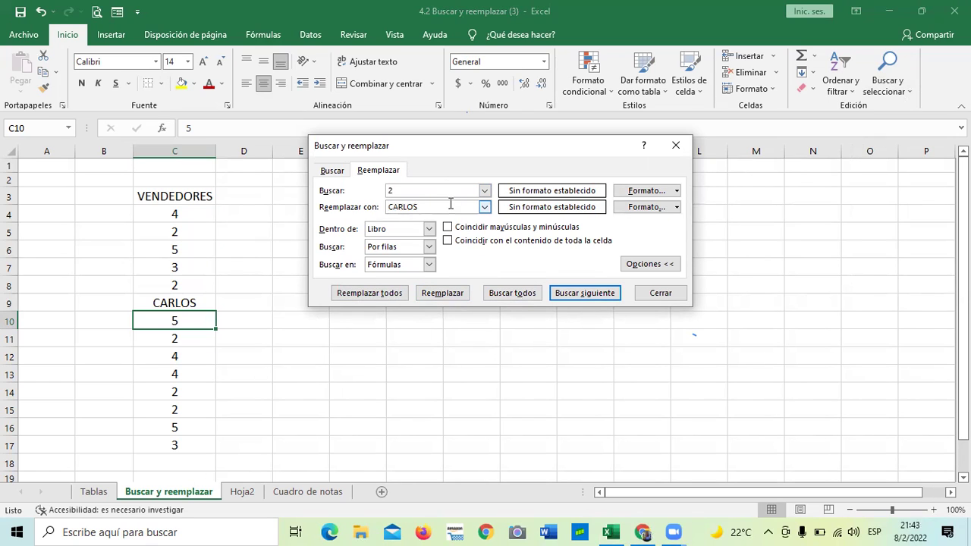
Step: Replace every 2 in the workbook with MARIA and confirm the 96 replacements
{"action": "key", "text": "BackSpace"}
{"action": "key", "text": "BackSpace"}
{"action": "key", "text": "BackSpace"}
{"action": "key", "text": "BackSpace"}
{"action": "key", "text": "BackSpace"}
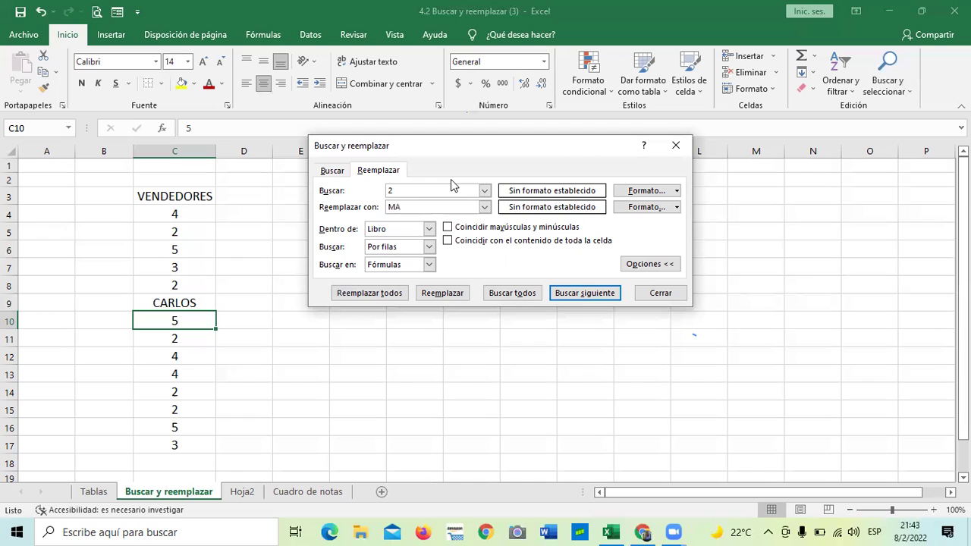
{"action": "left_click", "coordinate": [376, 294]}
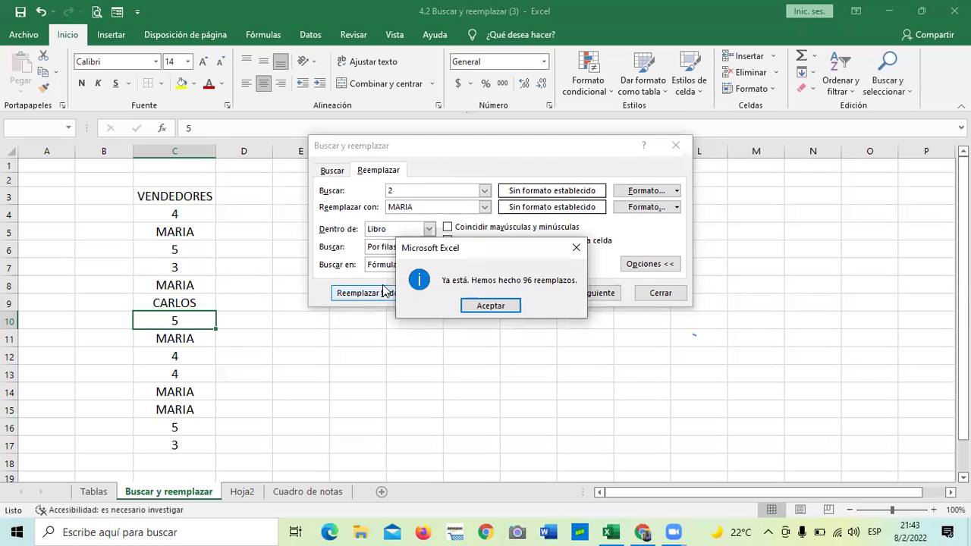
{"action": "left_click", "coordinate": [490, 307]}
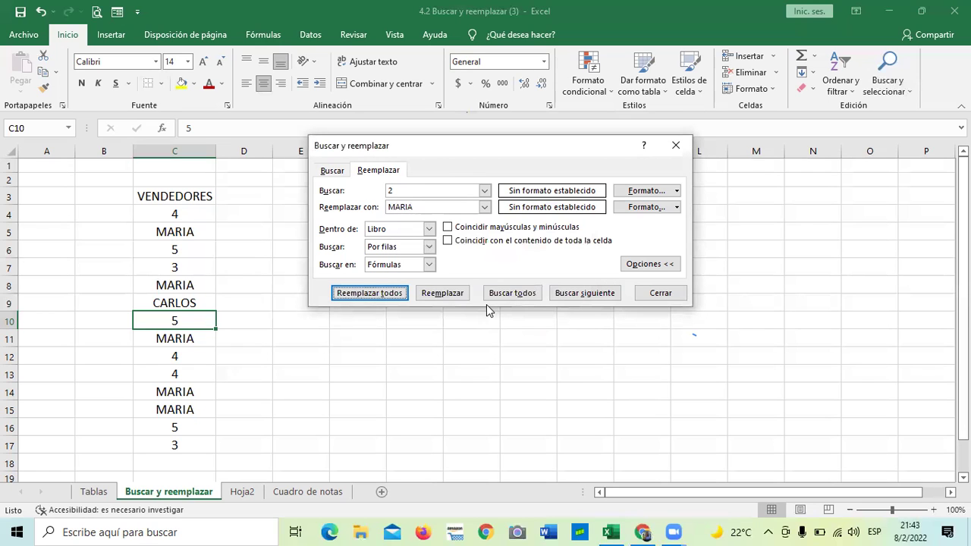
{"action": "scroll", "coordinate": [220, 362], "scroll_direction": "down", "scroll_amount": 4}
{"action": "scroll", "coordinate": [222, 359], "scroll_direction": "up", "scroll_amount": 4}
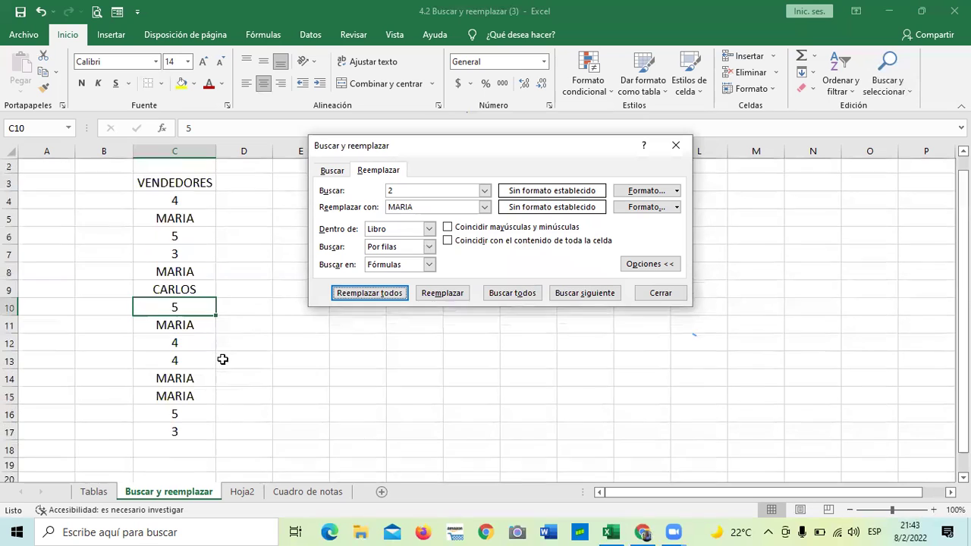
{"action": "scroll", "coordinate": [222, 360], "scroll_direction": "up", "scroll_amount": 1}
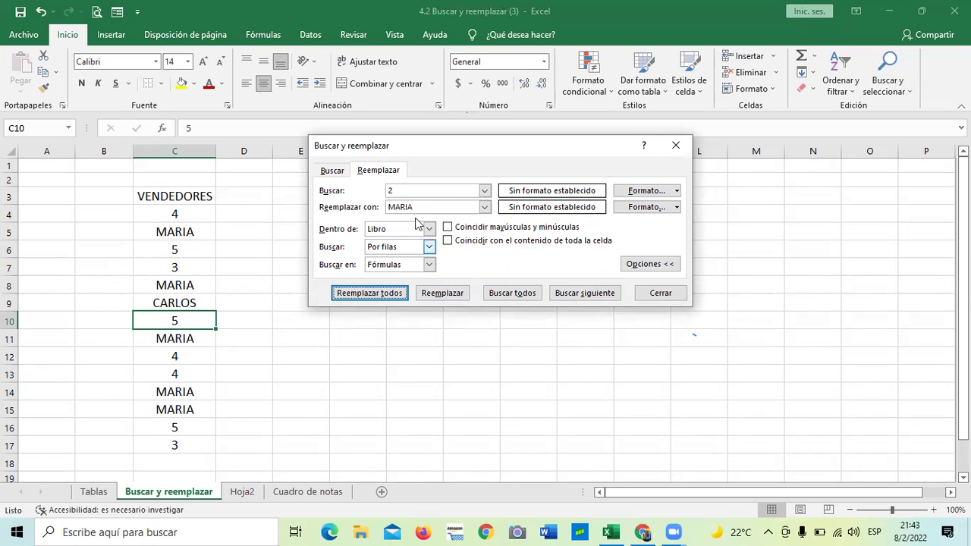
Step: Enter 3 and PEDRO, check the Dentro de scope, then close without replacing
{"action": "left_click", "coordinate": [424, 190]}
{"action": "key", "text": "BackSpace"}
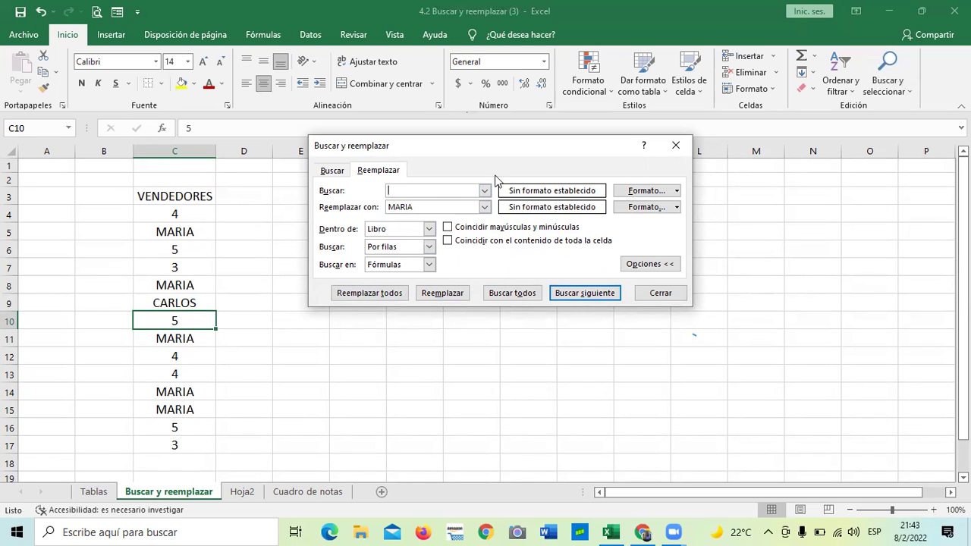
{"action": "left_click", "coordinate": [475, 207]}
{"action": "left_click", "coordinate": [429, 229]}
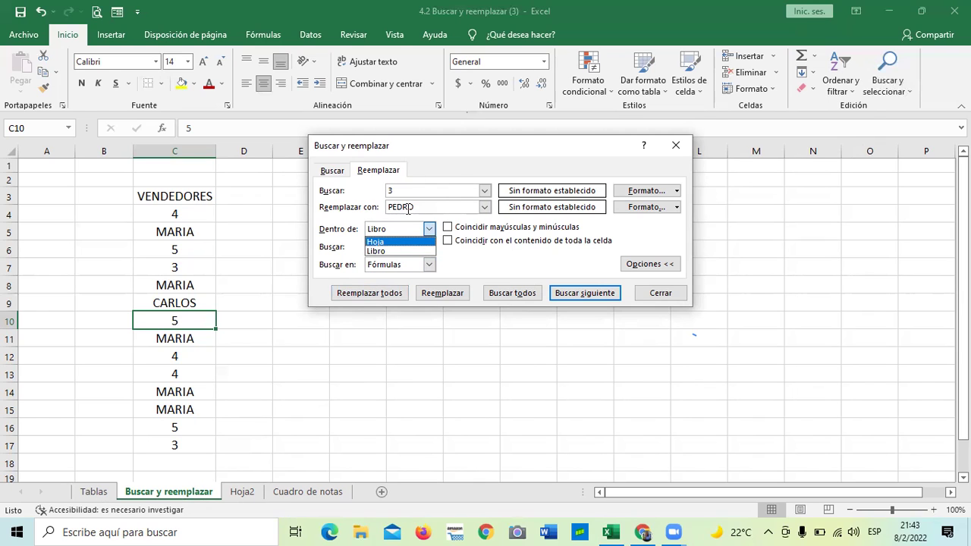
{"action": "left_click", "coordinate": [647, 296]}
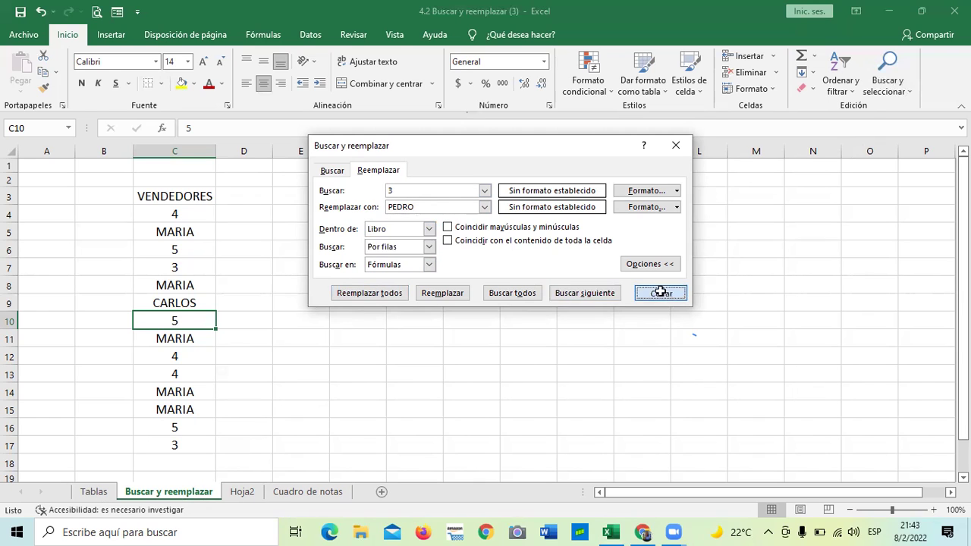
{"action": "left_click", "coordinate": [649, 293]}
{"action": "left_click", "coordinate": [605, 305]}
Step: Inspect the broken formulas in D7, D10 and H11 on the Cuadro de notas sheet
{"action": "left_click", "coordinate": [321, 492]}
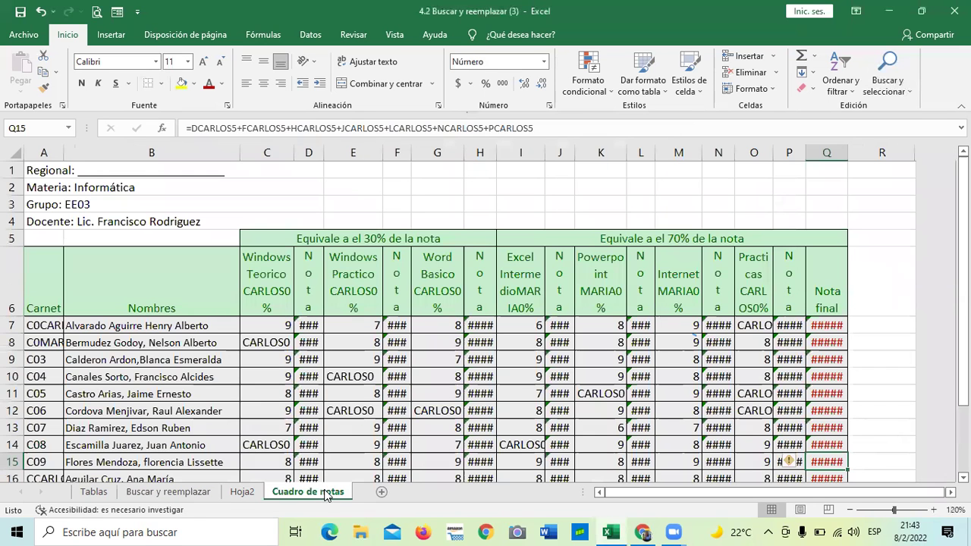
{"action": "scroll", "coordinate": [402, 372], "scroll_direction": "down", "scroll_amount": 1}
{"action": "scroll", "coordinate": [402, 372], "scroll_direction": "down", "scroll_amount": 1}
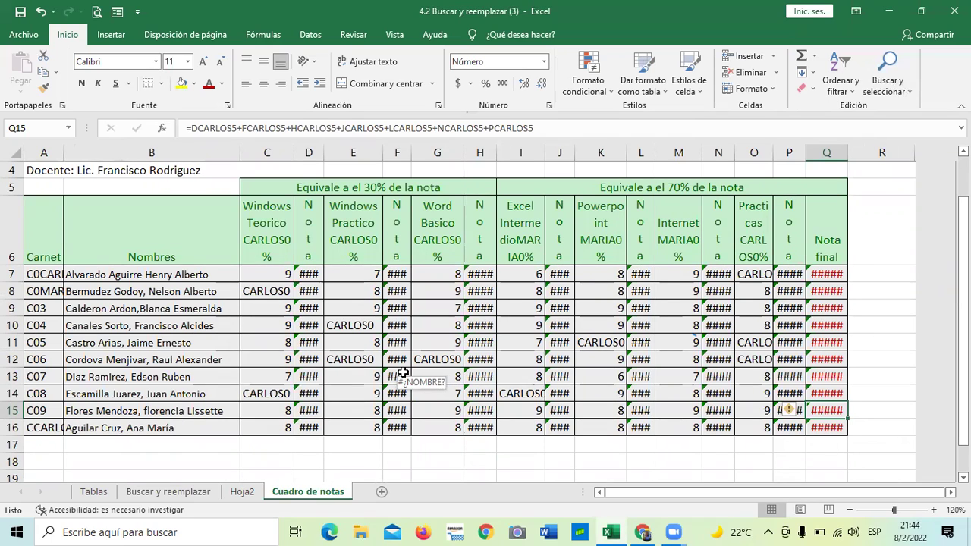
{"action": "left_click", "coordinate": [308, 275]}
{"action": "left_click", "coordinate": [308, 324]}
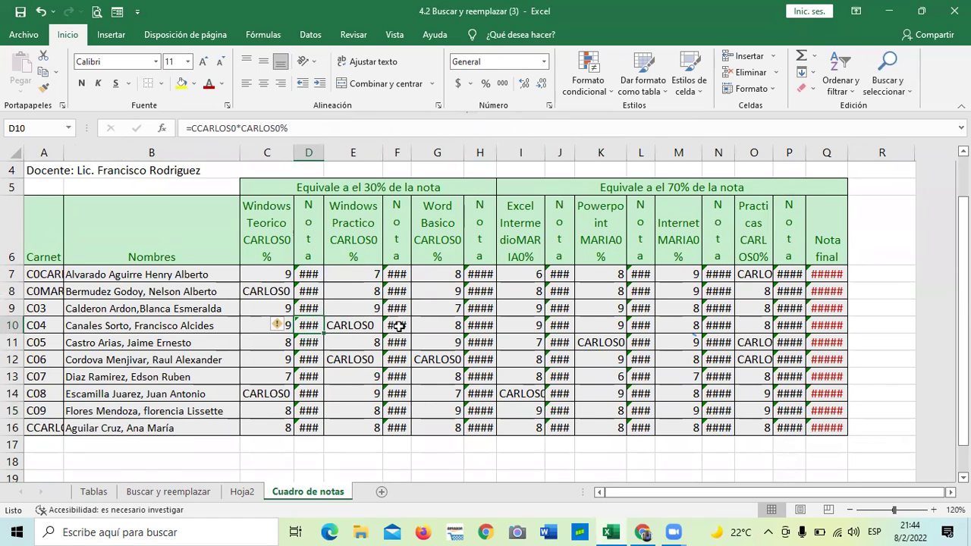
{"action": "left_click", "coordinate": [482, 339]}
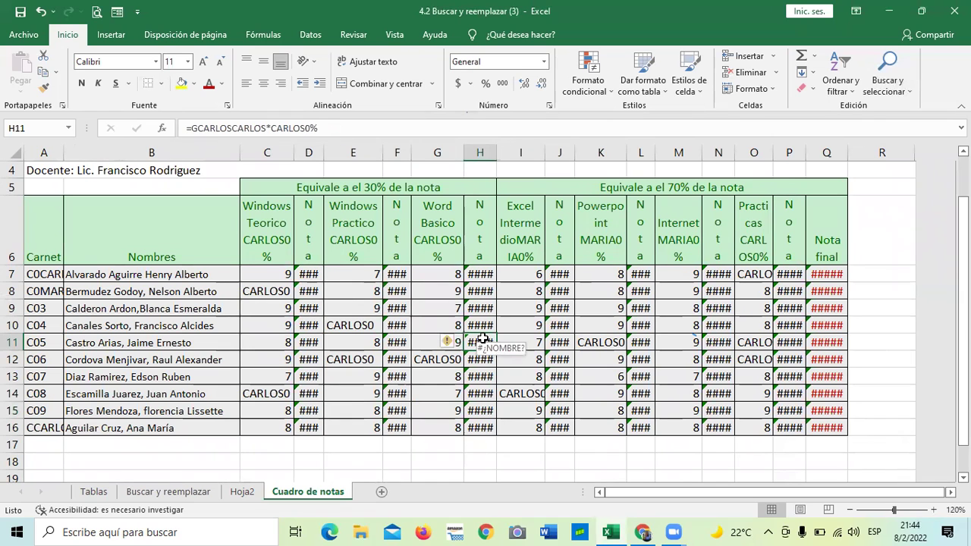
Step: Undo the MARIA and CARLOS replacements and confirm formulas in D8, D14, J12, P11 are restored
{"action": "left_click", "coordinate": [41, 13]}
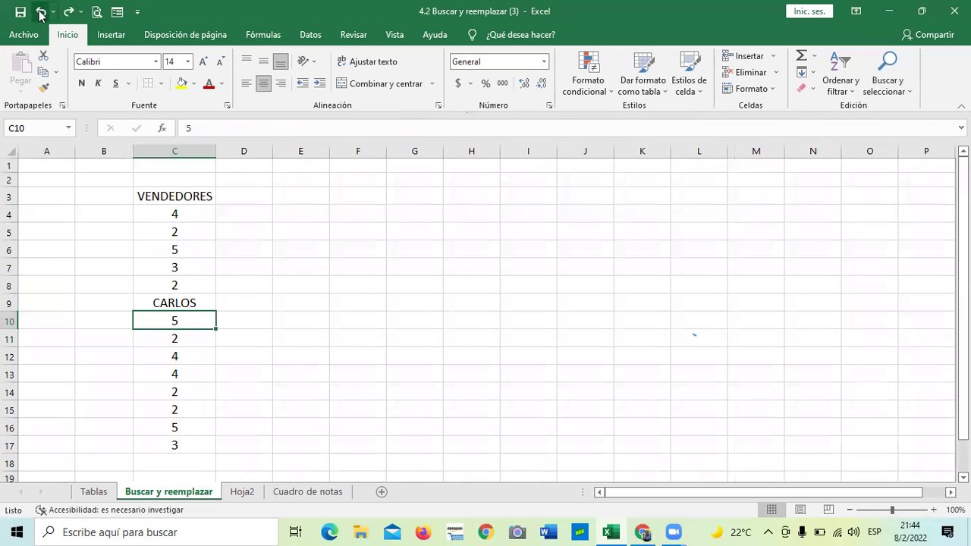
{"action": "left_click", "coordinate": [41, 13]}
{"action": "left_click", "coordinate": [314, 494]}
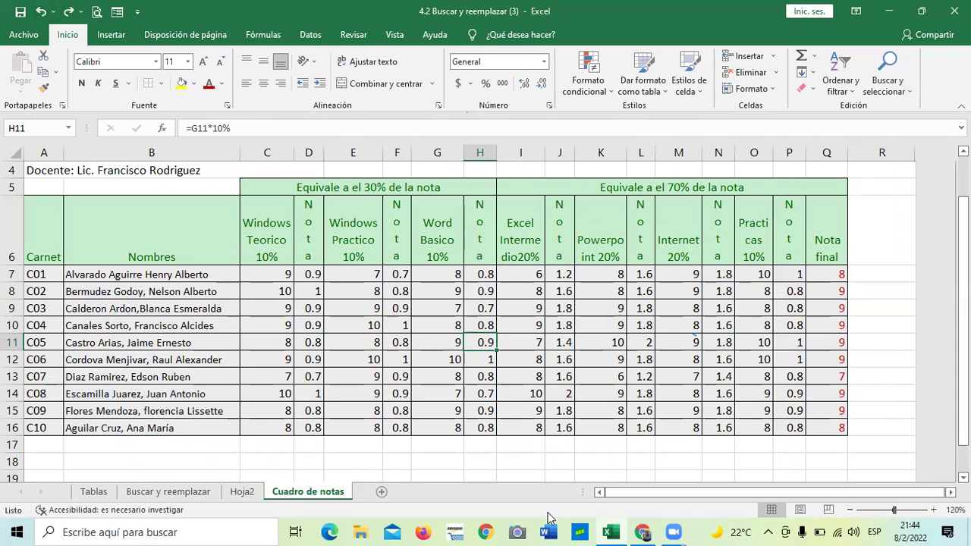
{"action": "left_click", "coordinate": [306, 296]}
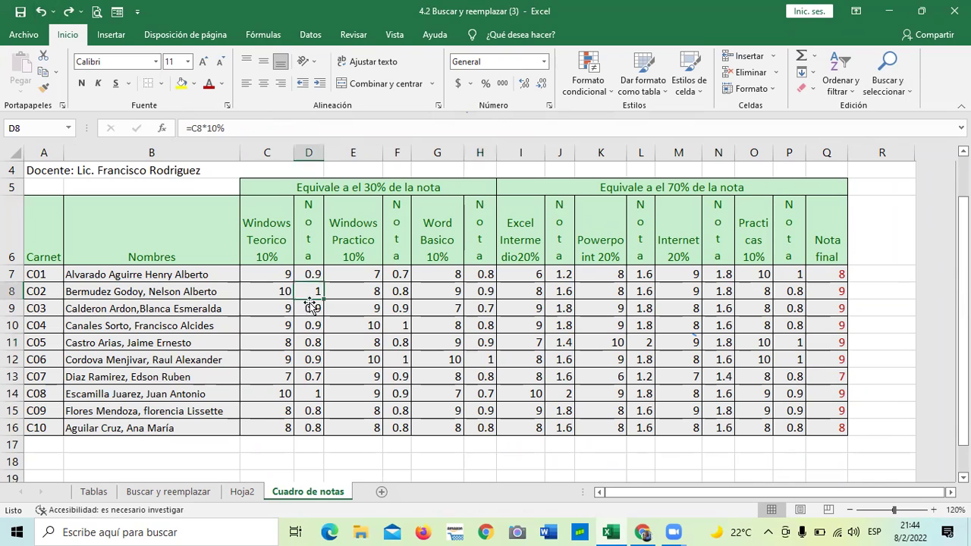
{"action": "left_click", "coordinate": [314, 392]}
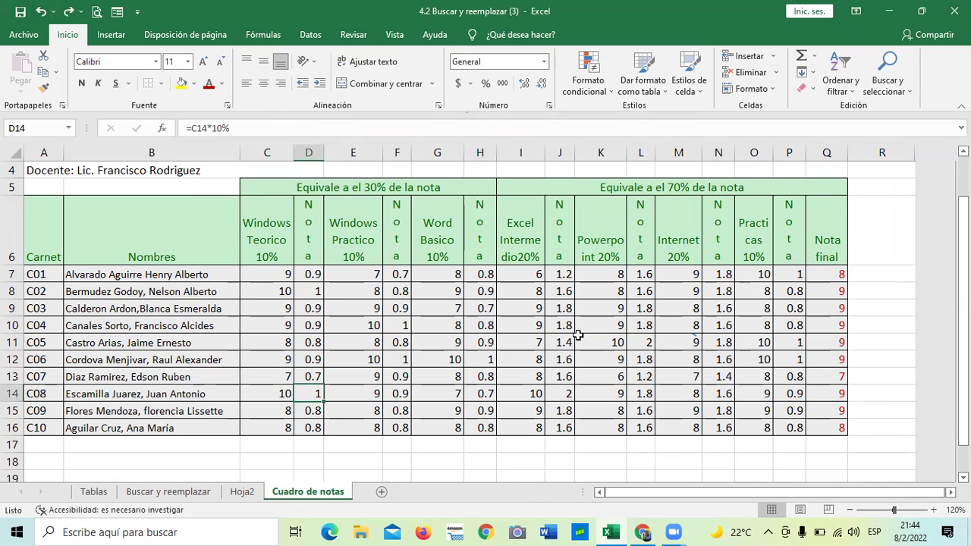
{"action": "left_click", "coordinate": [555, 360]}
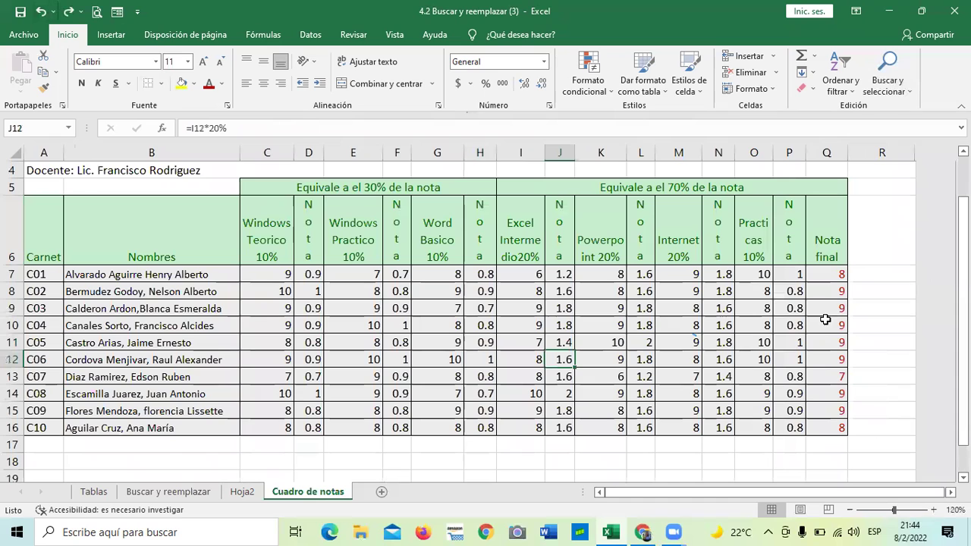
{"action": "left_click", "coordinate": [793, 342]}
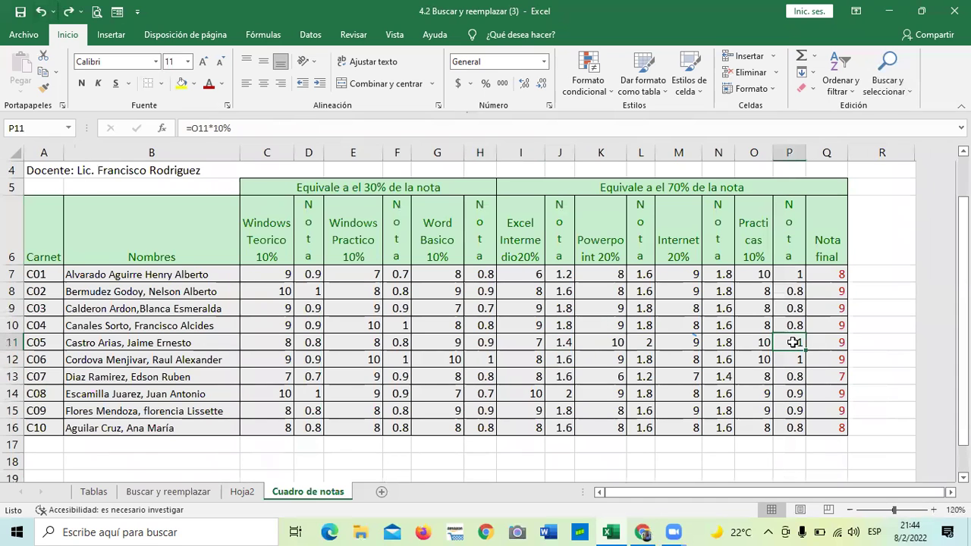
{"action": "left_click", "coordinate": [130, 493]}
{"action": "left_click", "coordinate": [176, 355]}
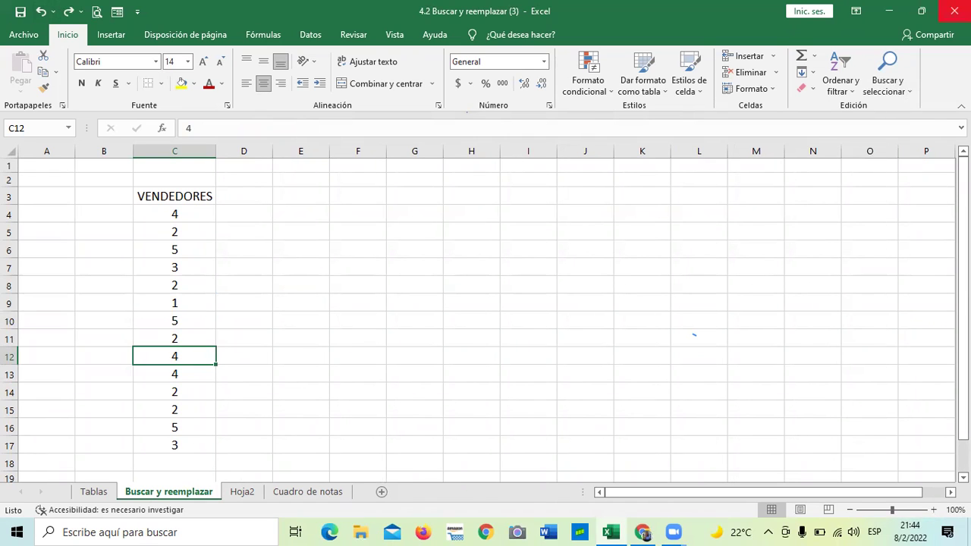
Step: Replace 3 with PEDRO within the current sheet only, making 2 replacements
{"action": "left_click", "coordinate": [909, 93]}
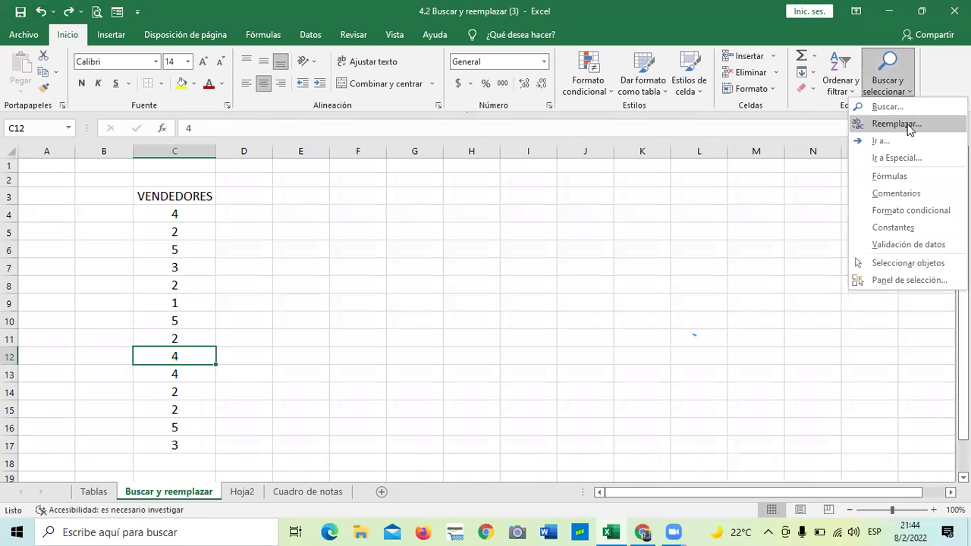
{"action": "left_click", "coordinate": [908, 124]}
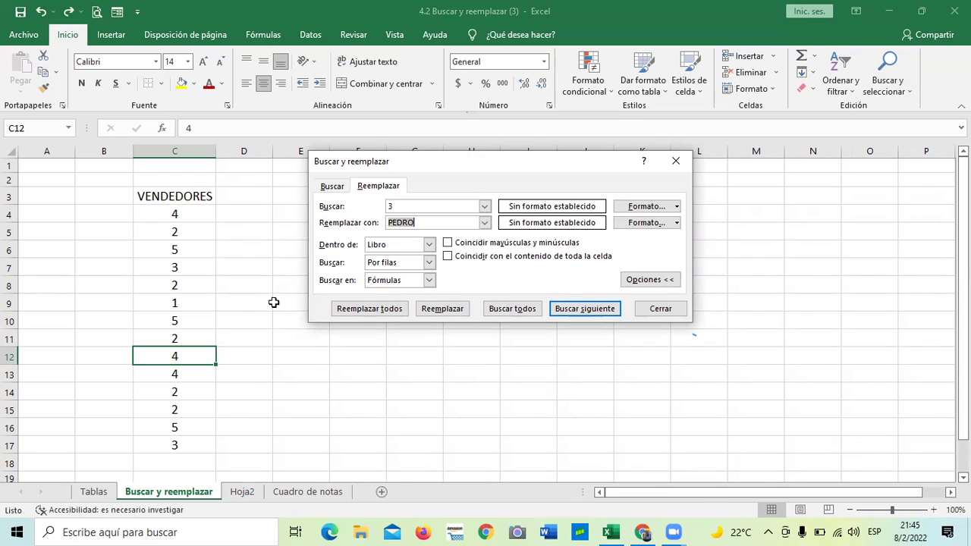
{"action": "left_click", "coordinate": [429, 244]}
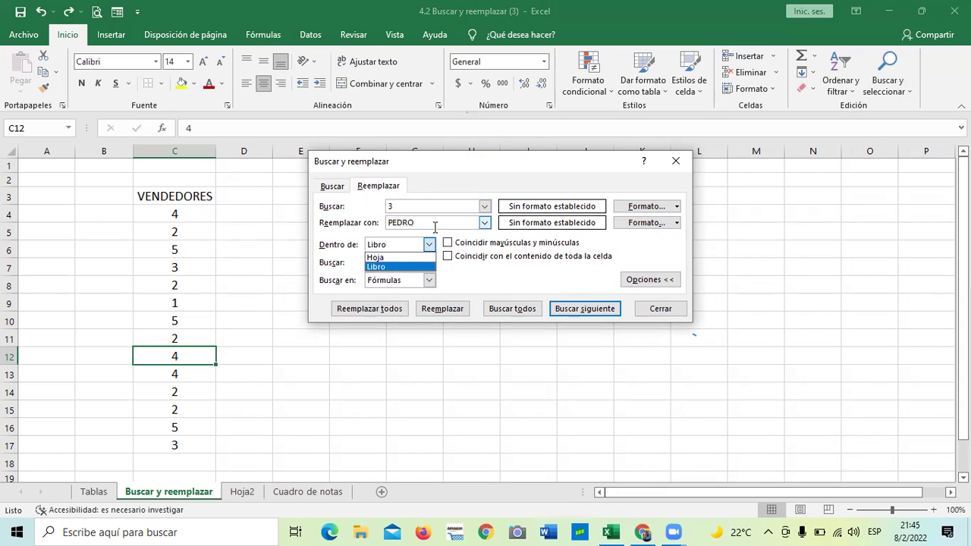
{"action": "left_click", "coordinate": [393, 258]}
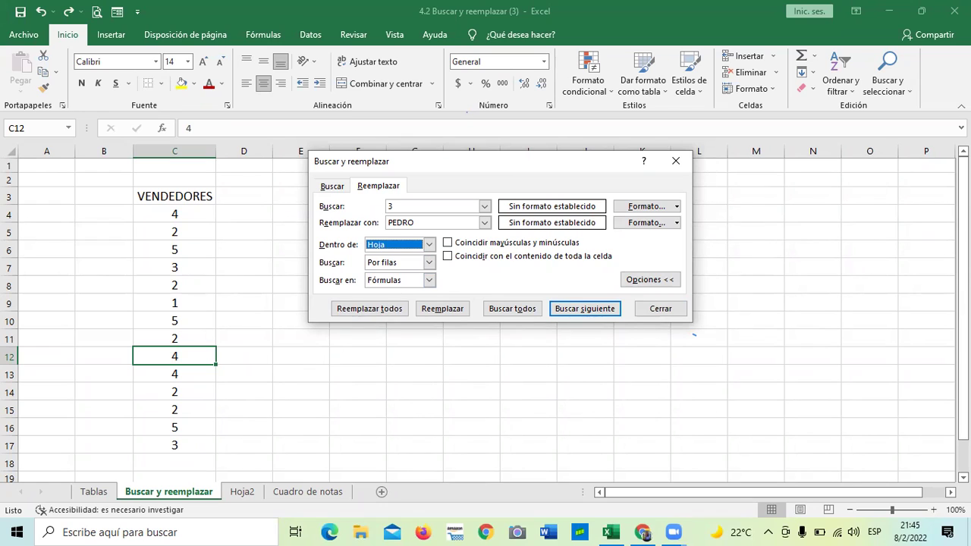
{"action": "left_click", "coordinate": [365, 311]}
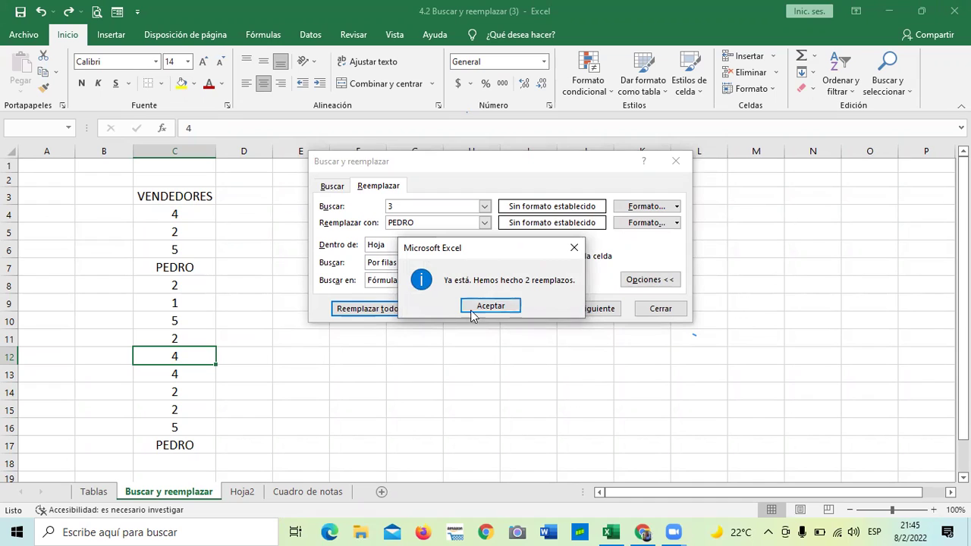
{"action": "left_click", "coordinate": [490, 306]}
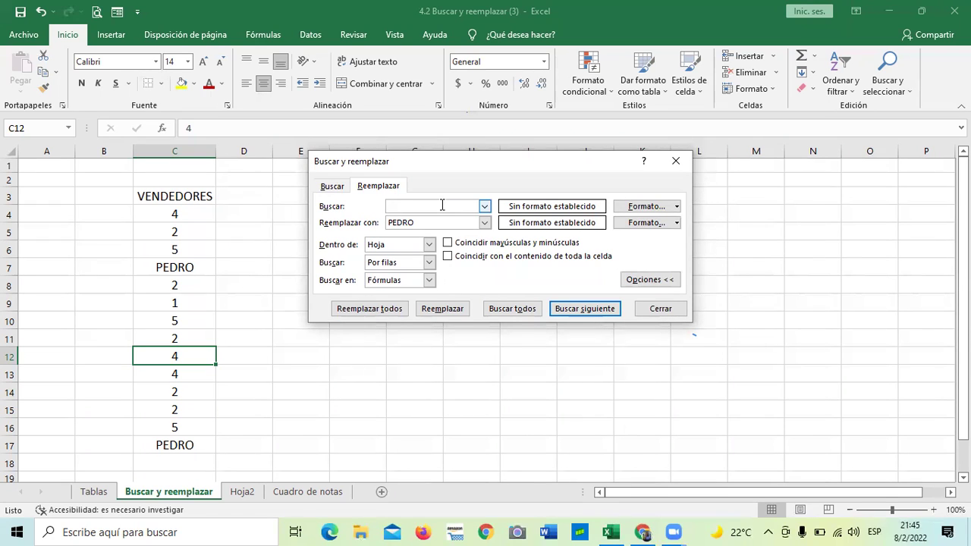
Step: Replace every 1 with JORGE and every 2 with CARLOS
{"action": "left_click", "coordinate": [447, 220]}
{"action": "key", "text": "BackSpace"}
{"action": "key", "text": "BackSpace"}
{"action": "key", "text": "BackSpace"}
{"action": "type", "text": "RGE"}
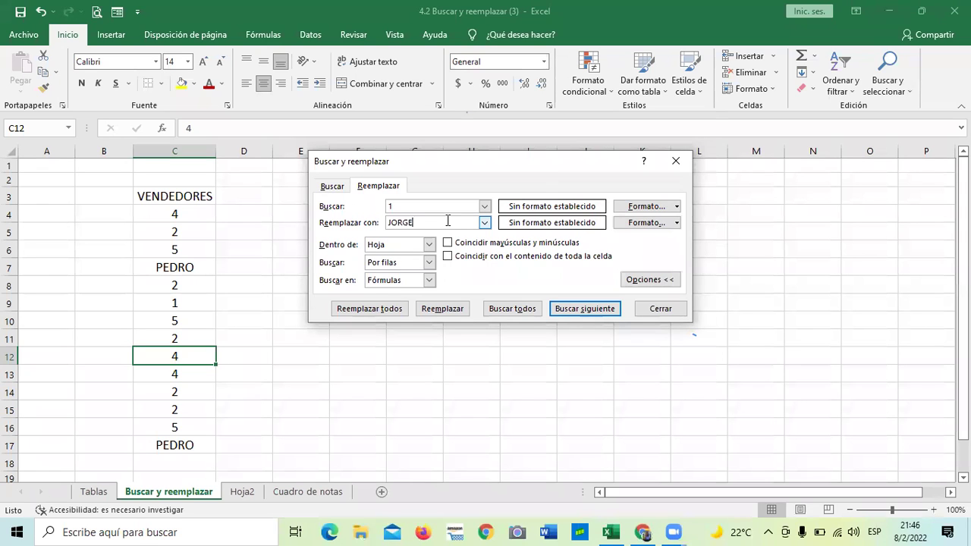
{"action": "left_click", "coordinate": [378, 308]}
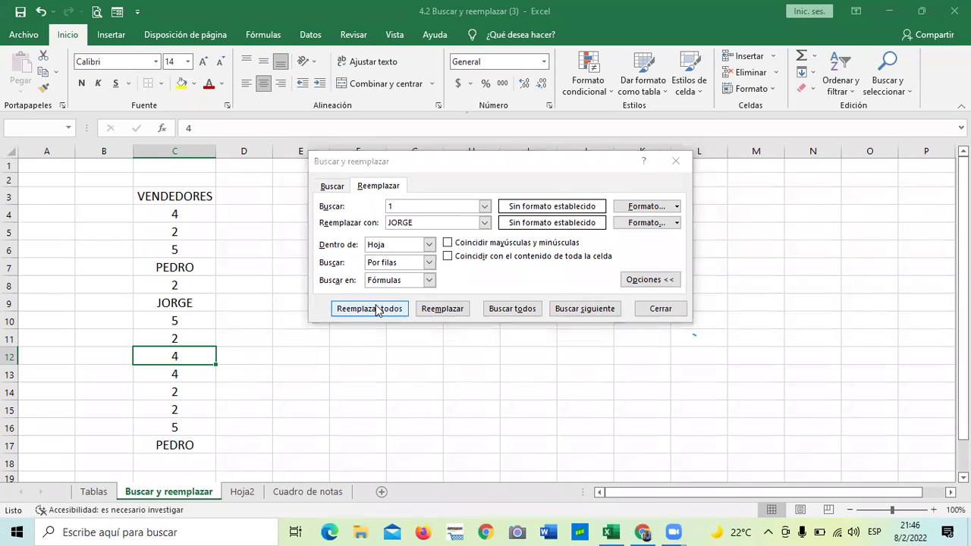
{"action": "left_click", "coordinate": [489, 306]}
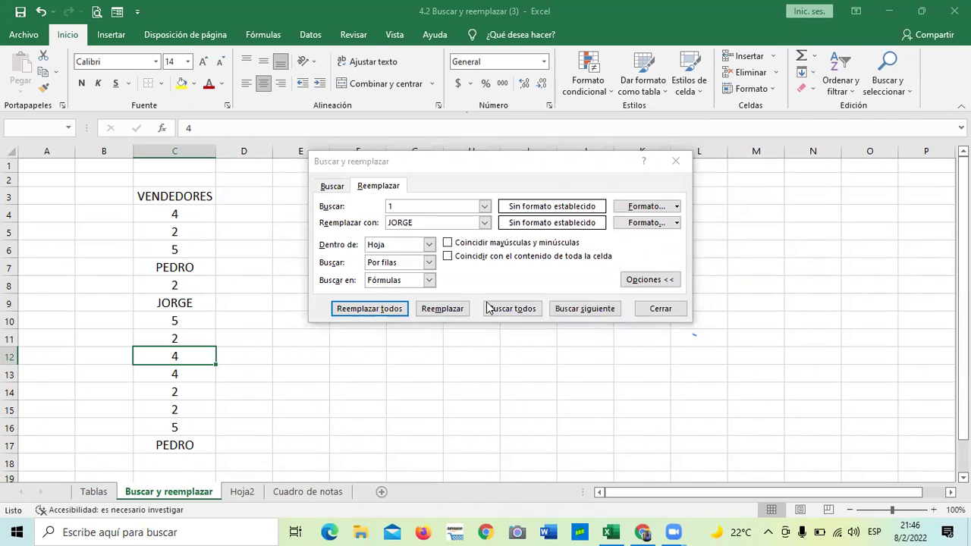
{"action": "left_click", "coordinate": [430, 204]}
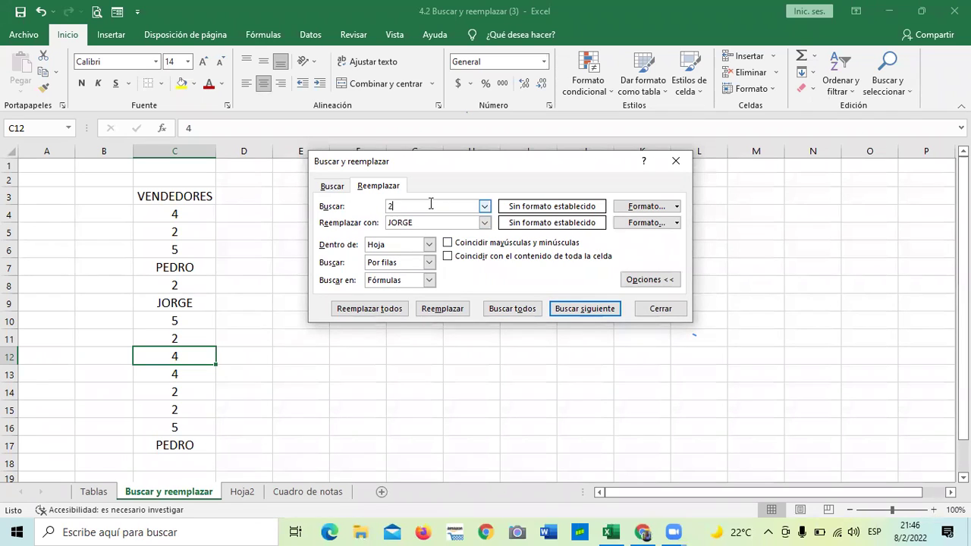
{"action": "left_click", "coordinate": [435, 222]}
{"action": "key", "text": "BackSpace"}
{"action": "key", "text": "BackSpace"}
{"action": "key", "text": "BackSpace"}
{"action": "key", "text": "BackSpace"}
{"action": "type", "text": "CARLOS"}
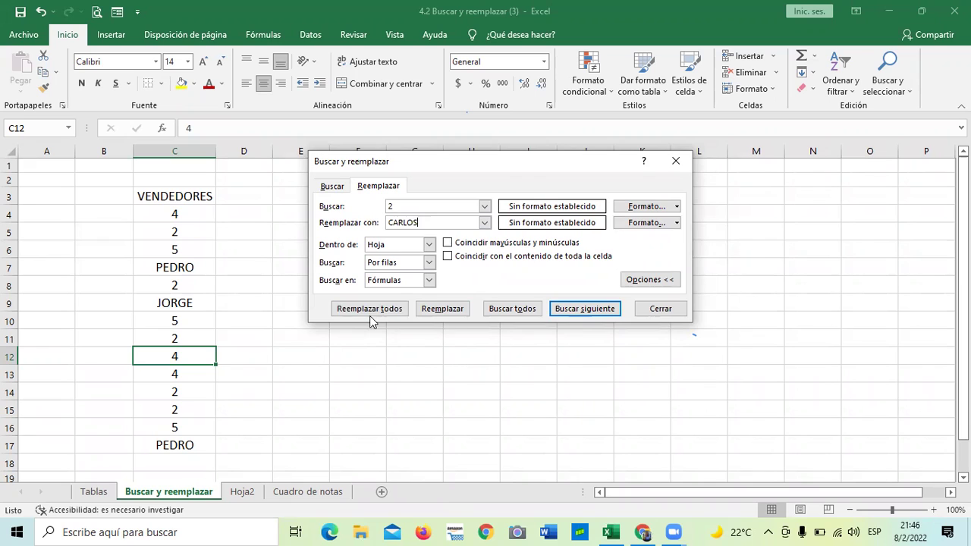
{"action": "left_click", "coordinate": [375, 308]}
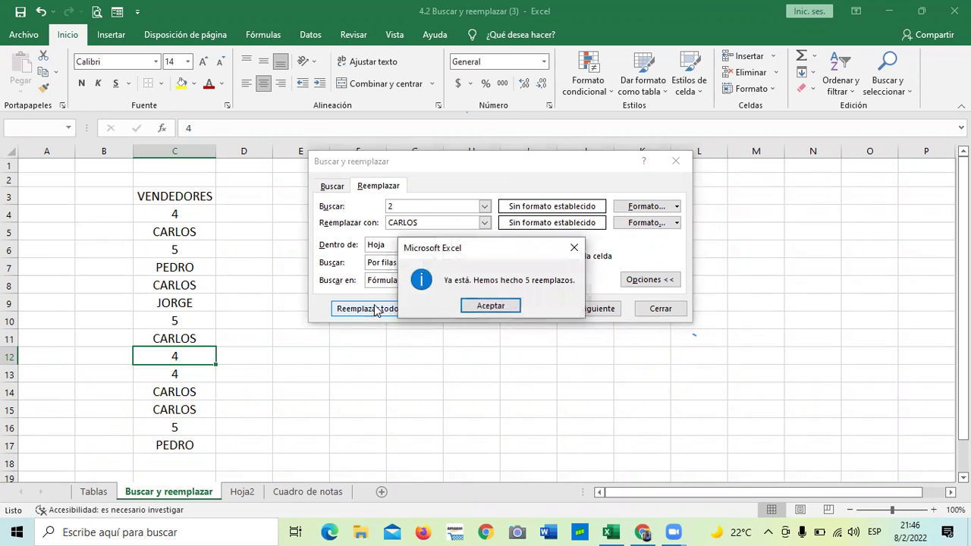
{"action": "left_click", "coordinate": [491, 305]}
Step: Replace every 4 with ANDREA and every 5 with LUIS, then close the replace window
{"action": "left_click", "coordinate": [439, 203]}
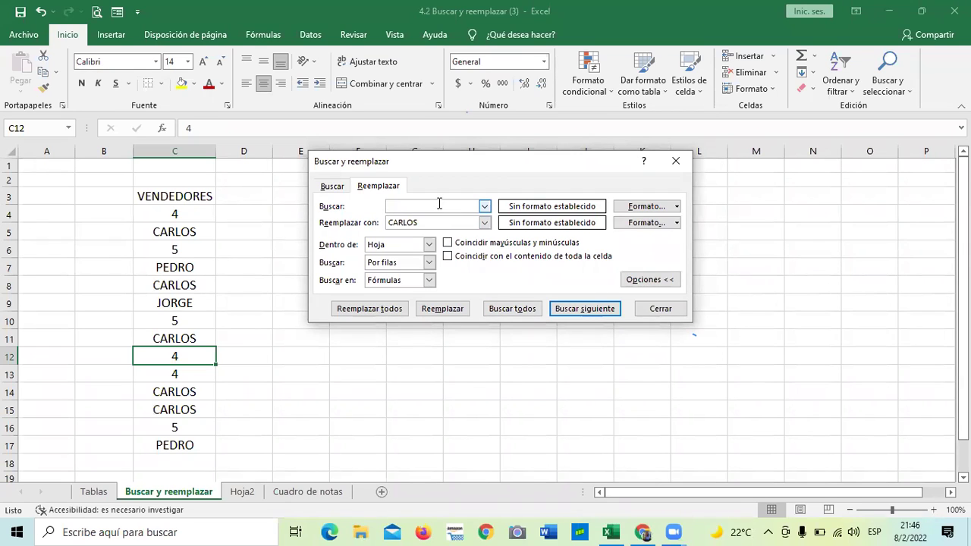
{"action": "type", "text": "4"}
{"action": "left_click", "coordinate": [438, 219]}
{"action": "type", "text": "CARLO"}
{"action": "key", "text": "BackSpace"}
{"action": "key", "text": "BackSpace"}
{"action": "key", "text": "BackSpace"}
{"action": "key", "text": "BackSpace"}
{"action": "key", "text": "BackSpace"}
{"action": "type", "text": "ANDREA"}
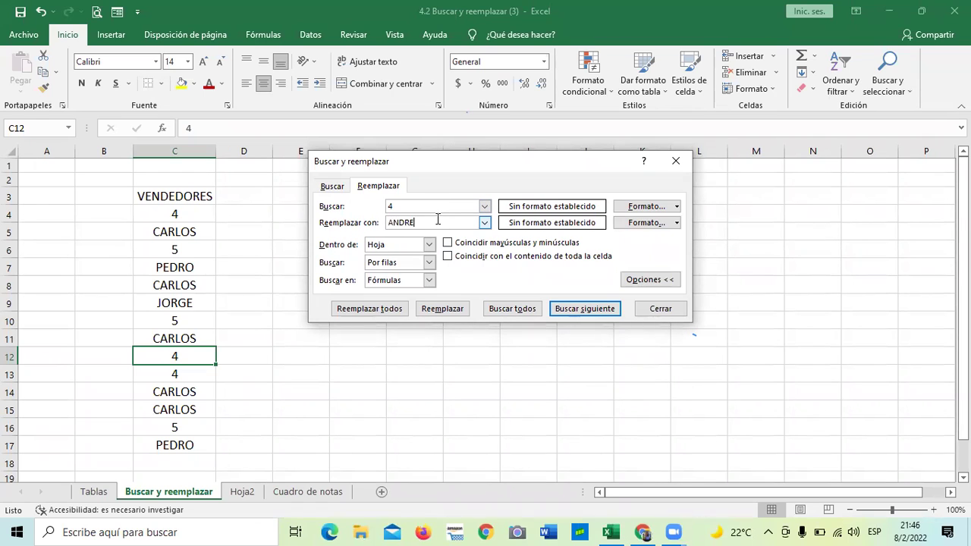
{"action": "left_click", "coordinate": [391, 305]}
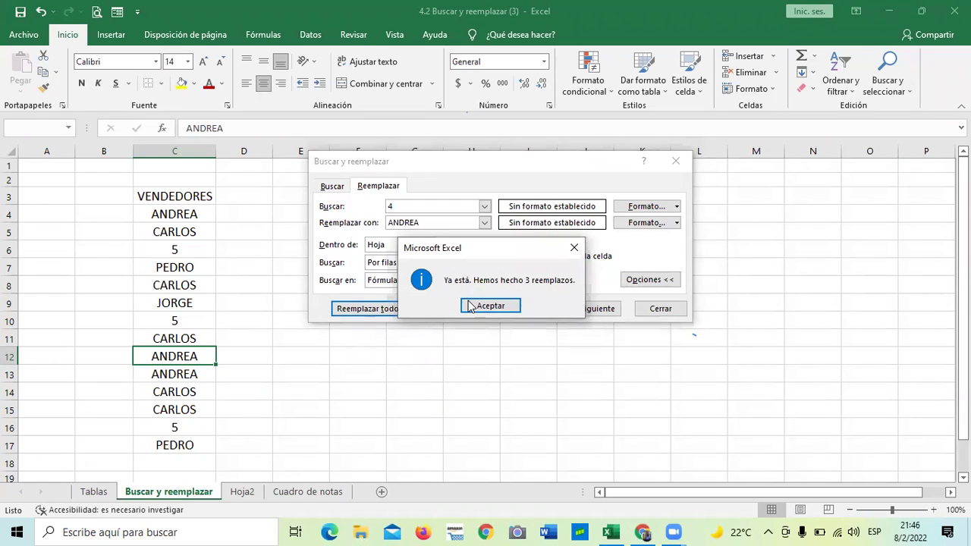
{"action": "left_click", "coordinate": [483, 307]}
{"action": "left_click", "coordinate": [426, 209]}
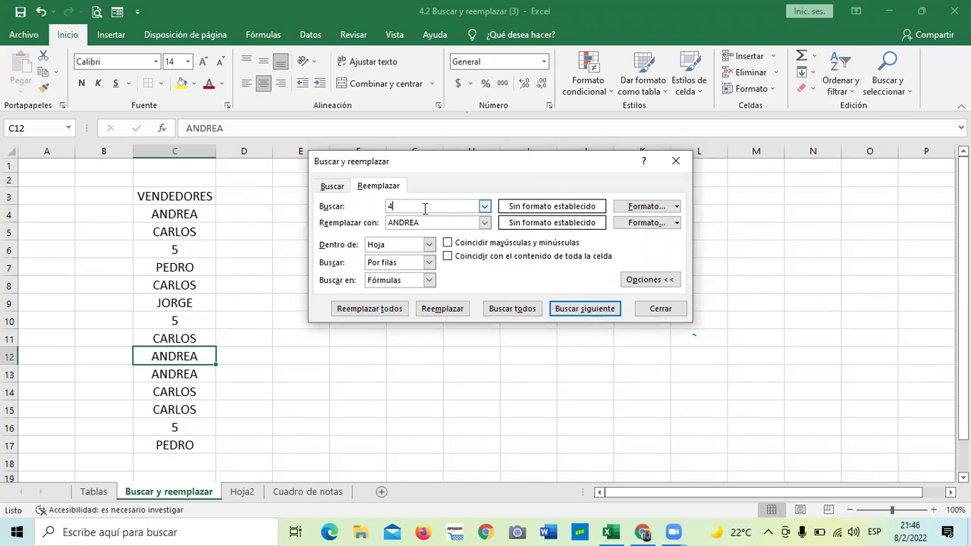
{"action": "type", "text": "5"}
{"action": "left_click", "coordinate": [427, 220]}
{"action": "key", "text": "BackSpace"}
{"action": "key", "text": "BackSpace"}
{"action": "key", "text": "BackSpace"}
{"action": "key", "text": "BackSpace"}
{"action": "key", "text": "BackSpace"}
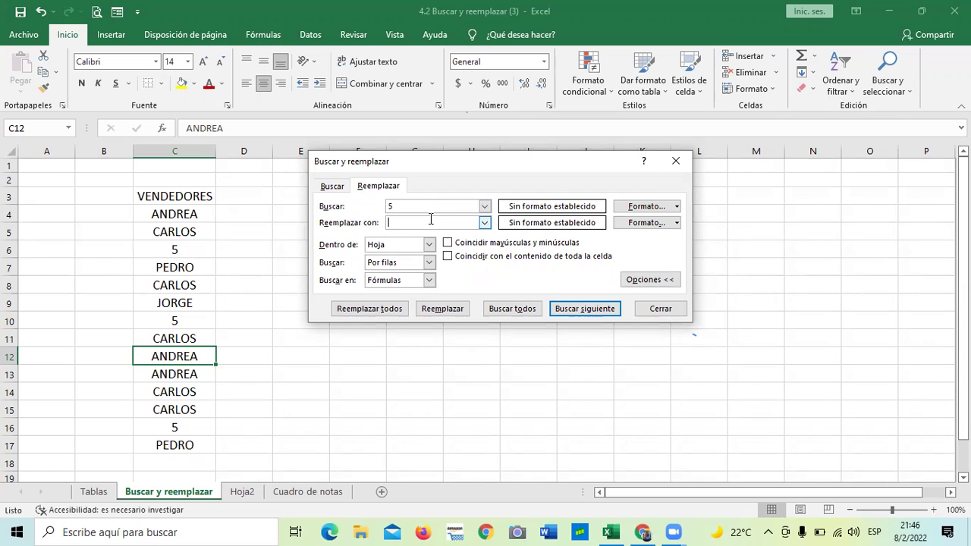
{"action": "left_click", "coordinate": [368, 308]}
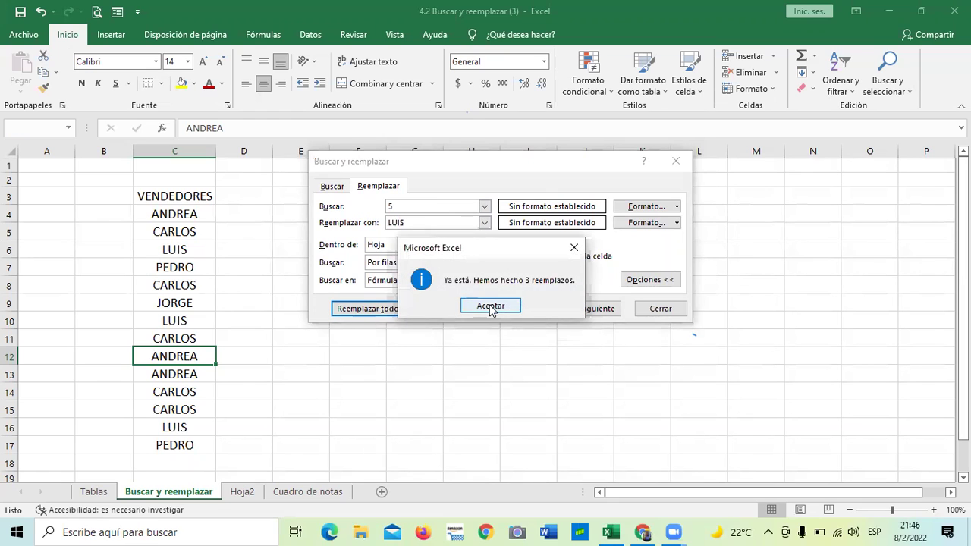
{"action": "left_click", "coordinate": [490, 306]}
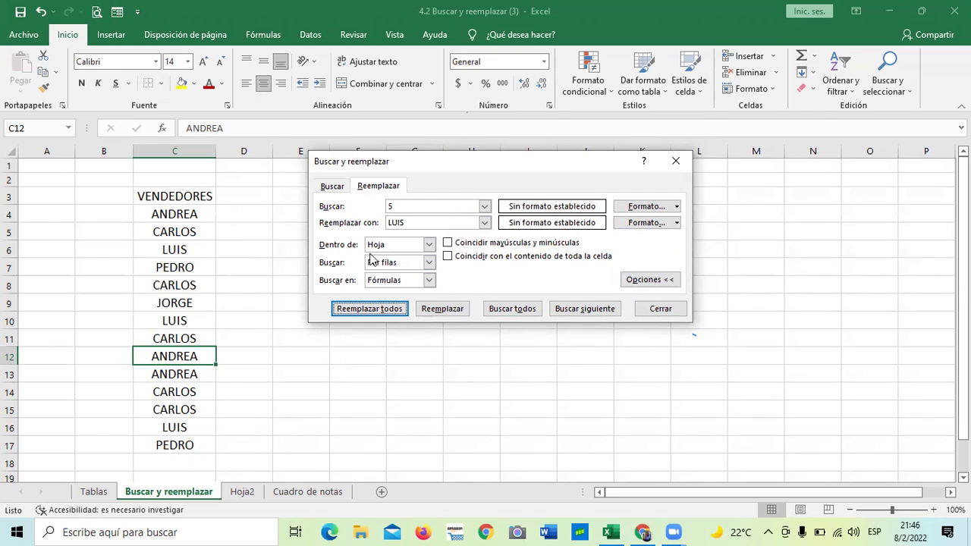
{"action": "left_click", "coordinate": [657, 308]}
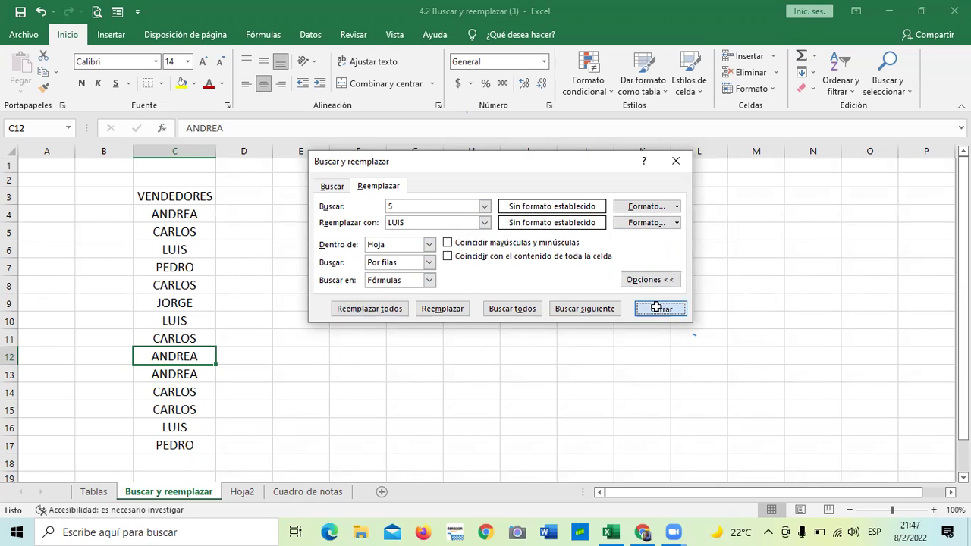
{"action": "left_click", "coordinate": [552, 306]}
Step: Select the names in C4:C17 to review them, then deselect
{"action": "left_click_drag", "start_coordinate": [166, 216], "coordinate": [163, 446]}
{"action": "left_click", "coordinate": [357, 320]}
{"action": "left_click_drag", "start_coordinate": [189, 213], "coordinate": [175, 446]}
{"action": "left_click", "coordinate": [359, 344]}
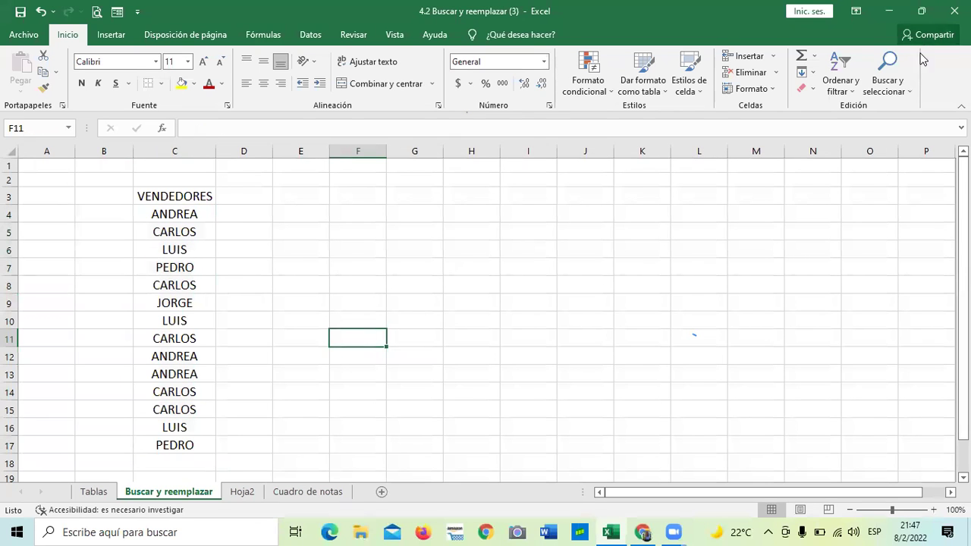
Step: Reopen and close the replace window, then switch to the Cuadro de notas sheet
{"action": "left_click", "coordinate": [909, 94]}
{"action": "left_click", "coordinate": [897, 123]}
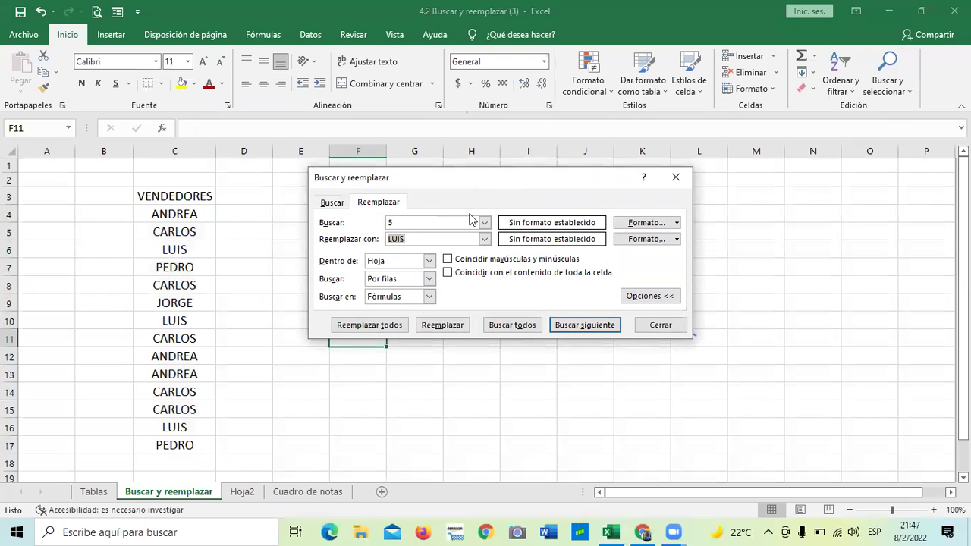
{"action": "left_click_drag", "start_coordinate": [479, 183], "coordinate": [455, 148]}
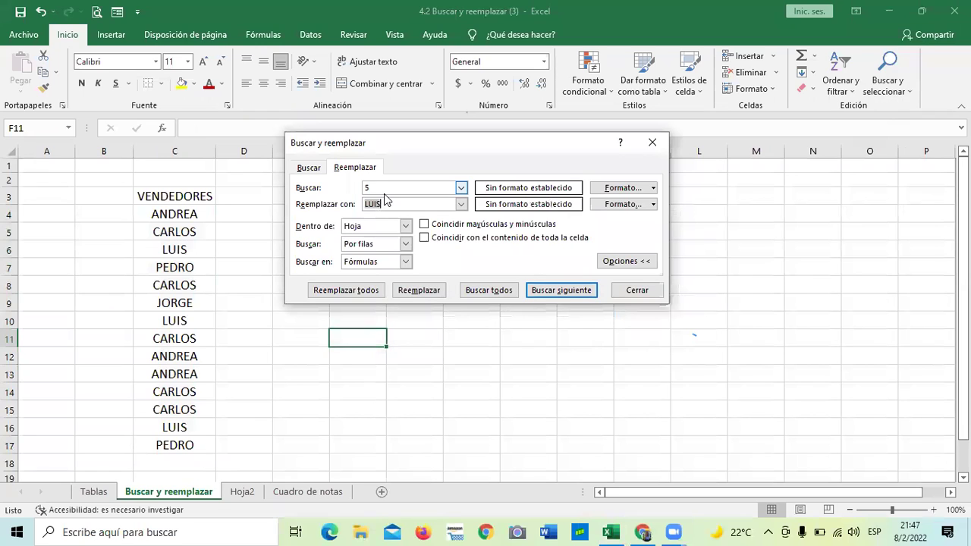
{"action": "left_click", "coordinate": [438, 183]}
{"action": "left_click", "coordinate": [418, 203]}
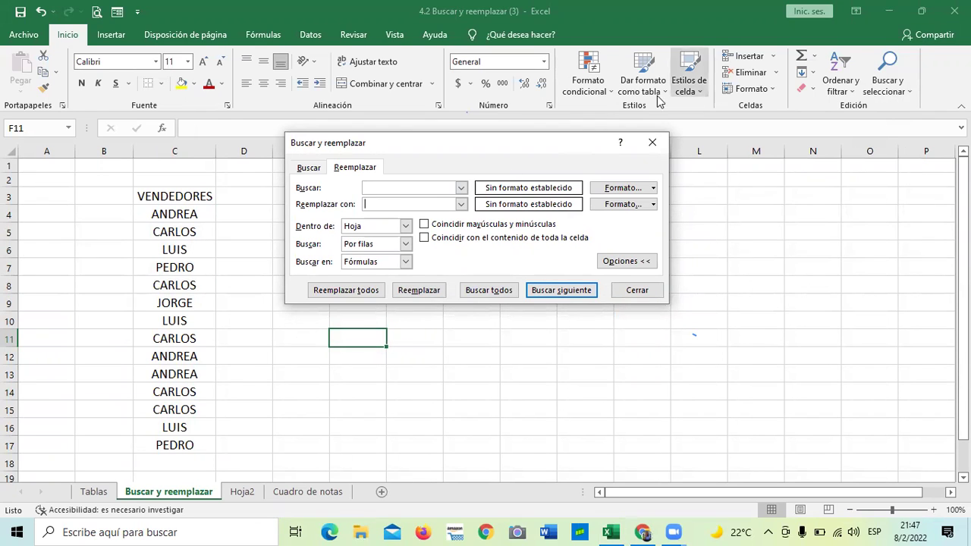
{"action": "left_click", "coordinate": [630, 290]}
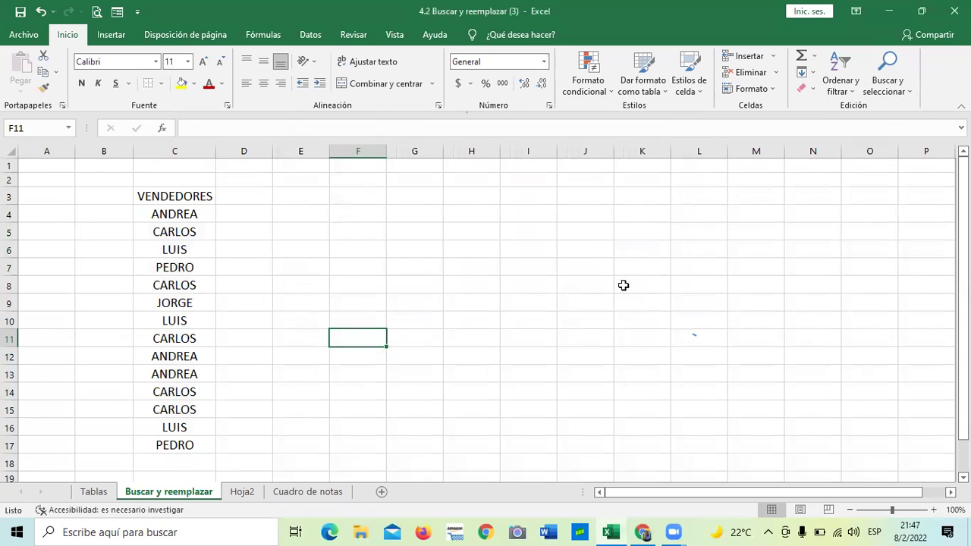
{"action": "left_click_drag", "start_coordinate": [611, 284], "coordinate": [607, 303]}
{"action": "left_click", "coordinate": [327, 493]}
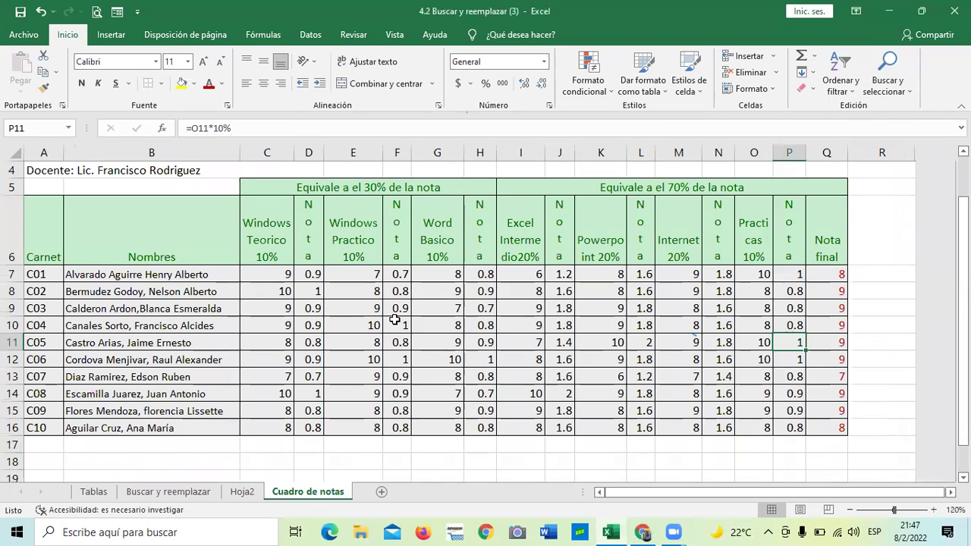
Step: Retype the misspelt surname letters of the student name in B10
{"action": "left_click", "coordinate": [163, 393]}
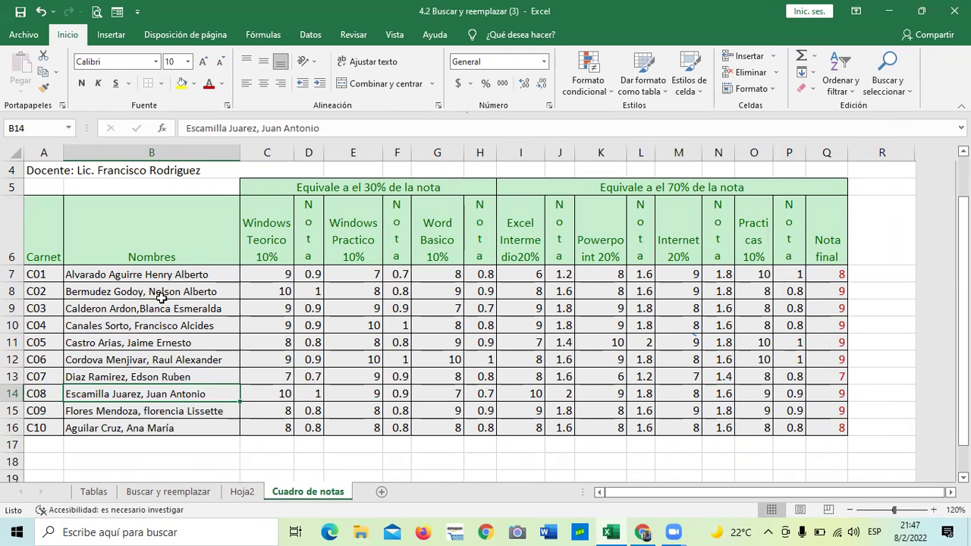
{"action": "left_click", "coordinate": [87, 327]}
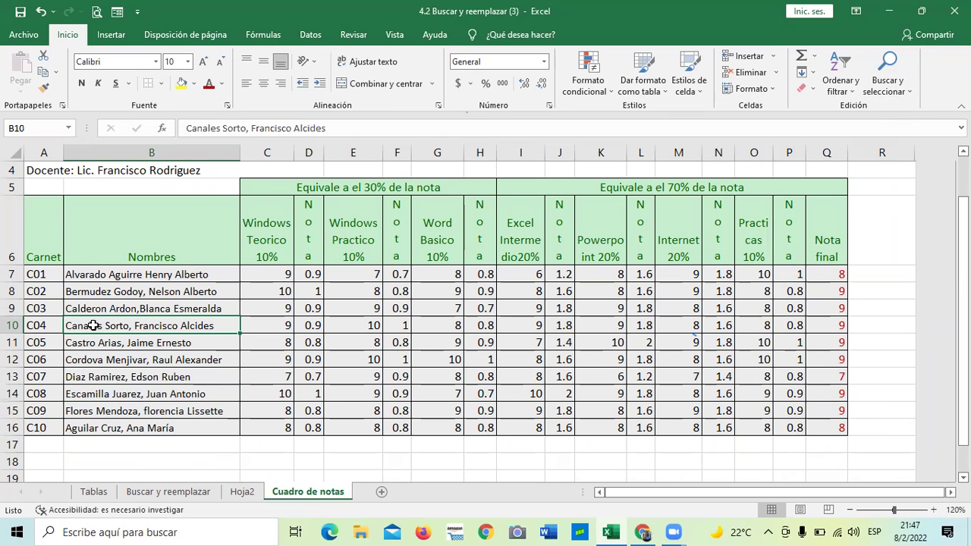
{"action": "left_click", "coordinate": [197, 127]}
{"action": "key", "text": "BackSpace"}
{"action": "type", "text": "a"}
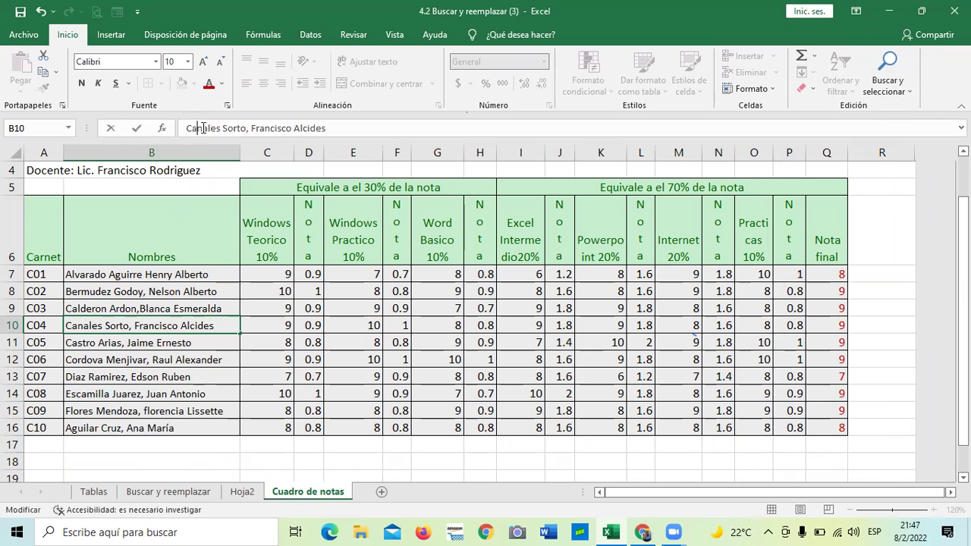
{"action": "key", "text": "BackSpace"}
{"action": "type", "text": "a"}
{"action": "key", "text": "BackSpace"}
{"action": "type", "text": "A"}
{"action": "key", "text": "Return"}
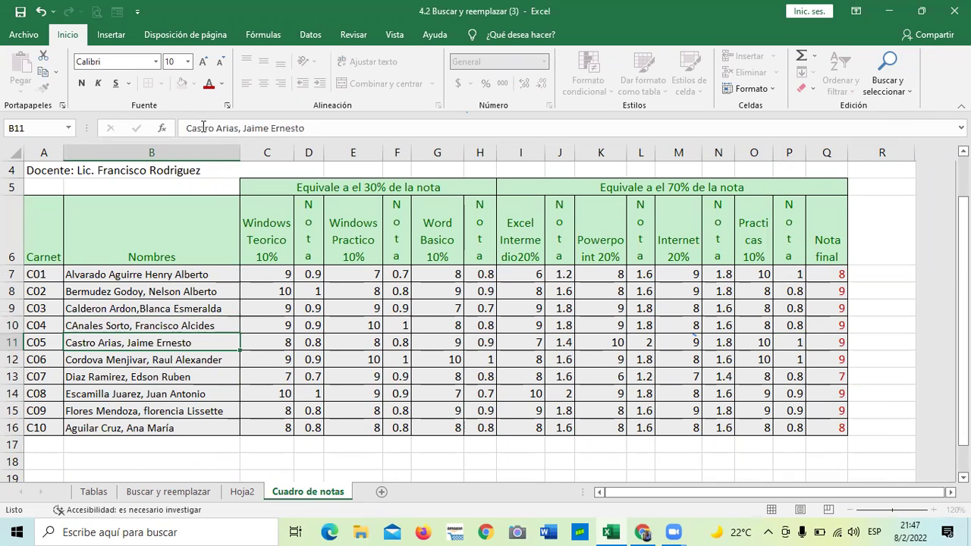
{"action": "left_click", "coordinate": [134, 359]}
{"action": "left_click", "coordinate": [105, 326]}
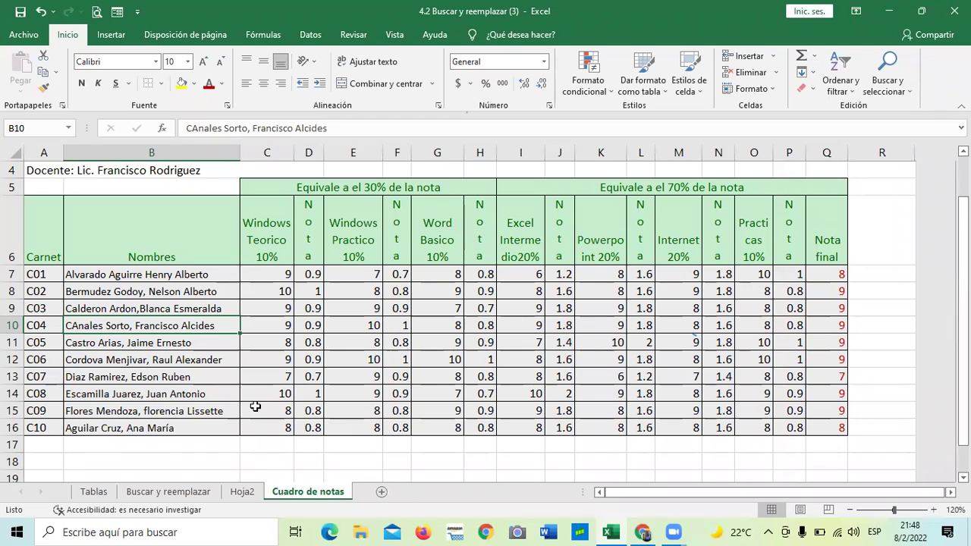
{"action": "left_click", "coordinate": [904, 91]}
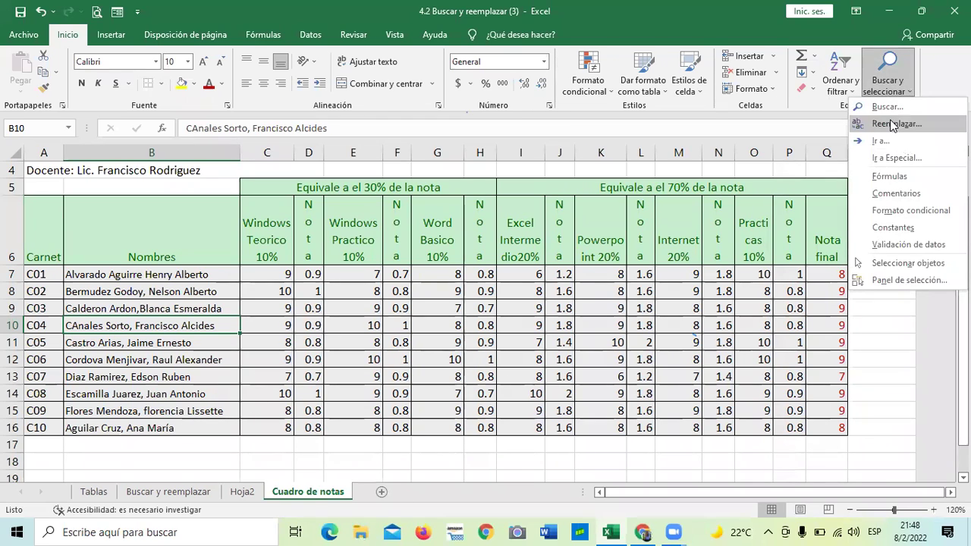
Step: Replace the misspelt surname with its corrected spelling across the whole workbook, making 1 replacement
{"action": "left_click", "coordinate": [889, 124]}
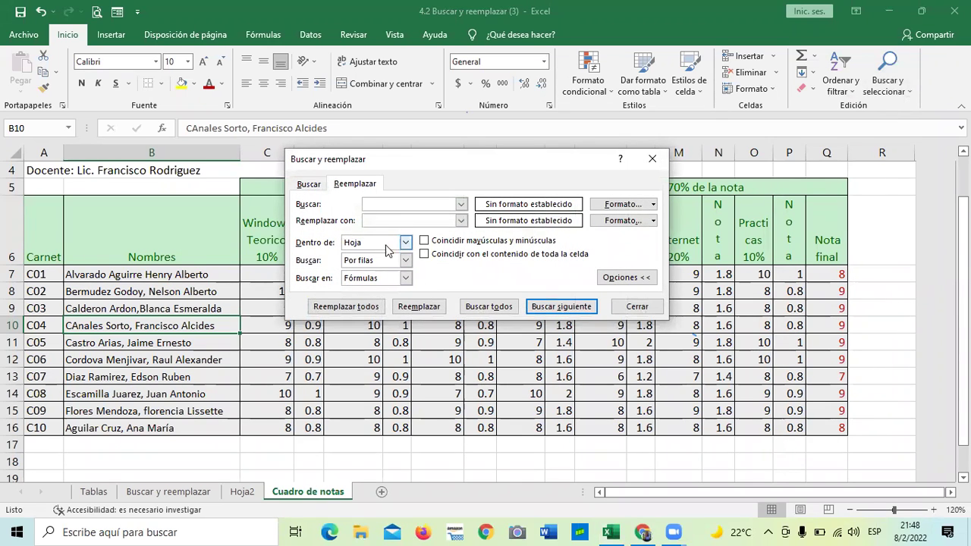
{"action": "left_click", "coordinate": [405, 242]}
{"action": "key", "text": "Down"}
{"action": "key", "text": "Return"}
{"action": "left_click", "coordinate": [415, 203]}
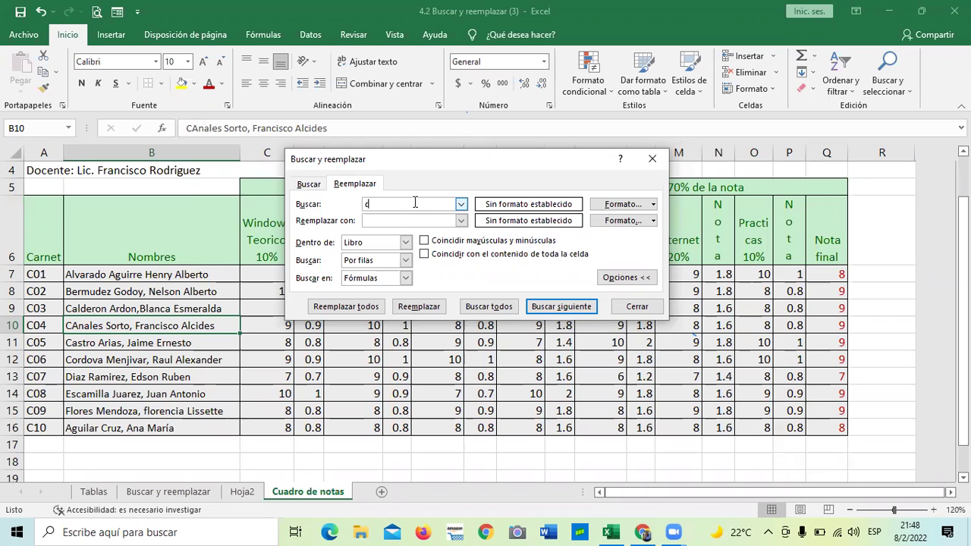
{"action": "type", "text": "Anales"}
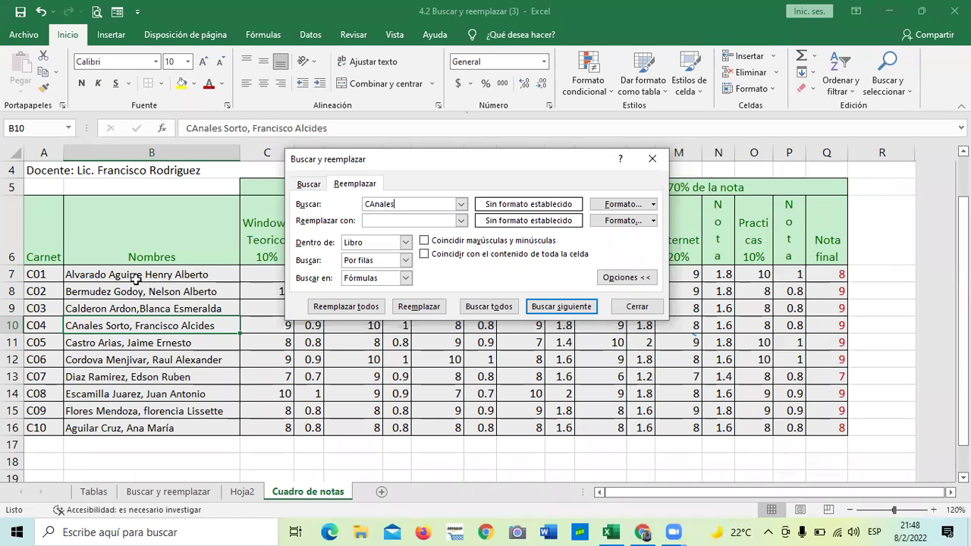
{"action": "left_click", "coordinate": [369, 220]}
{"action": "type", "text": "Canales"}
{"action": "left_click", "coordinate": [347, 310]}
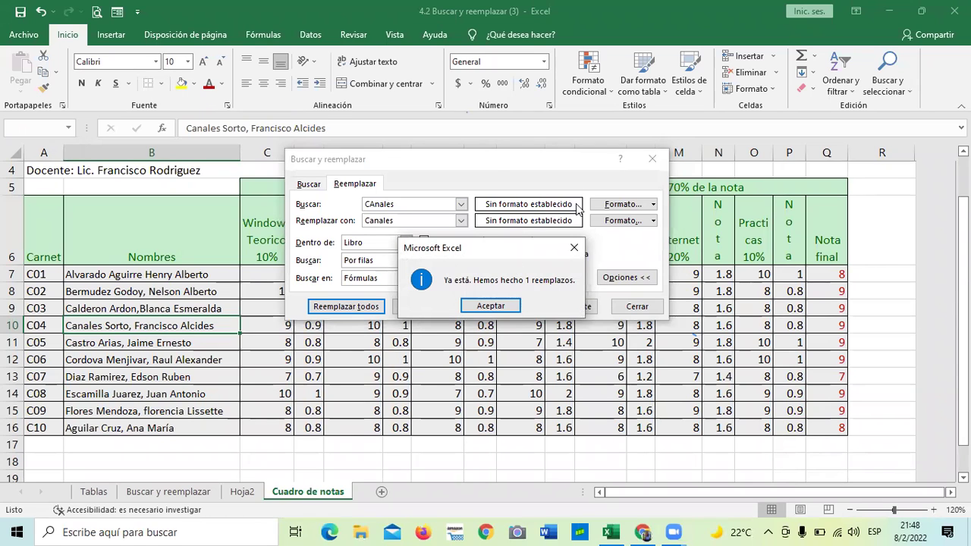
{"action": "left_click", "coordinate": [493, 306]}
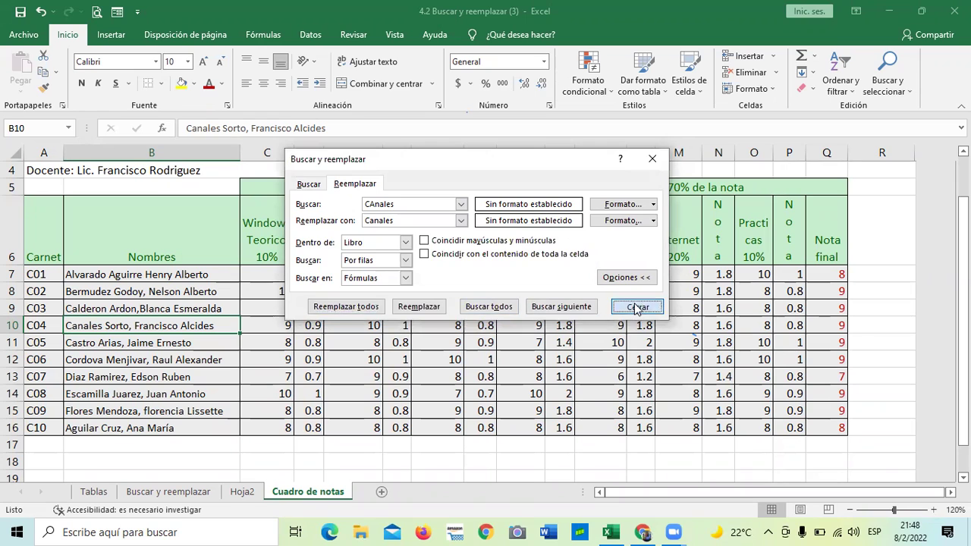
Step: Close the replace window and select cell B14
{"action": "left_click", "coordinate": [639, 308]}
{"action": "left_click", "coordinate": [189, 389]}
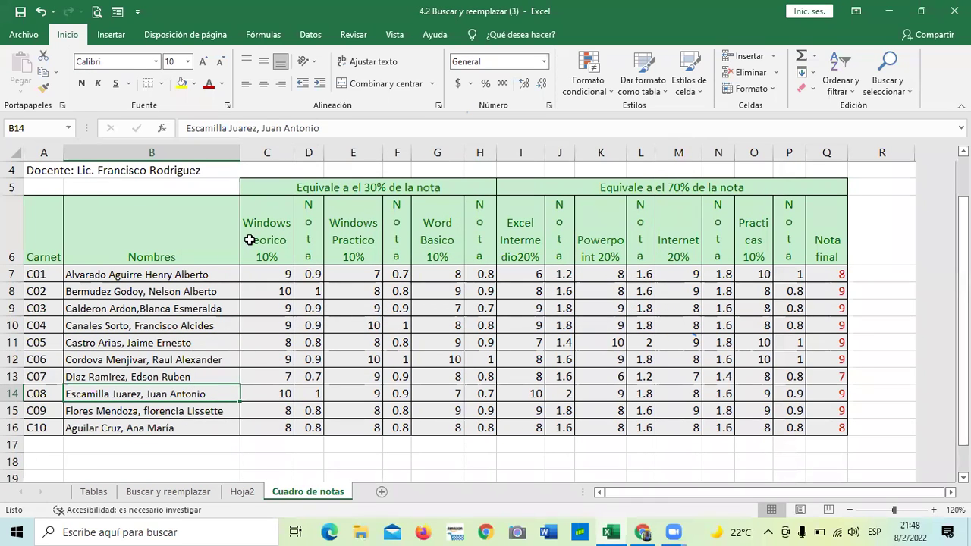
{"action": "scroll", "coordinate": [249, 238], "scroll_direction": "up", "scroll_amount": 1}
{"action": "scroll", "coordinate": [249, 232], "scroll_direction": "down", "scroll_amount": 1}
Step: Reopen the replace window and clear the previous search term
{"action": "left_click", "coordinate": [427, 237]}
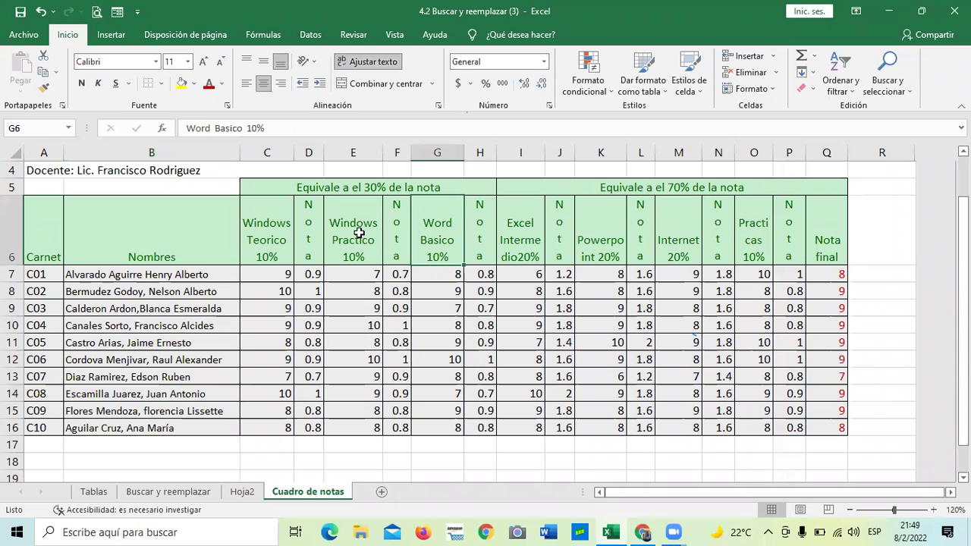
{"action": "left_click", "coordinate": [887, 82]}
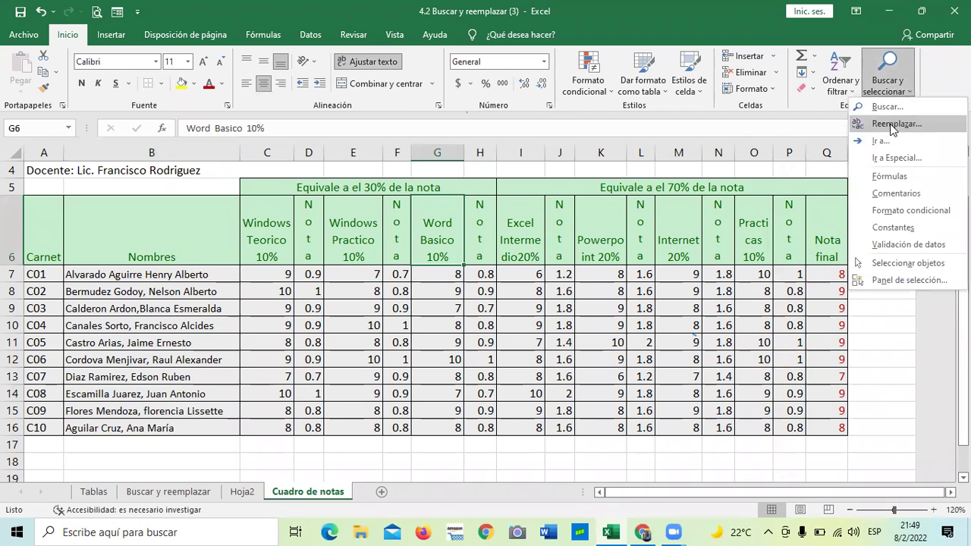
{"action": "left_click", "coordinate": [893, 124]}
{"action": "left_click", "coordinate": [447, 218]}
{"action": "key", "text": "BackSpace"}
{"action": "key", "text": "BackSpace"}
{"action": "key", "text": "BackSpace"}
{"action": "key", "text": "BackSpace"}
{"action": "key", "text": "BackSpace"}
{"action": "key", "text": "BackSpace"}
{"action": "key", "text": "BackSpace"}
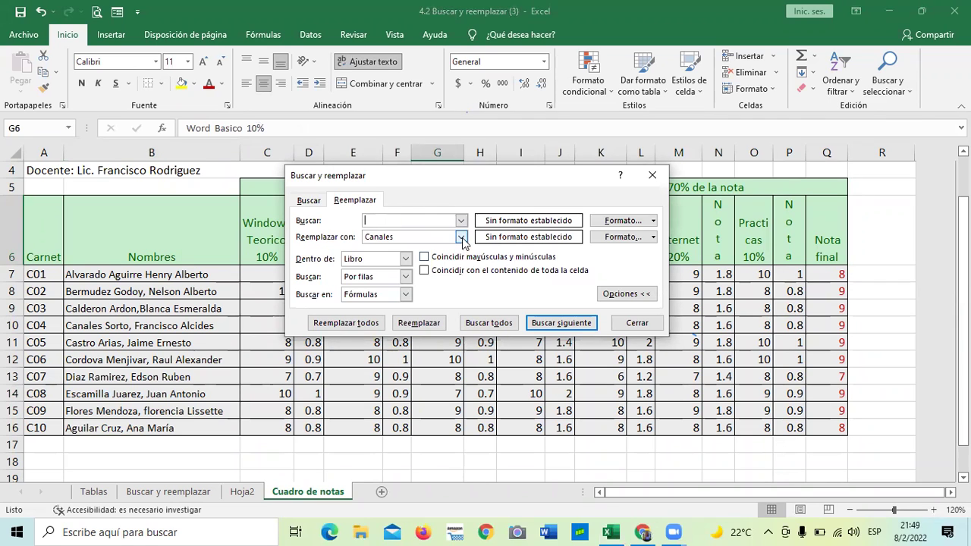
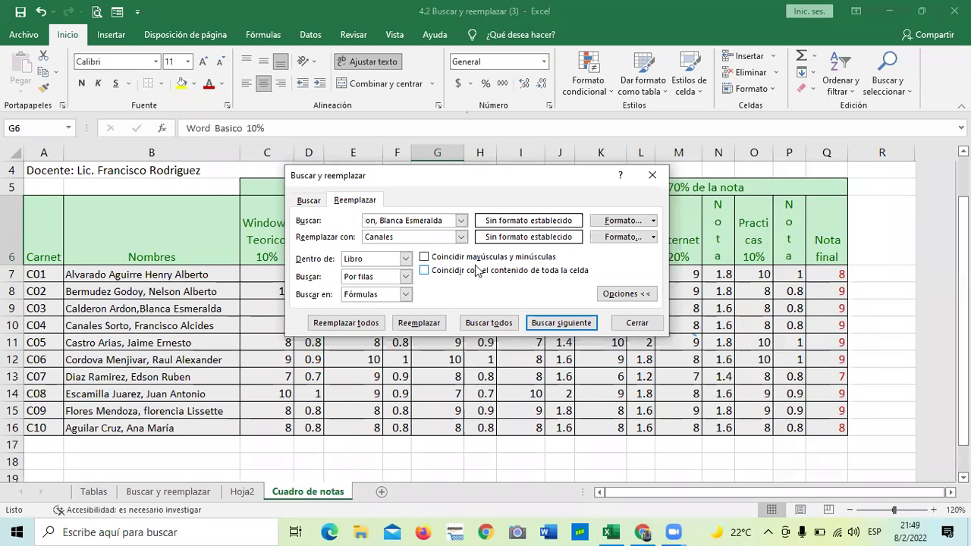
Step: Replace the row 9 student's full name with another student's name; no match is found
{"action": "left_click", "coordinate": [416, 236]}
{"action": "key", "text": "BackSpace"}
{"action": "key", "text": "BackSpace"}
{"action": "key", "text": "BackSpace"}
{"action": "key", "text": "BackSpace"}
{"action": "key", "text": "BackSpace"}
{"action": "key", "text": "BackSpace"}
{"action": "key", "text": "BackSpace"}
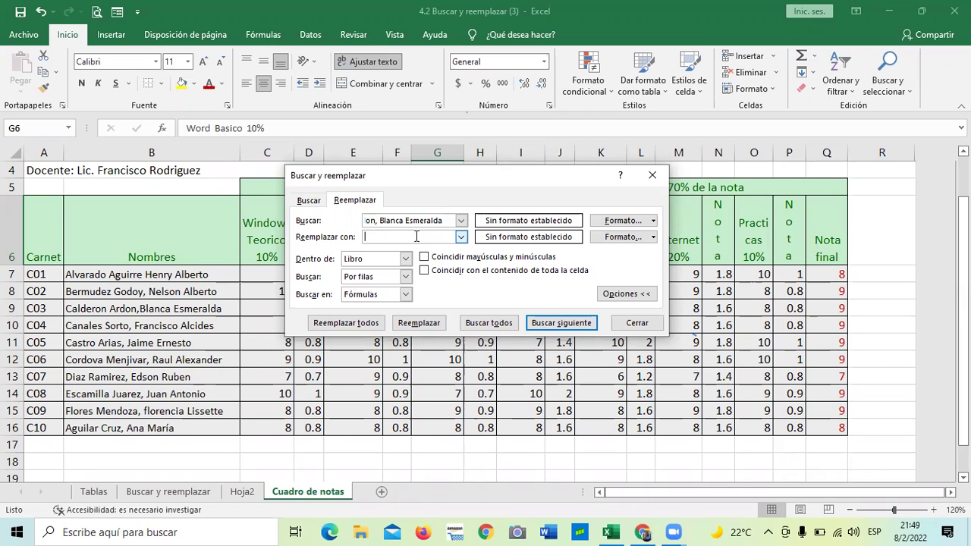
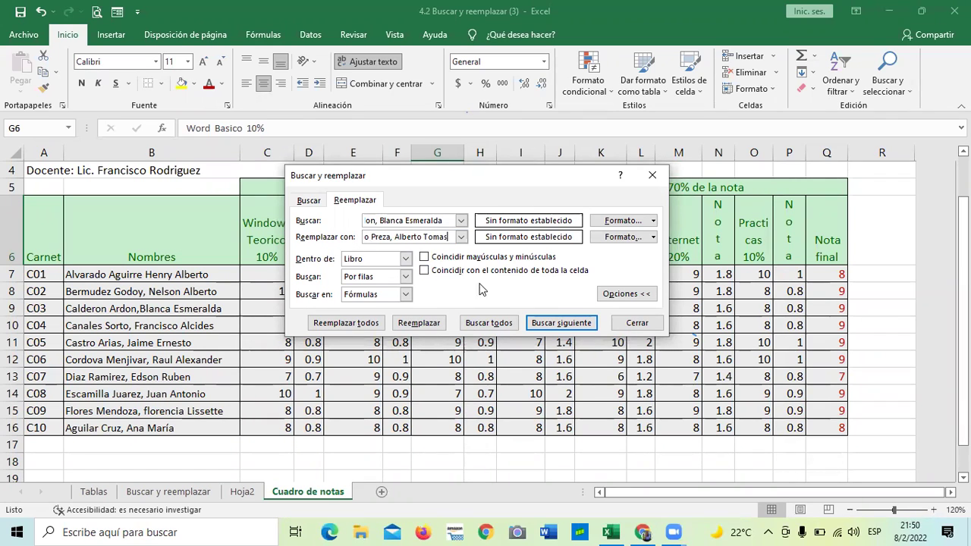
{"action": "left_click", "coordinate": [346, 324]}
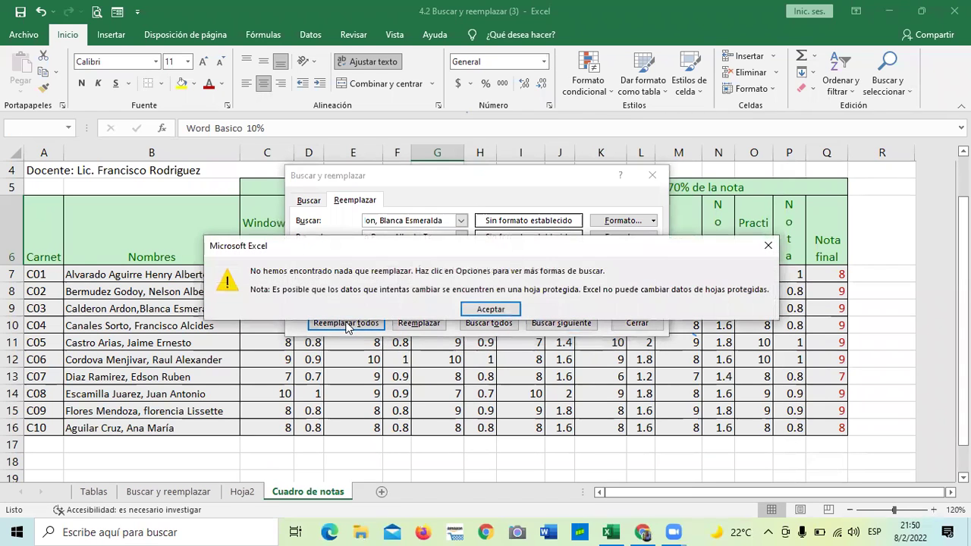
{"action": "left_click", "coordinate": [490, 310]}
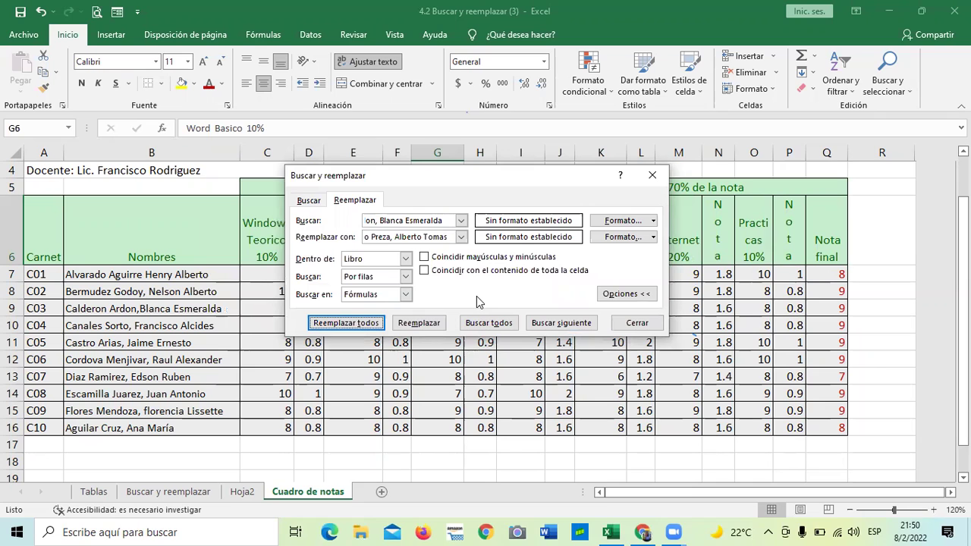
Step: Retry the replacement after re-entering the comma in the search text; nothing is found
{"action": "left_click", "coordinate": [424, 323]}
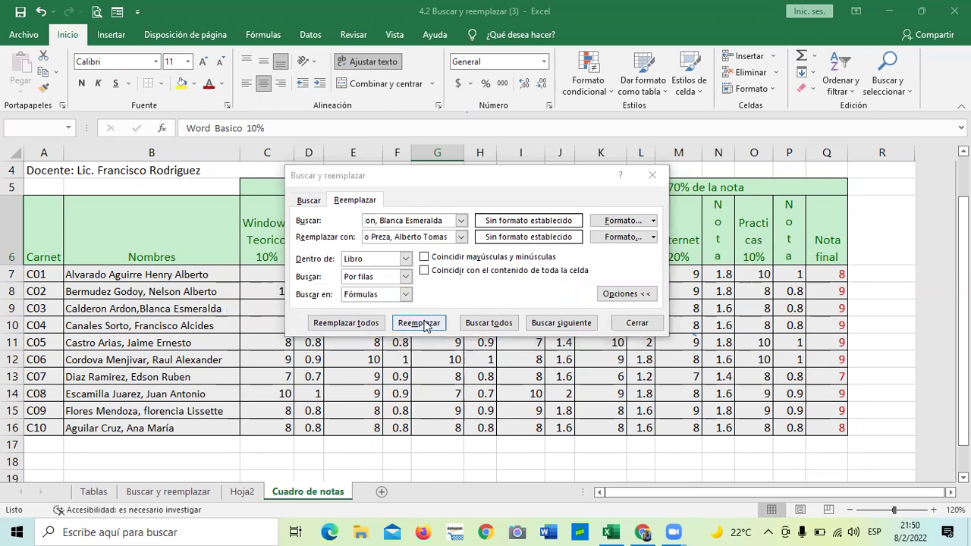
{"action": "left_click", "coordinate": [486, 305]}
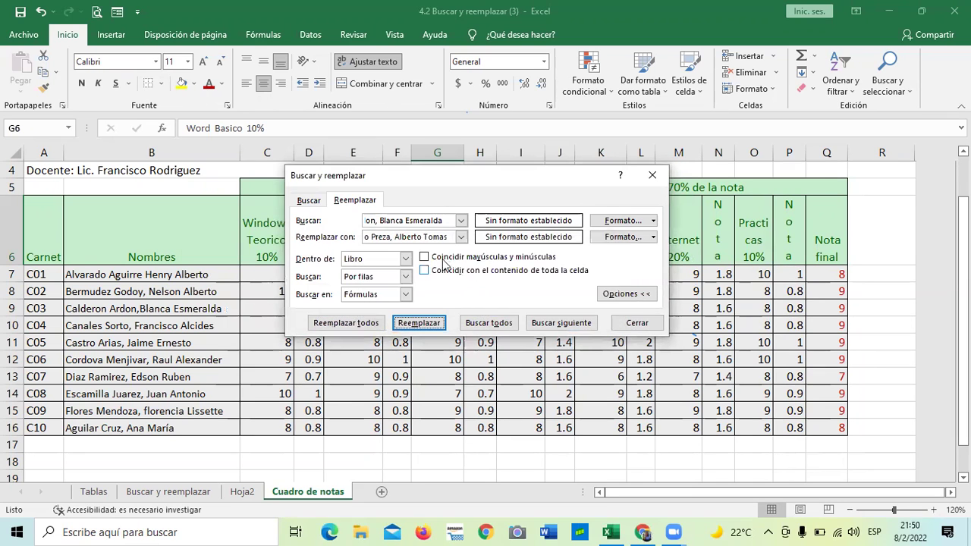
{"action": "left_click", "coordinate": [367, 218]}
{"action": "key", "text": "Left"}
{"action": "key", "text": "Left"}
{"action": "key", "text": "Left"}
{"action": "key", "text": "Left"}
{"action": "key", "text": "Left"}
{"action": "key", "text": "Left"}
{"action": "key", "text": "Left"}
{"action": "key", "text": "Left"}
{"action": "key", "text": "Left"}
{"action": "key", "text": "Left"}
{"action": "key", "text": "Left"}
{"action": "key", "text": "Left"}
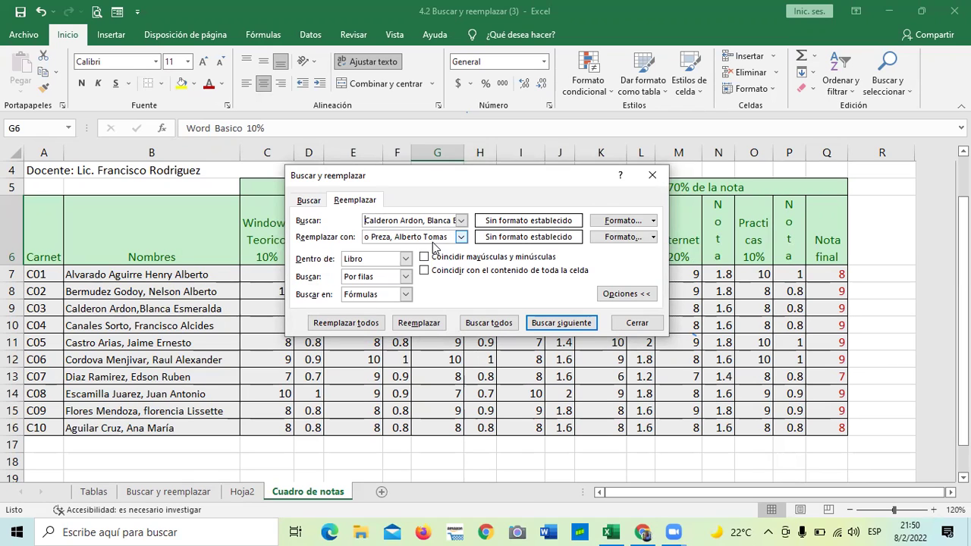
{"action": "key", "text": "Right"}
{"action": "key", "text": "Right"}
{"action": "key", "text": "Right"}
{"action": "key", "text": "Right"}
{"action": "key", "text": "Right"}
{"action": "key", "text": "Right"}
{"action": "key", "text": "Right"}
{"action": "key", "text": "Right"}
{"action": "key", "text": "Right"}
{"action": "key", "text": "BackSpace"}
{"action": "type", "text": ","}
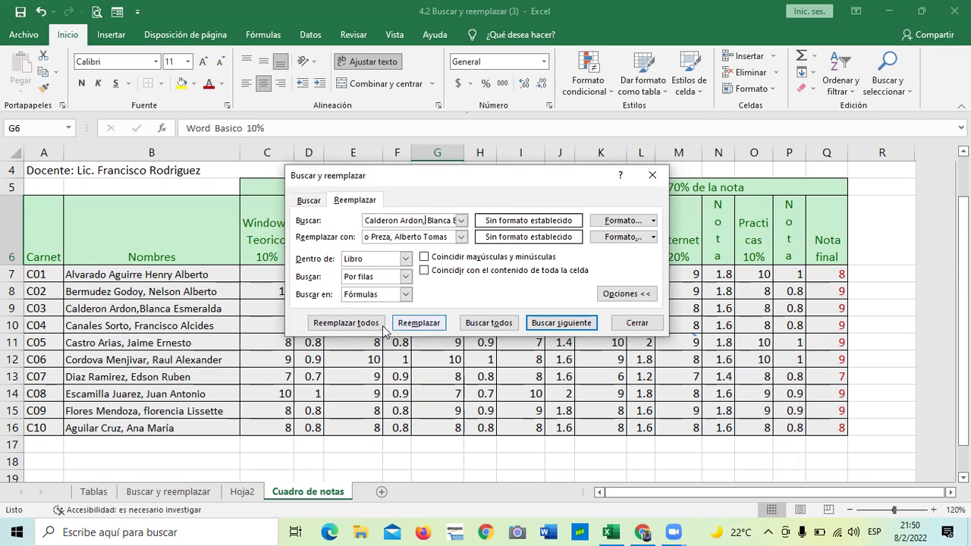
{"action": "left_click", "coordinate": [351, 325]}
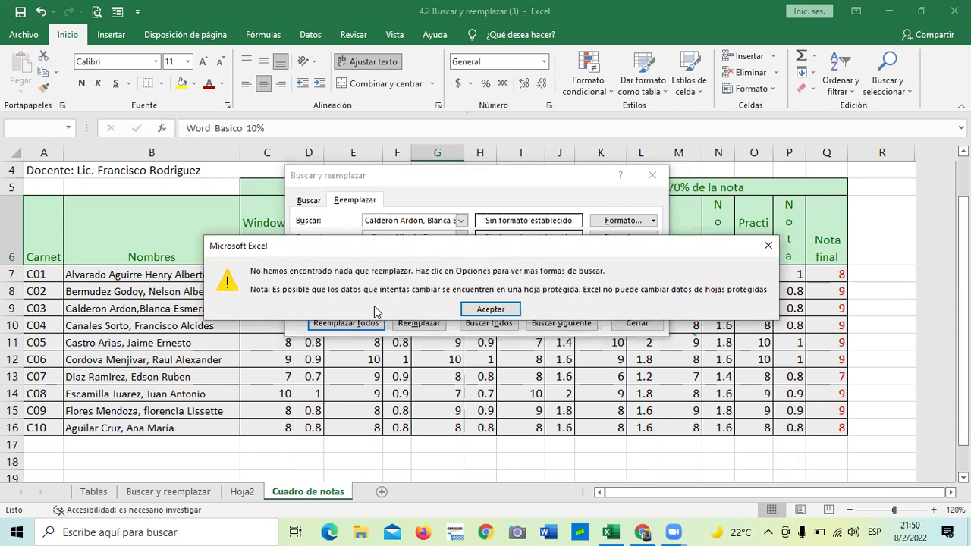
{"action": "left_click", "coordinate": [497, 309]}
Step: Look for the next match, move the dialog above the table, and delete the space after the comma
{"action": "left_click", "coordinate": [560, 321]}
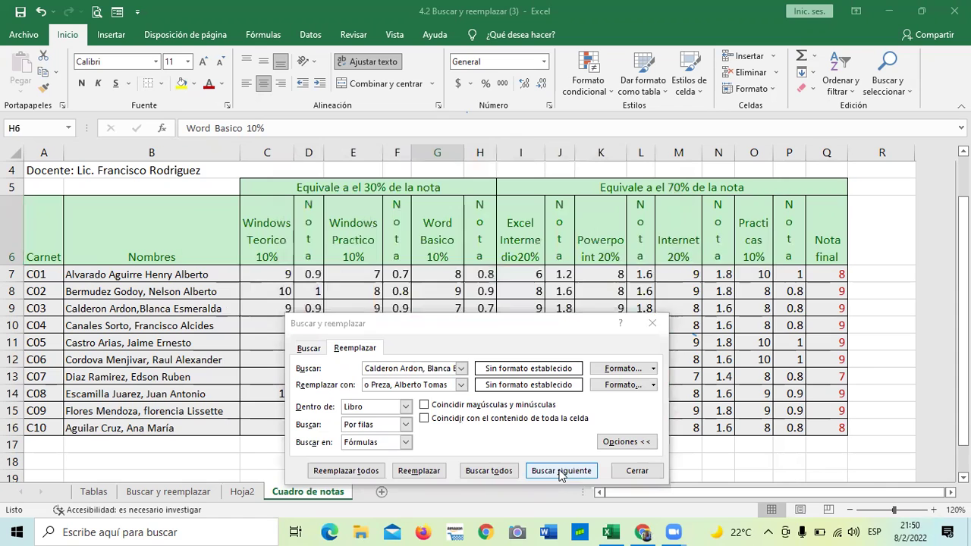
{"action": "left_click", "coordinate": [560, 471]}
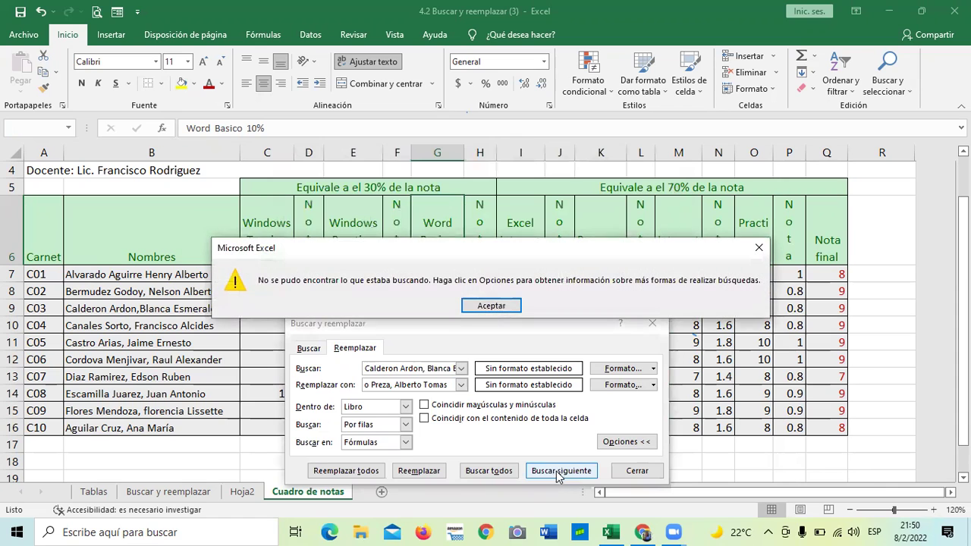
{"action": "left_click", "coordinate": [484, 306]}
{"action": "left_click_drag", "start_coordinate": [478, 327], "coordinate": [529, 159]}
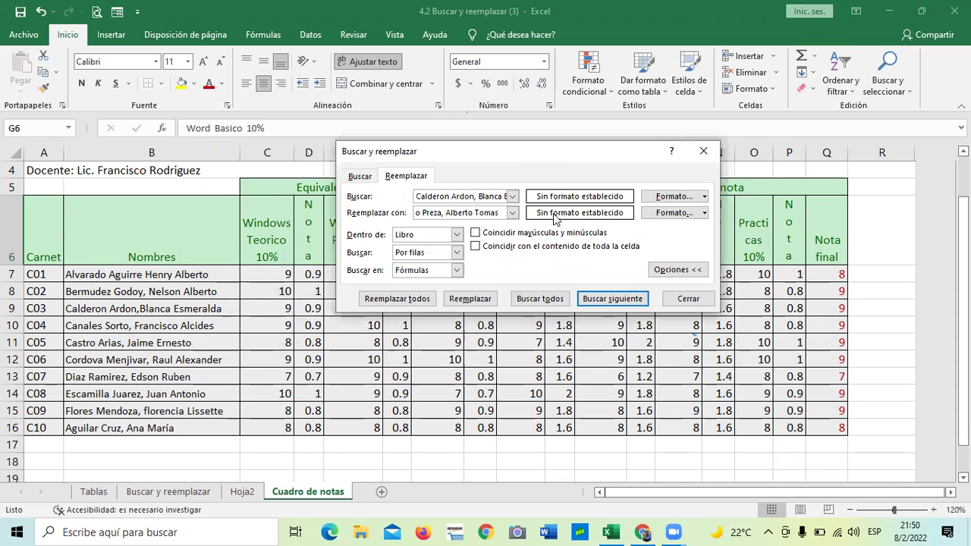
{"action": "left_click", "coordinate": [478, 197]}
{"action": "key", "text": "BackSpace"}
{"action": "key", "text": "Right"}
{"action": "key", "text": "Right"}
{"action": "key", "text": "Right"}
{"action": "key", "text": "Right"}
{"action": "key", "text": "Right"}
{"action": "key", "text": "Right"}
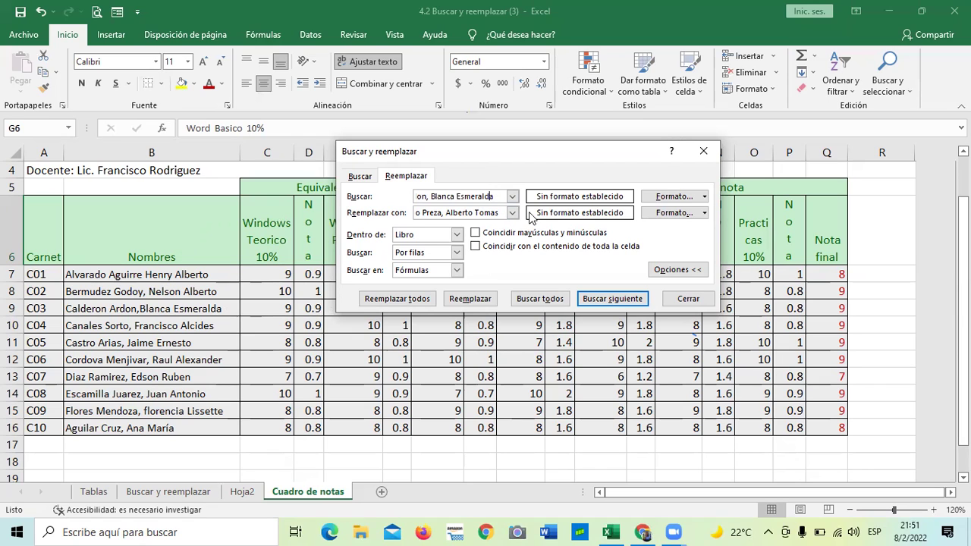
{"action": "key", "text": "Left"}
{"action": "key", "text": "Left"}
{"action": "key", "text": "Left"}
{"action": "key", "text": "Left"}
{"action": "key", "text": "Left"}
{"action": "key", "text": "Left"}
{"action": "key", "text": "Left"}
{"action": "key", "text": "Left"}
{"action": "key", "text": "Left"}
{"action": "key", "text": "Left"}
{"action": "key", "text": "Left"}
{"action": "key", "text": "Left"}
{"action": "key", "text": "Left"}
{"action": "key", "text": "Left"}
{"action": "key", "text": "Left"}
{"action": "key", "text": "Left"}
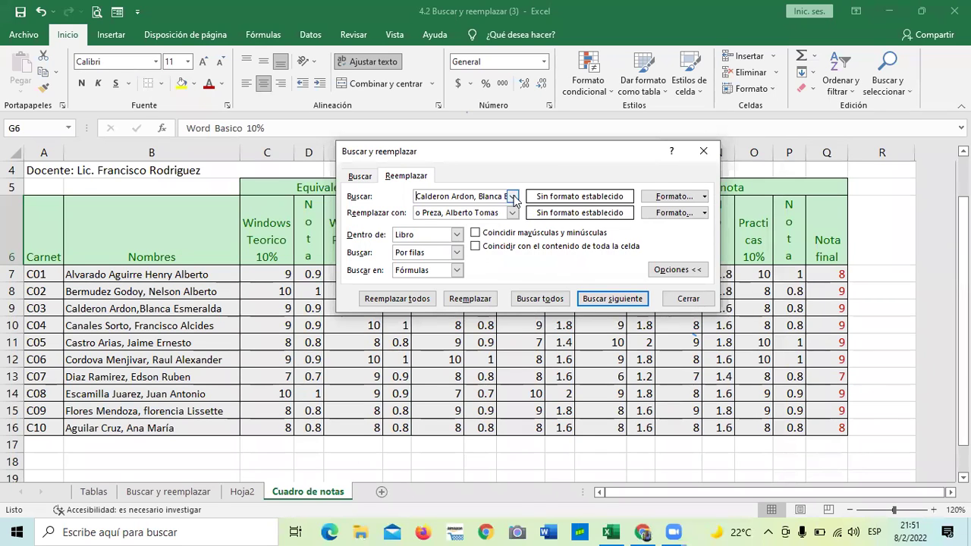
{"action": "left_click", "coordinate": [513, 197]}
{"action": "left_click", "coordinate": [513, 197]}
{"action": "left_click", "coordinate": [512, 197]}
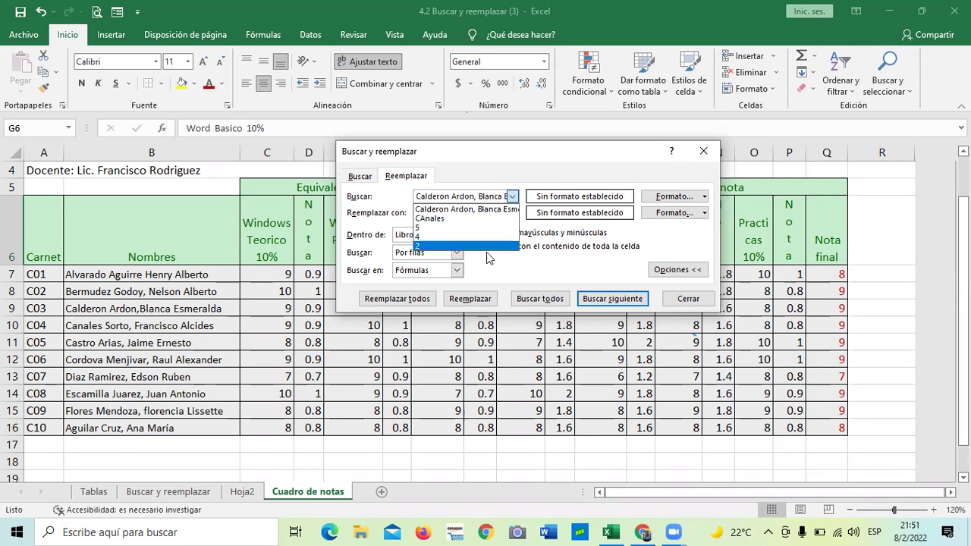
{"action": "left_click", "coordinate": [491, 196]}
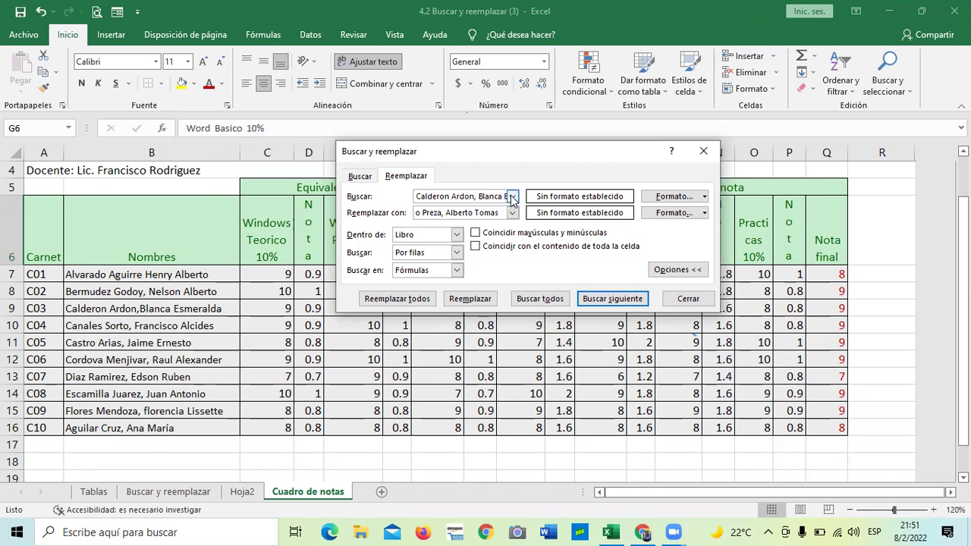
{"action": "left_click", "coordinate": [513, 197]}
{"action": "left_click", "coordinate": [513, 197]}
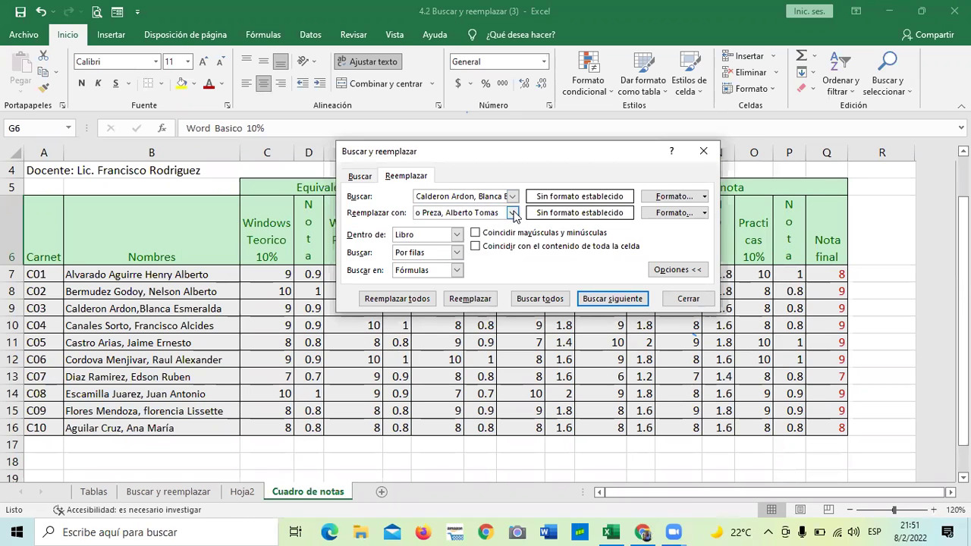
{"action": "left_click", "coordinate": [514, 213]}
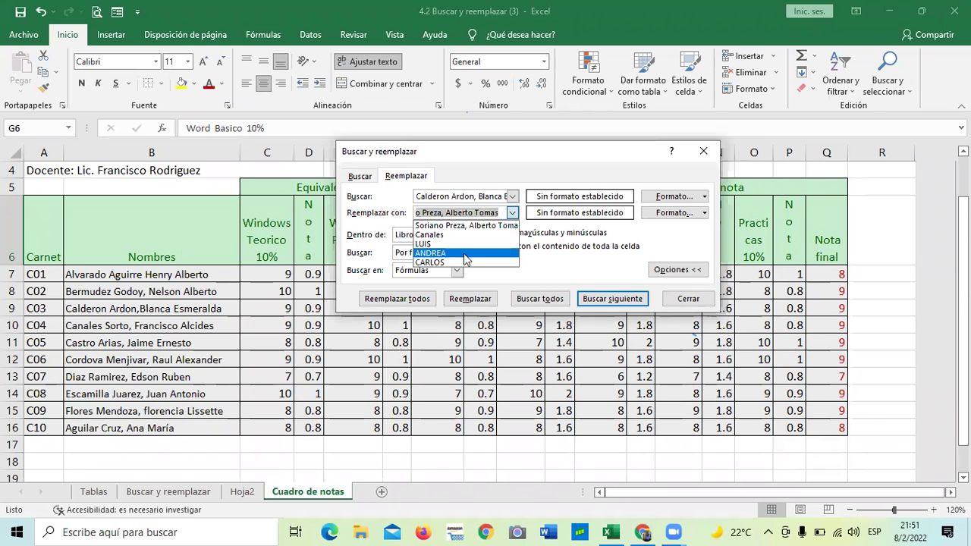
{"action": "left_click", "coordinate": [483, 226]}
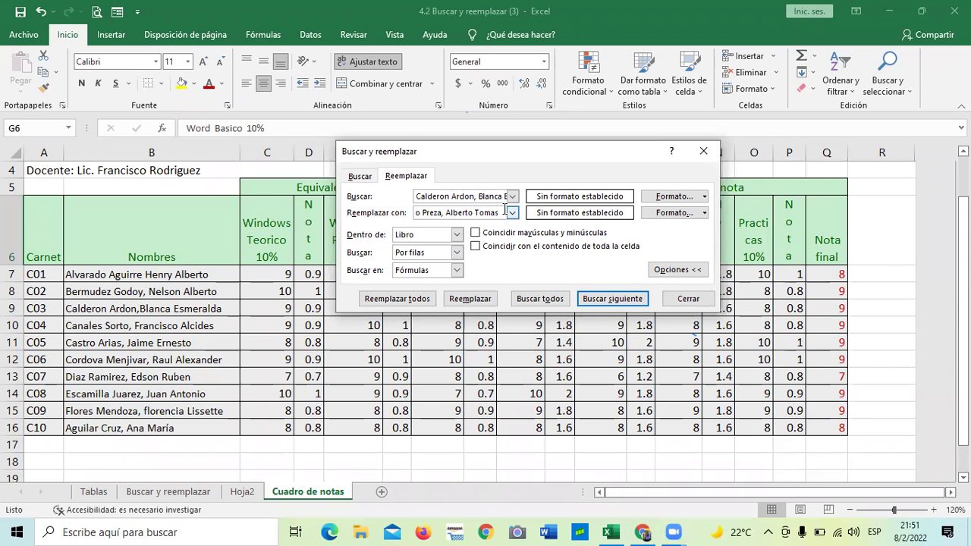
Step: Erase the name ending in Esmeralda so the Buscar box is empty
{"action": "key", "text": "Home"}
{"action": "left_click", "coordinate": [503, 196]}
{"action": "key", "text": "BackSpace"}
{"action": "key", "text": "BackSpace"}
{"action": "key", "text": "BackSpace"}
{"action": "key", "text": "BackSpace"}
{"action": "key", "text": "BackSpace"}
{"action": "key", "text": "BackSpace"}
{"action": "key", "text": "BackSpace"}
{"action": "key", "text": "BackSpace"}
{"action": "key", "text": "BackSpace"}
{"action": "key", "text": "BackSpace"}
{"action": "key", "text": "BackSpace"}
{"action": "key", "text": "BackSpace"}
{"action": "key", "text": "BackSpace"}
{"action": "key", "text": "BackSpace"}
{"action": "key", "text": "BackSpace"}
{"action": "key", "text": "BackSpace"}
{"action": "key", "text": "BackSpace"}
{"action": "key", "text": "BackSpace"}
{"action": "key", "text": "BackSpace"}
{"action": "key", "text": "BackSpace"}
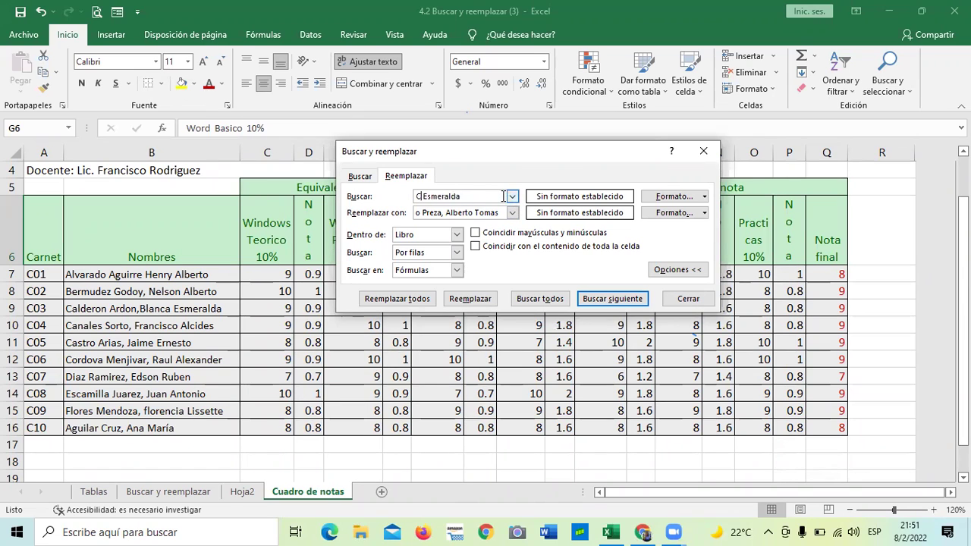
{"action": "key", "text": "End"}
{"action": "key", "text": "BackSpace"}
{"action": "key", "text": "BackSpace"}
{"action": "key", "text": "BackSpace"}
{"action": "key", "text": "BackSpace"}
{"action": "key", "text": "BackSpace"}
{"action": "key", "text": "BackSpace"}
{"action": "key", "text": "BackSpace"}
{"action": "key", "text": "BackSpace"}
{"action": "key", "text": "BackSpace"}
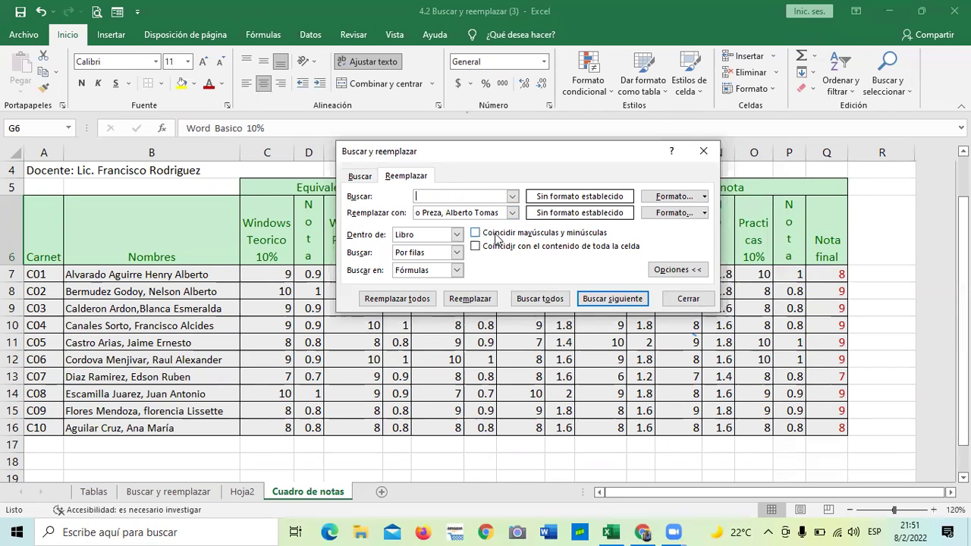
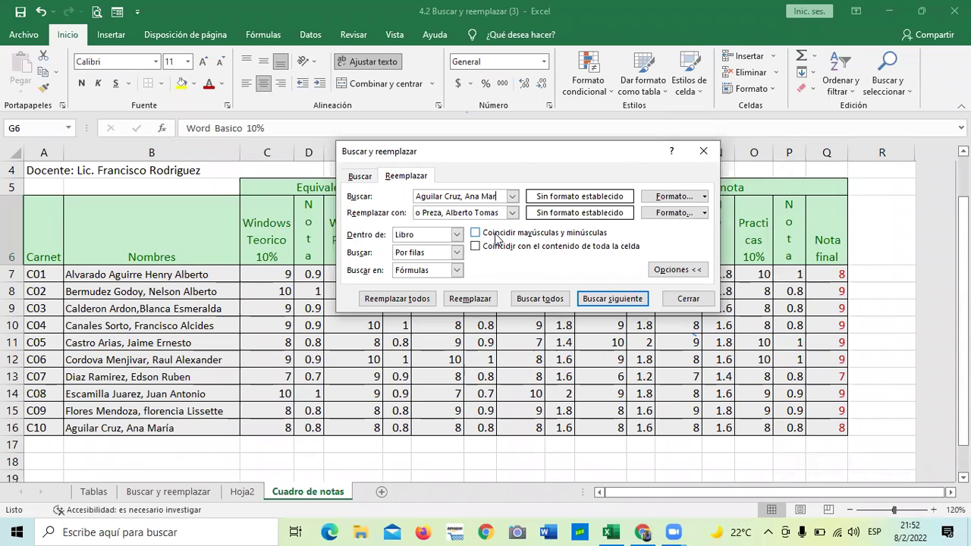
{"action": "left_click", "coordinate": [401, 300]}
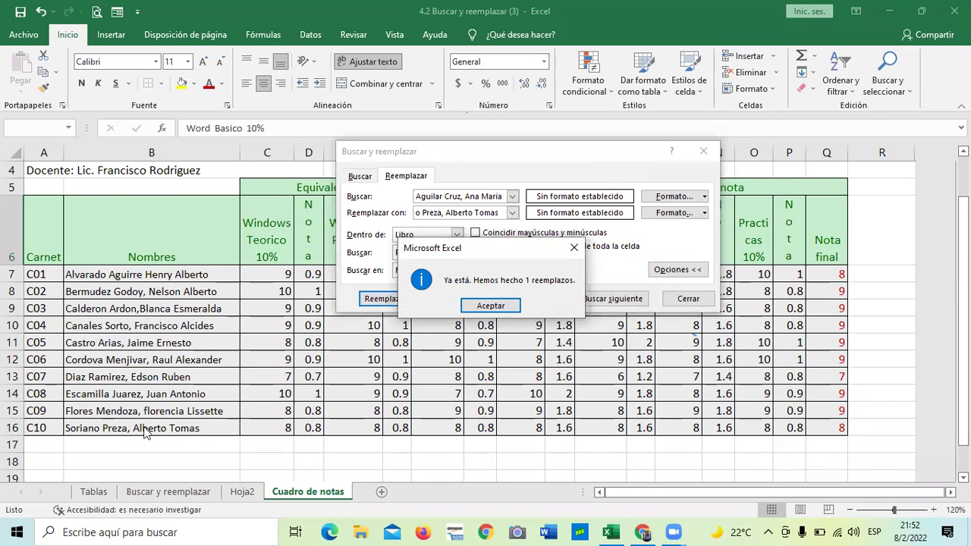
{"action": "left_click", "coordinate": [492, 305]}
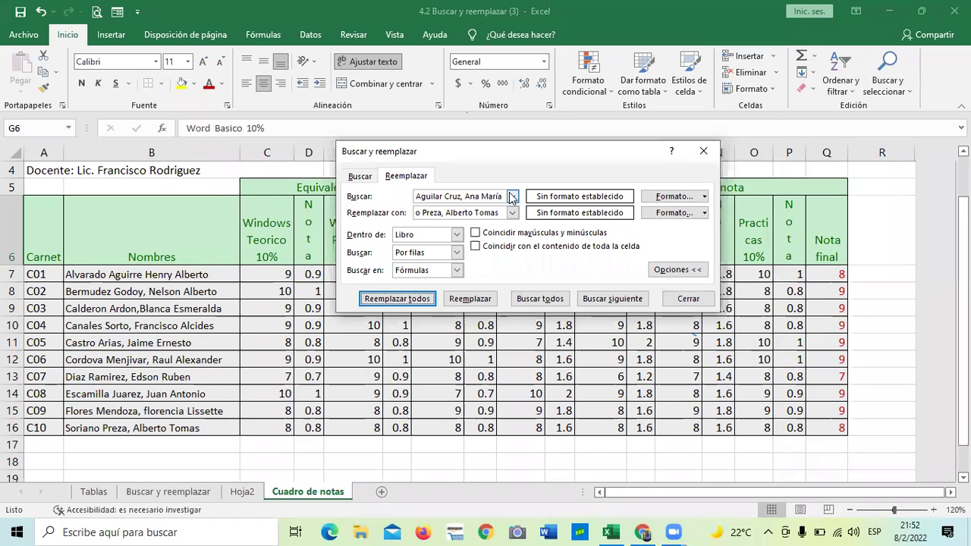
Step: Clear the old replacement name and the search text in the replace dialog
{"action": "left_click", "coordinate": [500, 213]}
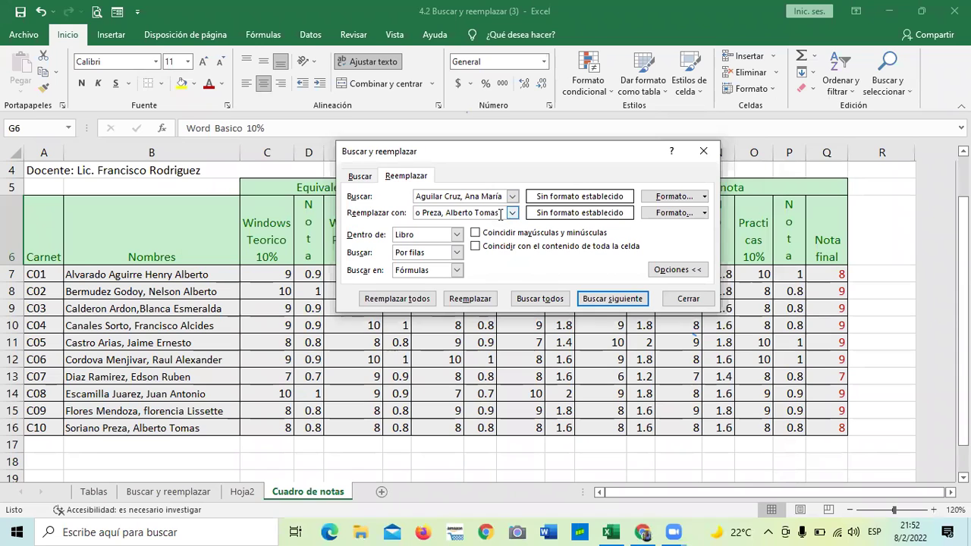
{"action": "key", "text": "BackSpace"}
{"action": "key", "text": "BackSpace"}
{"action": "key", "text": "BackSpace"}
{"action": "key", "text": "BackSpace"}
{"action": "key", "text": "BackSpace"}
{"action": "key", "text": "BackSpace"}
{"action": "key", "text": "BackSpace"}
{"action": "key", "text": "BackSpace"}
{"action": "key", "text": "BackSpace"}
{"action": "key", "text": "BackSpace"}
{"action": "key", "text": "BackSpace"}
{"action": "key", "text": "BackSpace"}
{"action": "key", "text": "BackSpace"}
{"action": "key", "text": "BackSpace"}
{"action": "key", "text": "BackSpace"}
{"action": "key", "text": "BackSpace"}
{"action": "key", "text": "BackSpace"}
{"action": "key", "text": "BackSpace"}
{"action": "key", "text": "BackSpace"}
{"action": "key", "text": "BackSpace"}
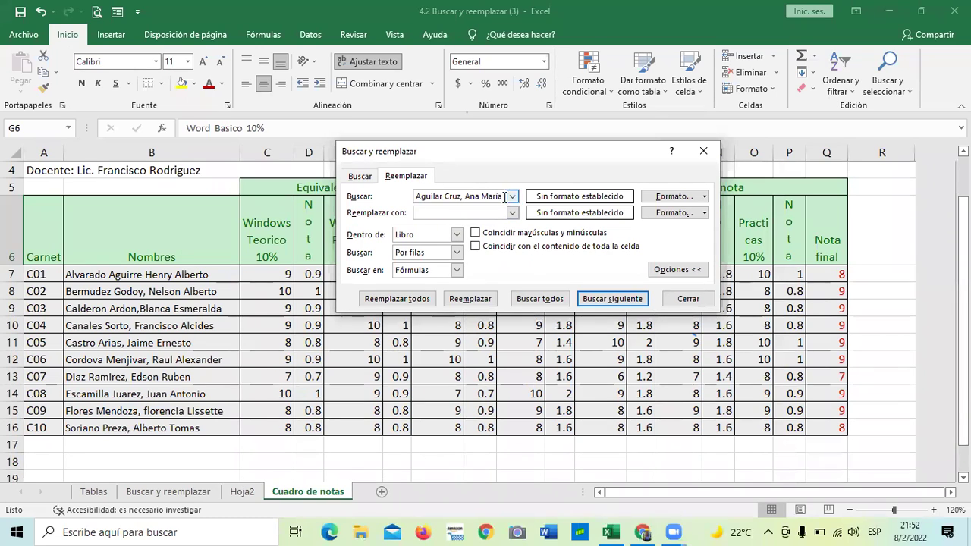
{"action": "left_click", "coordinate": [513, 196]}
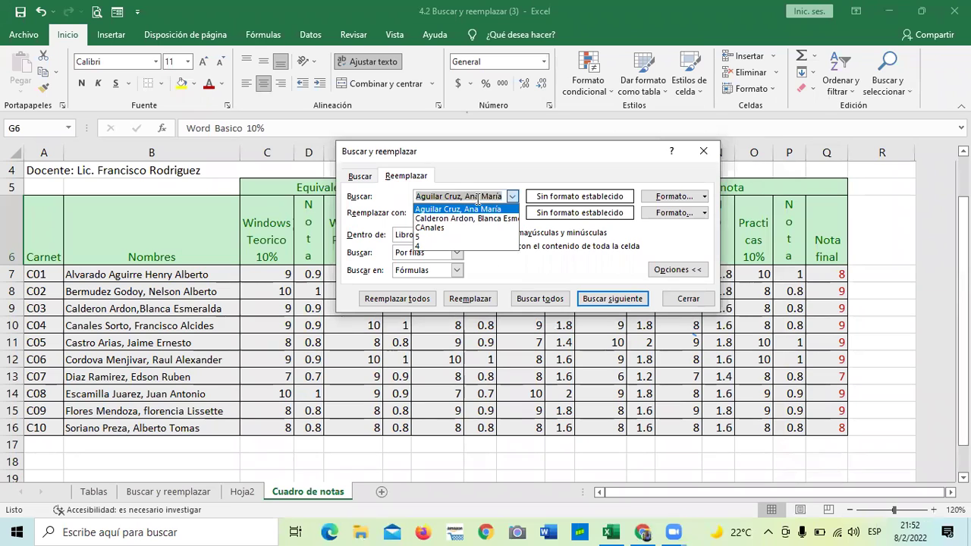
{"action": "key", "text": "BackSpace"}
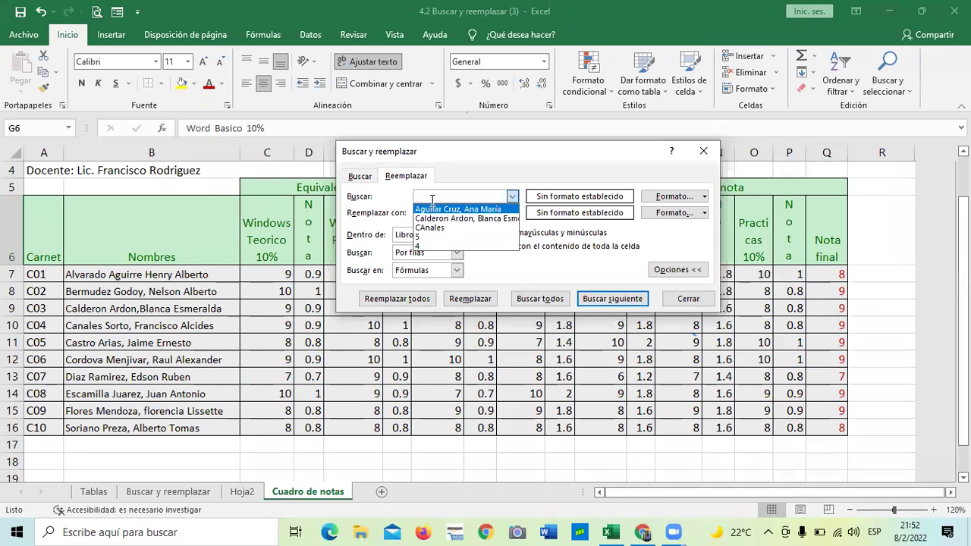
{"action": "left_click", "coordinate": [436, 209]}
{"action": "key", "text": "BackSpace"}
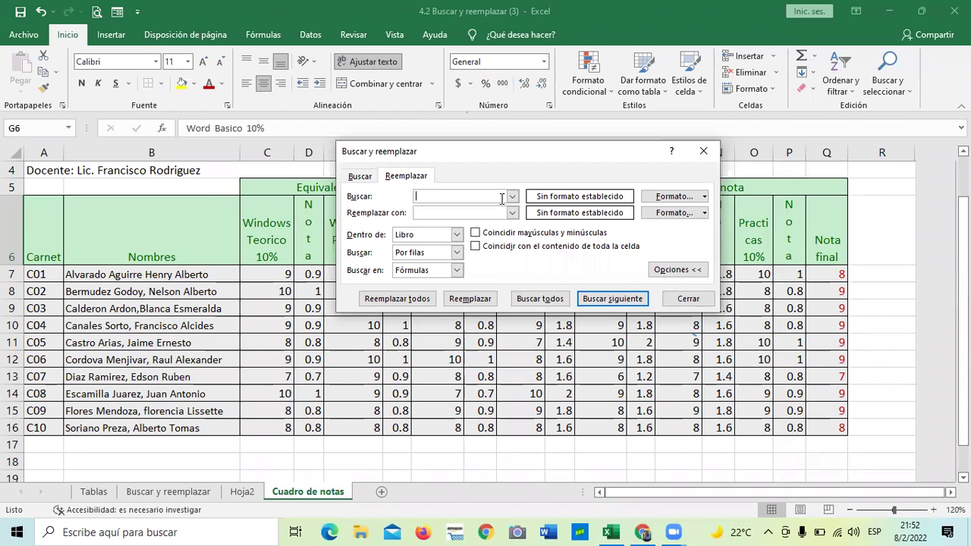
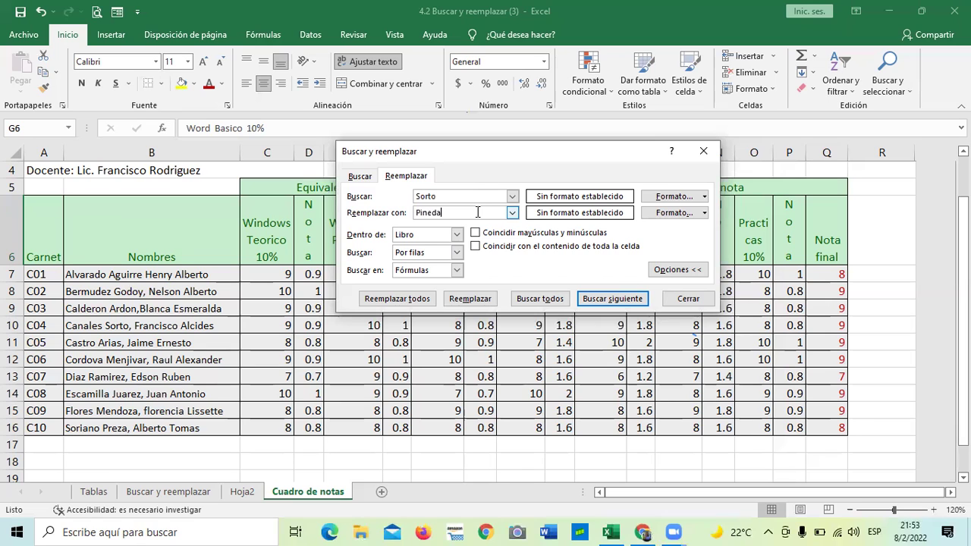
Step: Search for Sorto, replace it with Pineda in row 10, and confirm the 1 replacement
{"action": "left_click", "coordinate": [397, 299]}
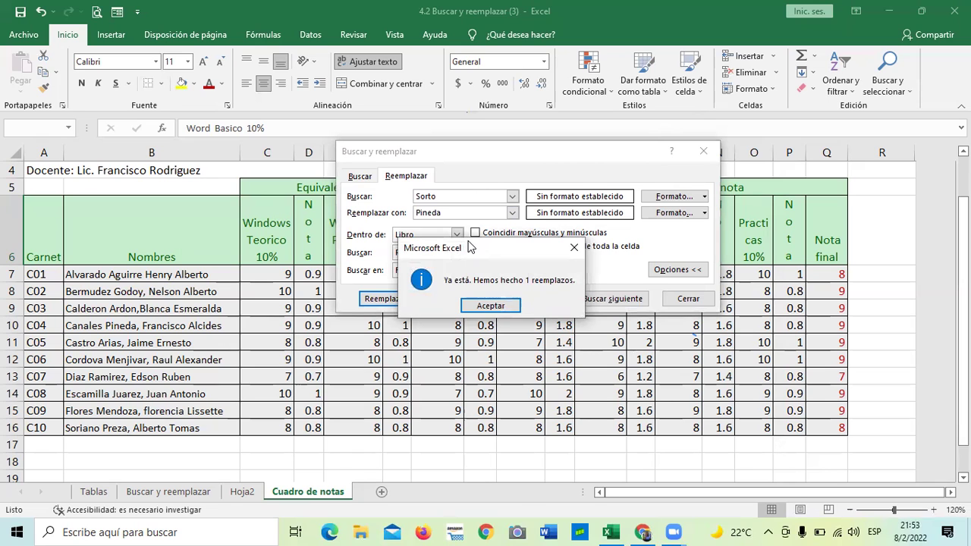
{"action": "left_click", "coordinate": [494, 305]}
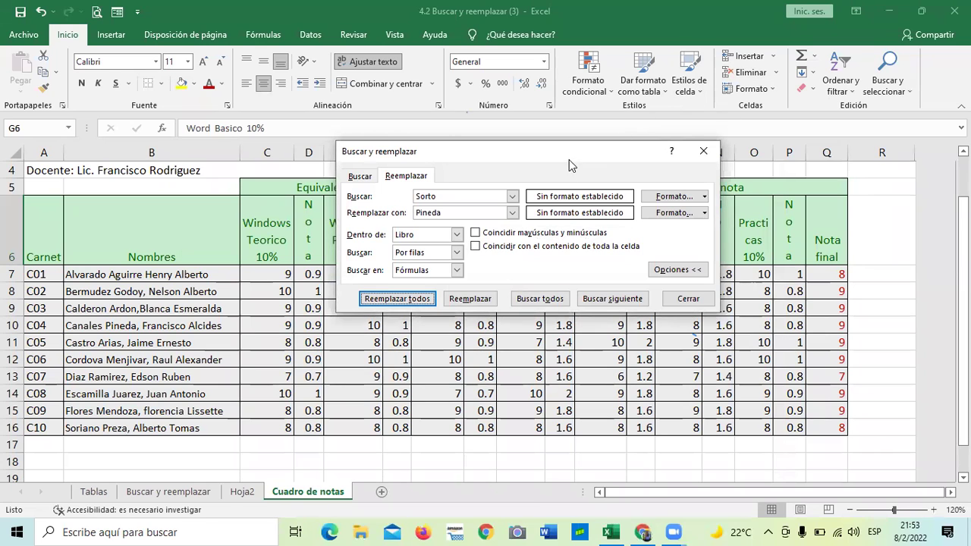
Step: Move the dialog up and switch between the Buscar and Reemplazar tabs and Opciones
{"action": "left_click_drag", "start_coordinate": [568, 159], "coordinate": [550, 124]}
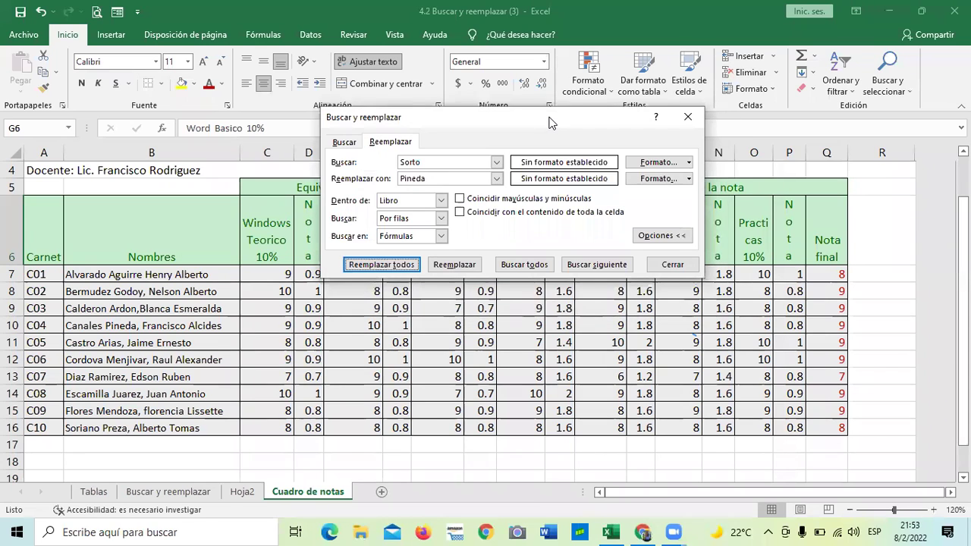
{"action": "left_click", "coordinate": [345, 143]}
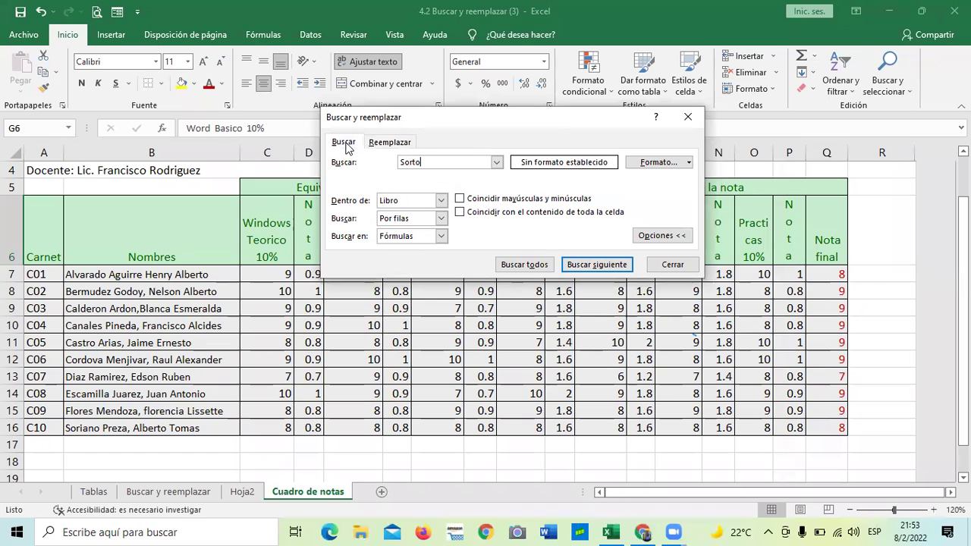
{"action": "left_click", "coordinate": [388, 143]}
{"action": "left_click", "coordinate": [345, 142]}
{"action": "left_click", "coordinate": [390, 146]}
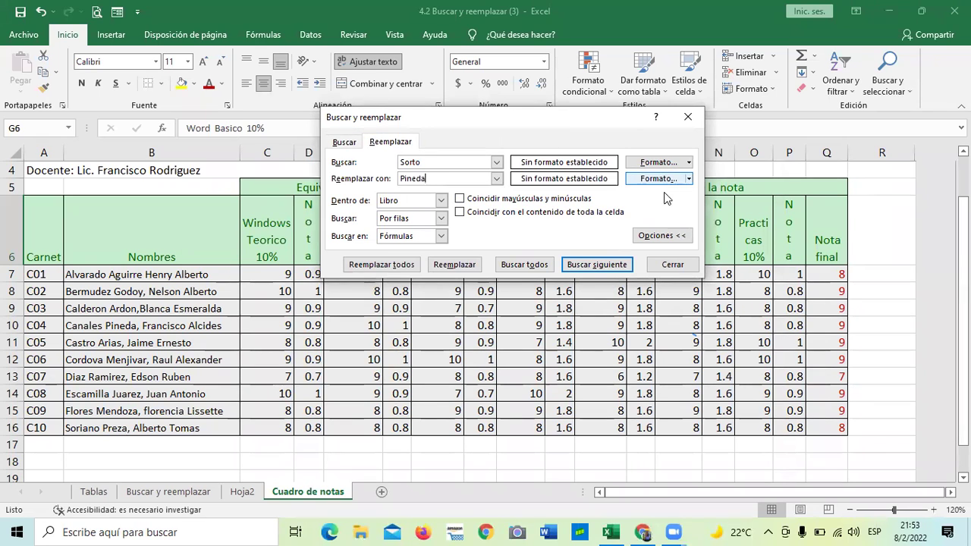
{"action": "left_click", "coordinate": [660, 237]}
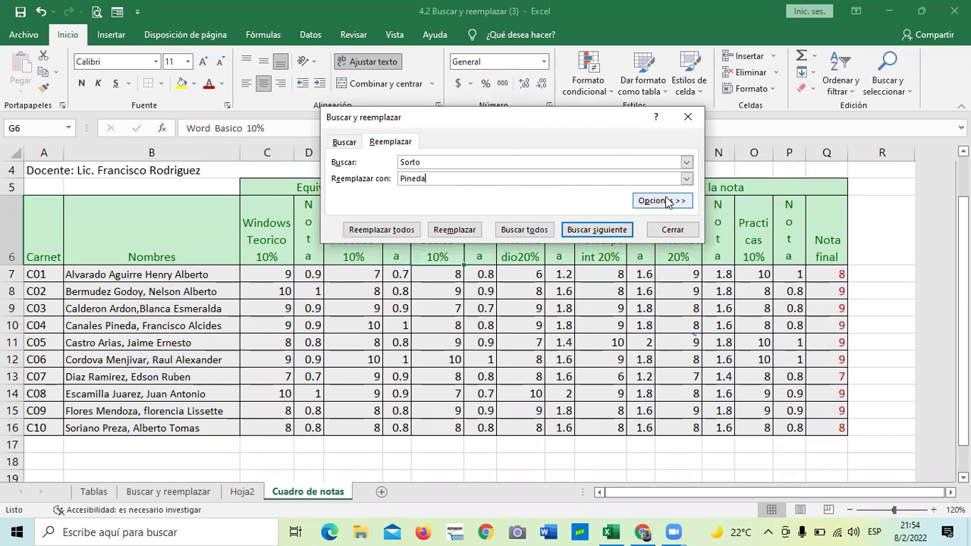
{"action": "left_click", "coordinate": [668, 202]}
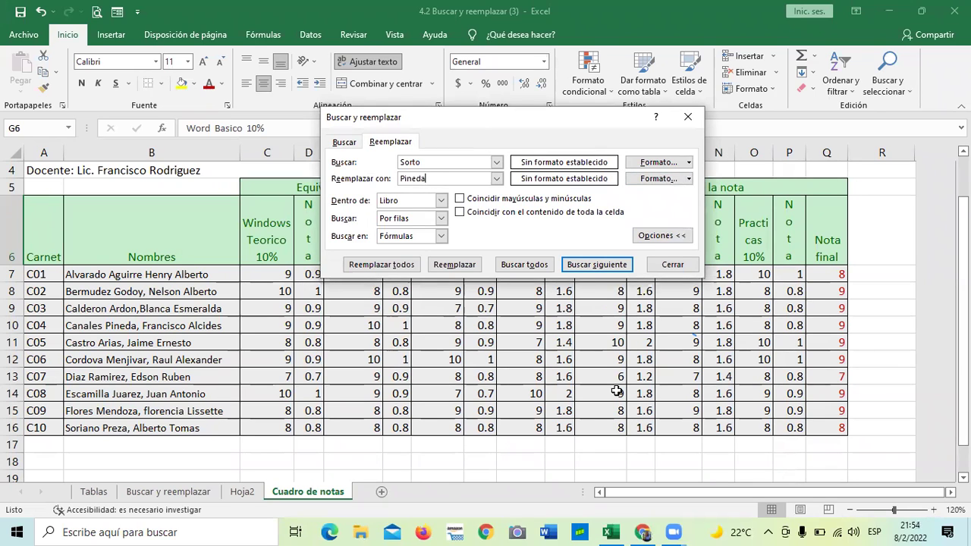
Step: Set the Dentro de search scope to Hoja
{"action": "left_click", "coordinate": [441, 201]}
{"action": "left_click", "coordinate": [442, 201]}
{"action": "left_click", "coordinate": [442, 201]}
{"action": "left_click", "coordinate": [405, 214]}
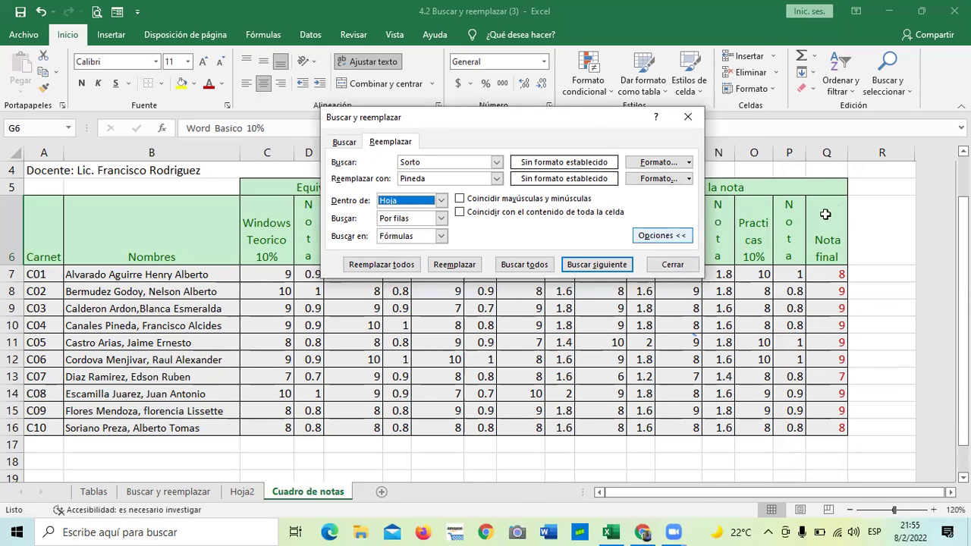
Step: Close the dialog and look over the Hoja2, Buscar y reemplazar and Tablas sheets
{"action": "left_click", "coordinate": [686, 119]}
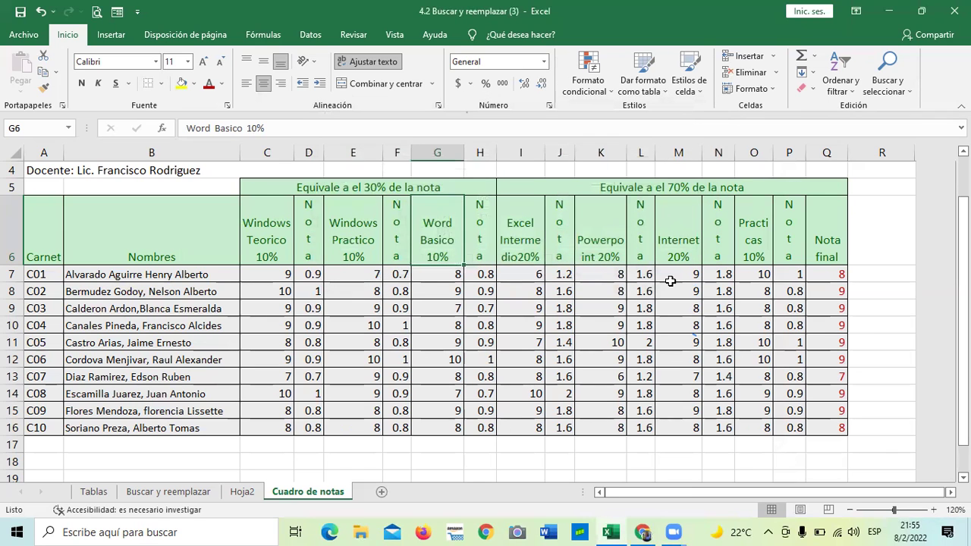
{"action": "left_click", "coordinate": [241, 493]}
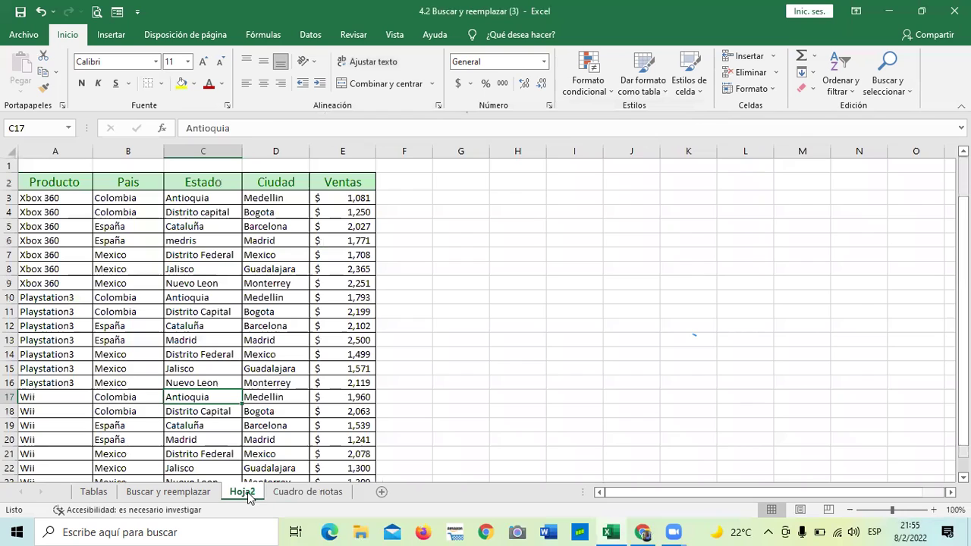
{"action": "left_click", "coordinate": [201, 492]}
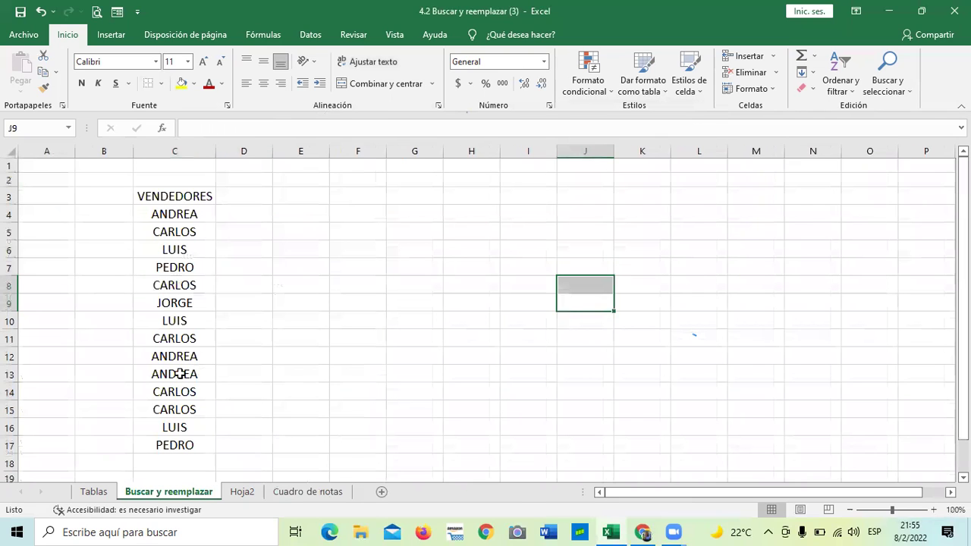
{"action": "left_click", "coordinate": [171, 220]}
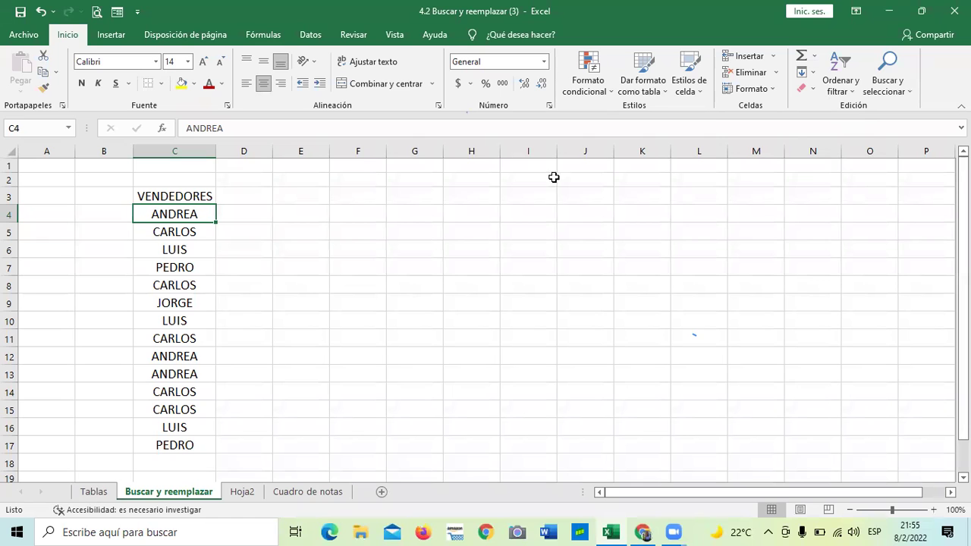
{"action": "left_click", "coordinate": [94, 492]}
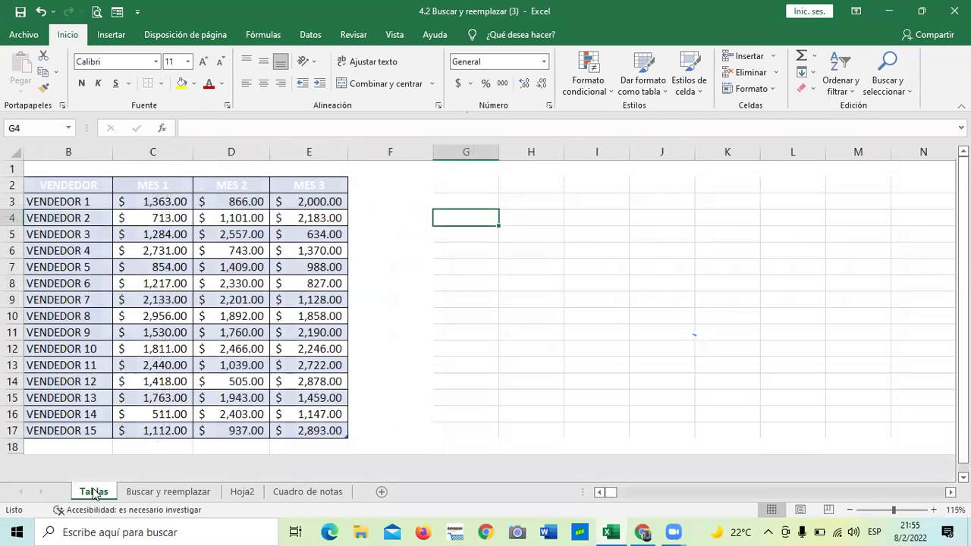
{"action": "left_click", "coordinate": [380, 272]}
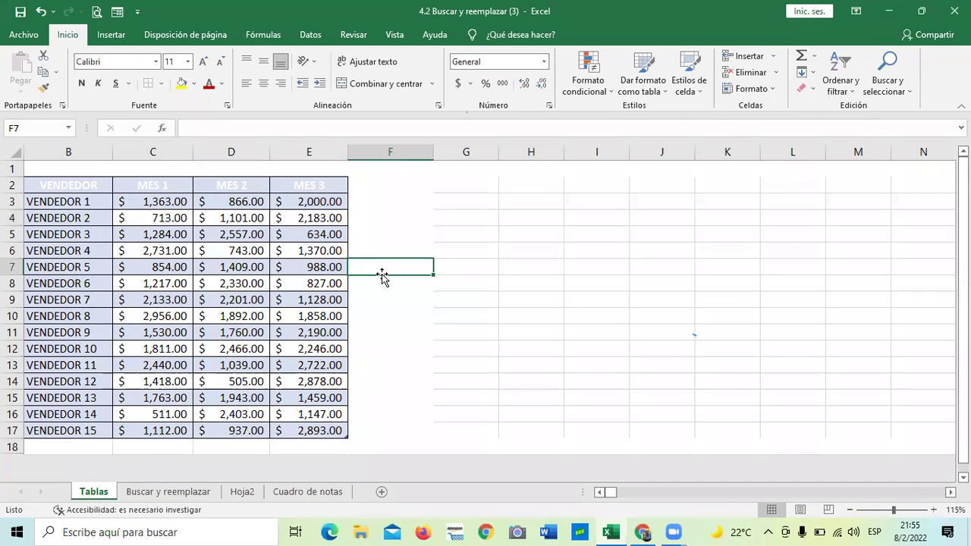
{"action": "left_click", "coordinate": [385, 325]}
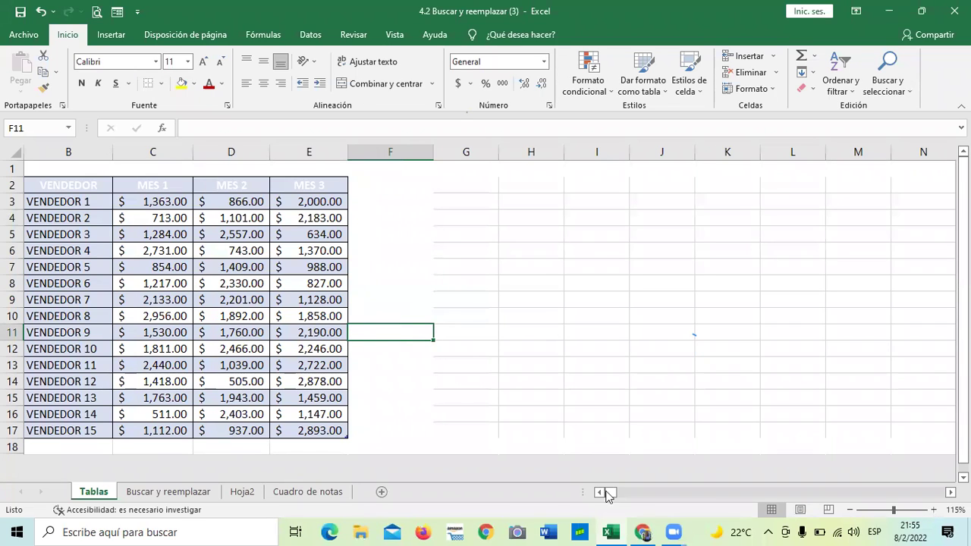
{"action": "left_click", "coordinate": [578, 289]}
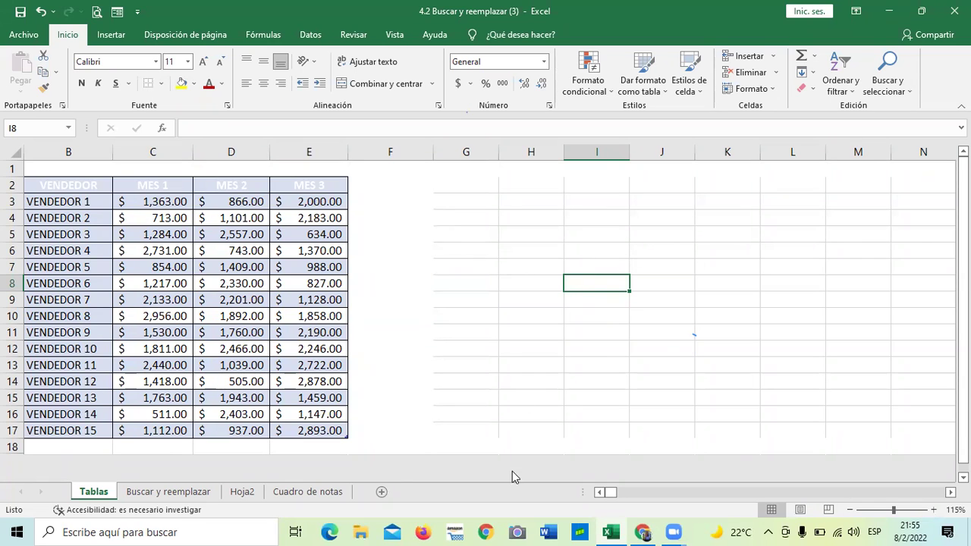
Step: Check the final-grade formulas in Q7 and Q12 on Cuadro de notas, then go back to the course video
{"action": "left_click", "coordinate": [307, 492]}
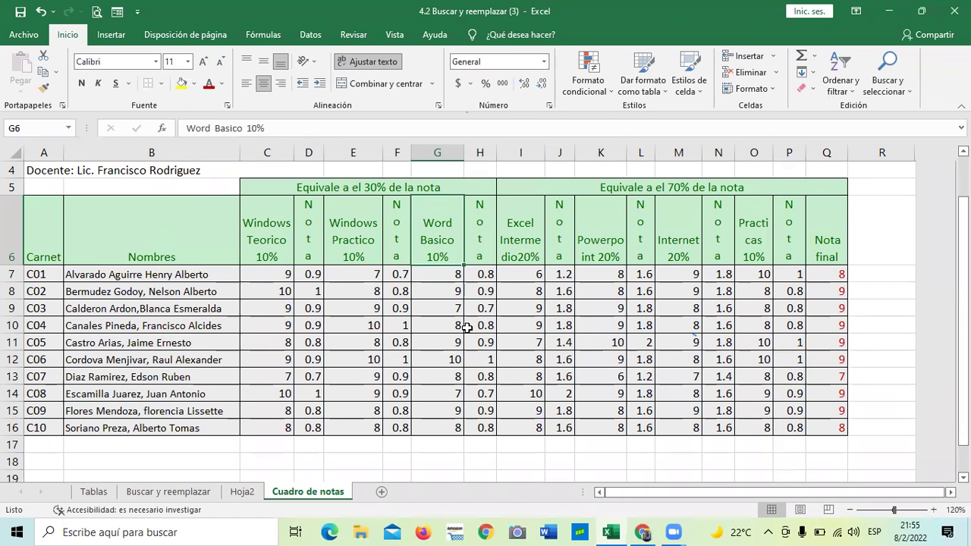
{"action": "scroll", "coordinate": [467, 326], "scroll_direction": "up", "scroll_amount": 1}
{"action": "scroll", "coordinate": [466, 327], "scroll_direction": "down", "scroll_amount": 2}
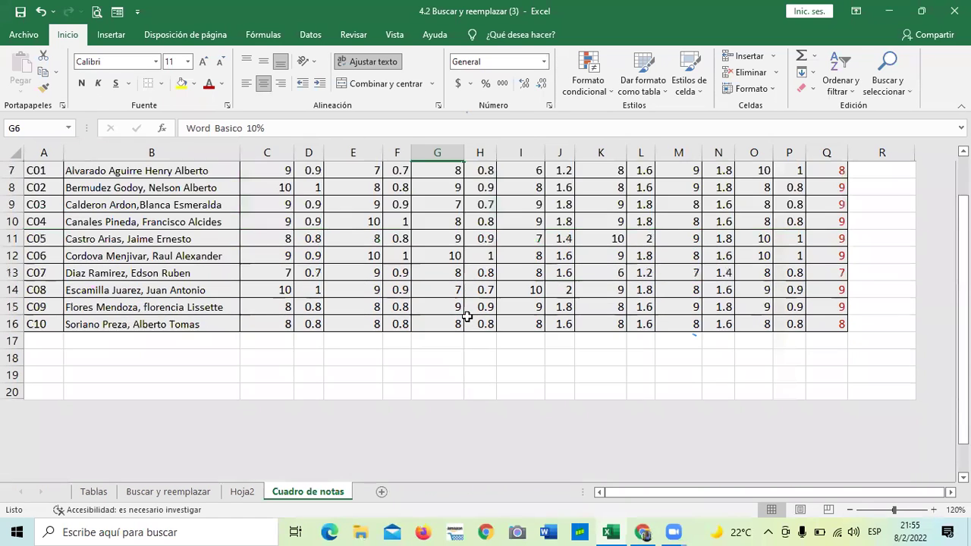
{"action": "scroll", "coordinate": [101, 393], "scroll_direction": "up", "scroll_amount": 2}
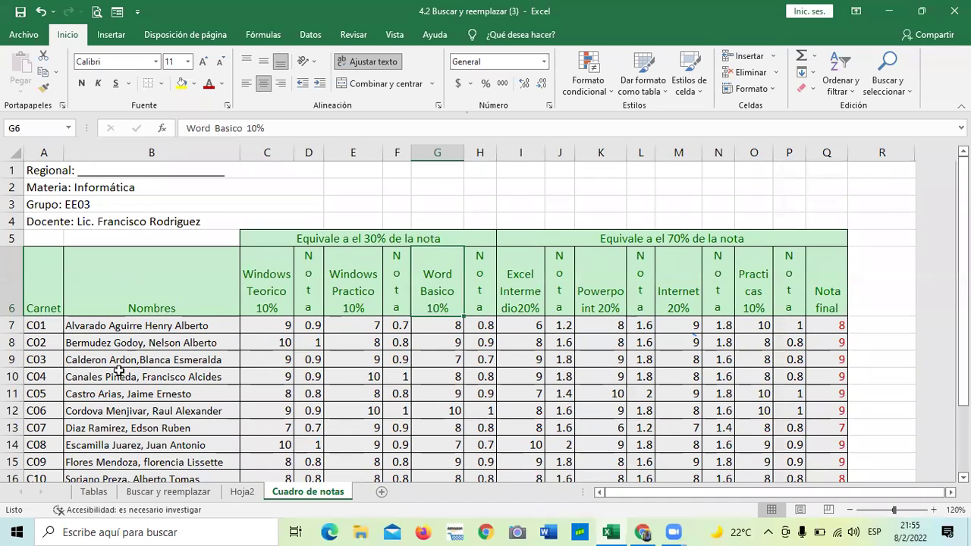
{"action": "scroll", "coordinate": [259, 392], "scroll_direction": "down", "scroll_amount": 1}
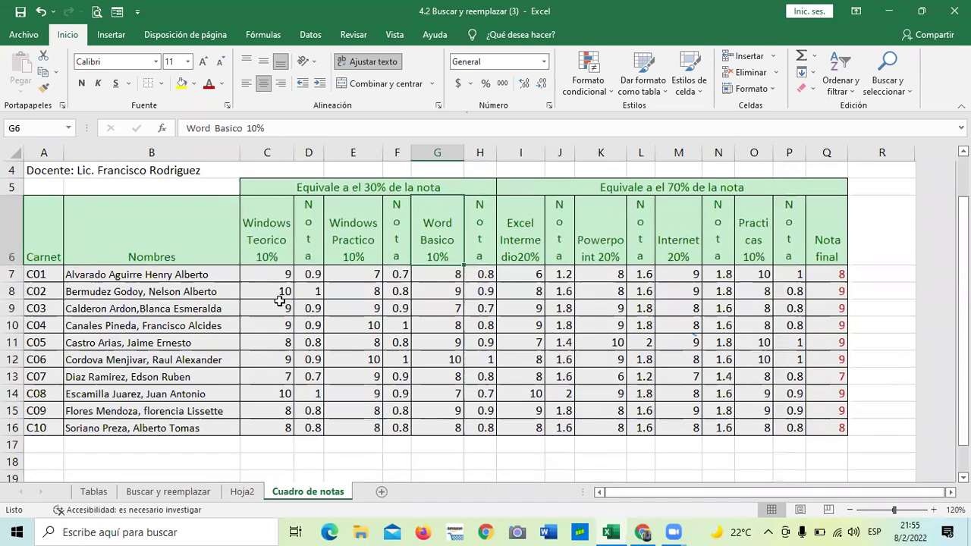
{"action": "left_click", "coordinate": [827, 275]}
{"action": "left_click", "coordinate": [827, 360]}
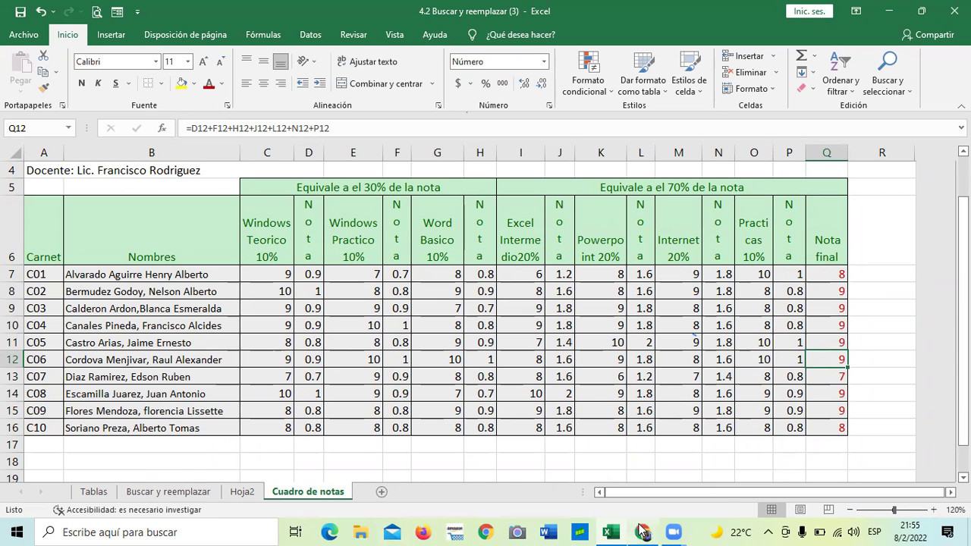
{"action": "mouse_move", "coordinate": [643, 531]}
{"action": "left_click", "coordinate": [634, 482]}
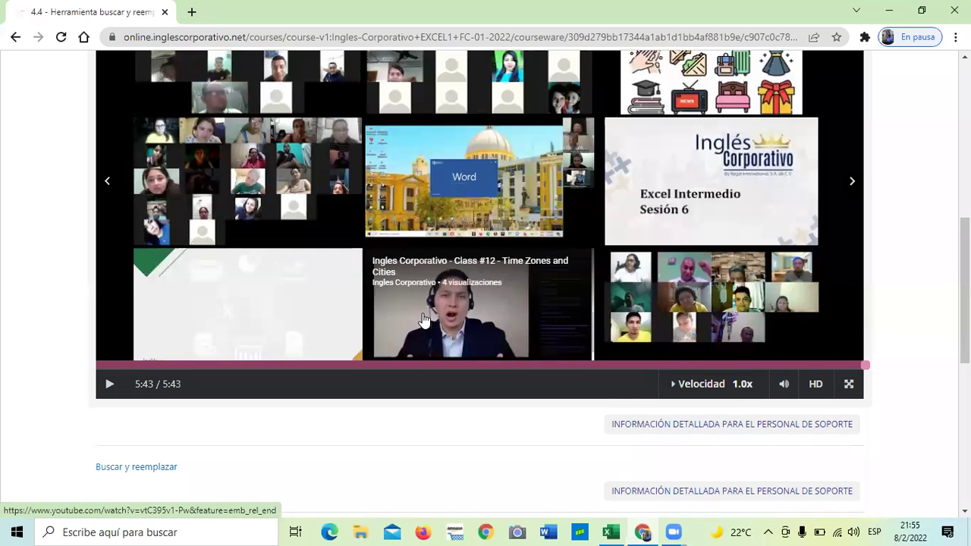
Step: Go past lesson 4.4 to unit 4.5 Laboratorio, then open the 4.8 Laboratorio quiz
{"action": "scroll", "coordinate": [424, 318], "scroll_direction": "down", "scroll_amount": 6}
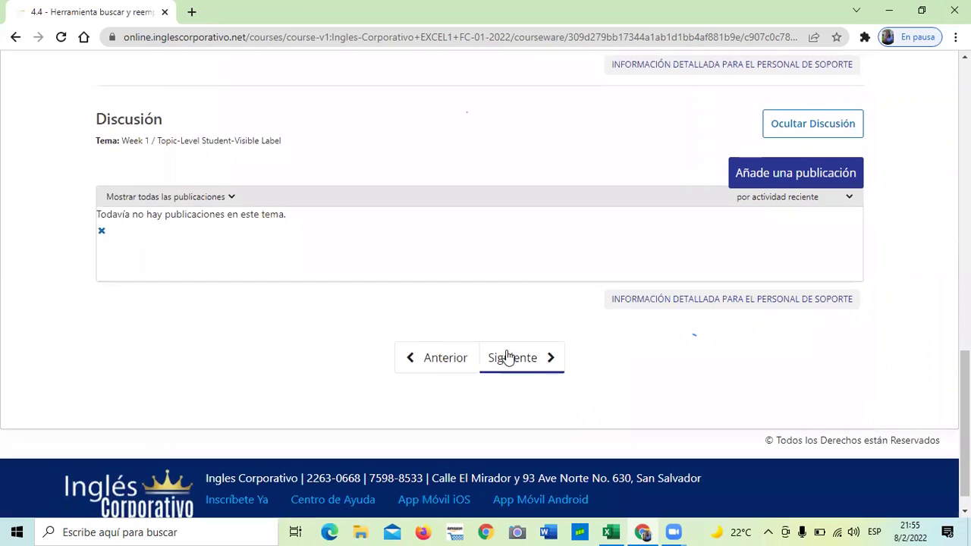
{"action": "left_click", "coordinate": [527, 363]}
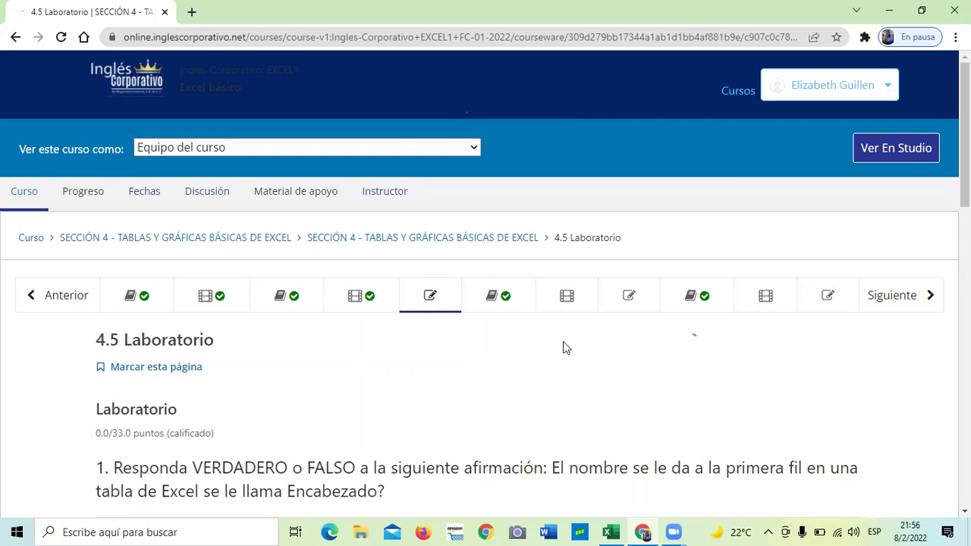
{"action": "scroll", "coordinate": [486, 346], "scroll_direction": "down", "scroll_amount": 1}
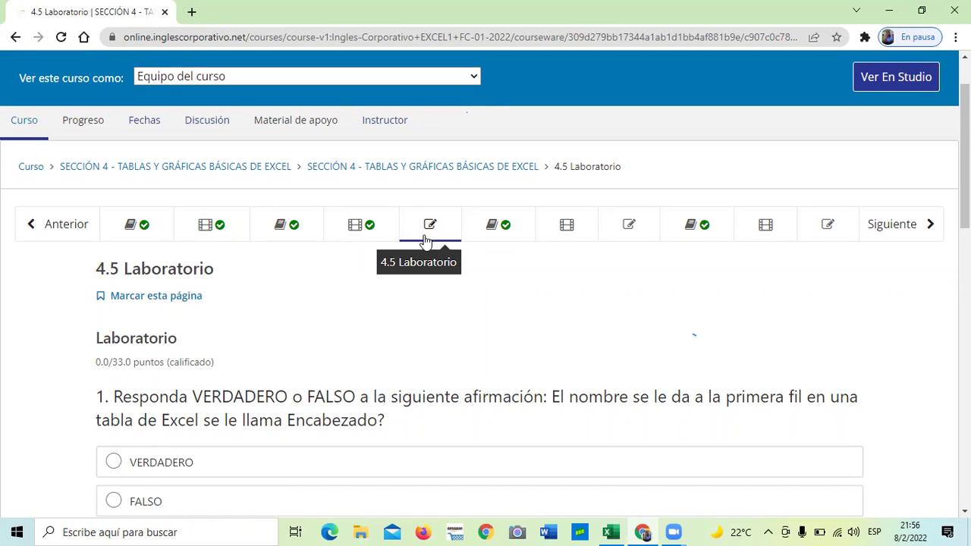
{"action": "scroll", "coordinate": [424, 266], "scroll_direction": "down", "scroll_amount": 1}
{"action": "scroll", "coordinate": [425, 270], "scroll_direction": "up", "scroll_amount": 2}
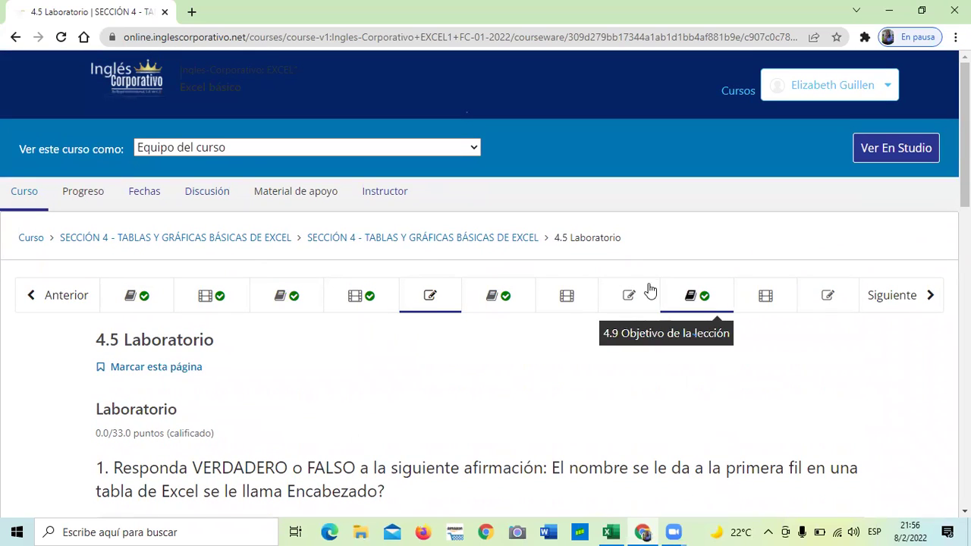
{"action": "left_click", "coordinate": [624, 298]}
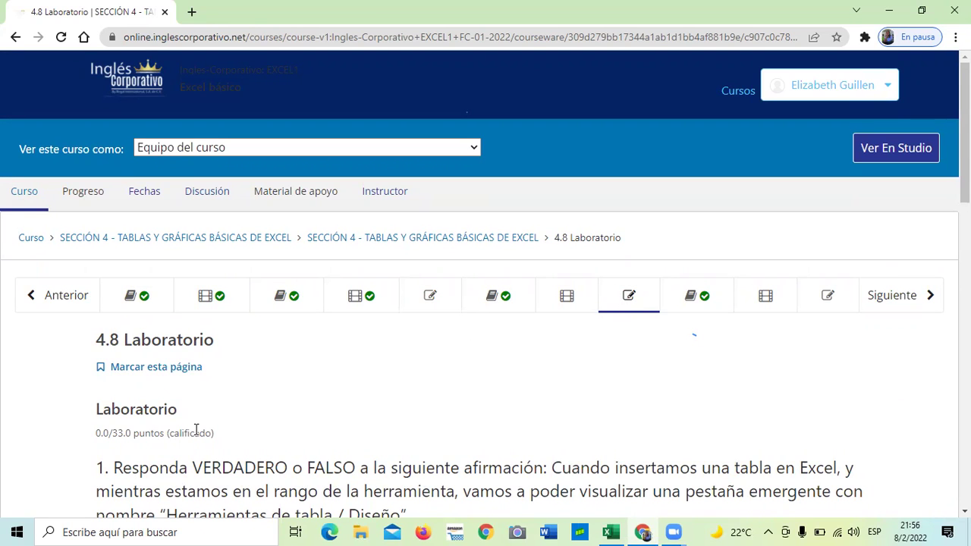
Step: Scroll through true/false questions 1–4 on Excel tables in the 4.8 Laboratorio quiz
{"action": "scroll", "coordinate": [296, 418], "scroll_direction": "down", "scroll_amount": 10}
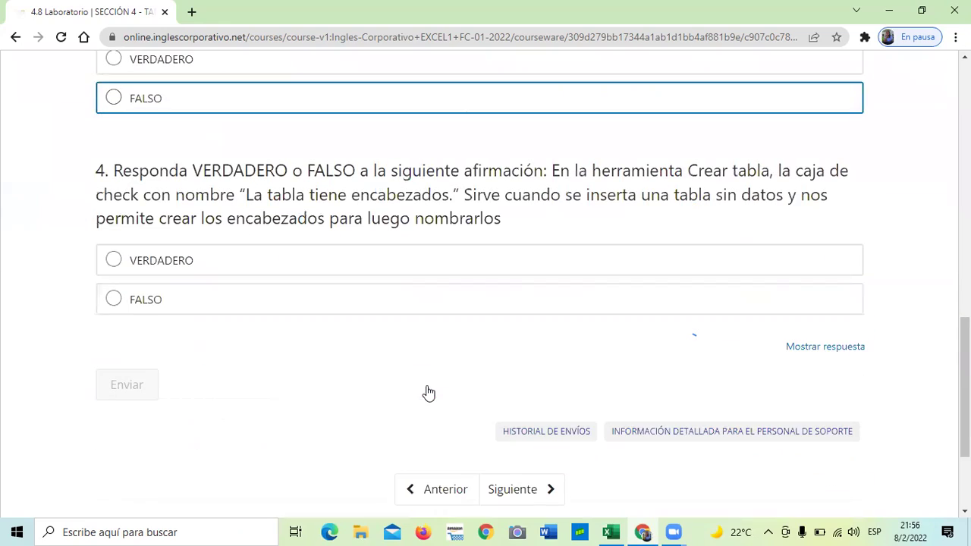
{"action": "scroll", "coordinate": [383, 387], "scroll_direction": "up", "scroll_amount": 3}
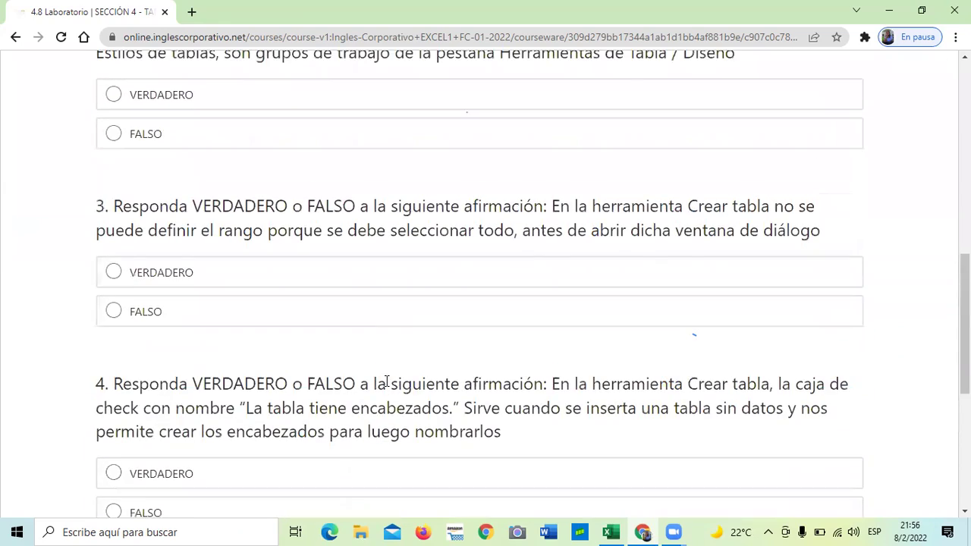
{"action": "scroll", "coordinate": [387, 381], "scroll_direction": "up", "scroll_amount": 6}
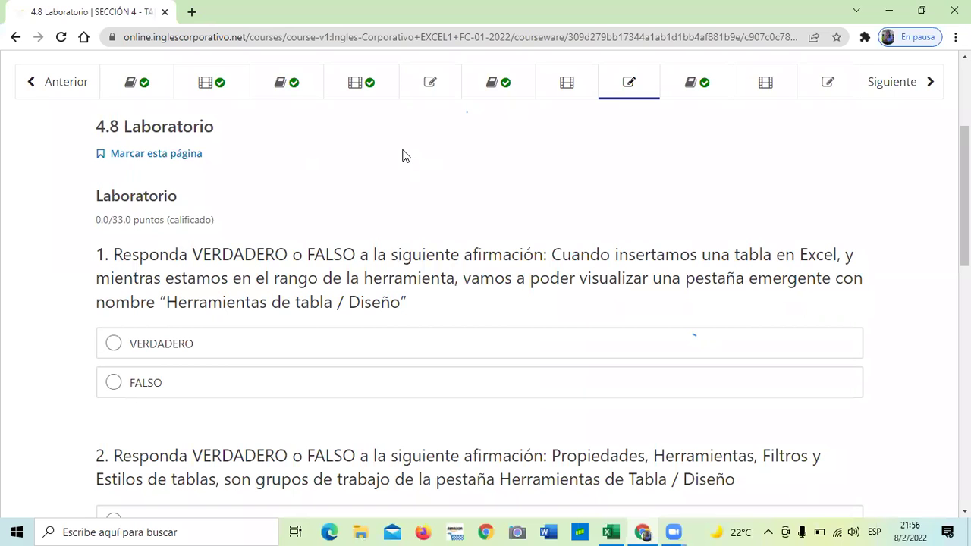
{"action": "scroll", "coordinate": [655, 218], "scroll_direction": "down", "scroll_amount": 5}
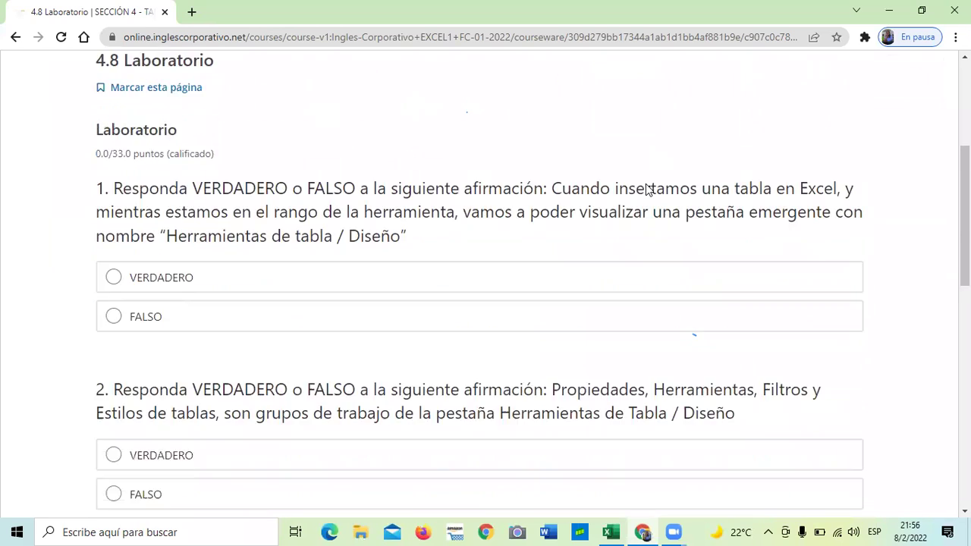
{"action": "scroll", "coordinate": [653, 225], "scroll_direction": "up", "scroll_amount": 8}
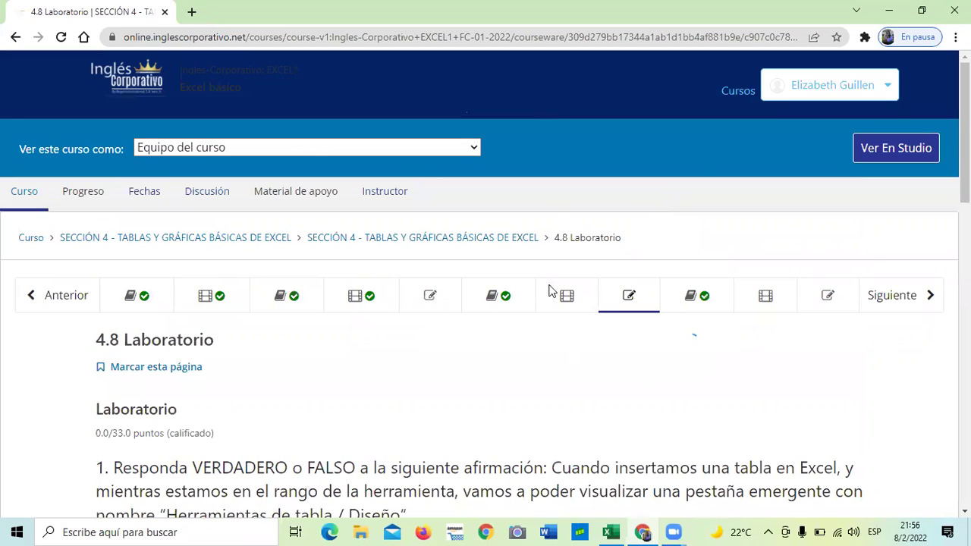
{"action": "scroll", "coordinate": [490, 297], "scroll_direction": "down", "scroll_amount": 2}
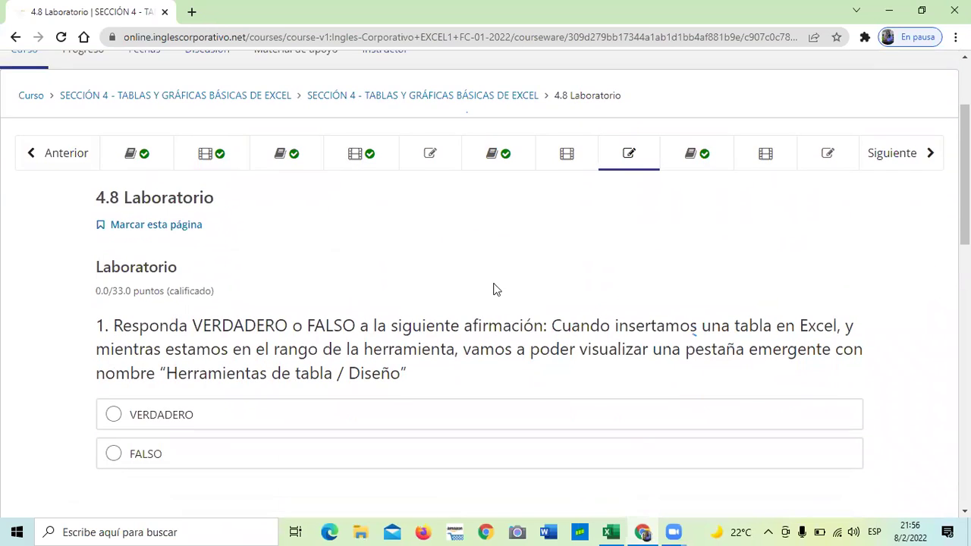
{"action": "scroll", "coordinate": [494, 288], "scroll_direction": "up", "scroll_amount": 2}
{"action": "scroll", "coordinate": [497, 286], "scroll_direction": "down", "scroll_amount": 2}
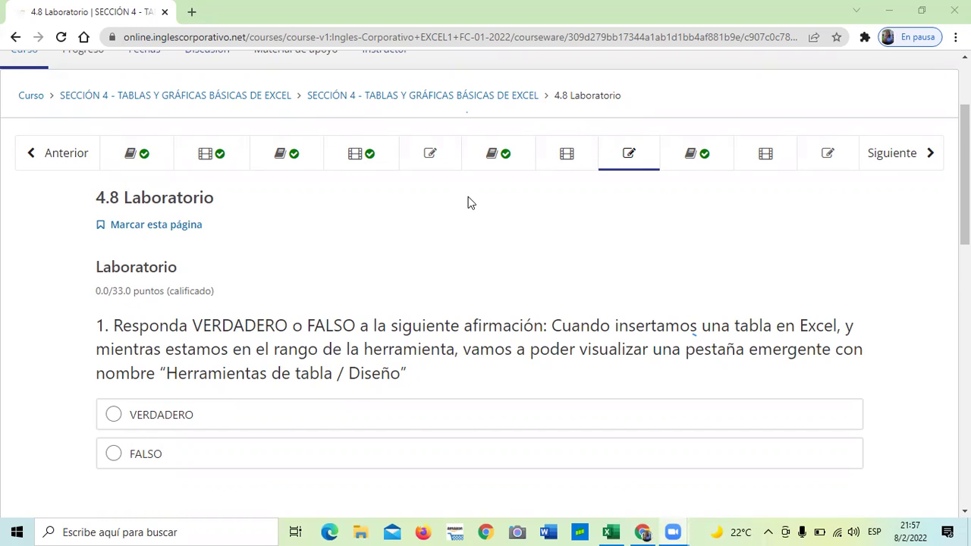
{"action": "scroll", "coordinate": [468, 201], "scroll_direction": "down", "scroll_amount": 2}
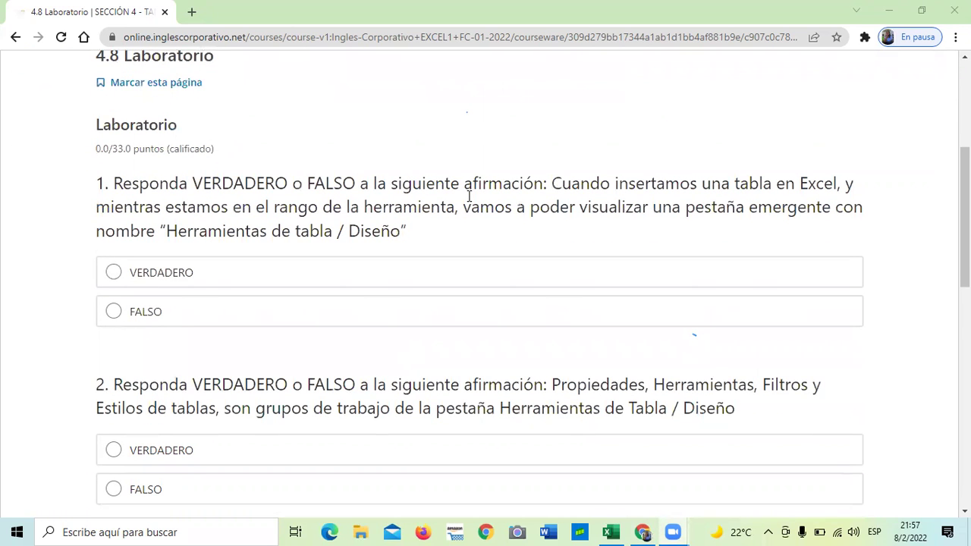
{"action": "scroll", "coordinate": [410, 300], "scroll_direction": "down", "scroll_amount": 1}
{"action": "scroll", "coordinate": [408, 303], "scroll_direction": "down", "scroll_amount": 2}
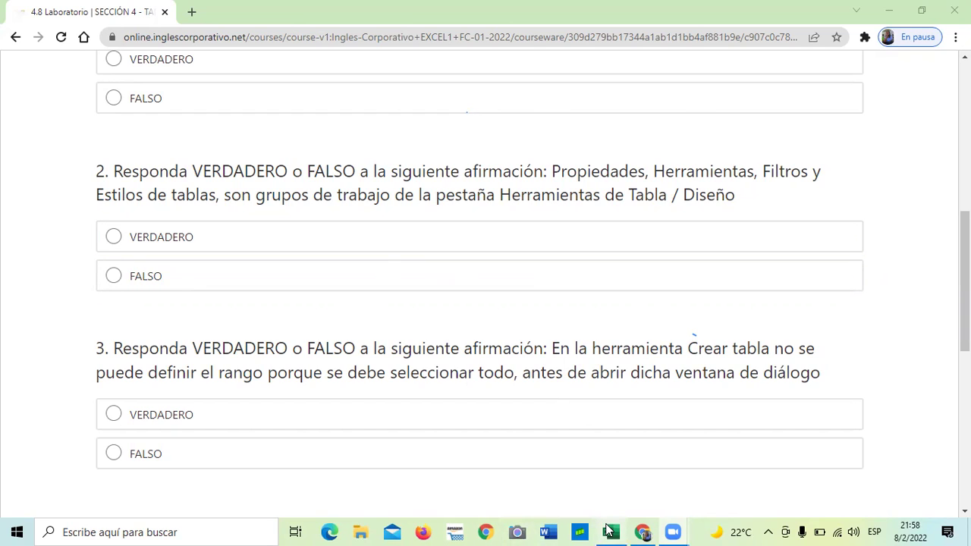
{"action": "mouse_move", "coordinate": [610, 532]}
{"action": "left_click", "coordinate": [592, 479]}
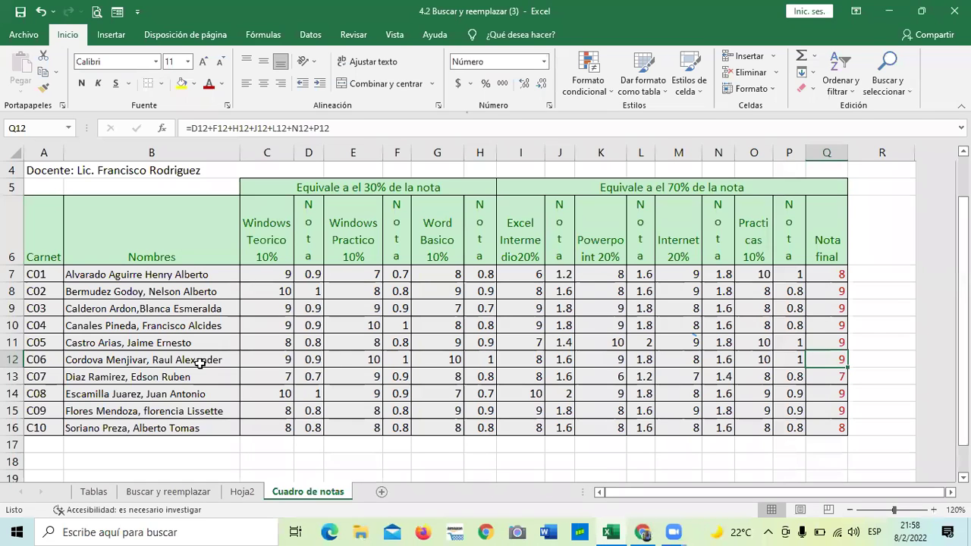
{"action": "left_click", "coordinate": [100, 493]}
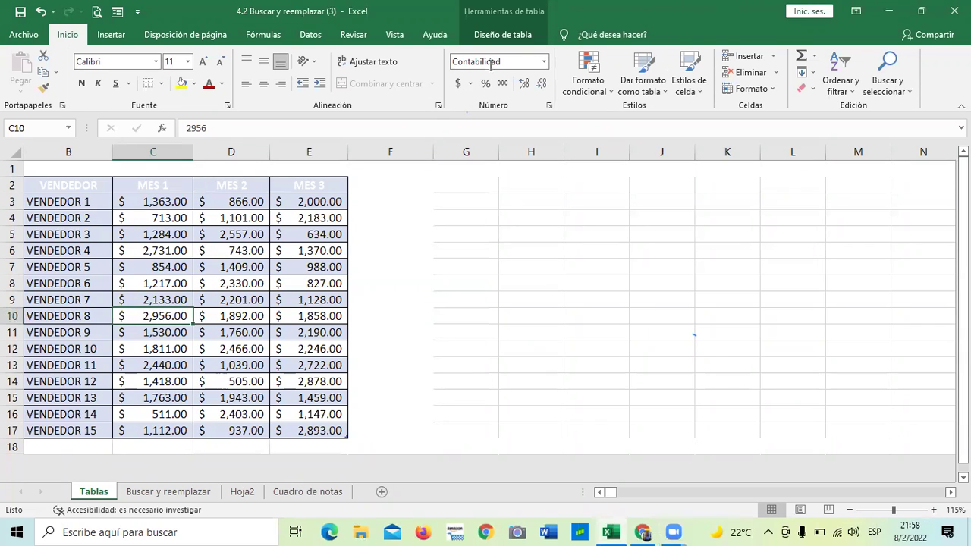
{"action": "left_click", "coordinate": [514, 34]}
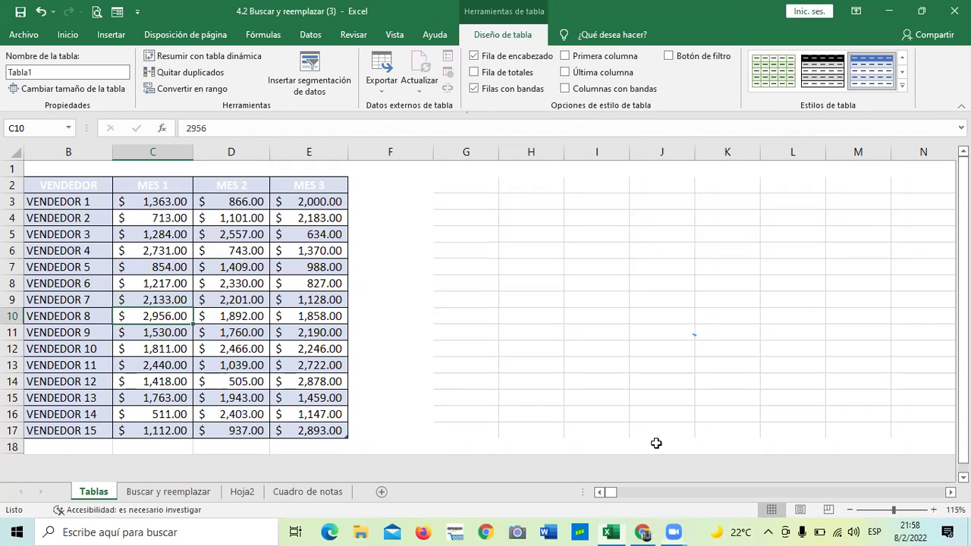
{"action": "left_click", "coordinate": [644, 531]}
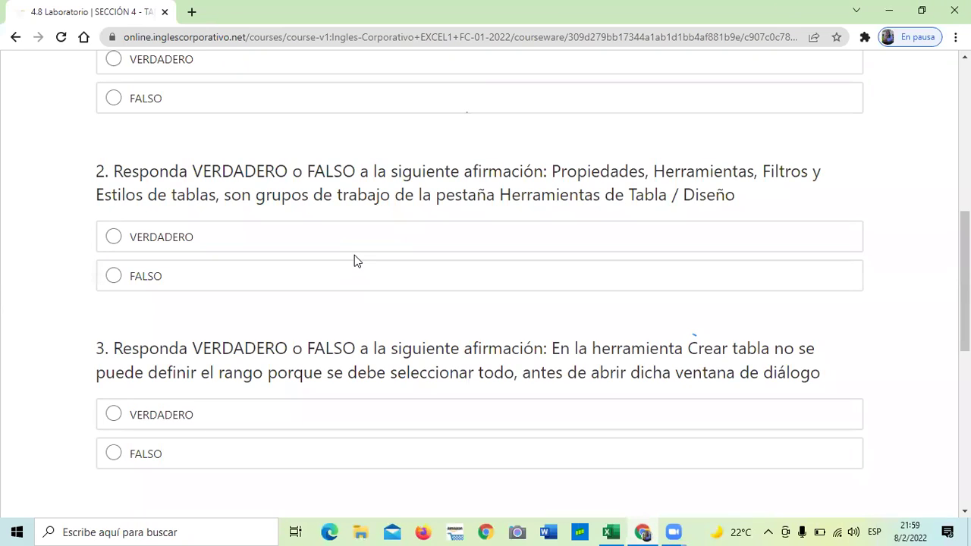
{"action": "scroll", "coordinate": [355, 255], "scroll_direction": "up", "scroll_amount": 3}
{"action": "scroll", "coordinate": [353, 276], "scroll_direction": "down", "scroll_amount": 2}
{"action": "scroll", "coordinate": [354, 278], "scroll_direction": "down", "scroll_amount": 2}
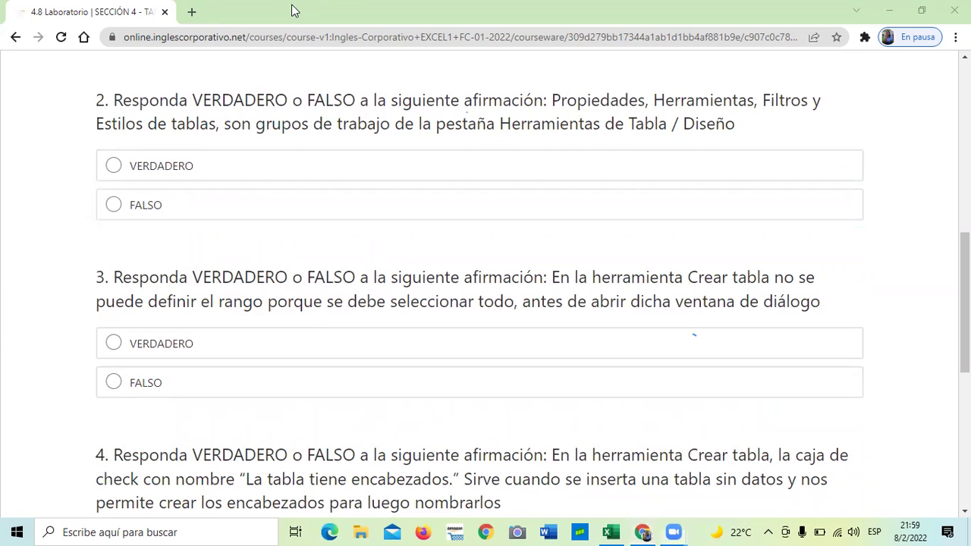
{"action": "scroll", "coordinate": [605, 307], "scroll_direction": "down", "scroll_amount": 2}
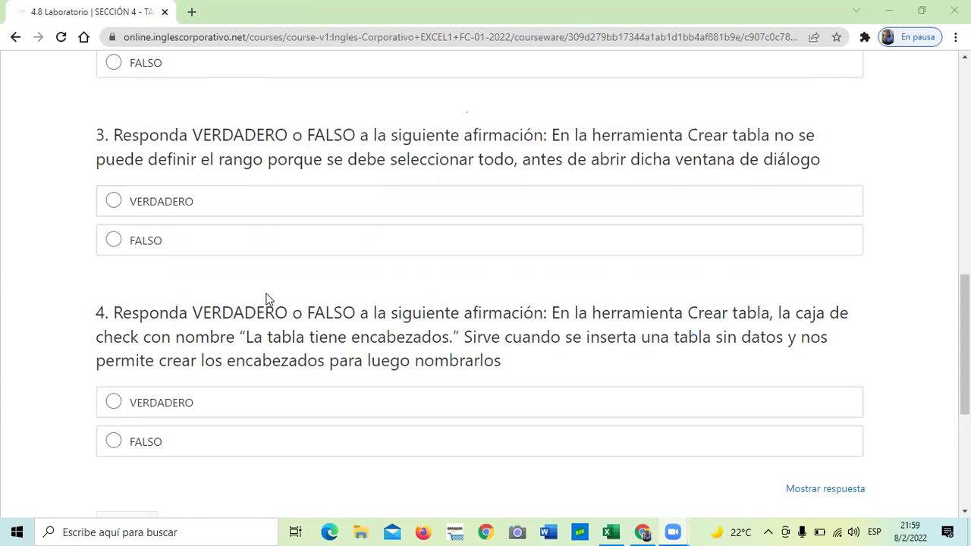
Step: Scroll through the table quiz questions, then continue to lesson 4.9 Objetivo de la lección
{"action": "scroll", "coordinate": [388, 250], "scroll_direction": "down", "scroll_amount": 2}
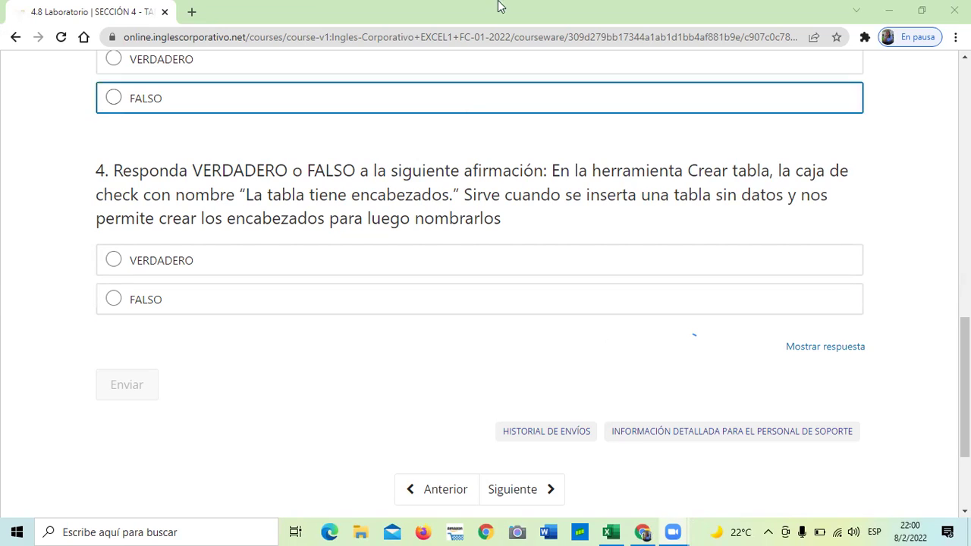
{"action": "scroll", "coordinate": [527, 215], "scroll_direction": "up", "scroll_amount": 4}
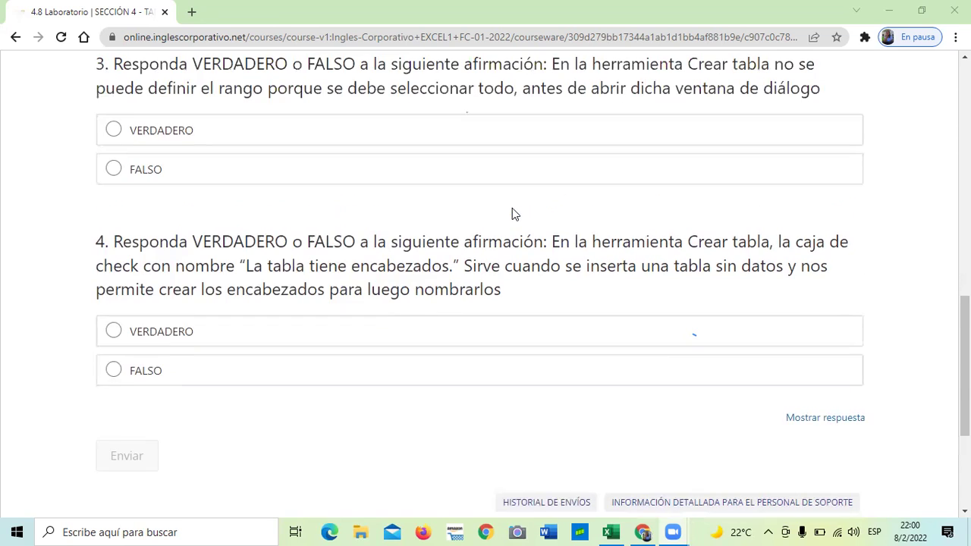
{"action": "scroll", "coordinate": [516, 267], "scroll_direction": "down", "scroll_amount": 2}
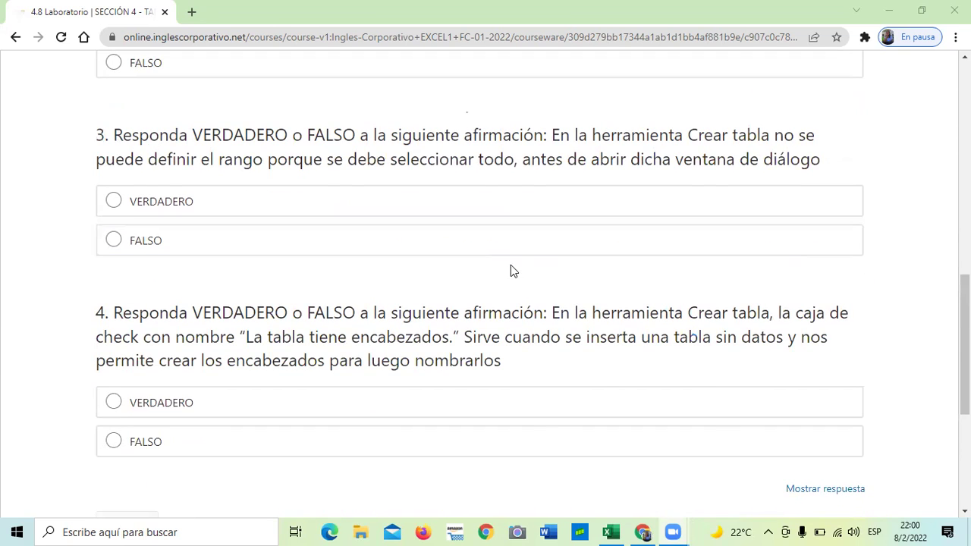
{"action": "scroll", "coordinate": [513, 269], "scroll_direction": "down", "scroll_amount": 2}
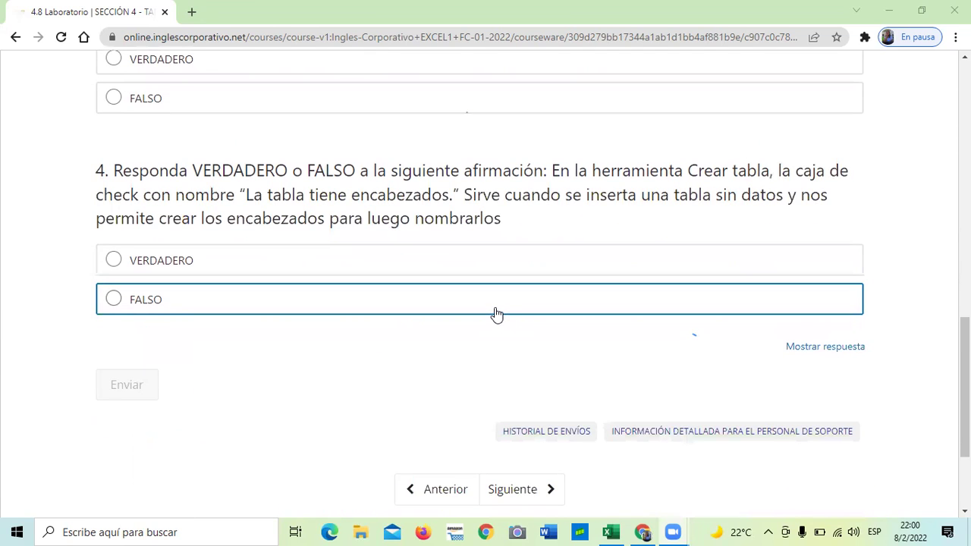
{"action": "scroll", "coordinate": [497, 357], "scroll_direction": "down", "scroll_amount": 2}
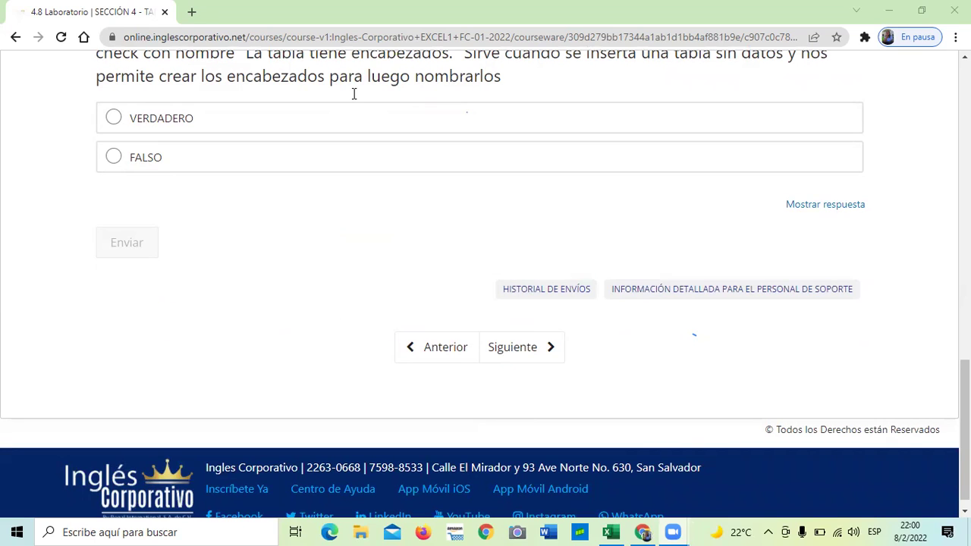
{"action": "scroll", "coordinate": [569, 230], "scroll_direction": "up", "scroll_amount": 3}
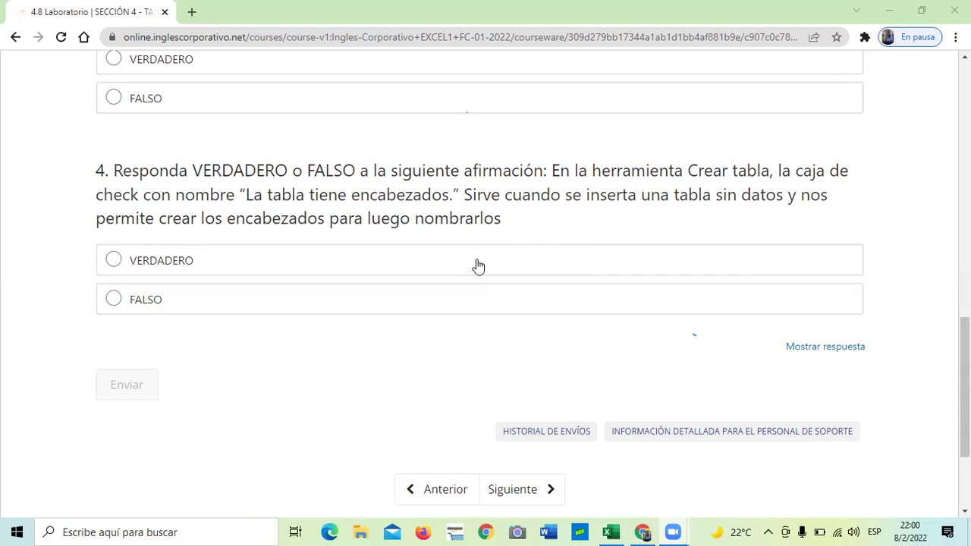
{"action": "left_click", "coordinate": [512, 491]}
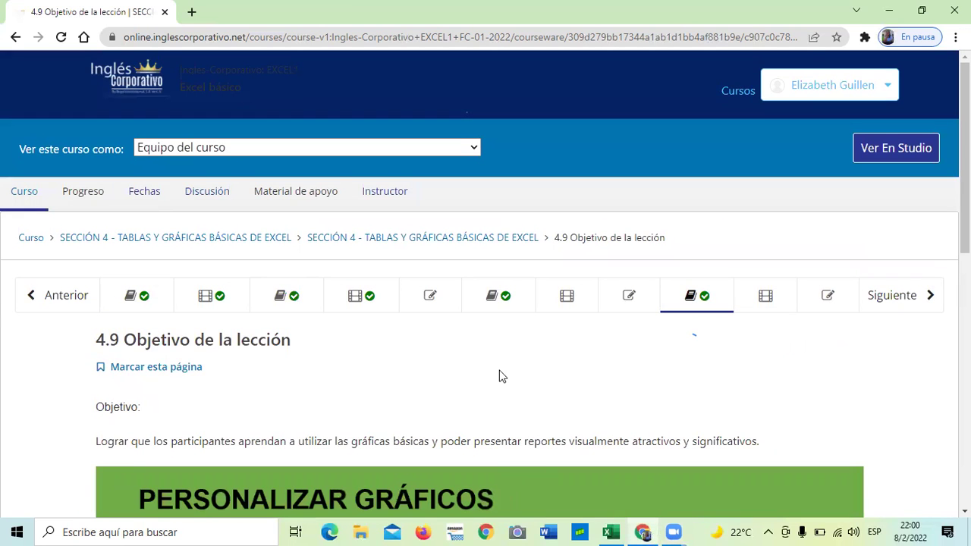
Step: Open the 4.7 Modificaciones en las tablas tab and glance over its page
{"action": "scroll", "coordinate": [499, 373], "scroll_direction": "down", "scroll_amount": 2}
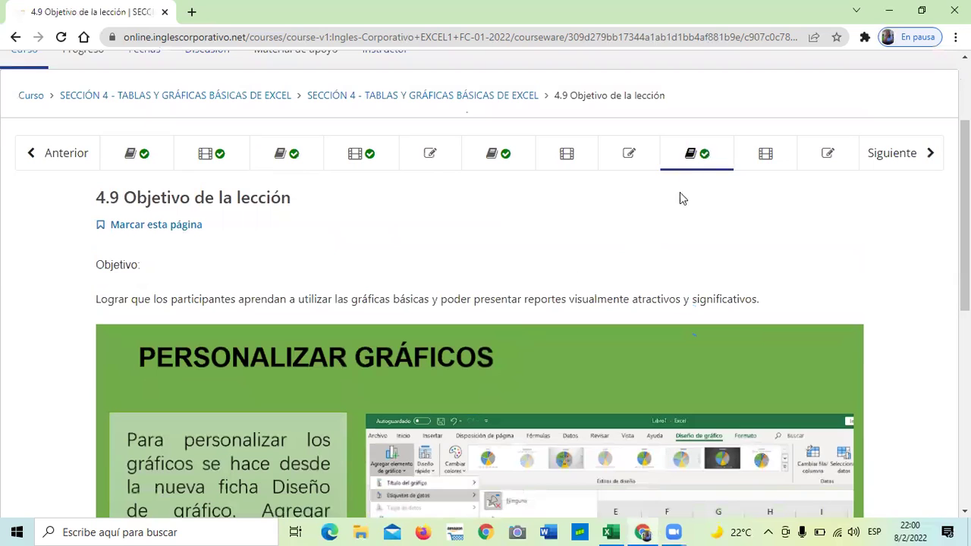
{"action": "left_click", "coordinate": [564, 153]}
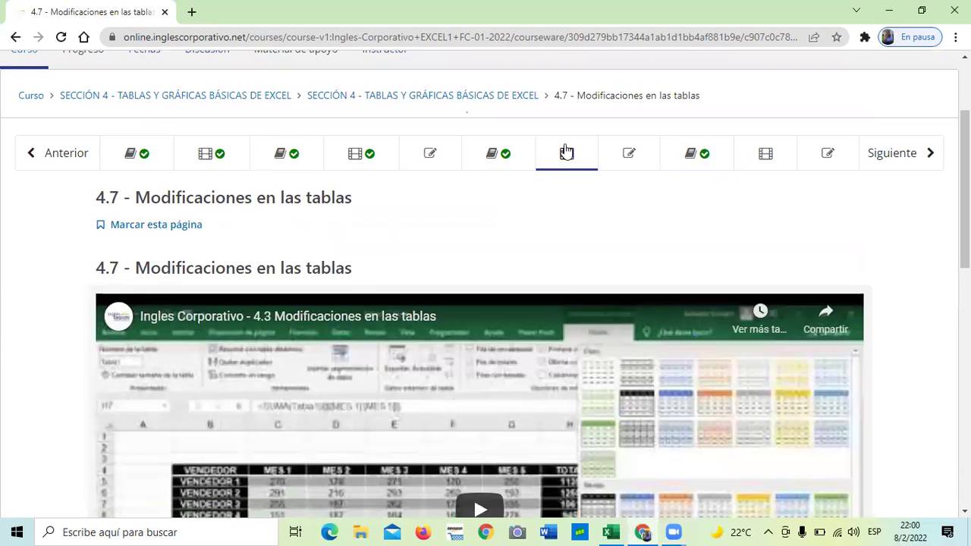
{"action": "scroll", "coordinate": [414, 325], "scroll_direction": "down", "scroll_amount": 1}
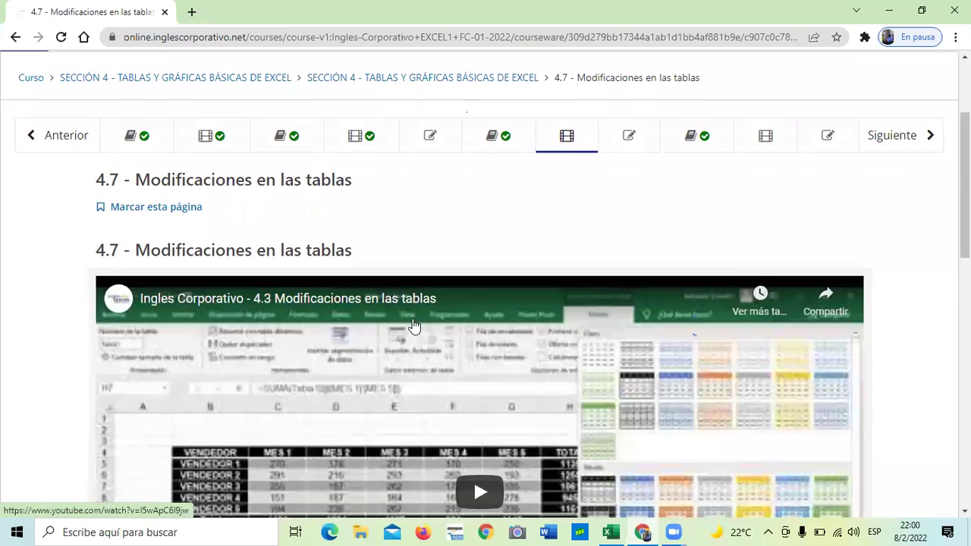
{"action": "scroll", "coordinate": [473, 308], "scroll_direction": "up", "scroll_amount": 1}
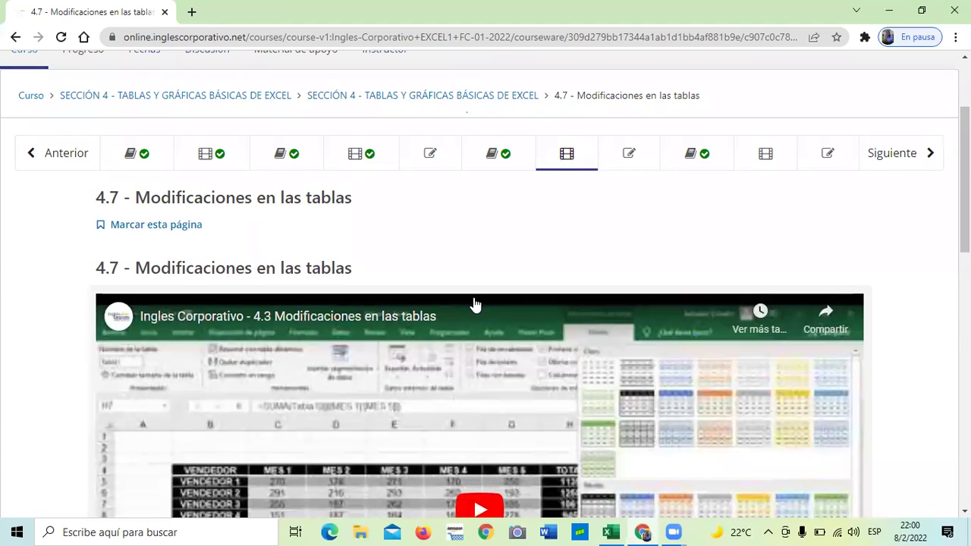
{"action": "scroll", "coordinate": [472, 305], "scroll_direction": "up", "scroll_amount": 2}
Step: Go to lesson 4.6 Objetivo de la lección, scroll through it, and advance to lesson 4.7
{"action": "left_click", "coordinate": [498, 295]}
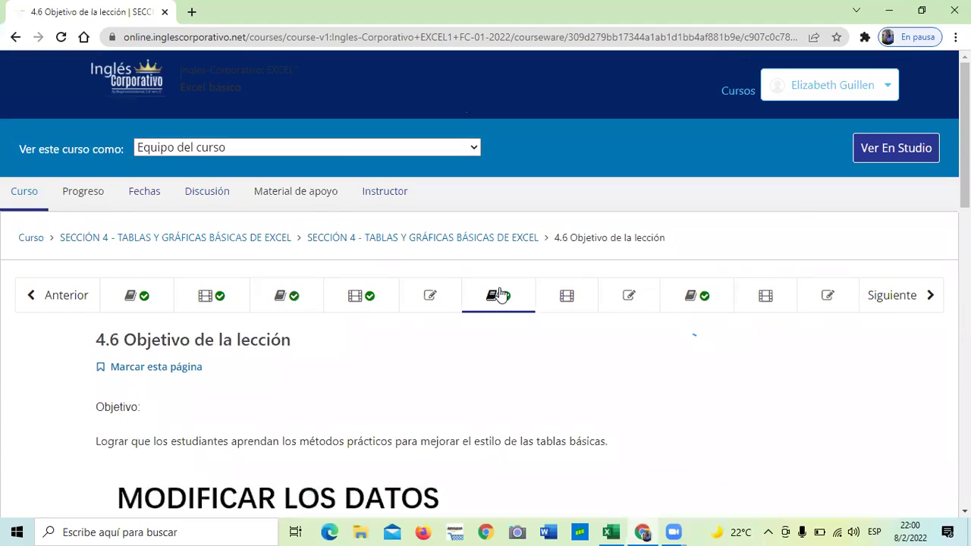
{"action": "scroll", "coordinate": [254, 321], "scroll_direction": "down", "scroll_amount": 1}
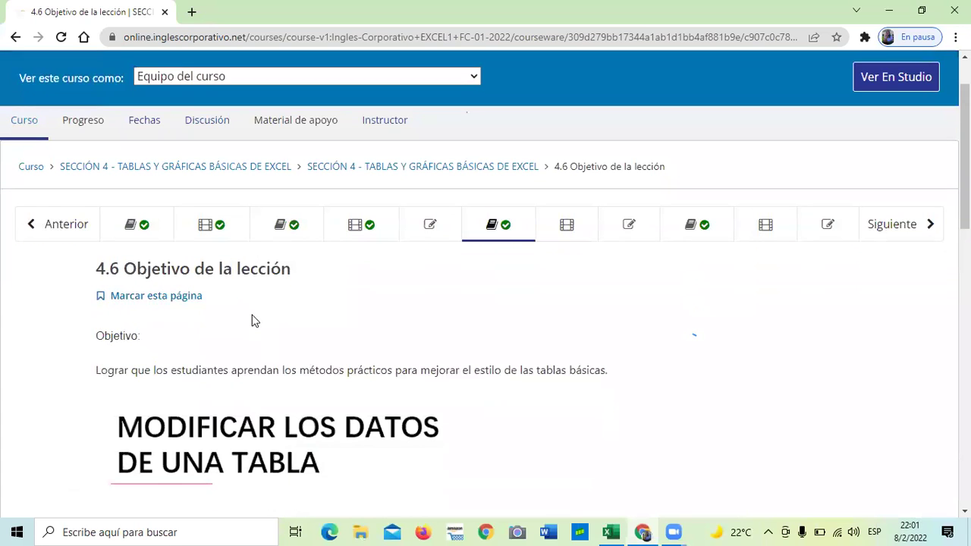
{"action": "scroll", "coordinate": [254, 321], "scroll_direction": "down", "scroll_amount": 6}
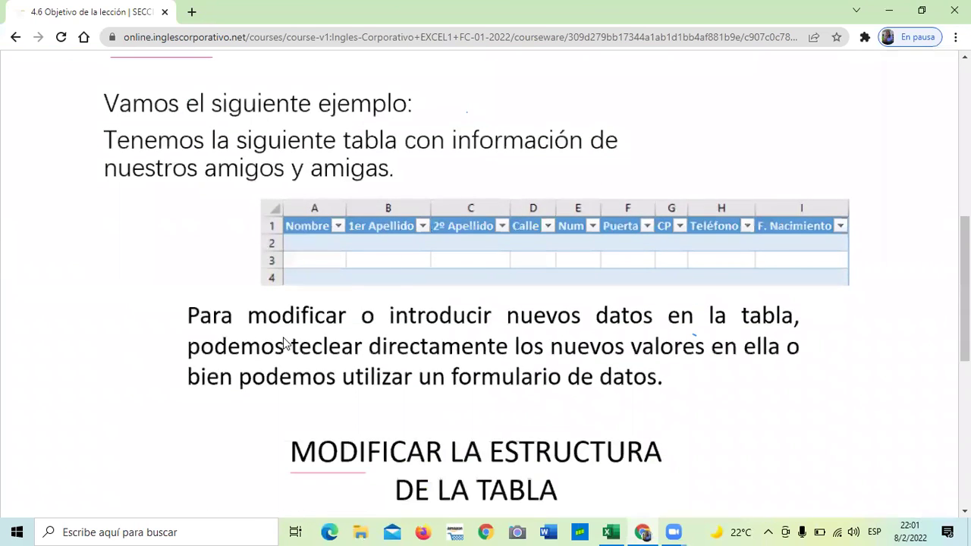
{"action": "scroll", "coordinate": [284, 343], "scroll_direction": "down", "scroll_amount": 2}
{"action": "scroll", "coordinate": [340, 389], "scroll_direction": "down", "scroll_amount": 3}
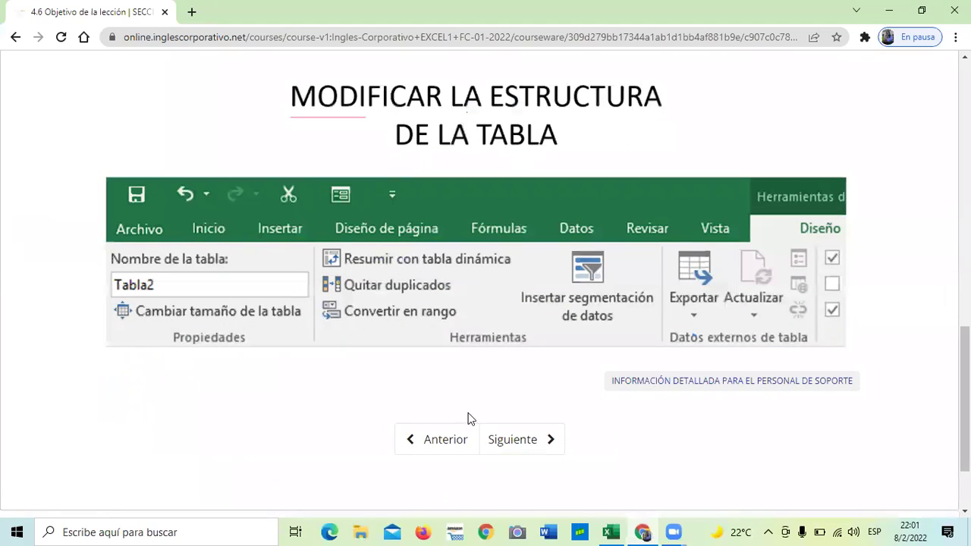
{"action": "left_click", "coordinate": [532, 438]}
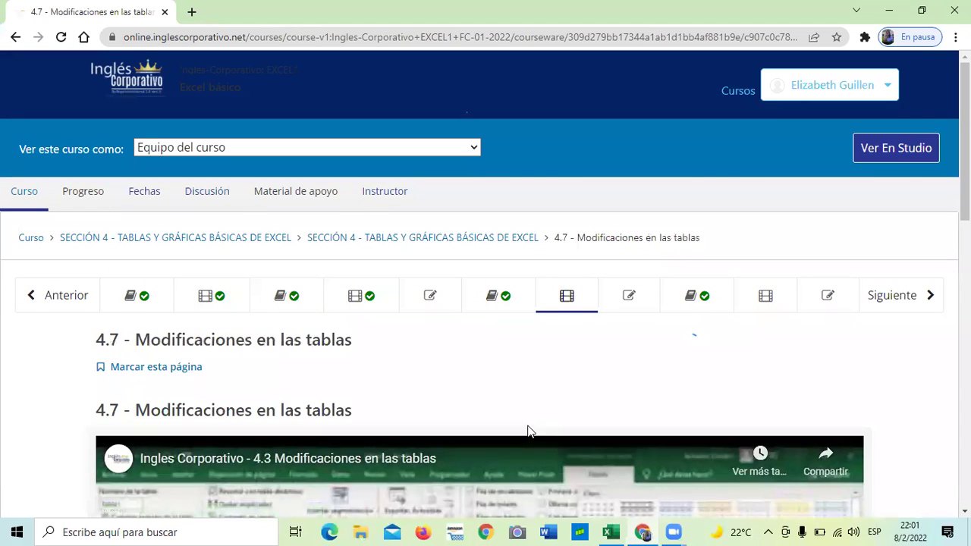
{"action": "scroll", "coordinate": [529, 431], "scroll_direction": "down", "scroll_amount": 2}
Step: Play the 4.3 Modificaciones en las tablas video from its start with volume at 100
{"action": "scroll", "coordinate": [434, 424], "scroll_direction": "down", "scroll_amount": 2}
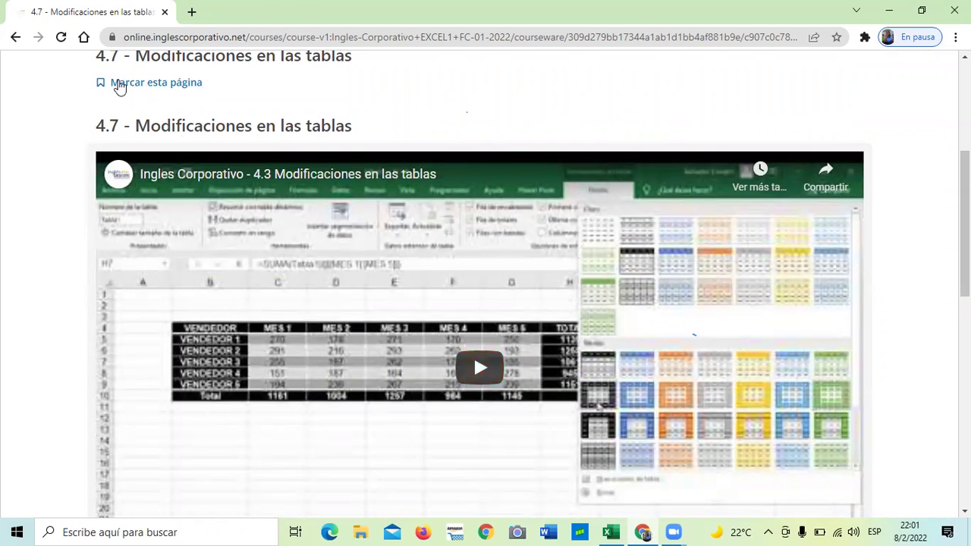
{"action": "key", "text": "F8"}
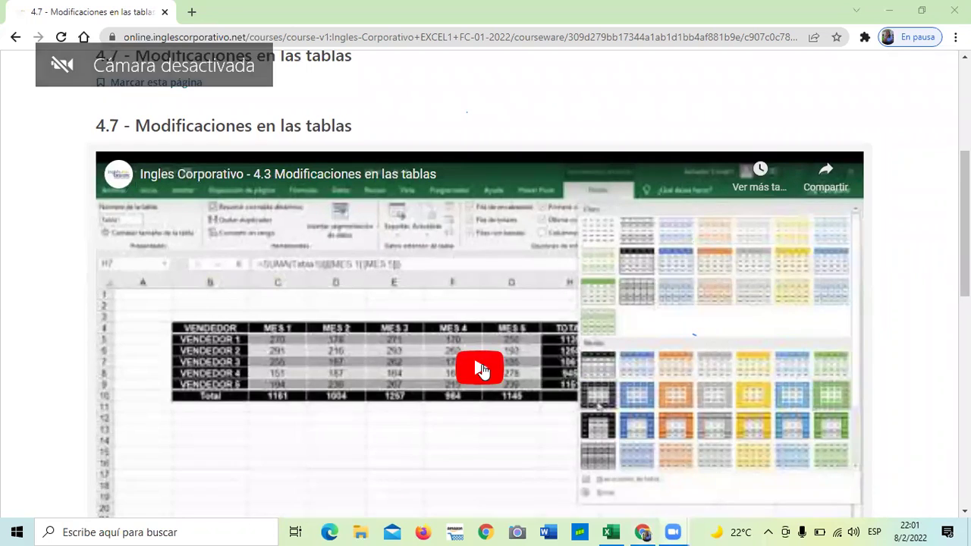
{"action": "left_click", "coordinate": [481, 370]}
{"action": "scroll", "coordinate": [481, 370], "scroll_direction": "down", "scroll_amount": 1}
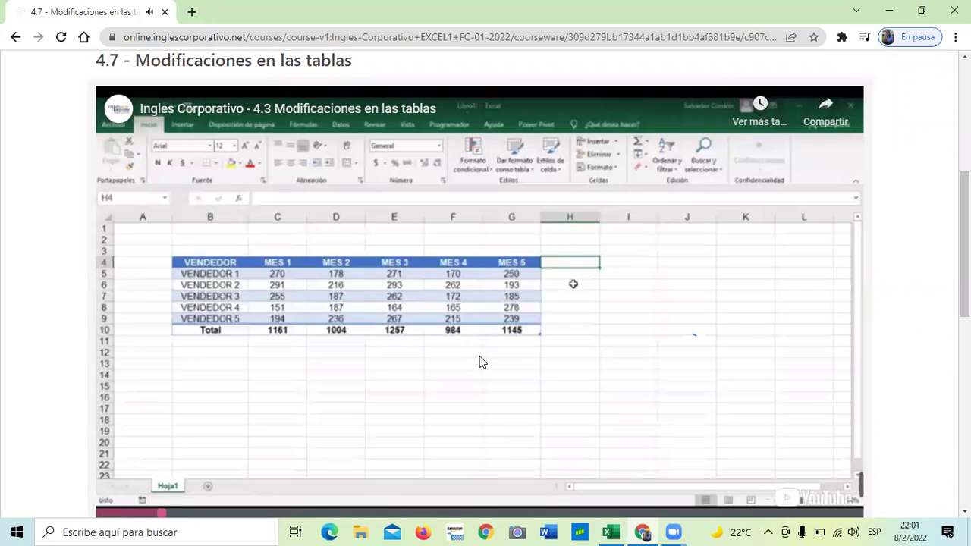
{"action": "left_click", "coordinate": [99, 514]}
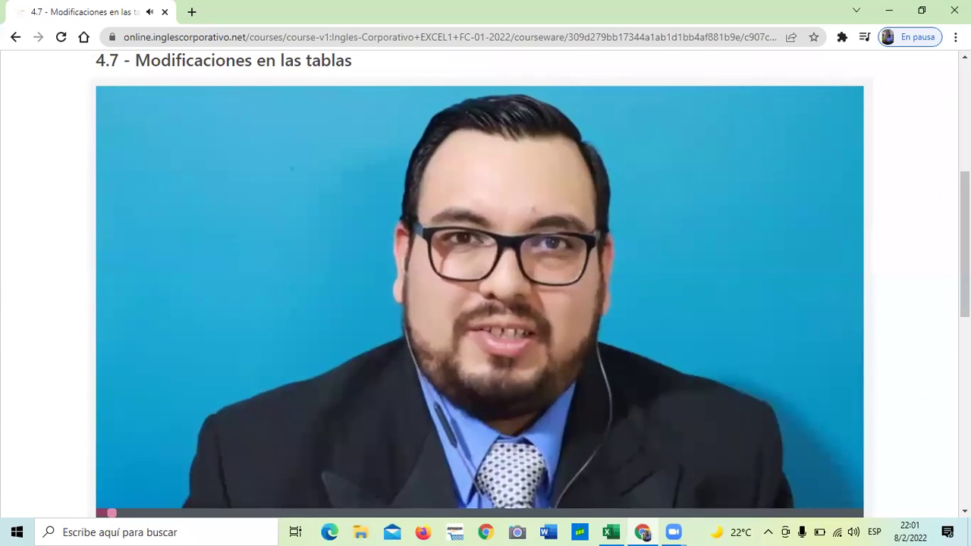
{"action": "key", "text": "XF86AudioRaiseVolume"}
{"action": "key", "text": "XF86AudioRaiseVolume"}
{"action": "key", "text": "XF86AudioRaiseVolume"}
{"action": "key", "text": "XF86AudioRaiseVolume"}
{"action": "key", "text": "XF86AudioRaiseVolume"}
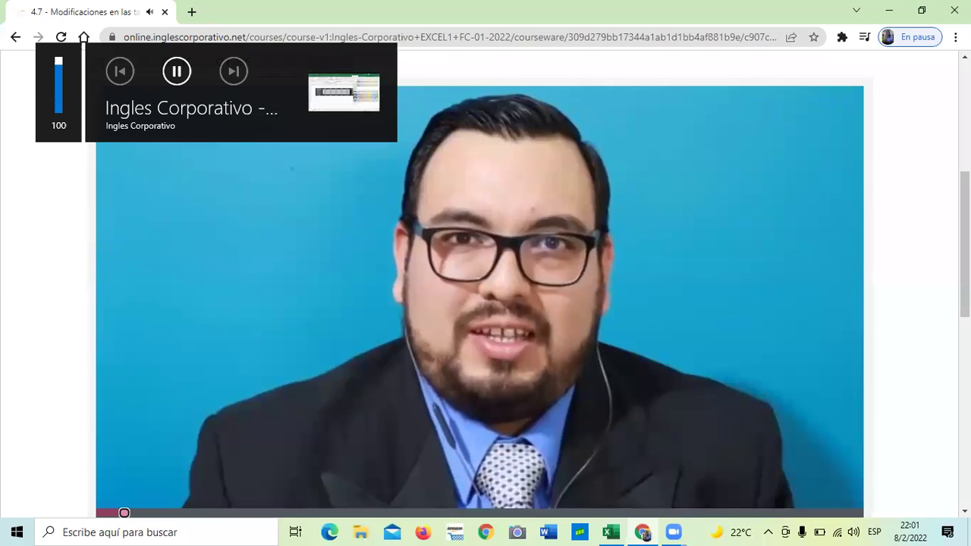
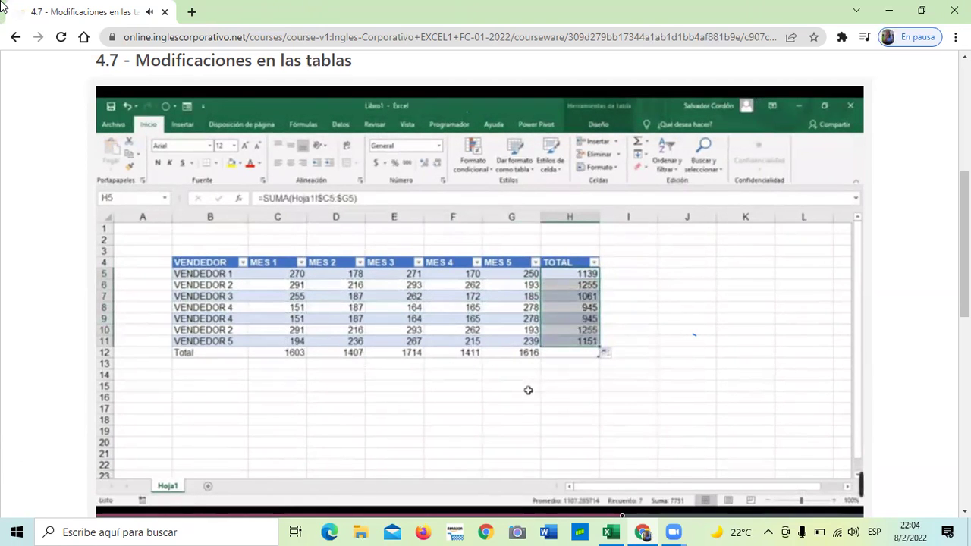
Step: Pause the course video on its 15-vendor Buscar y reemplazar example and return to Excel
{"action": "left_click", "coordinate": [409, 297]}
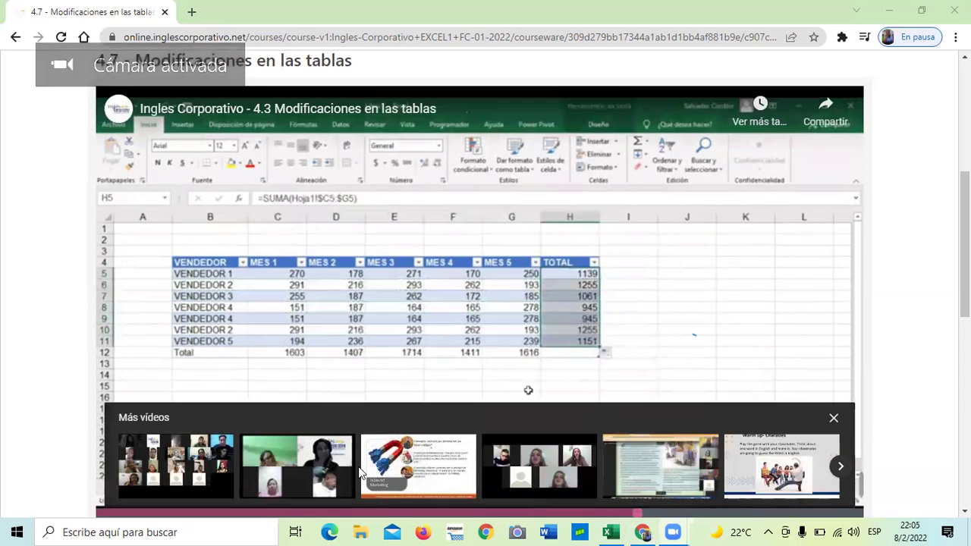
{"action": "scroll", "coordinate": [651, 368], "scroll_direction": "down", "scroll_amount": 1}
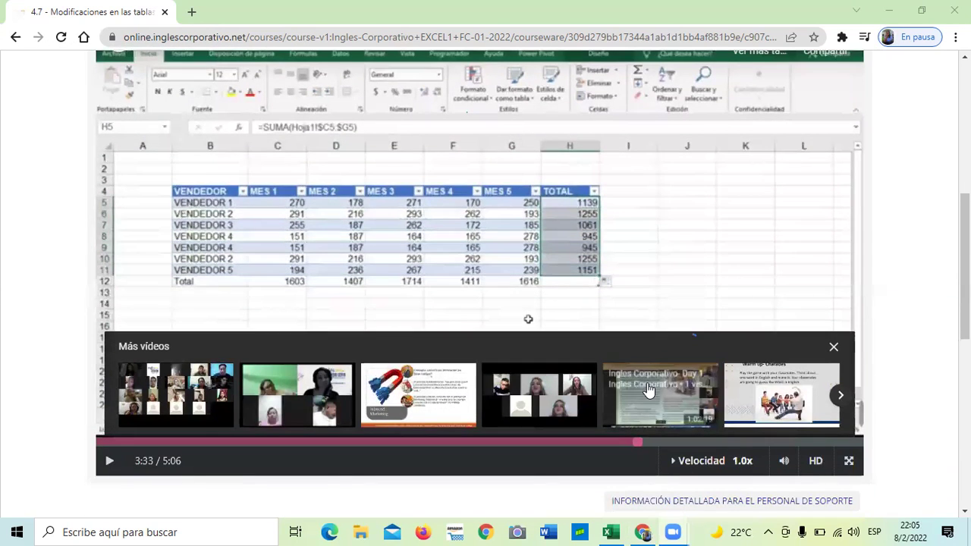
{"action": "scroll", "coordinate": [642, 399], "scroll_direction": "up", "scroll_amount": 2}
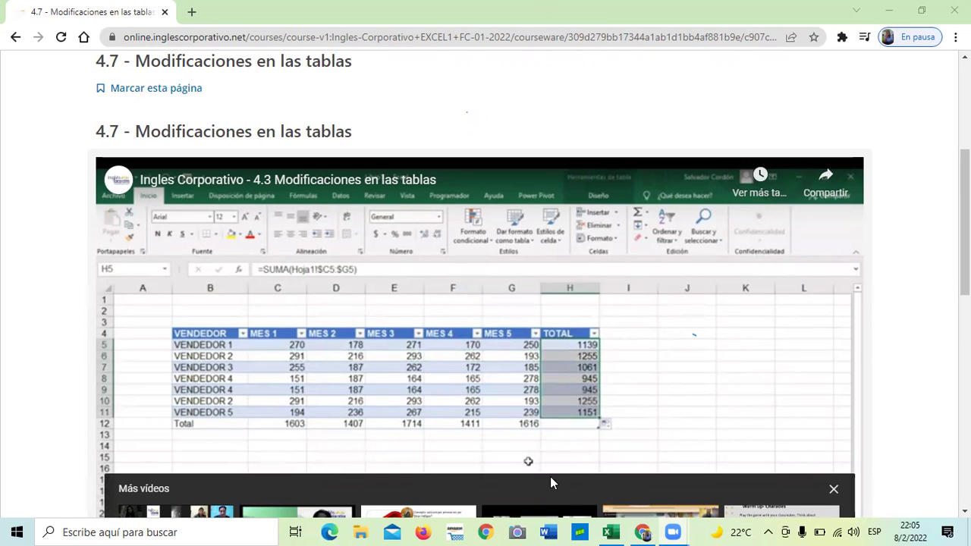
{"action": "left_click", "coordinate": [611, 532]}
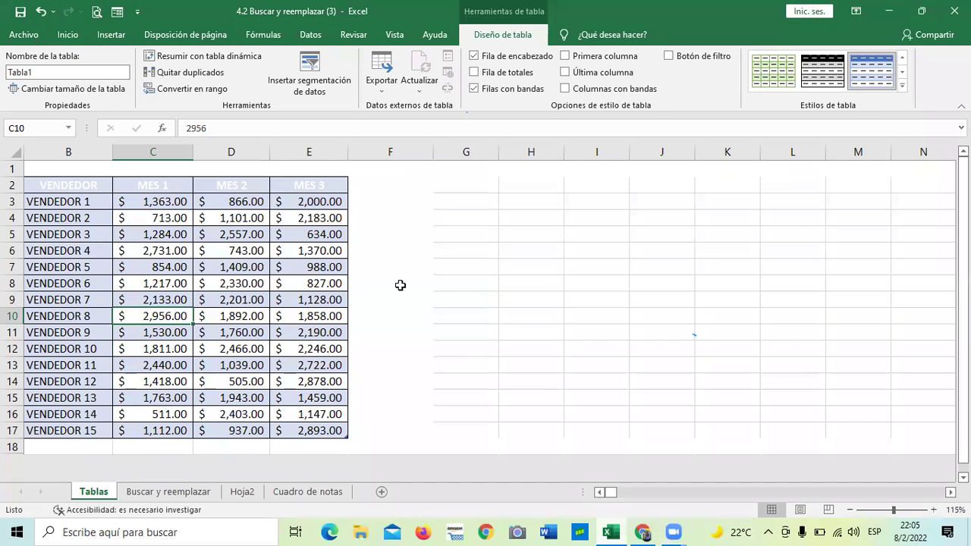
Step: On the Cuadro de notas sheet, inspect the weighted Nota formulas in D7, F7, P7 and the Q7 total
{"action": "left_click", "coordinate": [307, 491]}
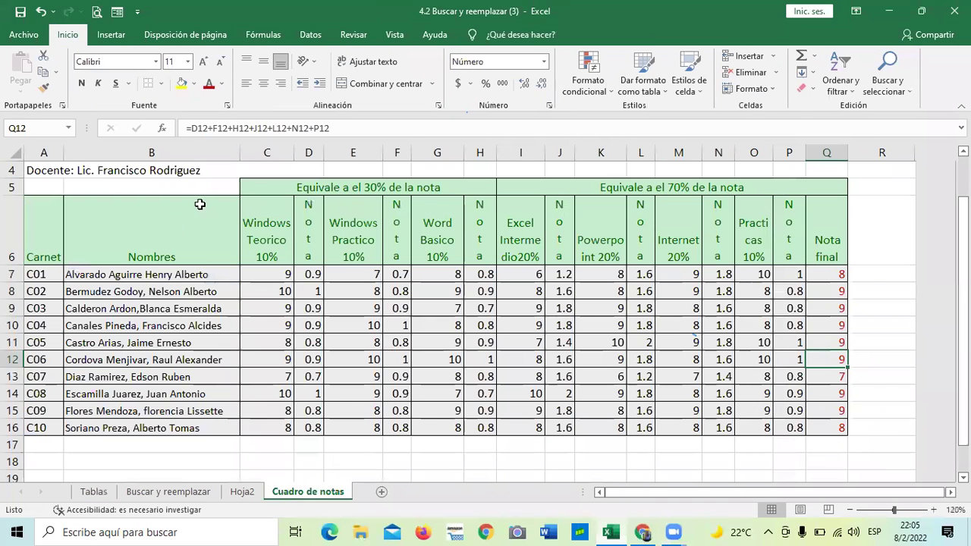
{"action": "left_click", "coordinate": [311, 274]}
{"action": "left_click", "coordinate": [394, 274]}
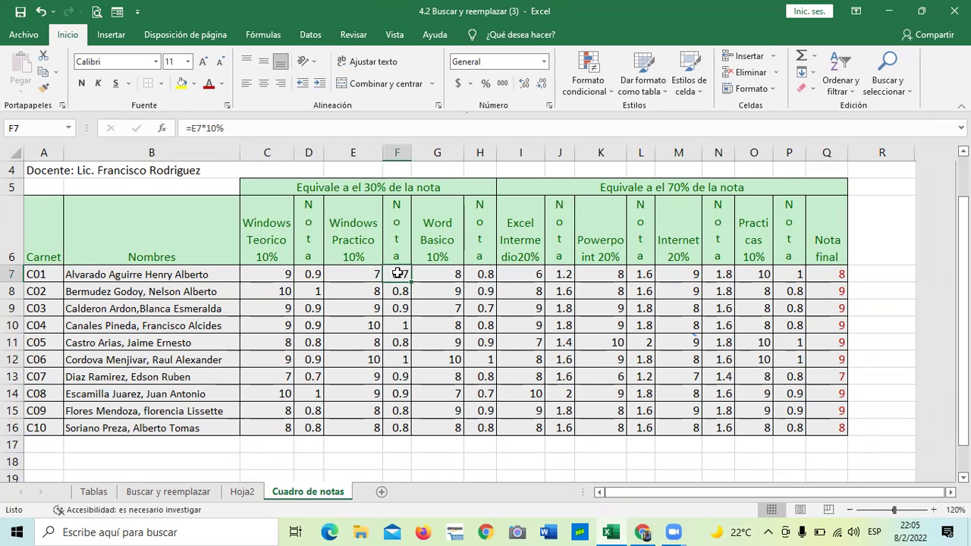
{"action": "left_click", "coordinate": [790, 275]}
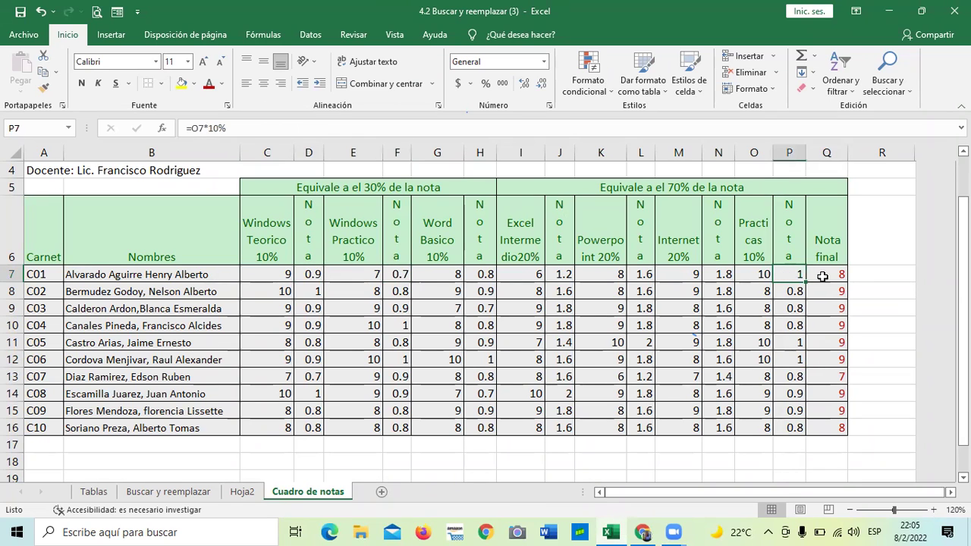
{"action": "left_click", "coordinate": [770, 274]}
{"action": "left_click", "coordinate": [832, 276]}
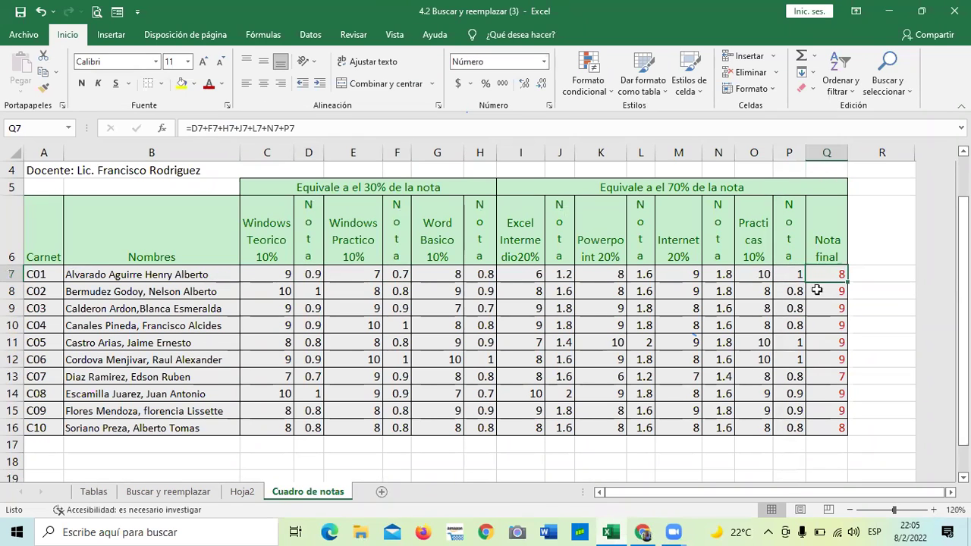